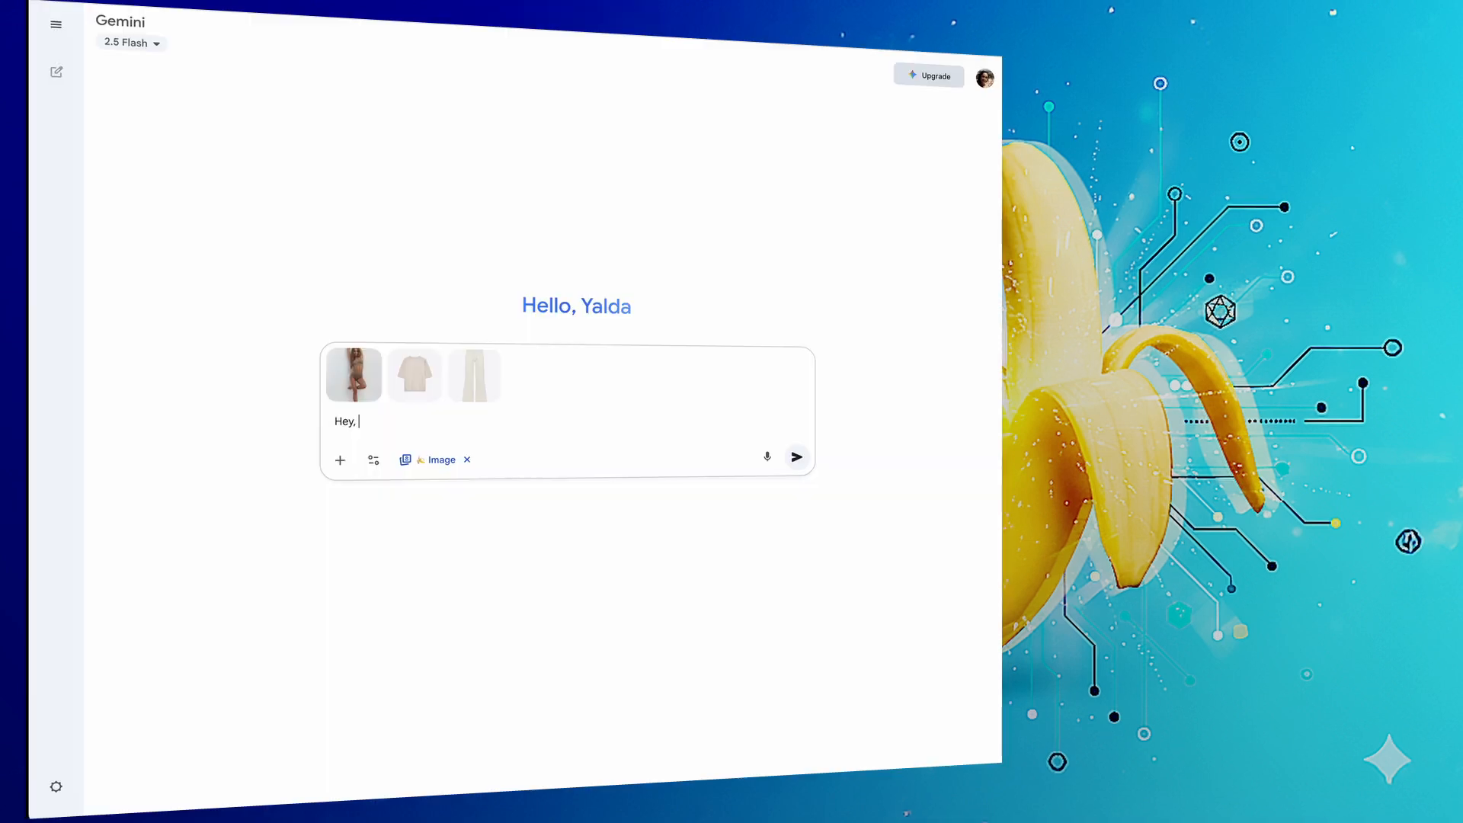
Submit the prompt "Hey, I want her to wear this clothes" with the model, top and pants images attached.
type("I want her to wea")
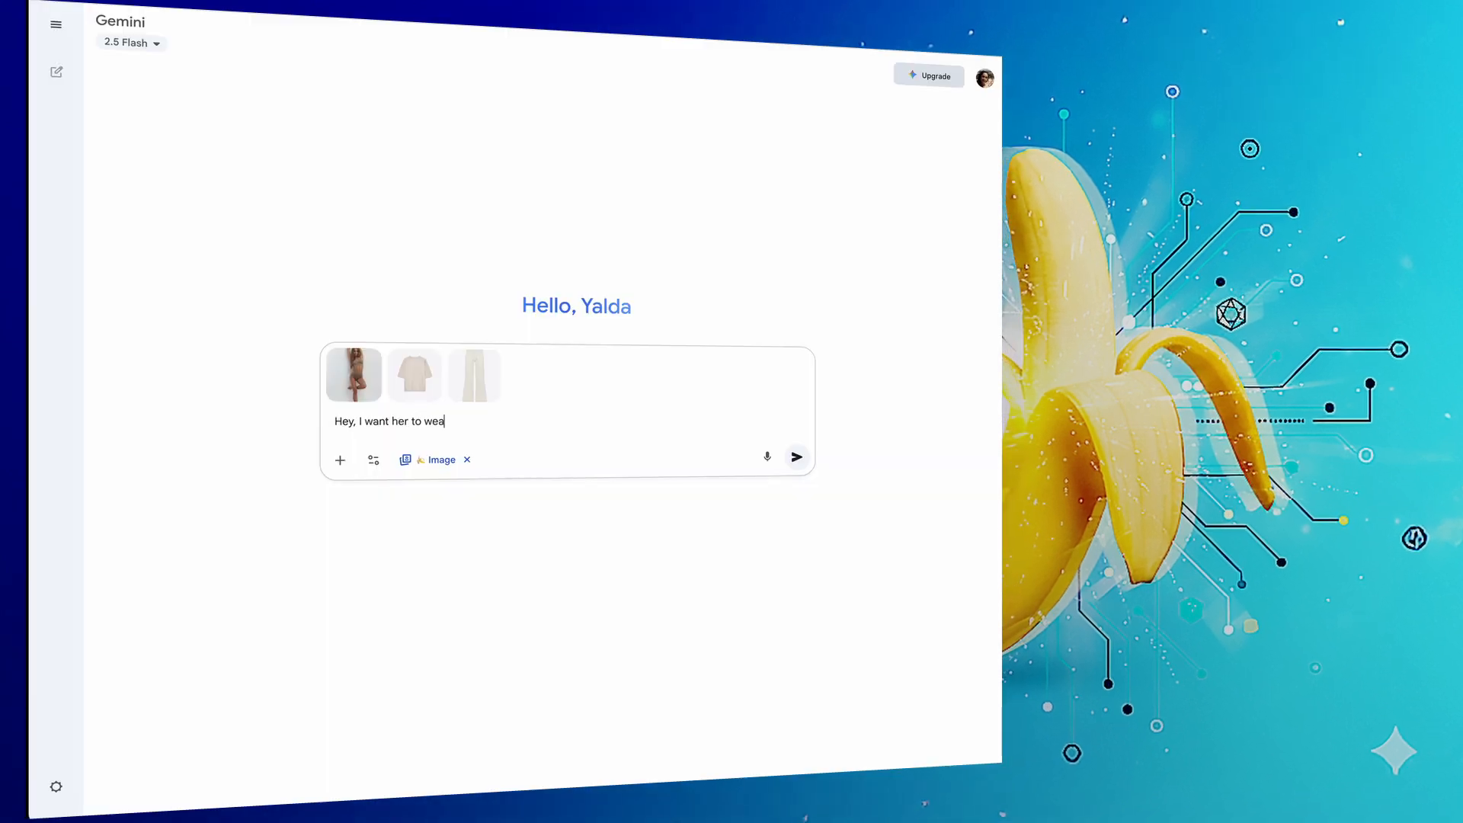
type("r this clothes")
key("Return")
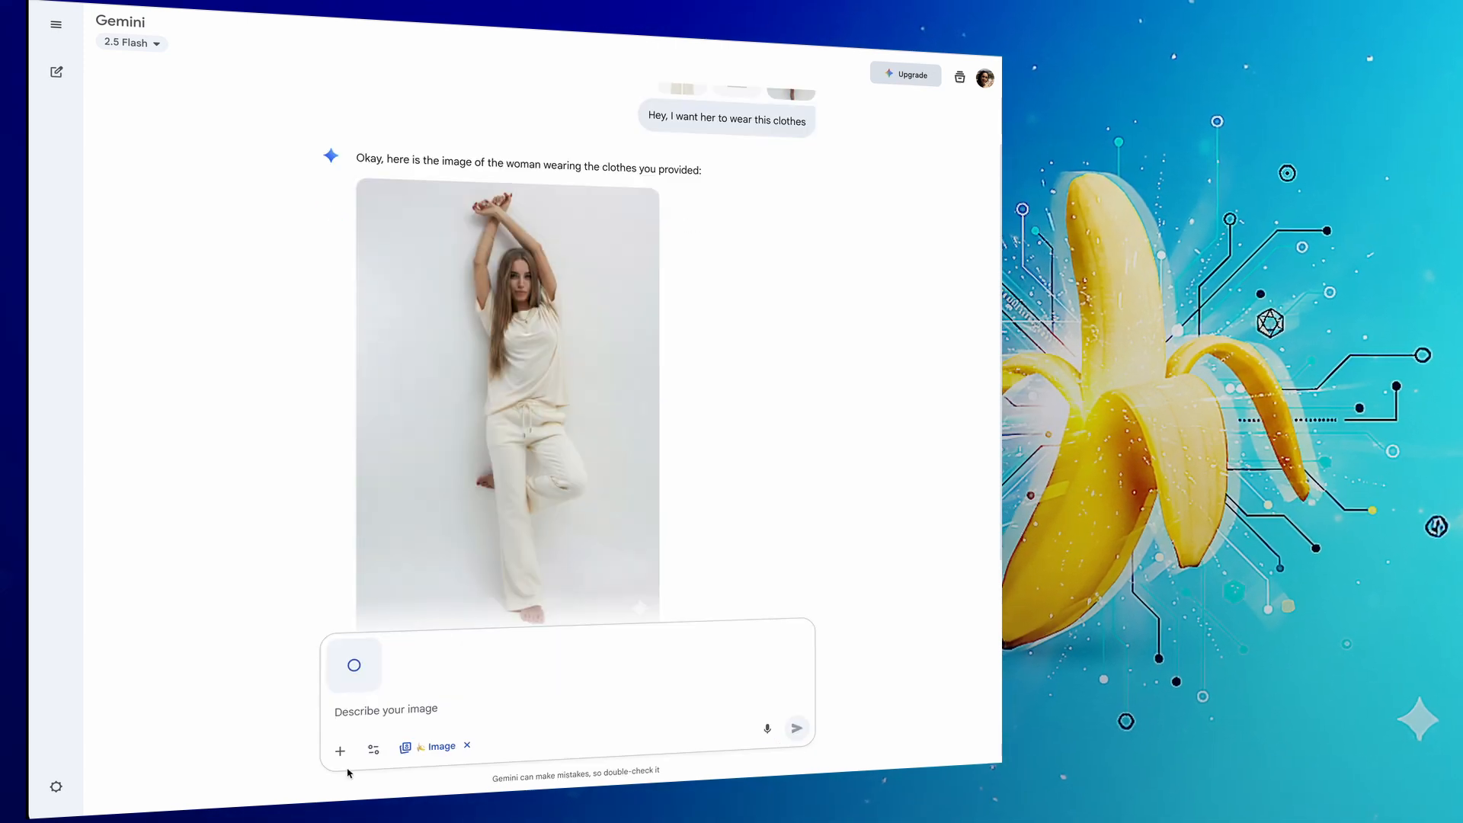
Request different pants with the prompt "can you change the pants pls?" and the dark brown pants image.
type("can ")
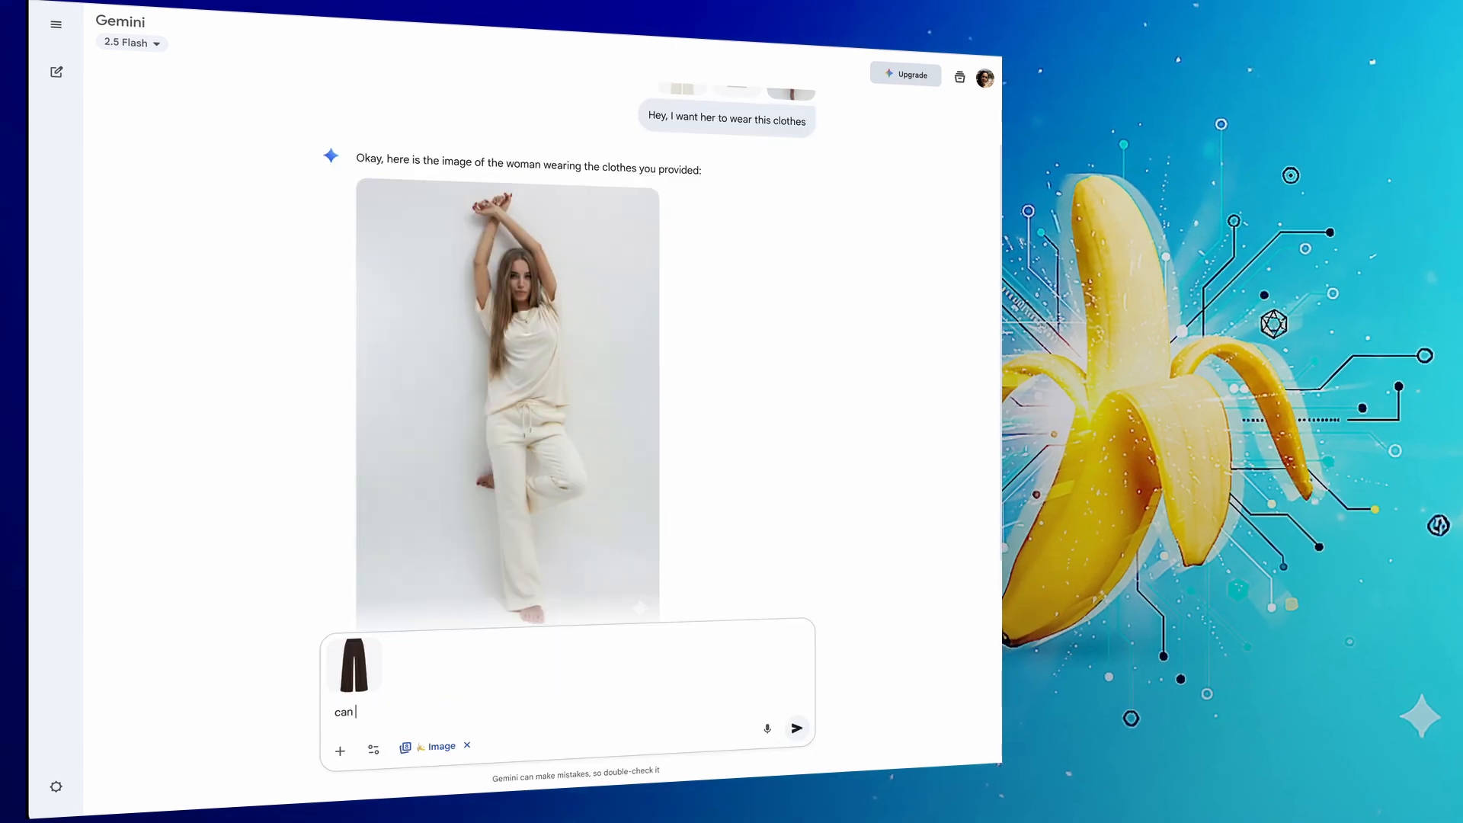
type("you change the pants pls?")
key("Return")
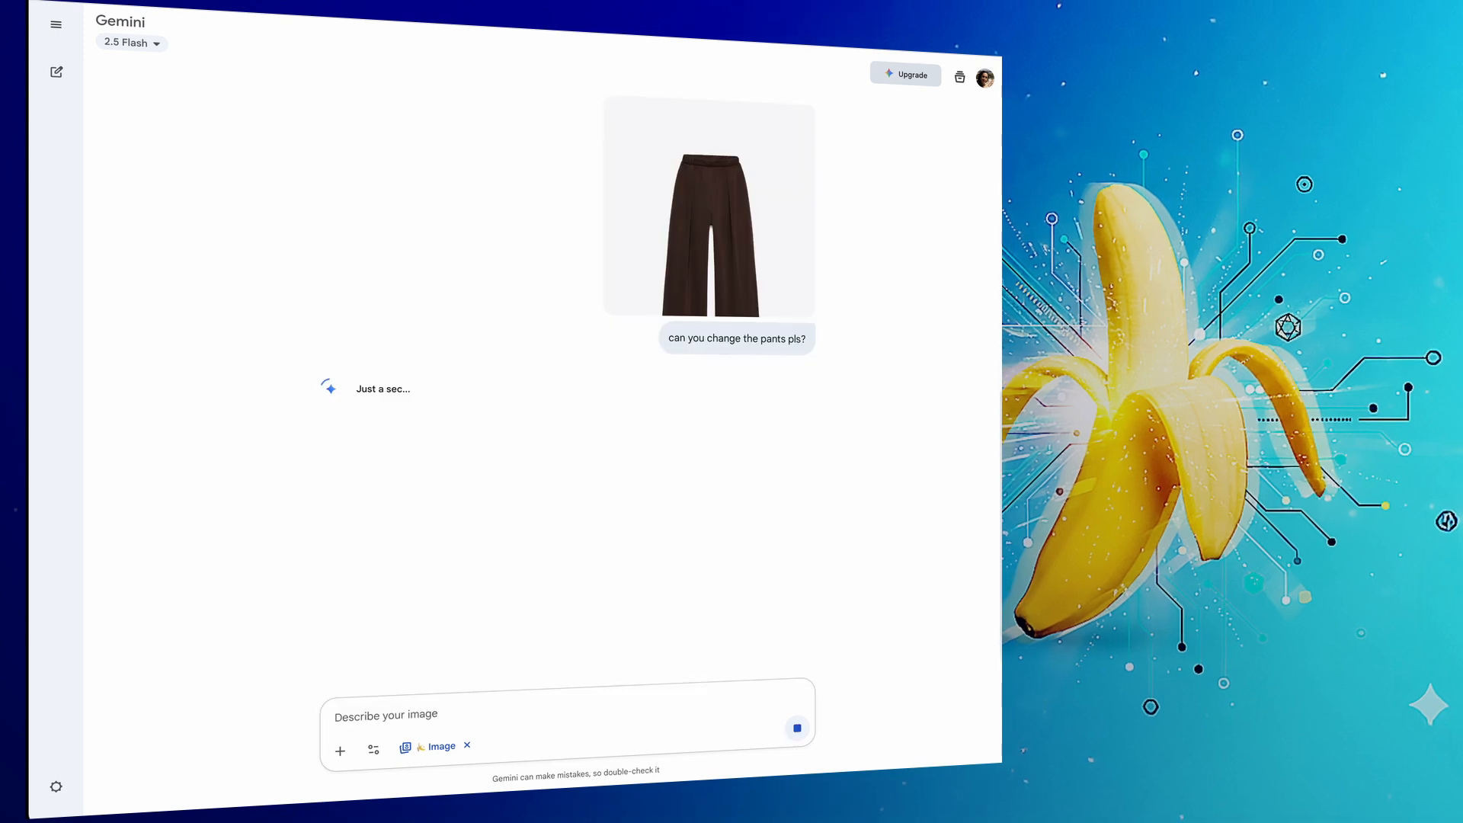
Attach the beige sweater image and submit "Change the sweater with this one and pls change her pose a bit :)".
key("ctrl+v")
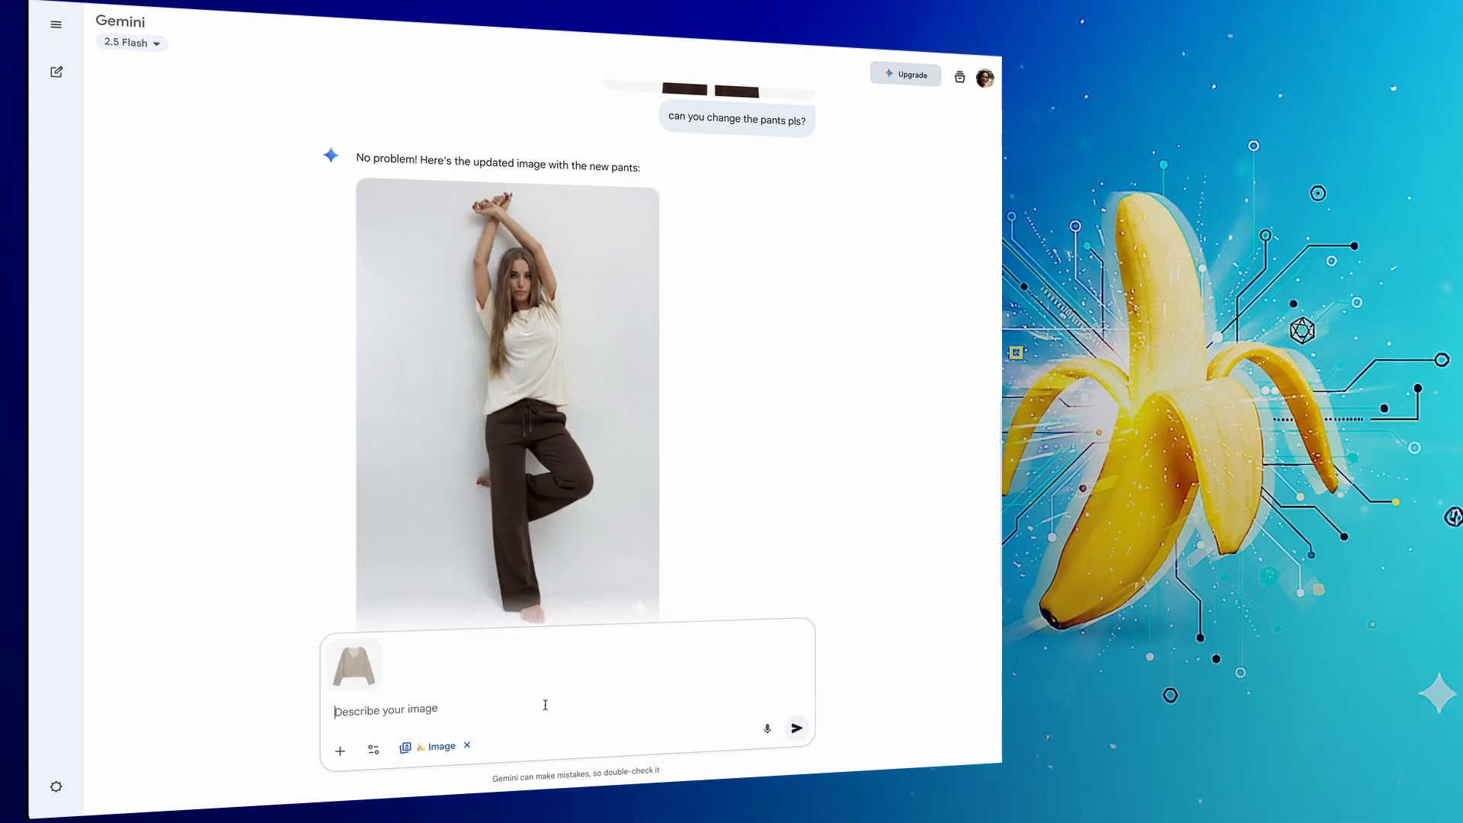
type("Change the sweater with this one and")
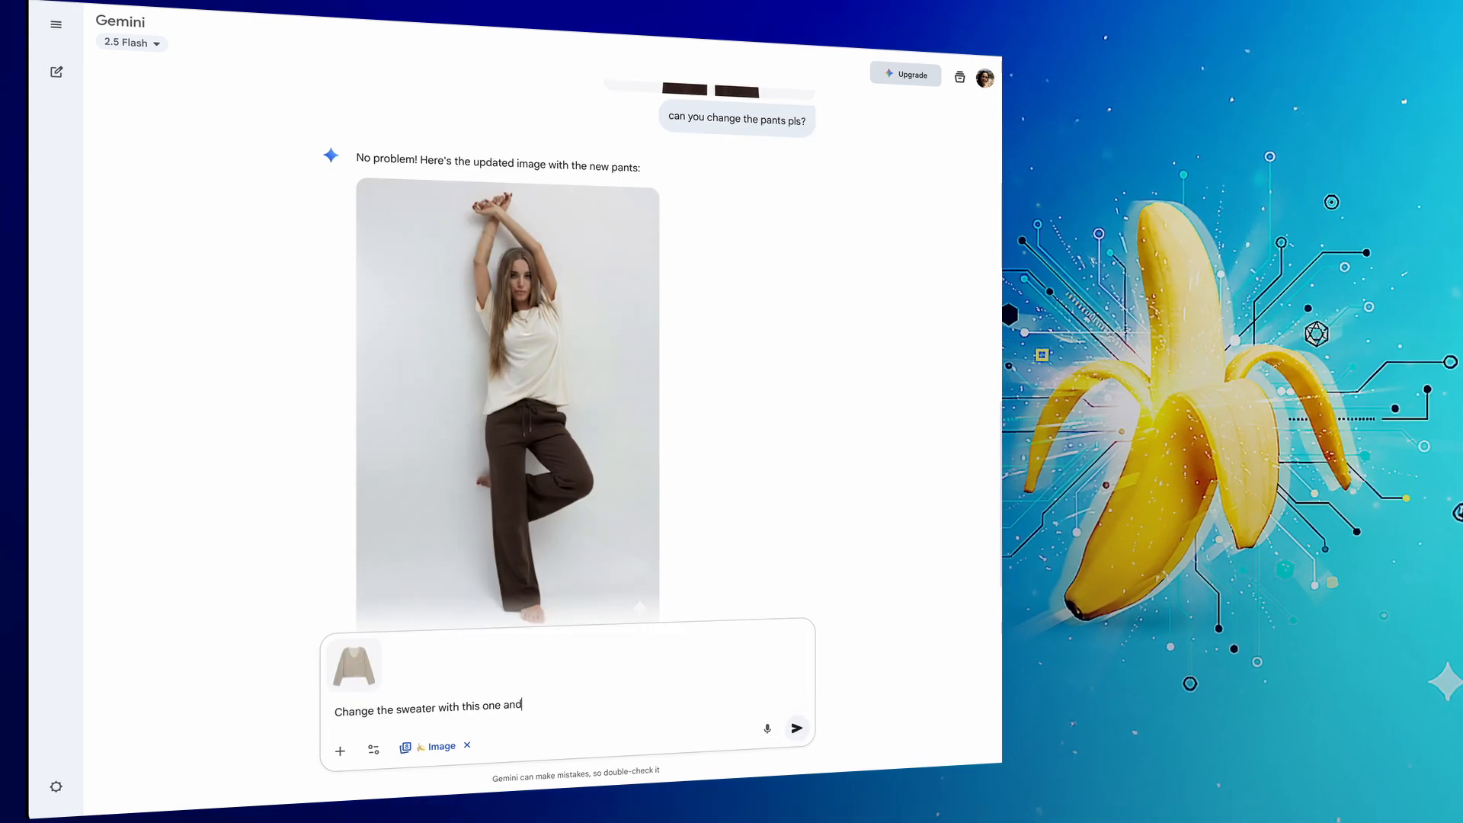
type(" pls change her pose a bit :)")
key("Return")
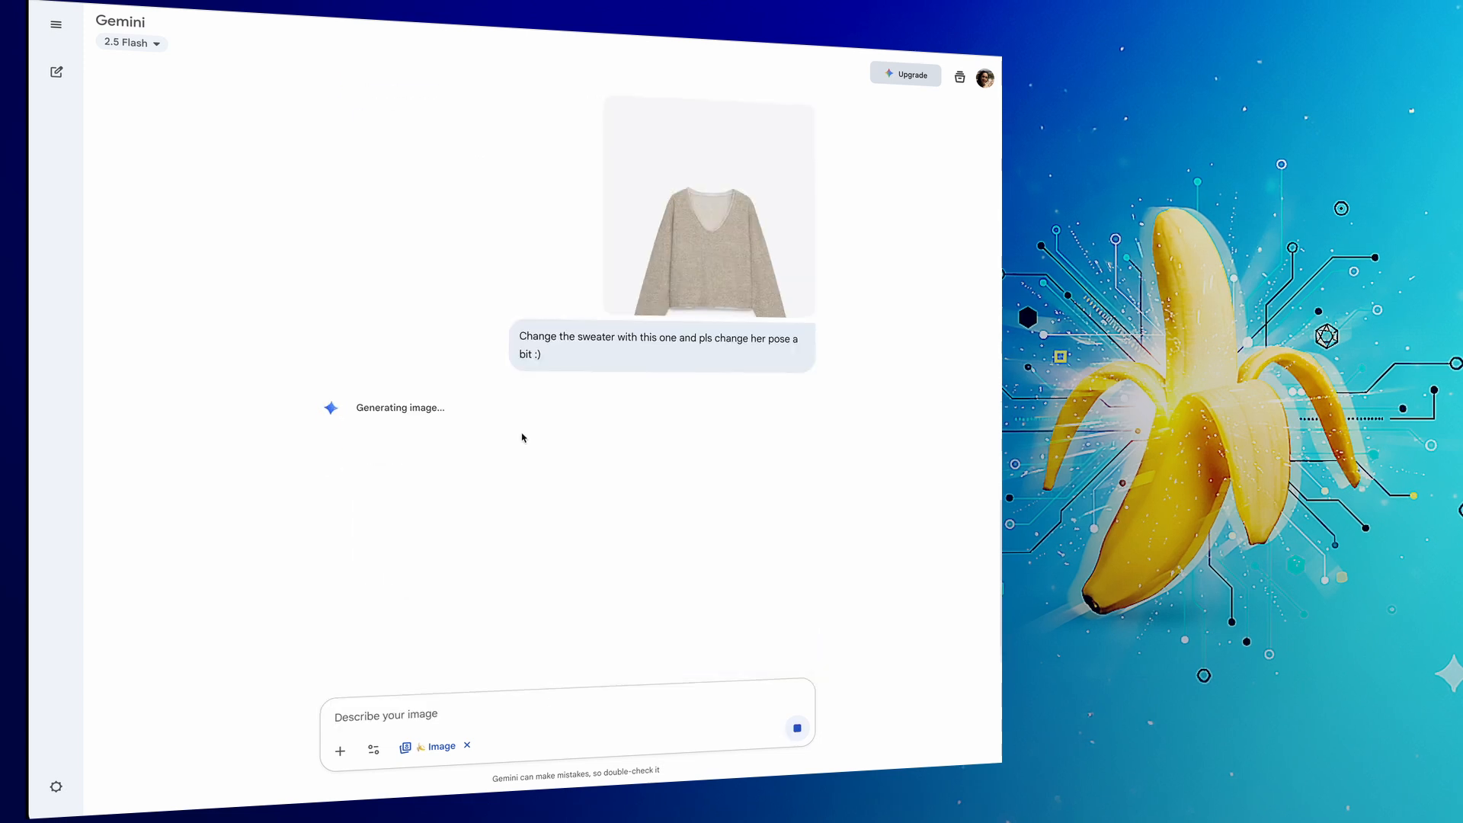
Attach the green pants image and write a follow-up prompt for it.
key("ctrl+v")
type("G")
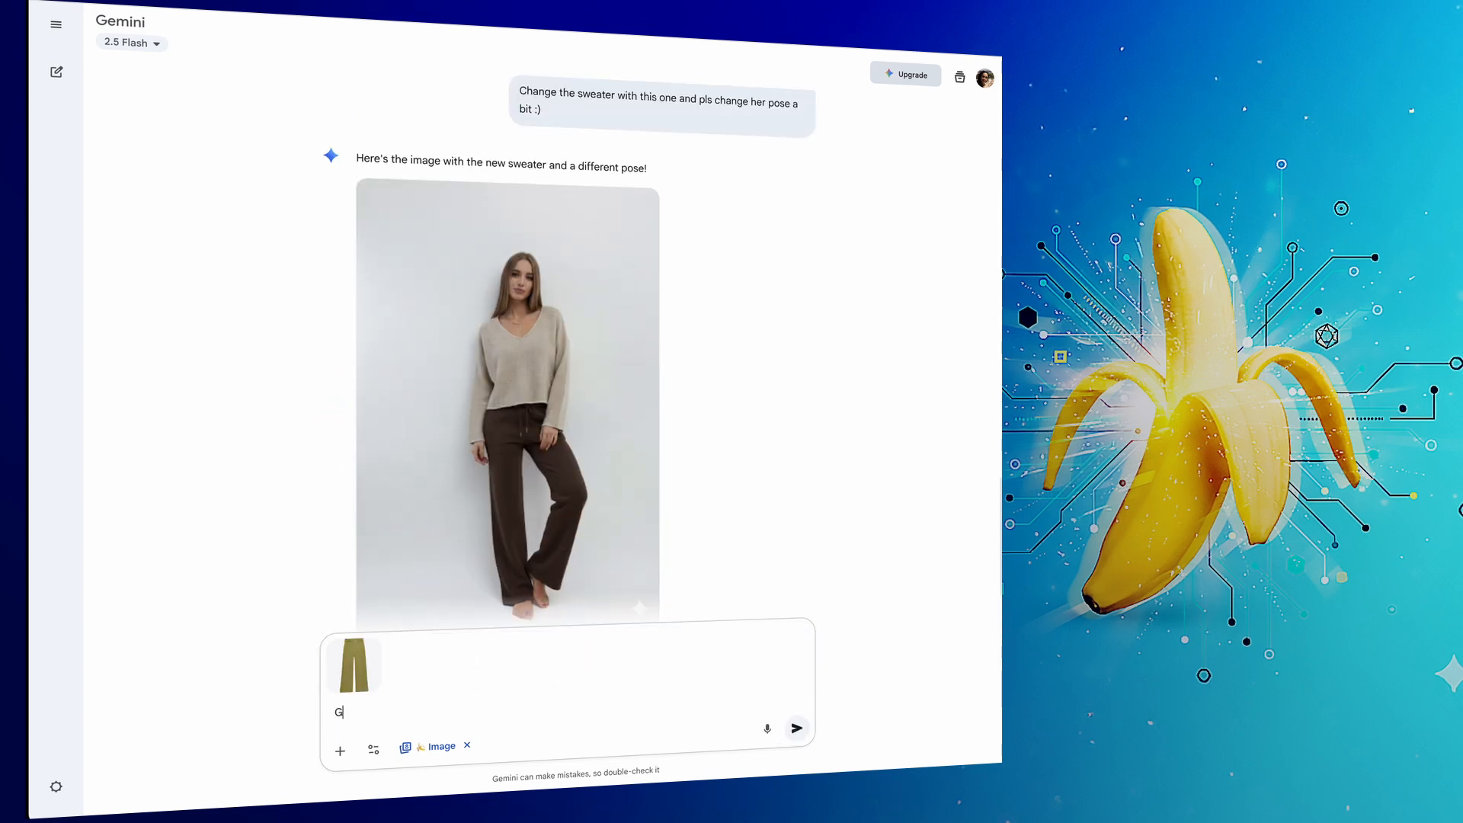
type("reate the")
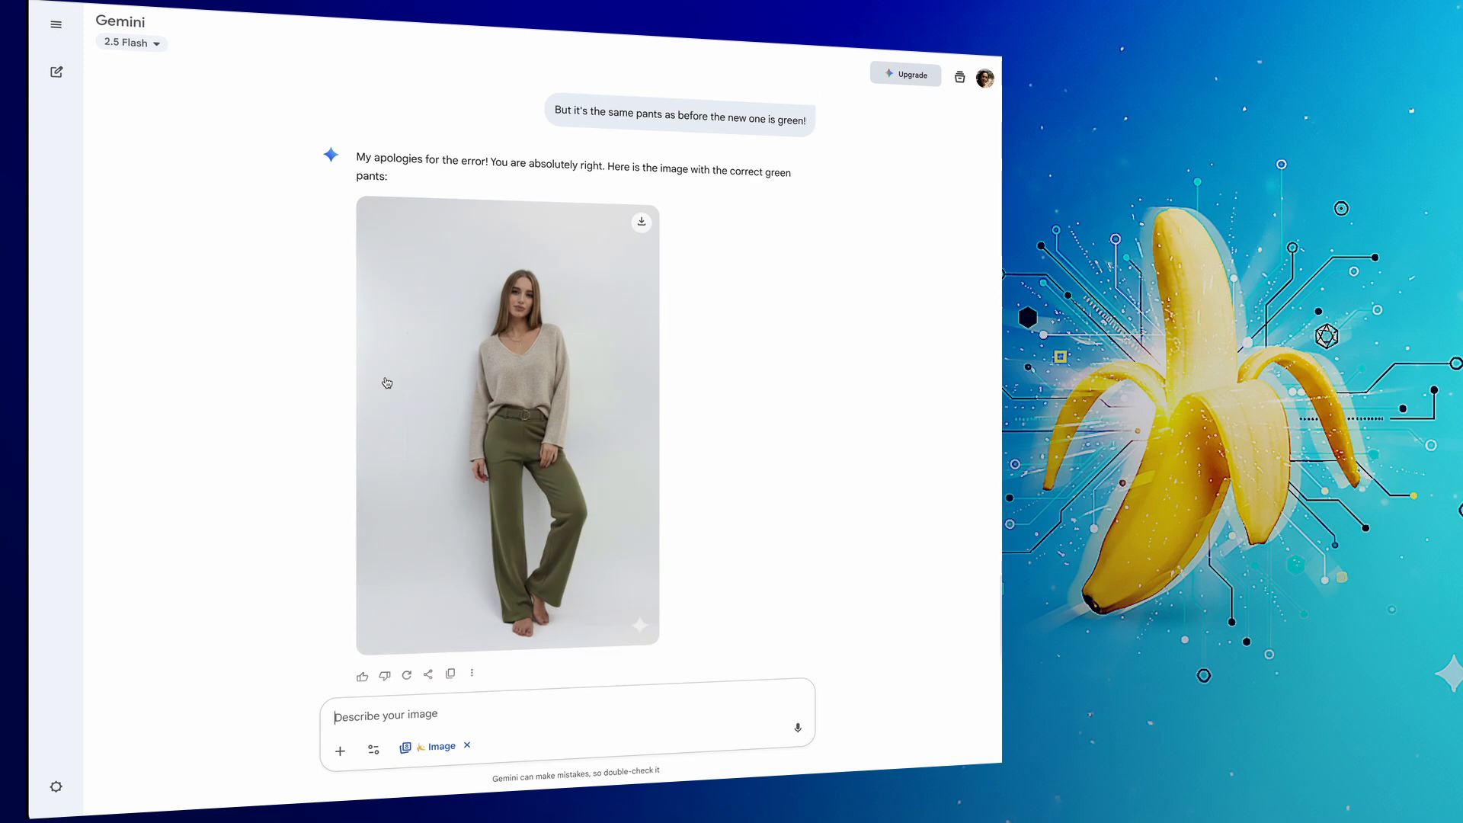
Submit the prompt "Awesome! Now pls change her pose a bit" and start writing a reply to the result.
type("Awesome! Now pls change her pose a bit")
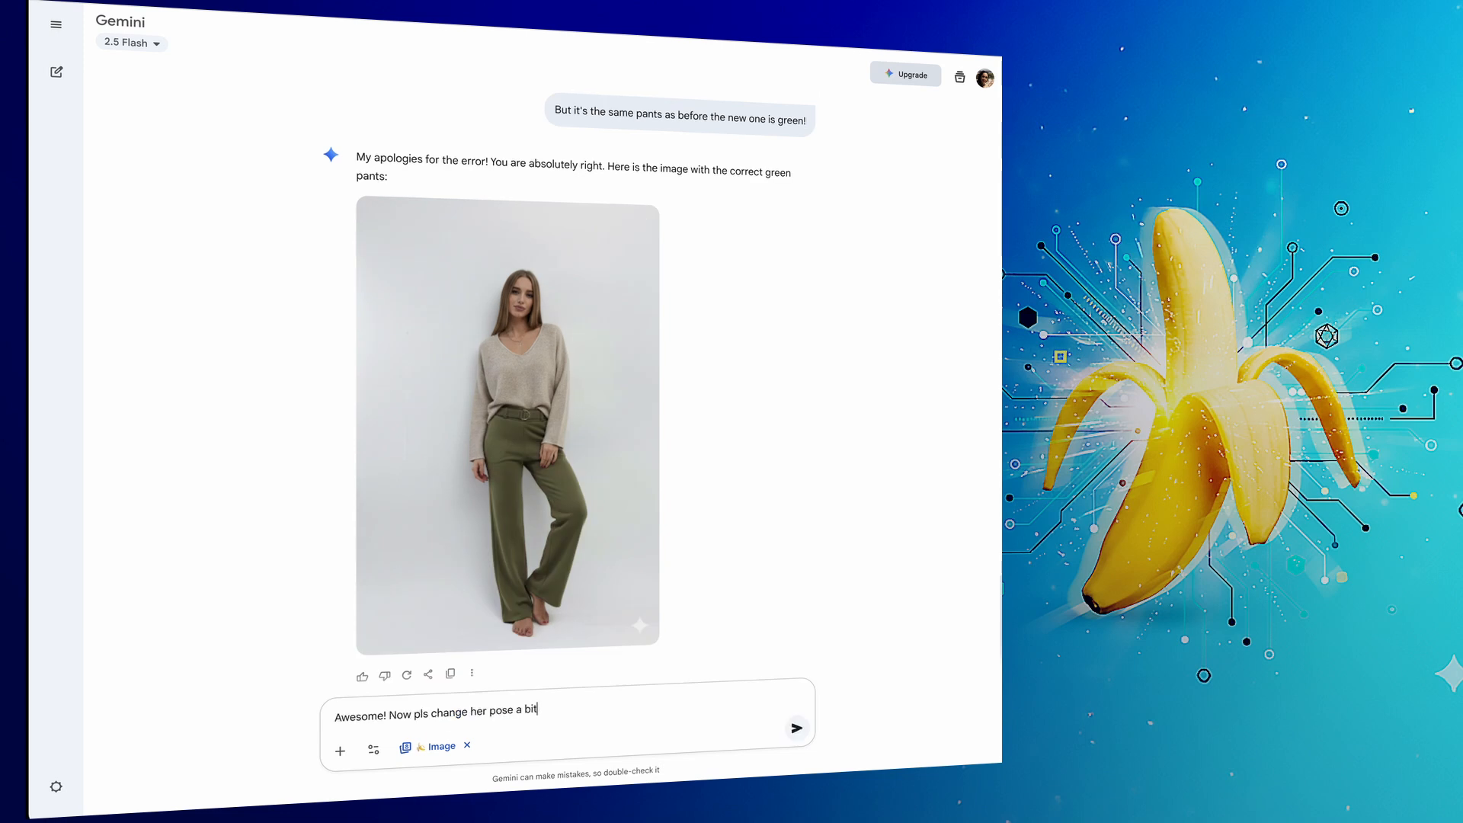
key("Return")
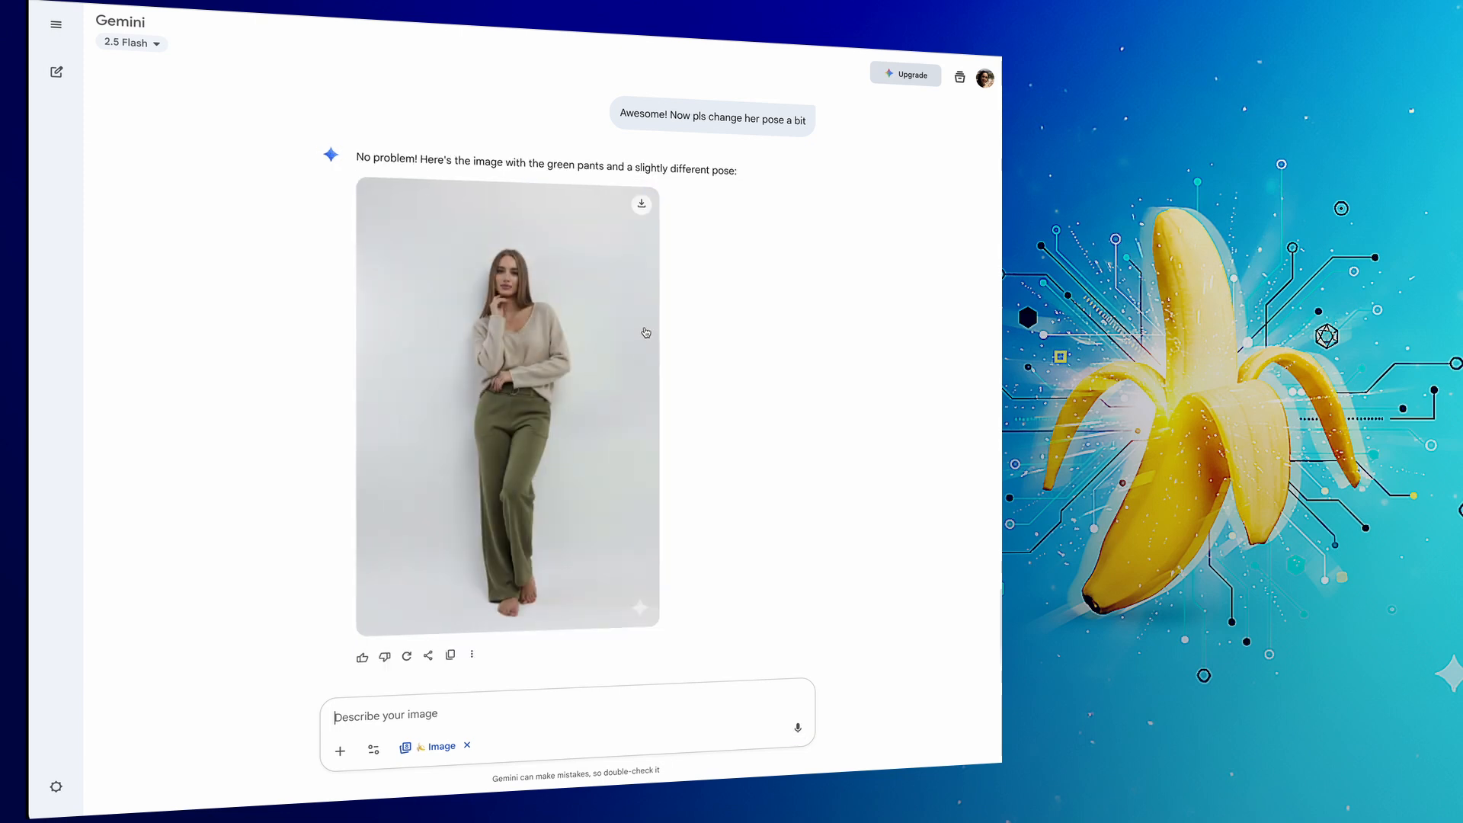
type("Tha")
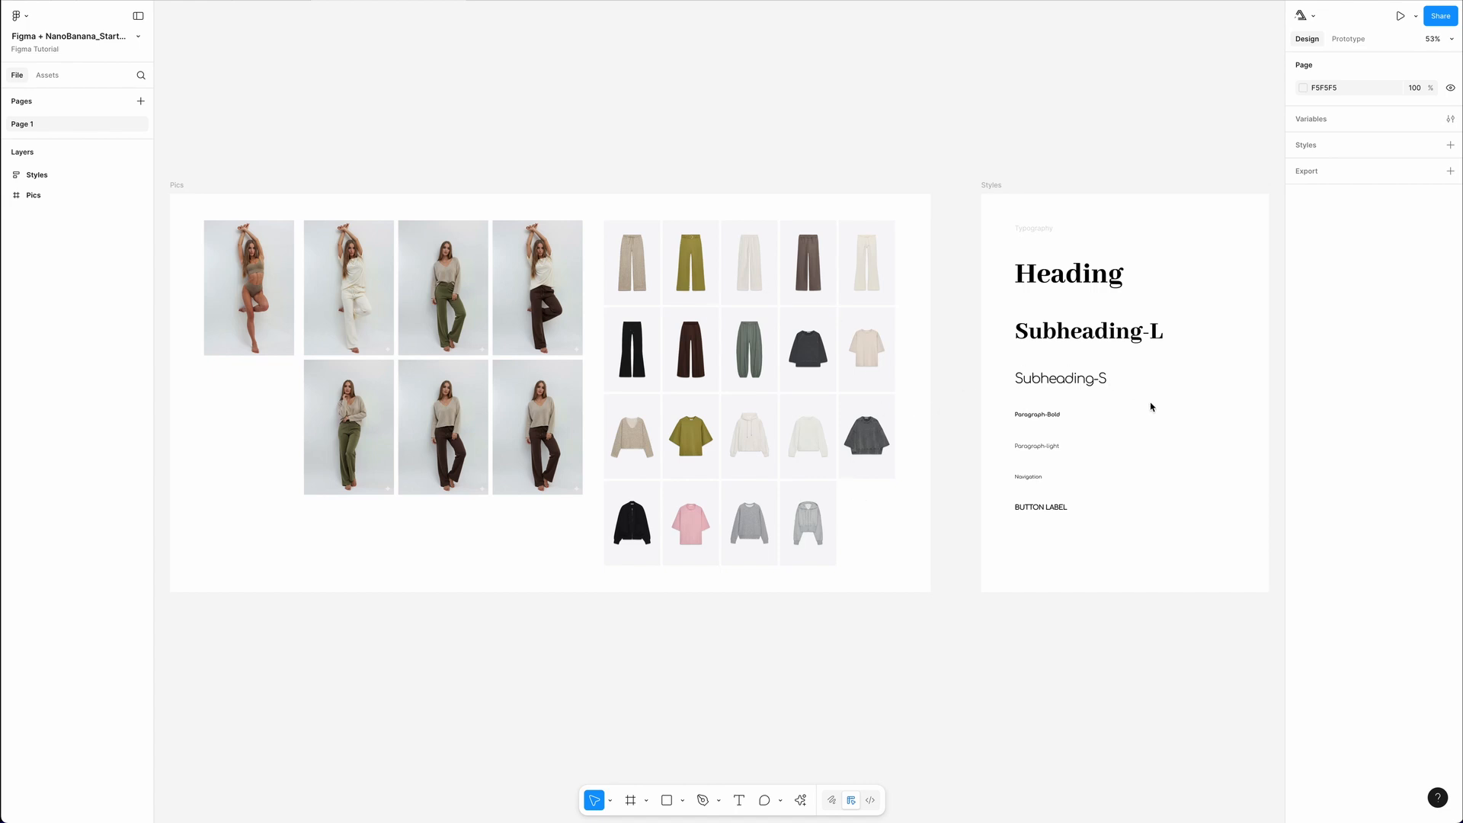
In Figma, create a text style named Heading from the Heading sample in the Styles frame.
left_click_drag(1211, 399, 913, 399)
left_click(904, 394)
scroll(897, 381, "up", 5)
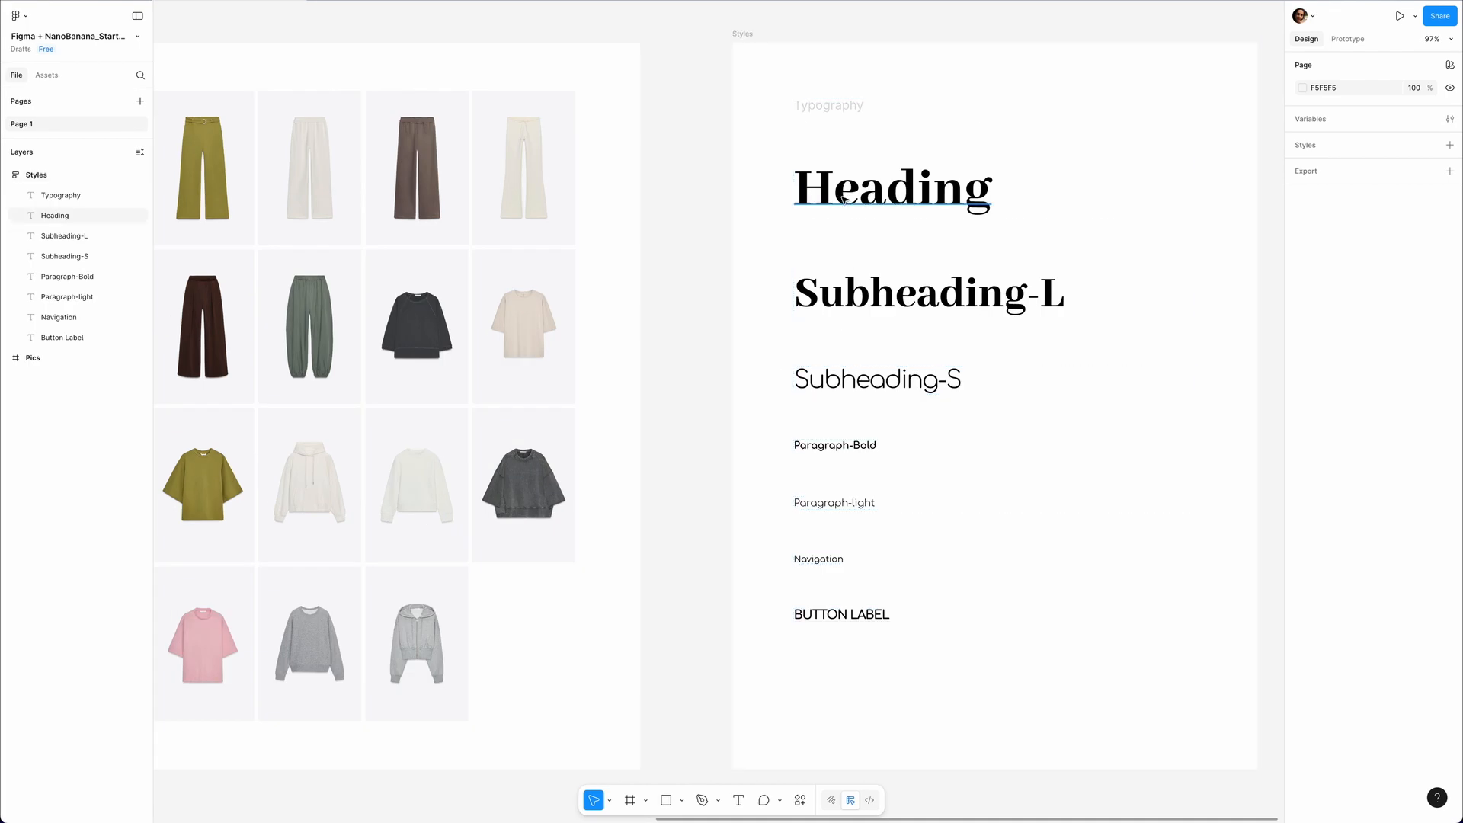
left_click(843, 200)
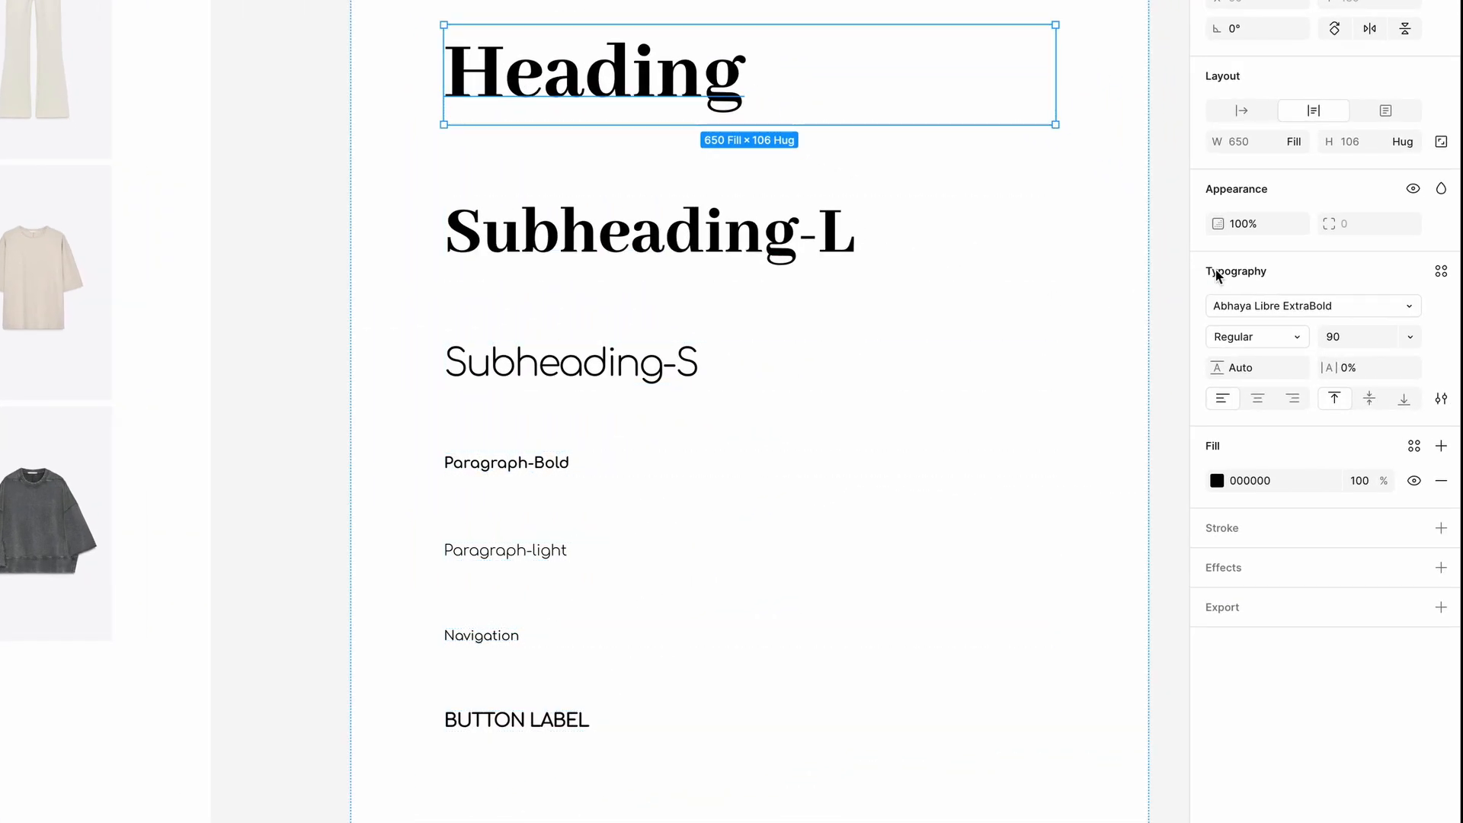
left_click(1440, 272)
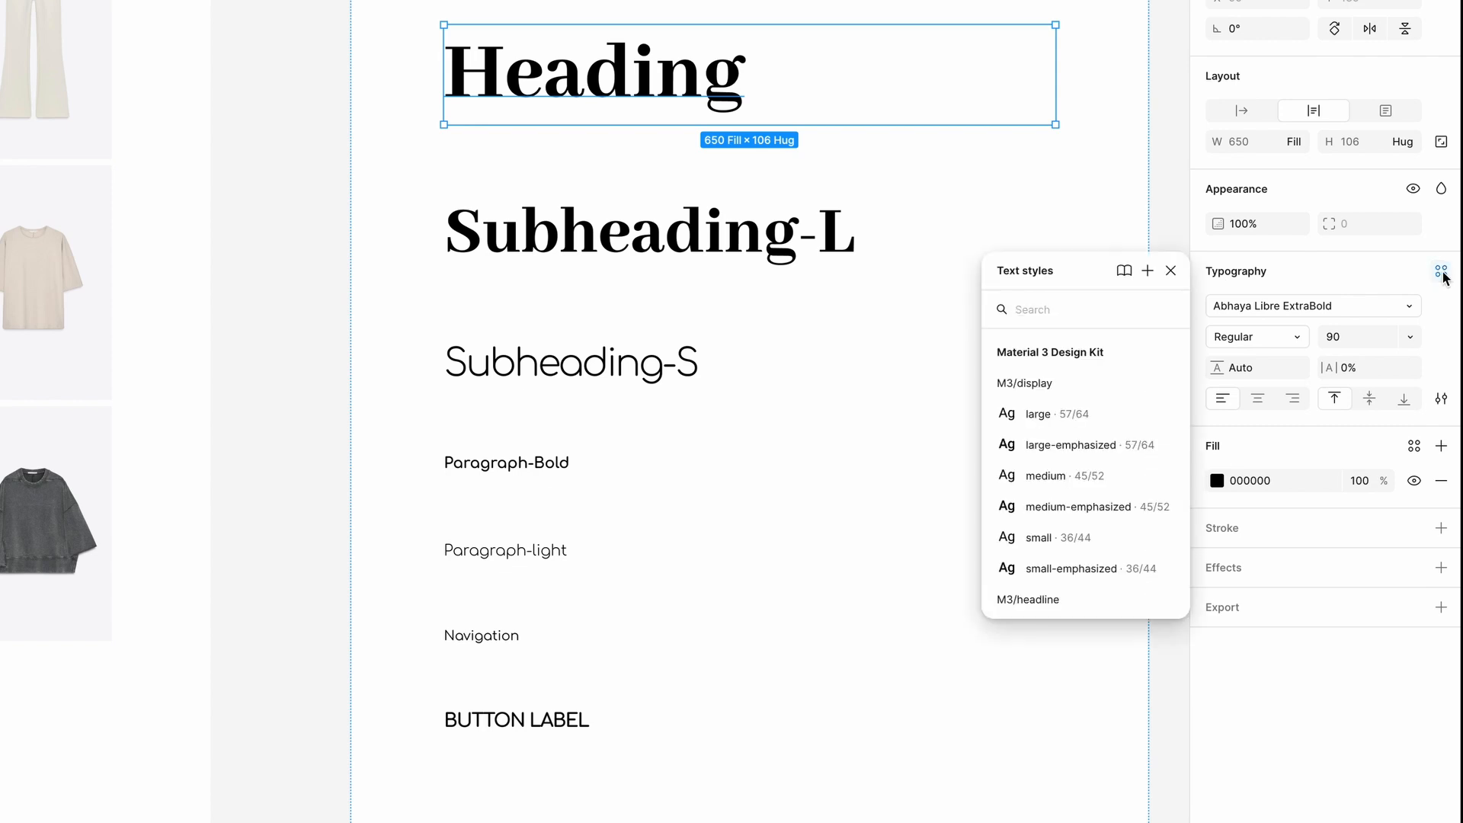
left_click(1148, 271)
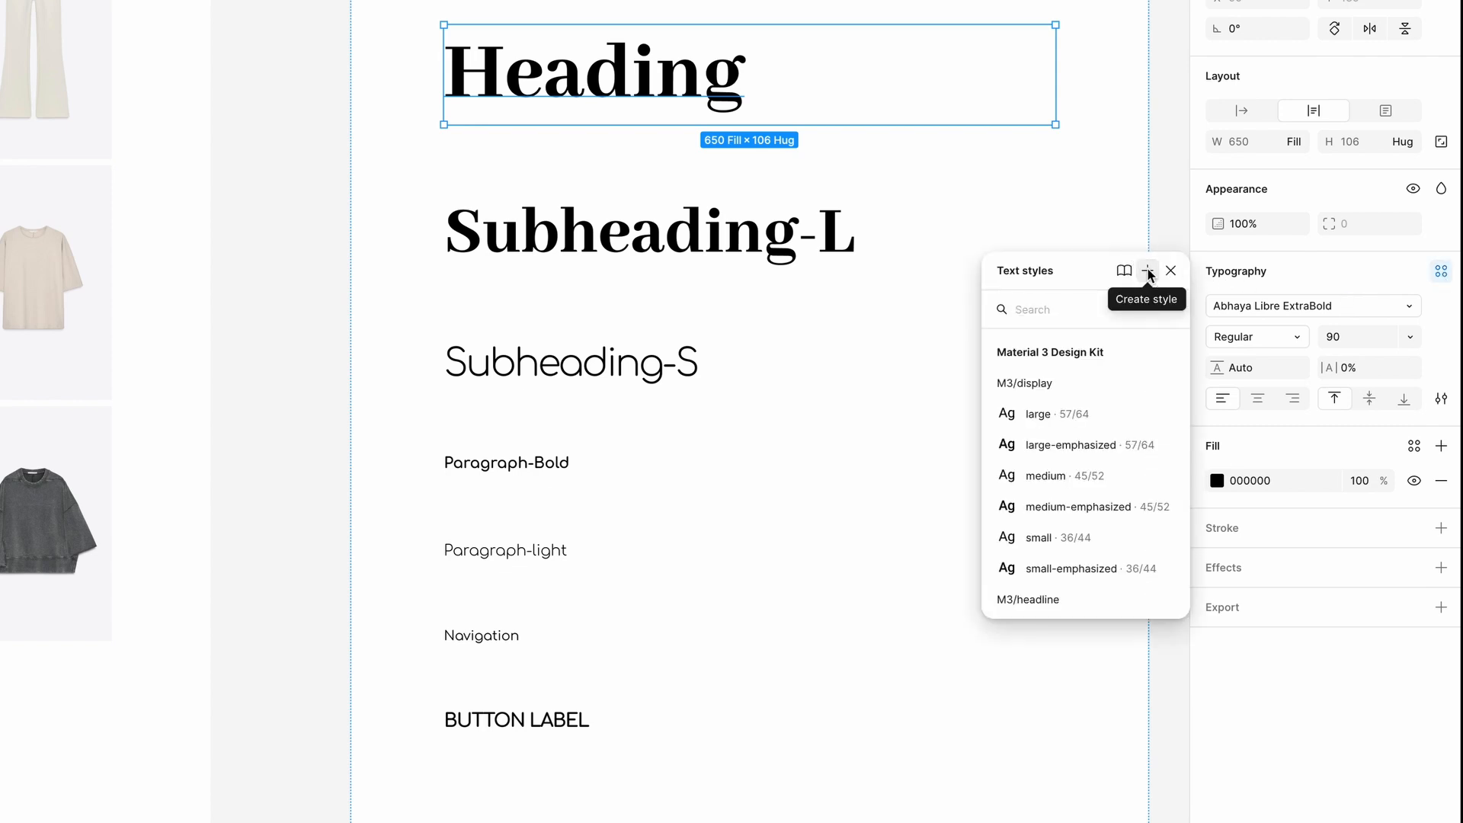
type("Heading")
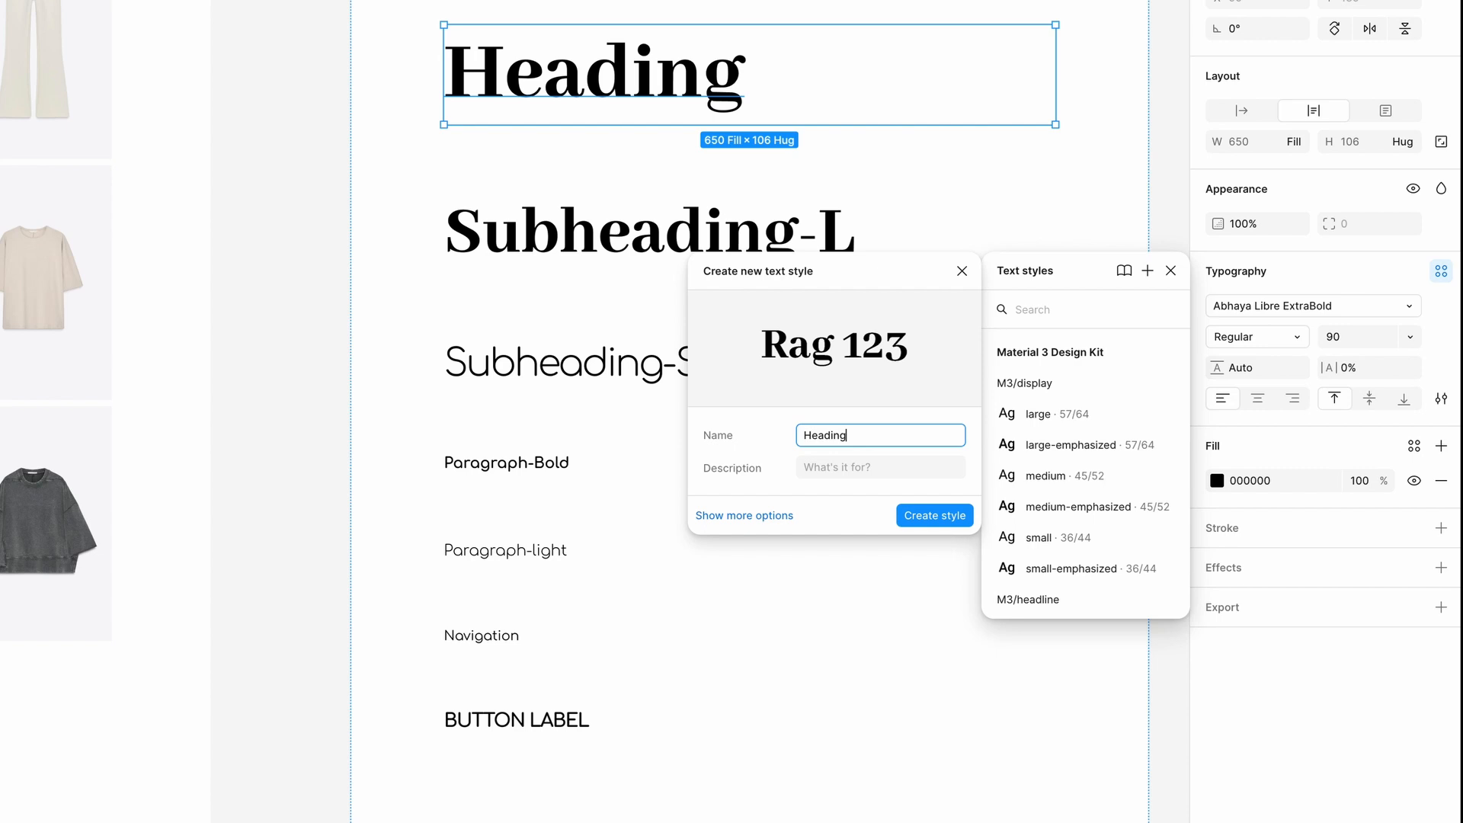
left_click(736, 515)
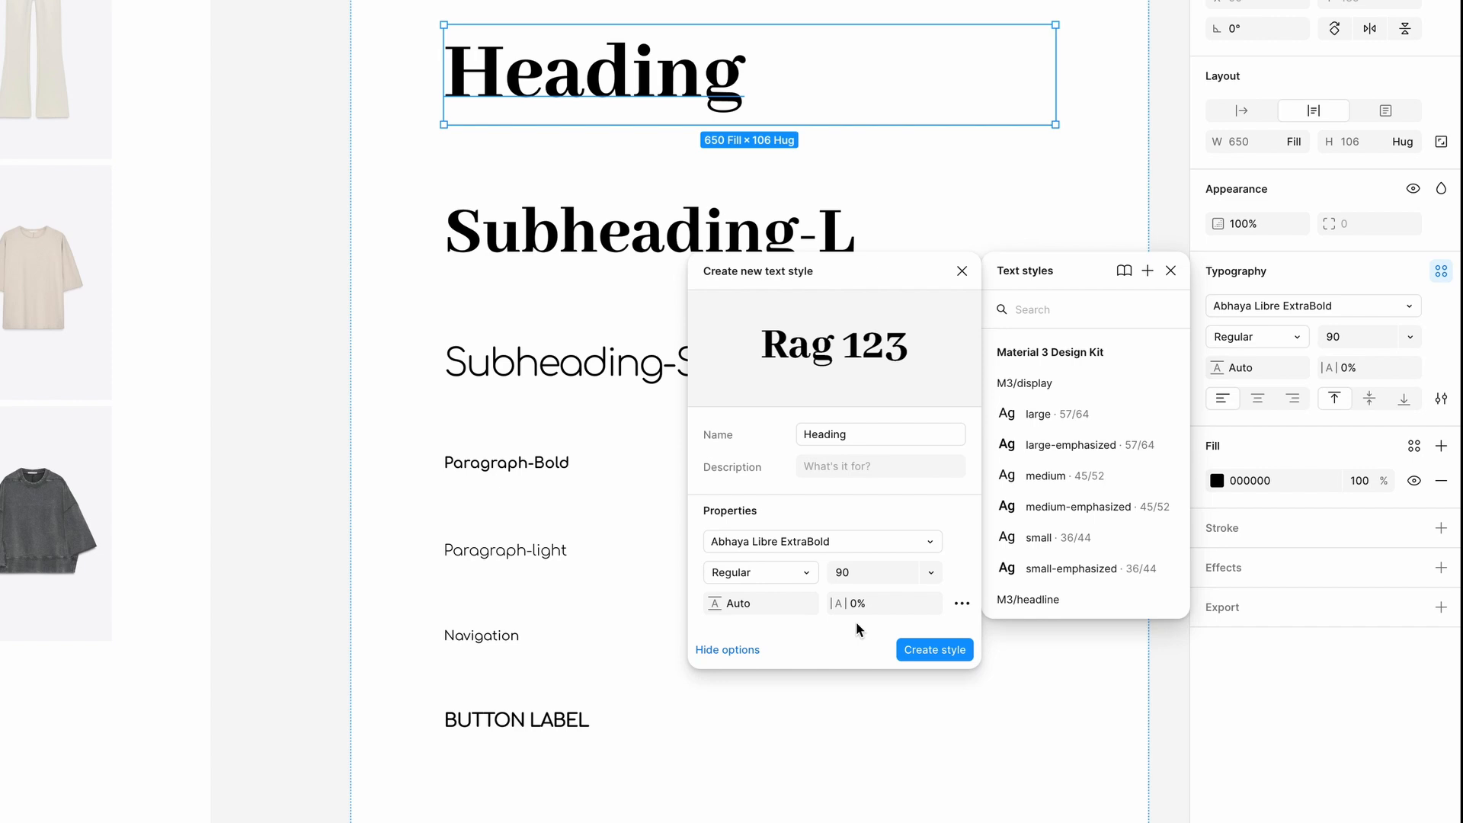
left_click(934, 649)
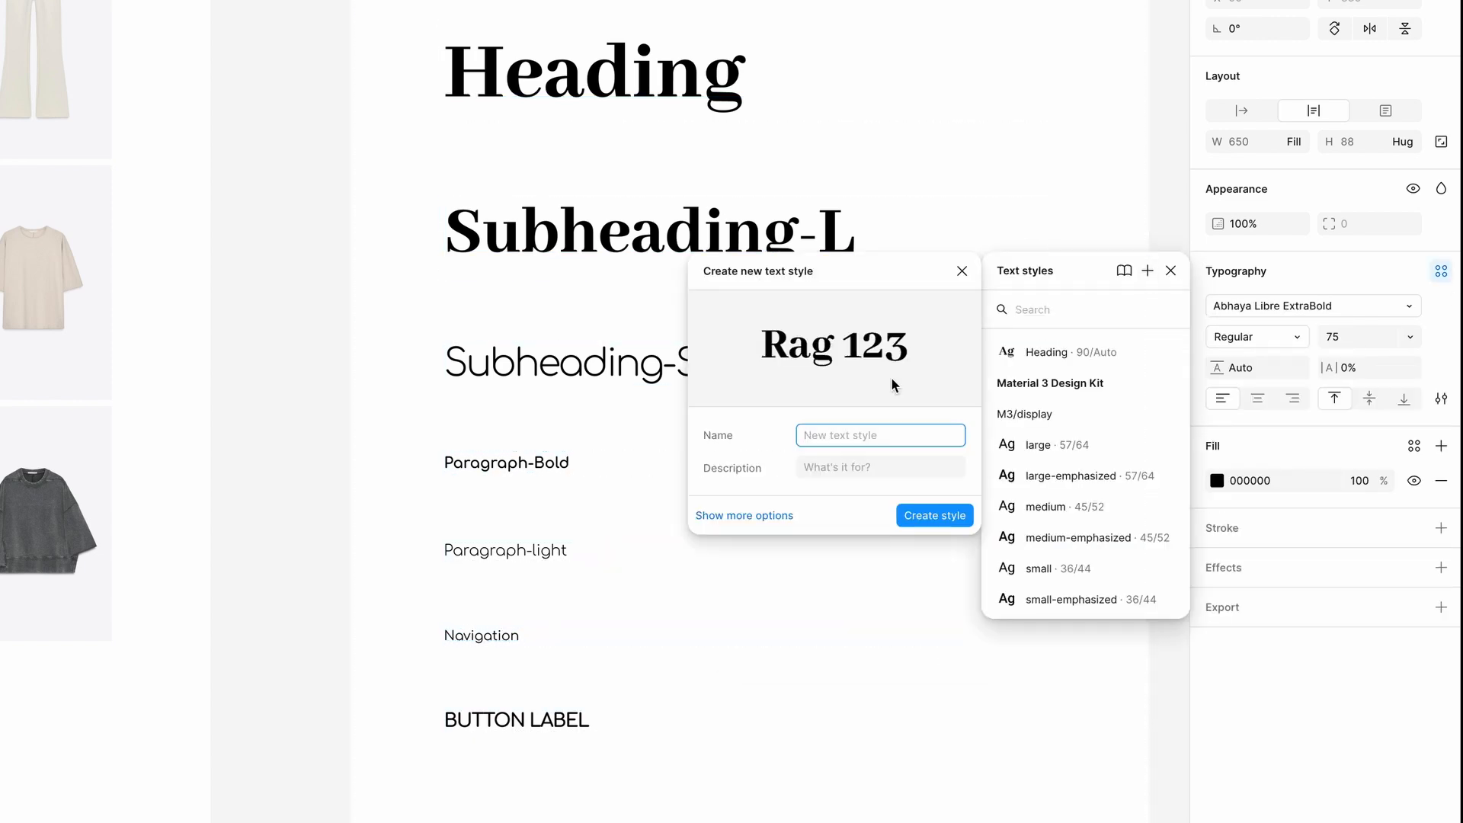
Create text styles named Subheading-L and Subheading-S from their matching sample texts.
type("Subheading-L")
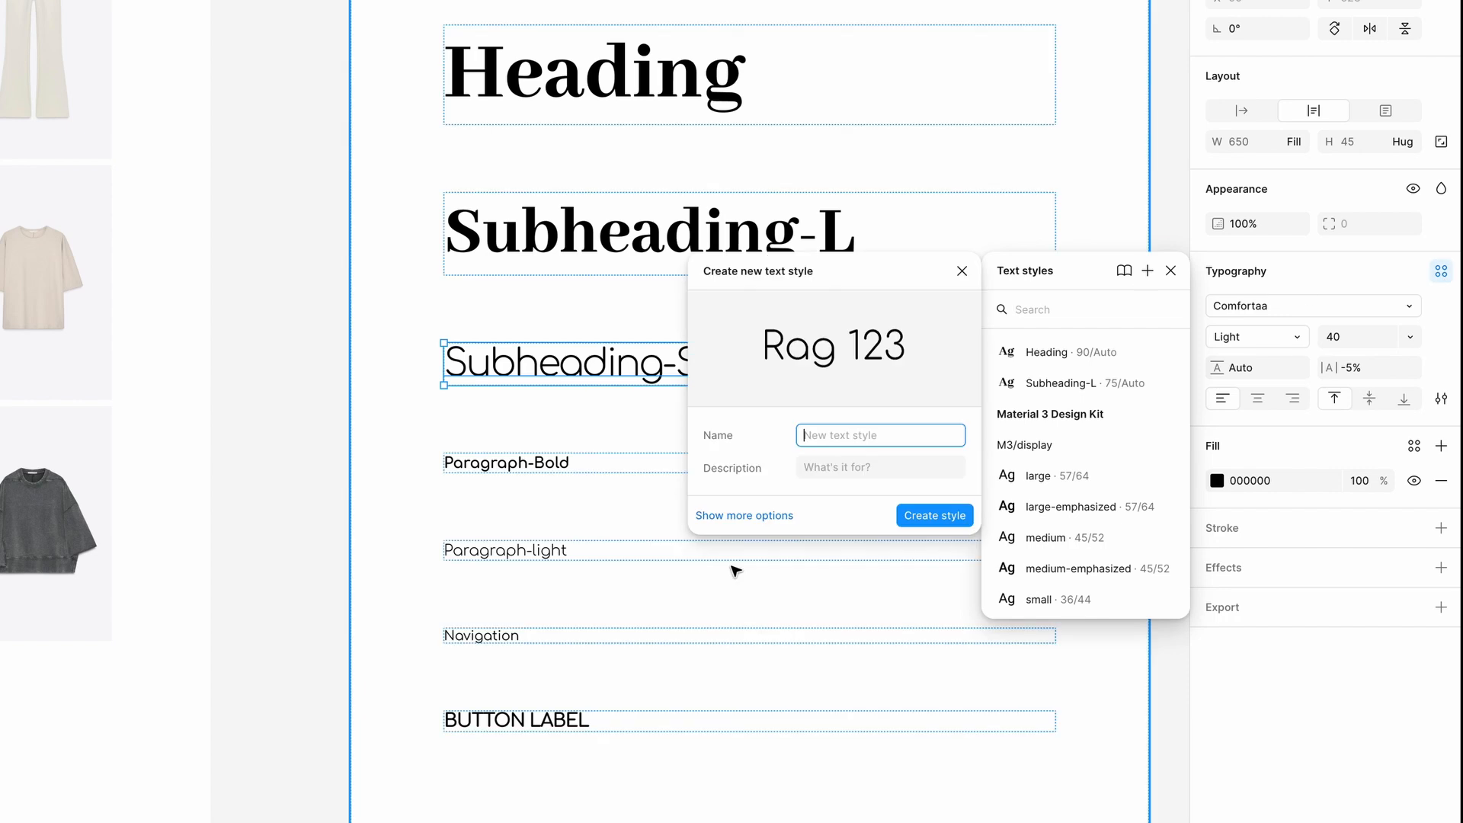
type("Subhe")
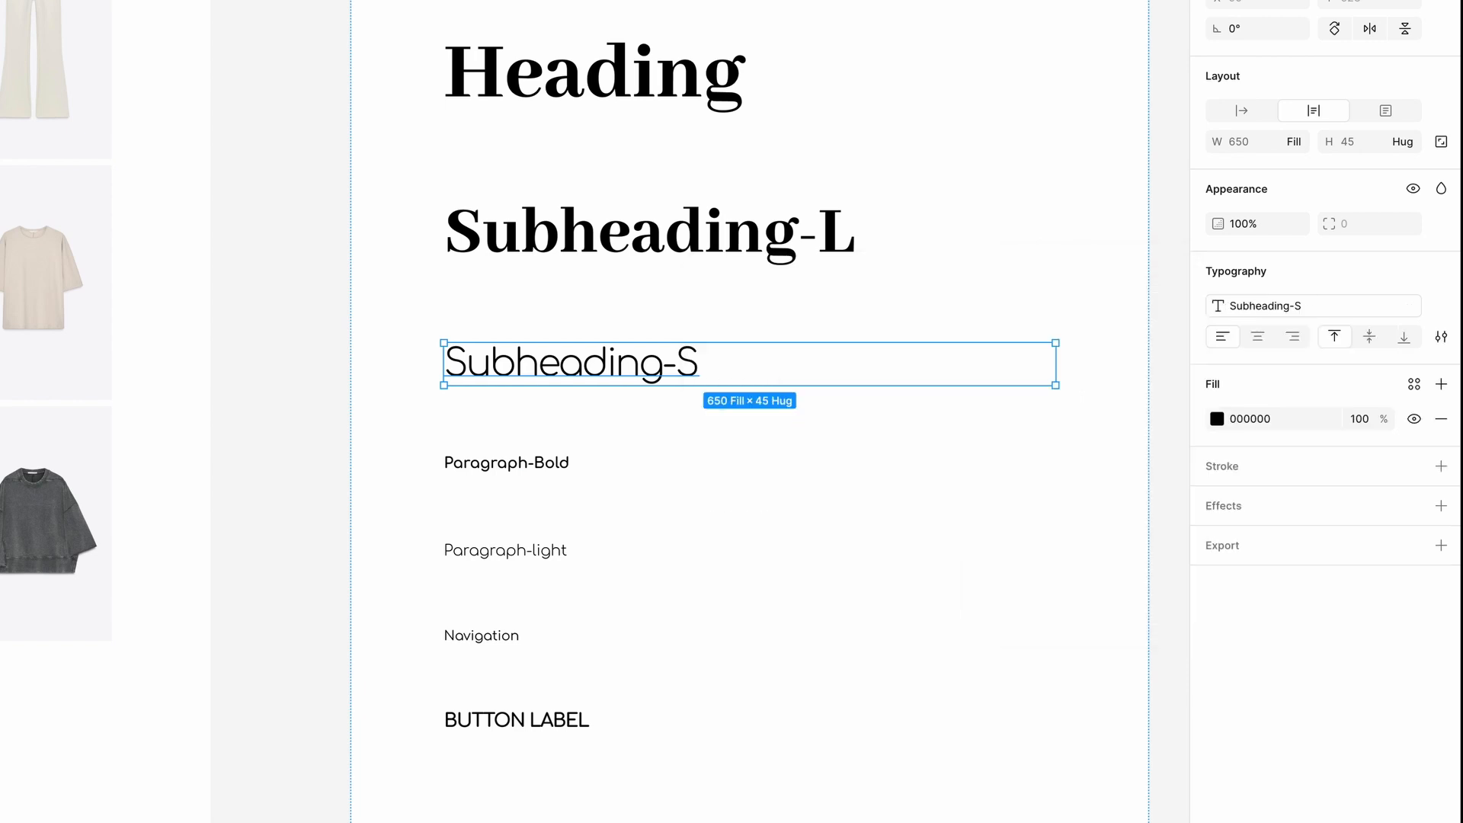
Create text styles named Paragraph-Bold and Paragraph-Light from the two paragraph sample texts.
left_click(507, 463)
left_click(1441, 271)
type("Paragra")
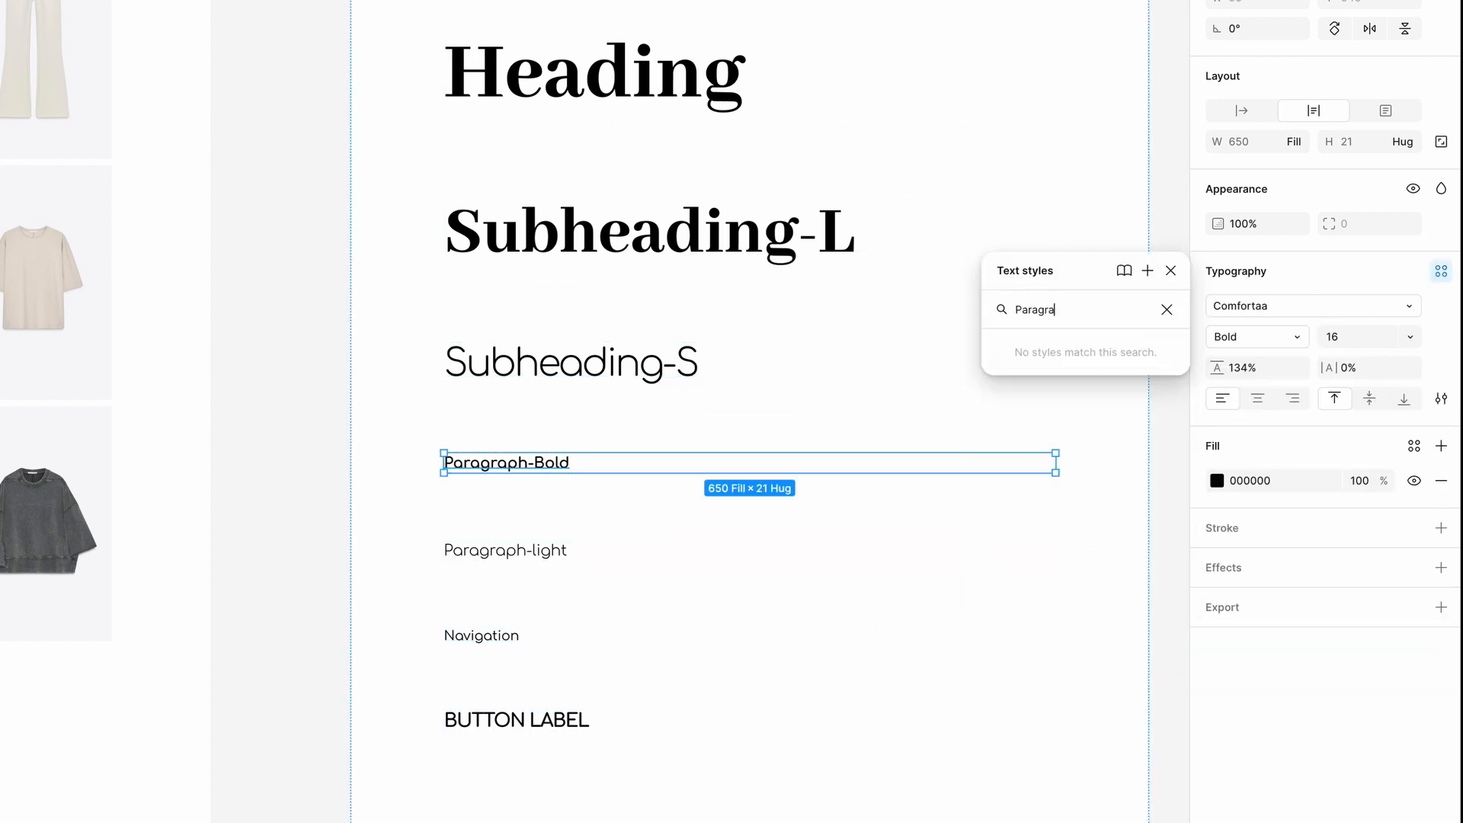
type("ph-Bold")
left_click(1147, 270)
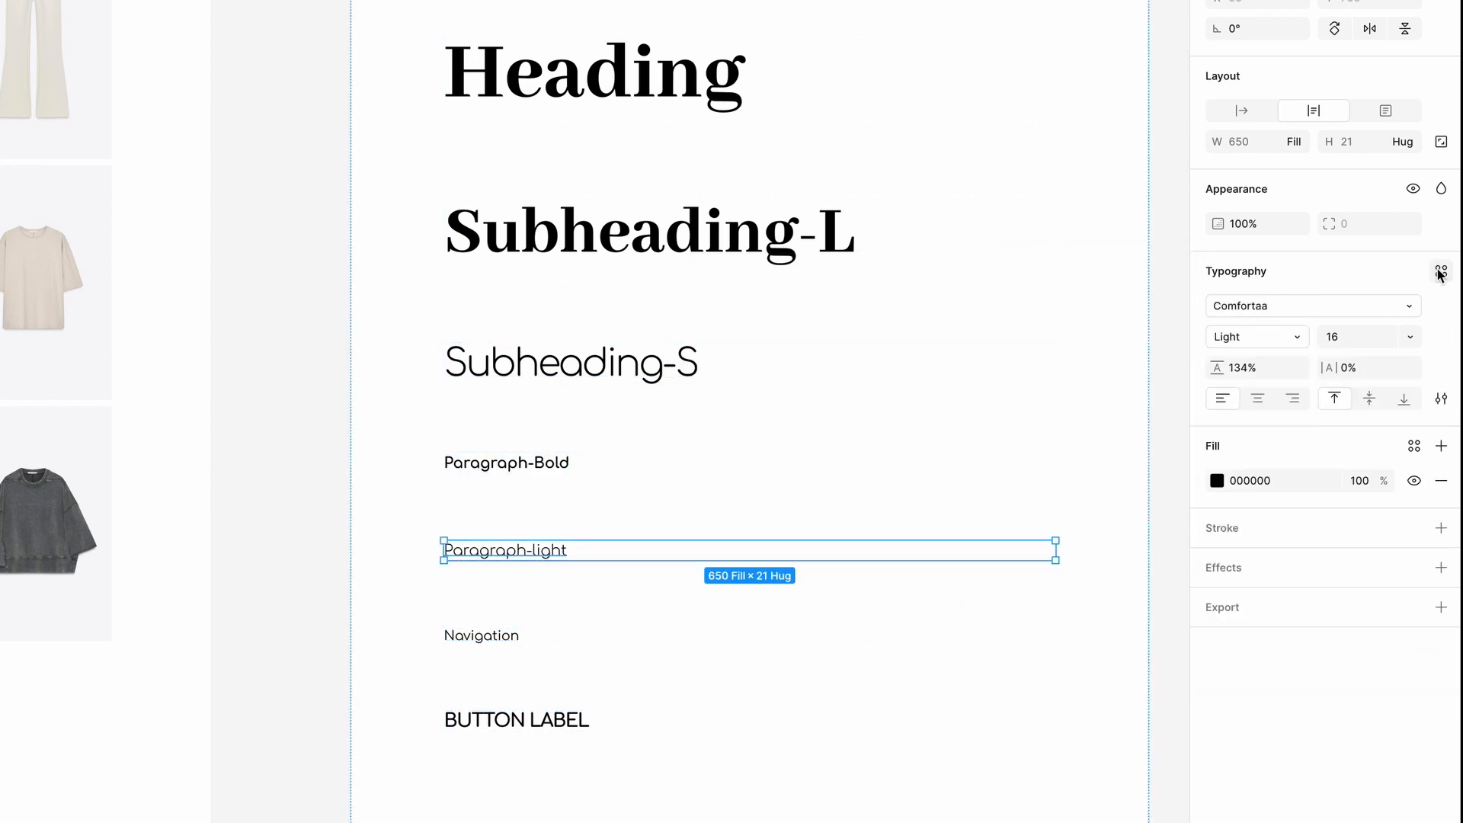
type("Paragraph-B")
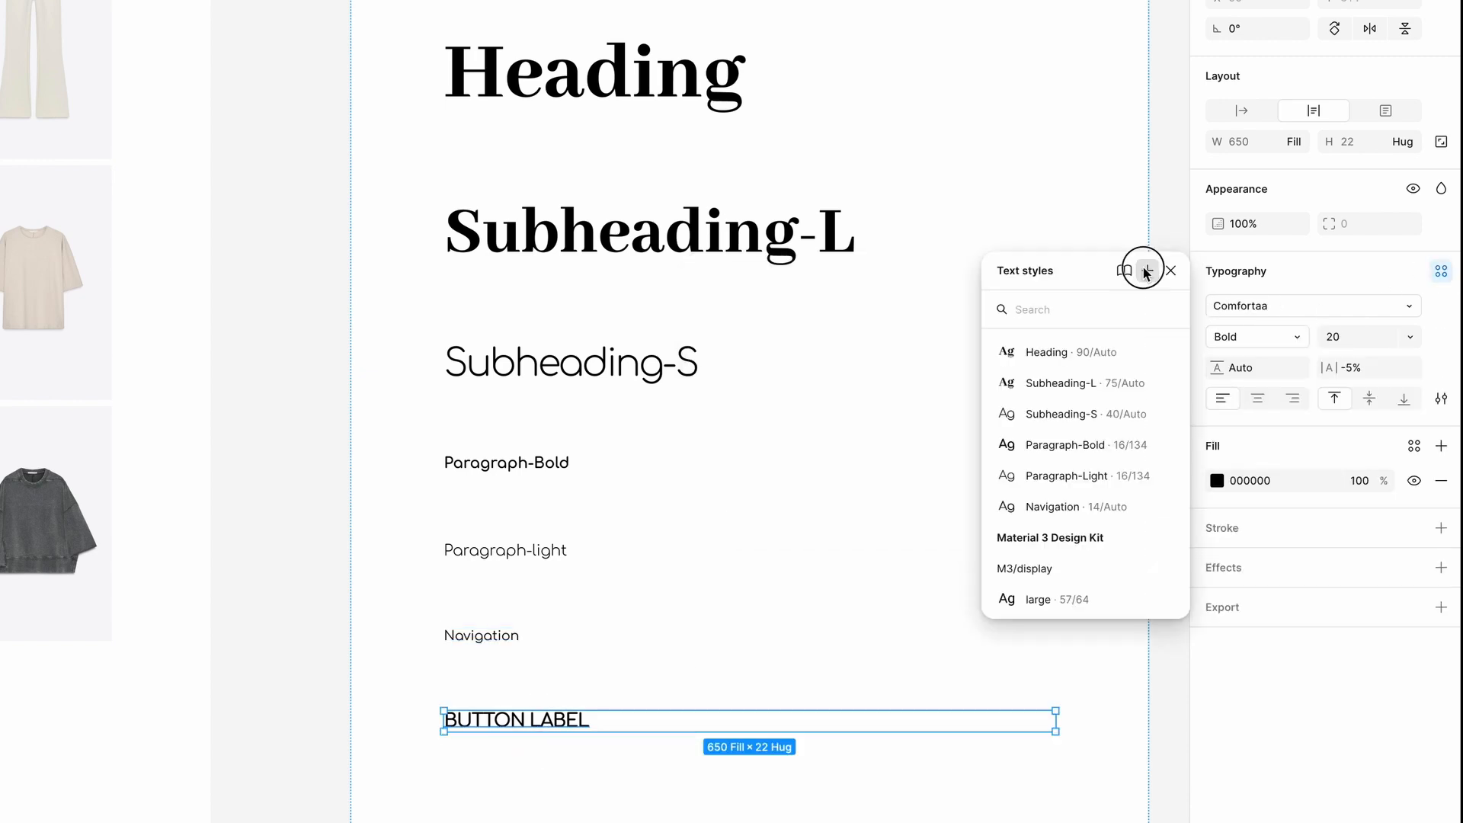
Create a text style named Button Label from the BUTTON LABEL sample text and clear the selection.
type("Button Label")
key("Return")
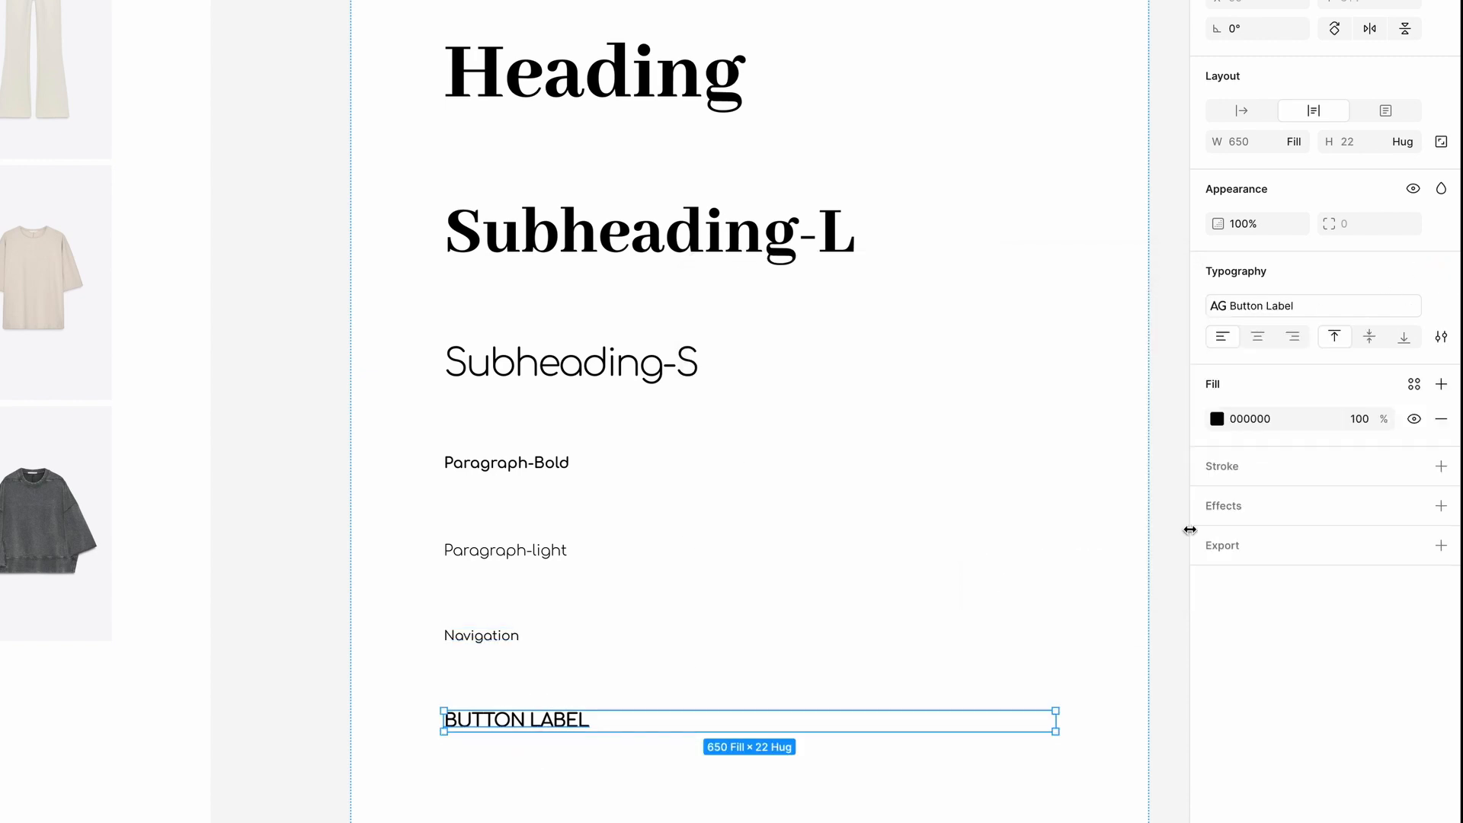
left_click(846, 598)
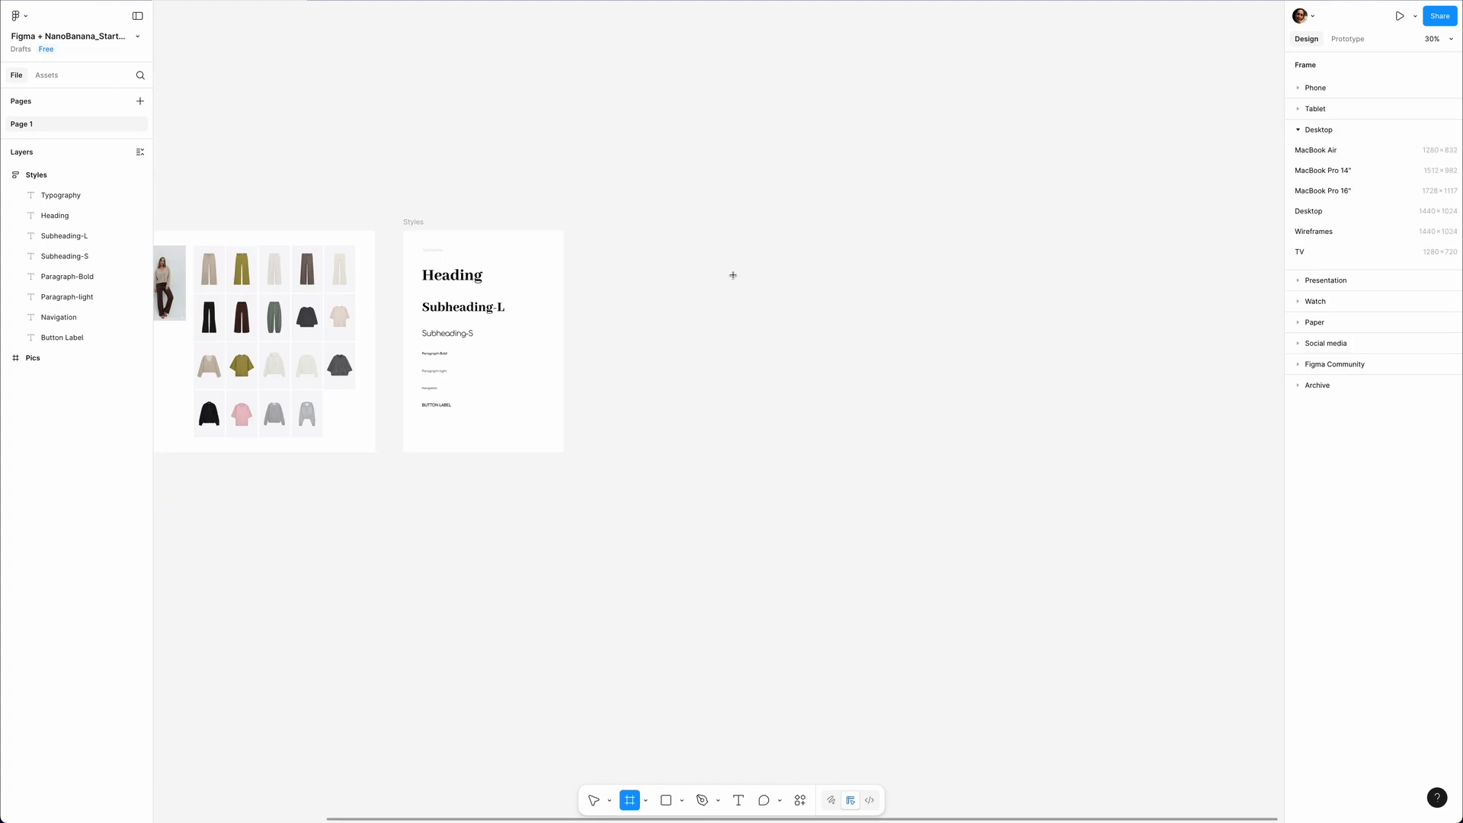
Add a Desktop frame of 1440 × 1024 beside the Styles frame.
left_click(1315, 213)
scroll(807, 360, "up", 5)
scroll(785, 354, "right", 3)
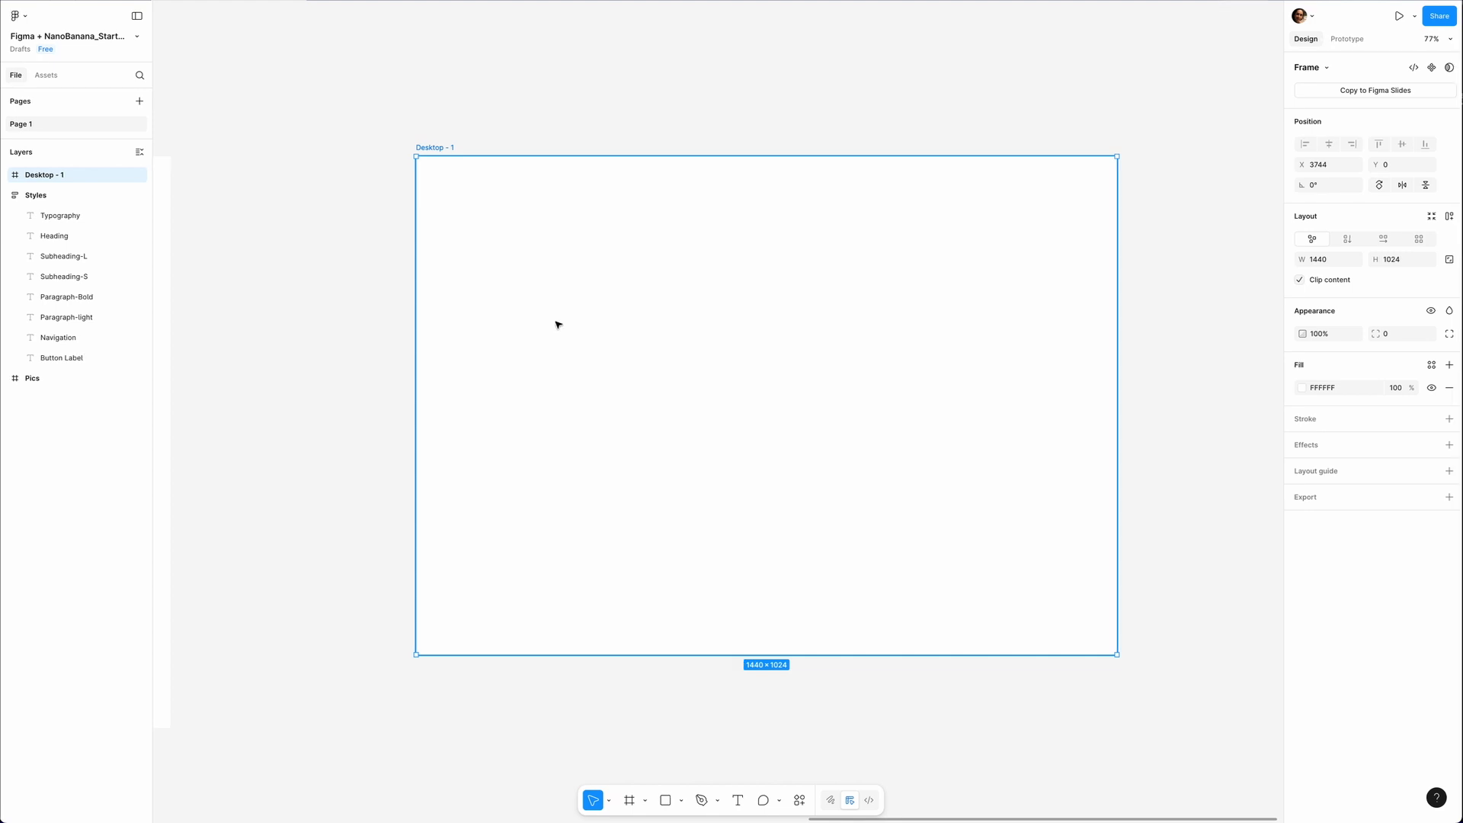
Add the text "New Arrivals" near the upper left of the desktop frame and apply the Navigation text style.
key("t")
left_click(499, 193)
type("New Arrivals")
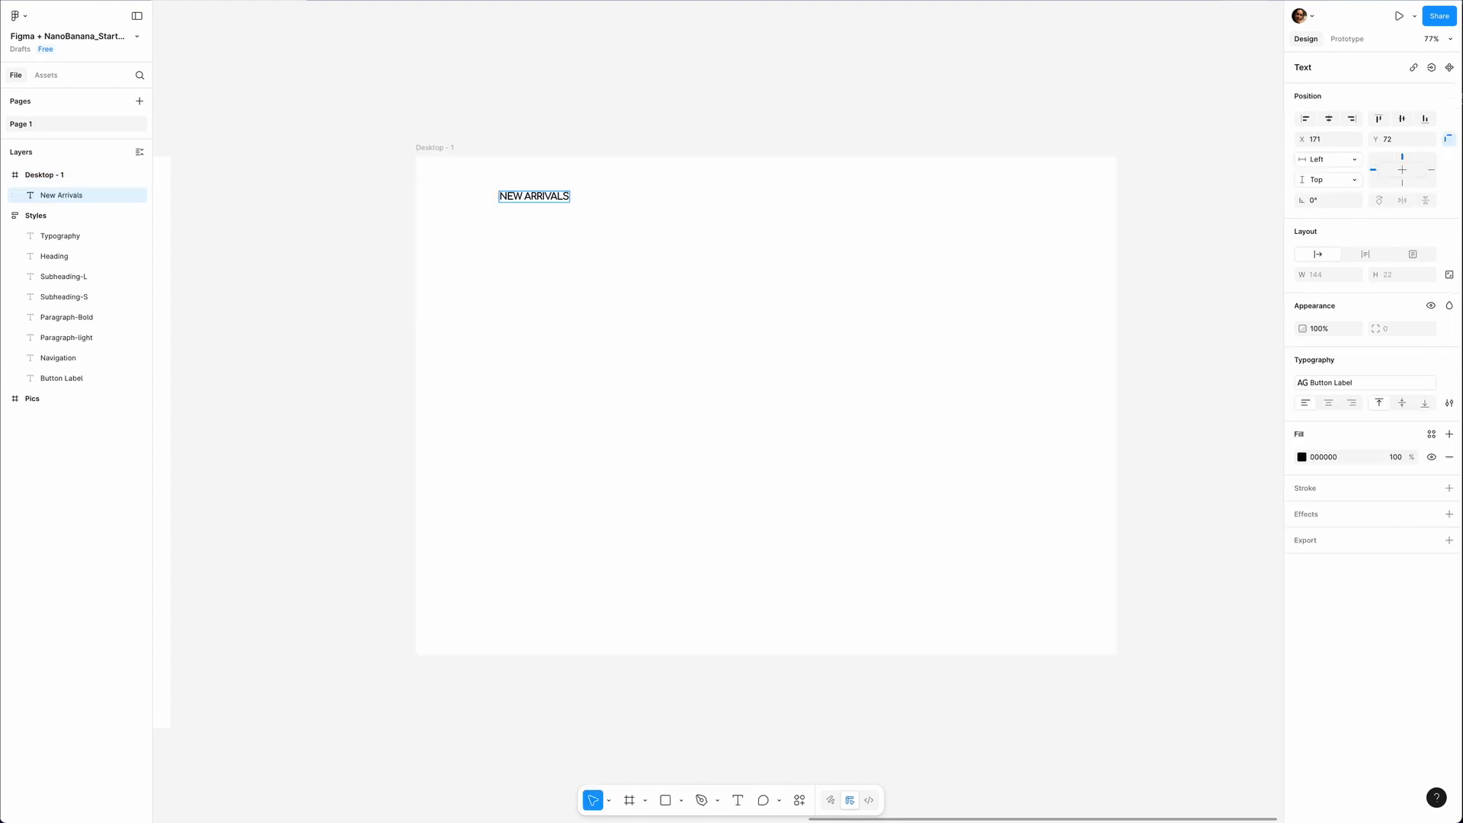
key("Escape")
left_click(1332, 382)
left_click(1196, 540)
Duplicate the New Arrivals label into Sweaters, Sweatpants and Sale labels, and distribute all four with equal horizontal spacing.
left_click_drag(531, 191, 581, 196)
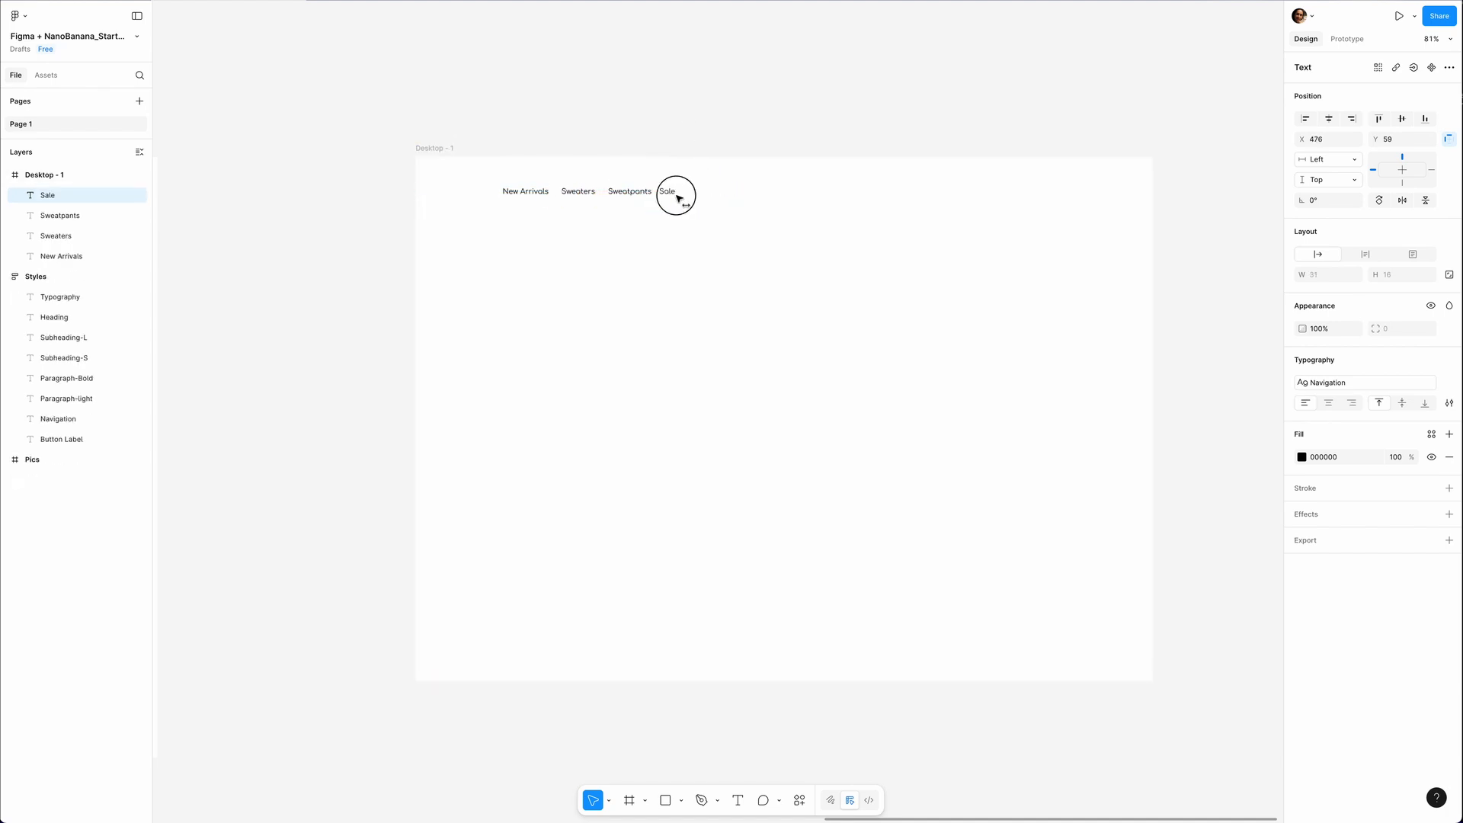
left_click_drag(677, 196, 681, 196)
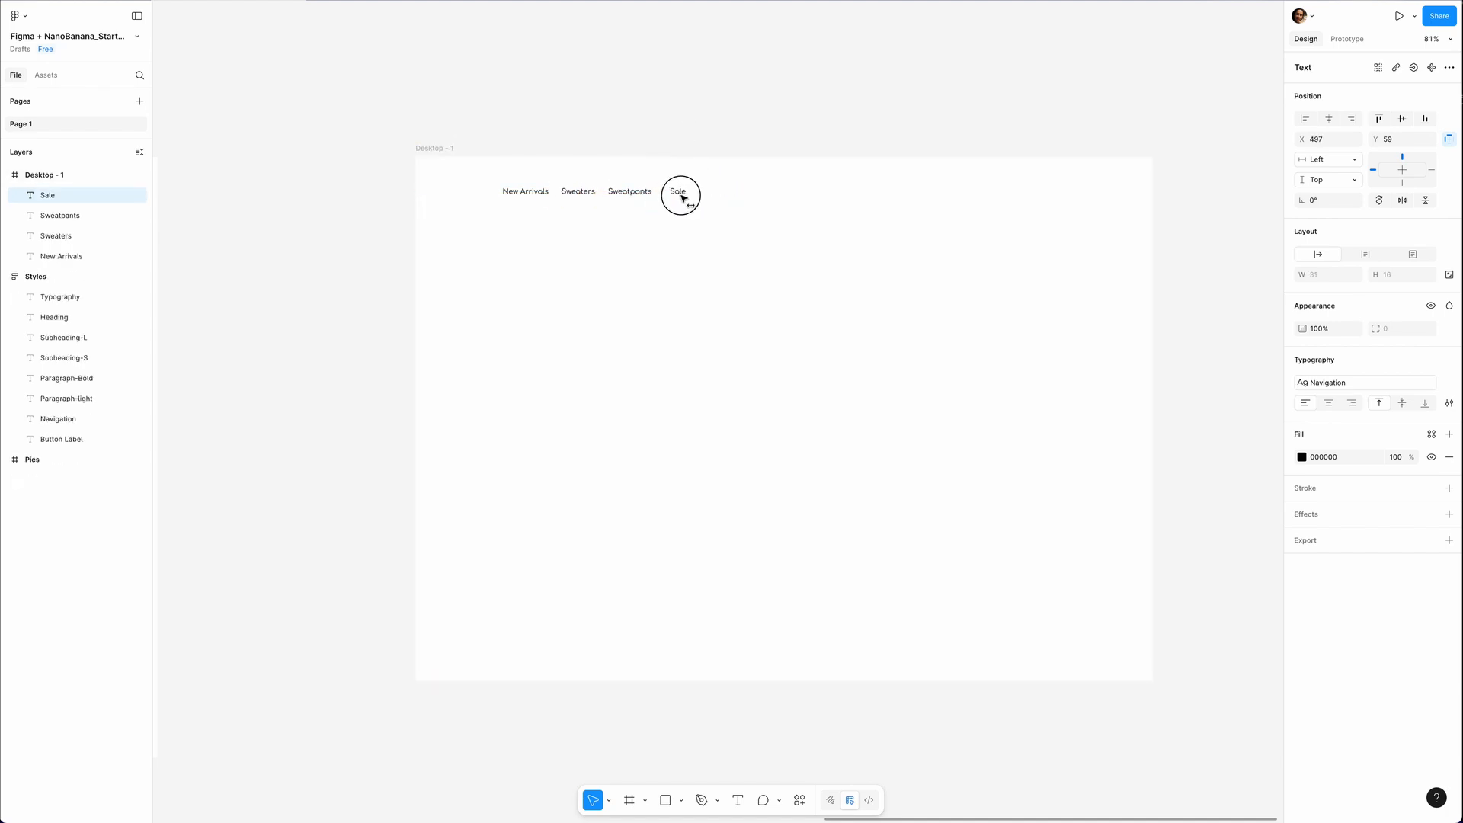
left_click(525, 195, "shift")
left_click(574, 197, "shift")
left_click(623, 194, "shift")
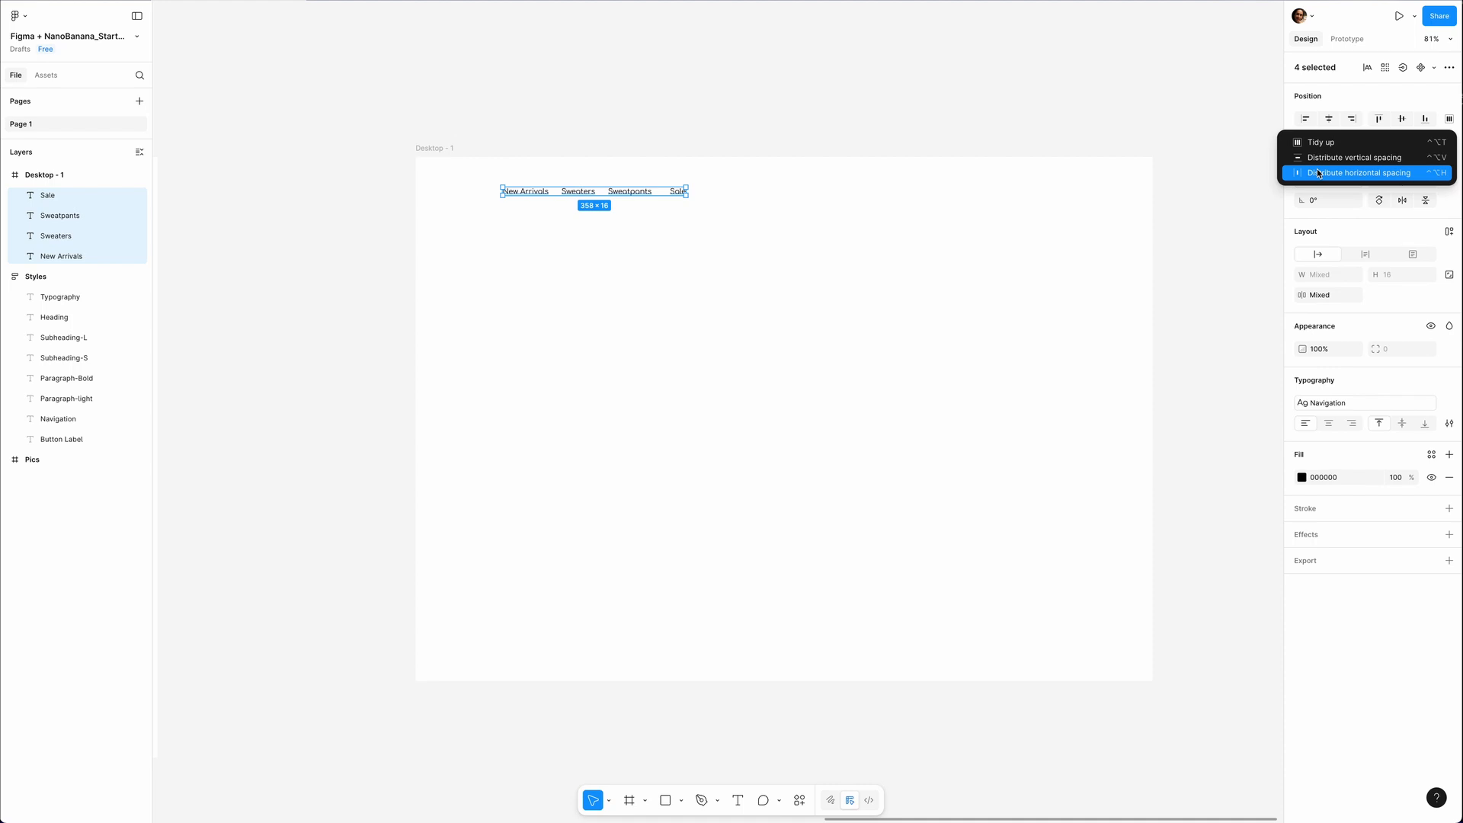
left_click(1316, 171)
Duplicate the Sale label to the far right of the navigation row and change its text to "Login".
left_click(679, 194)
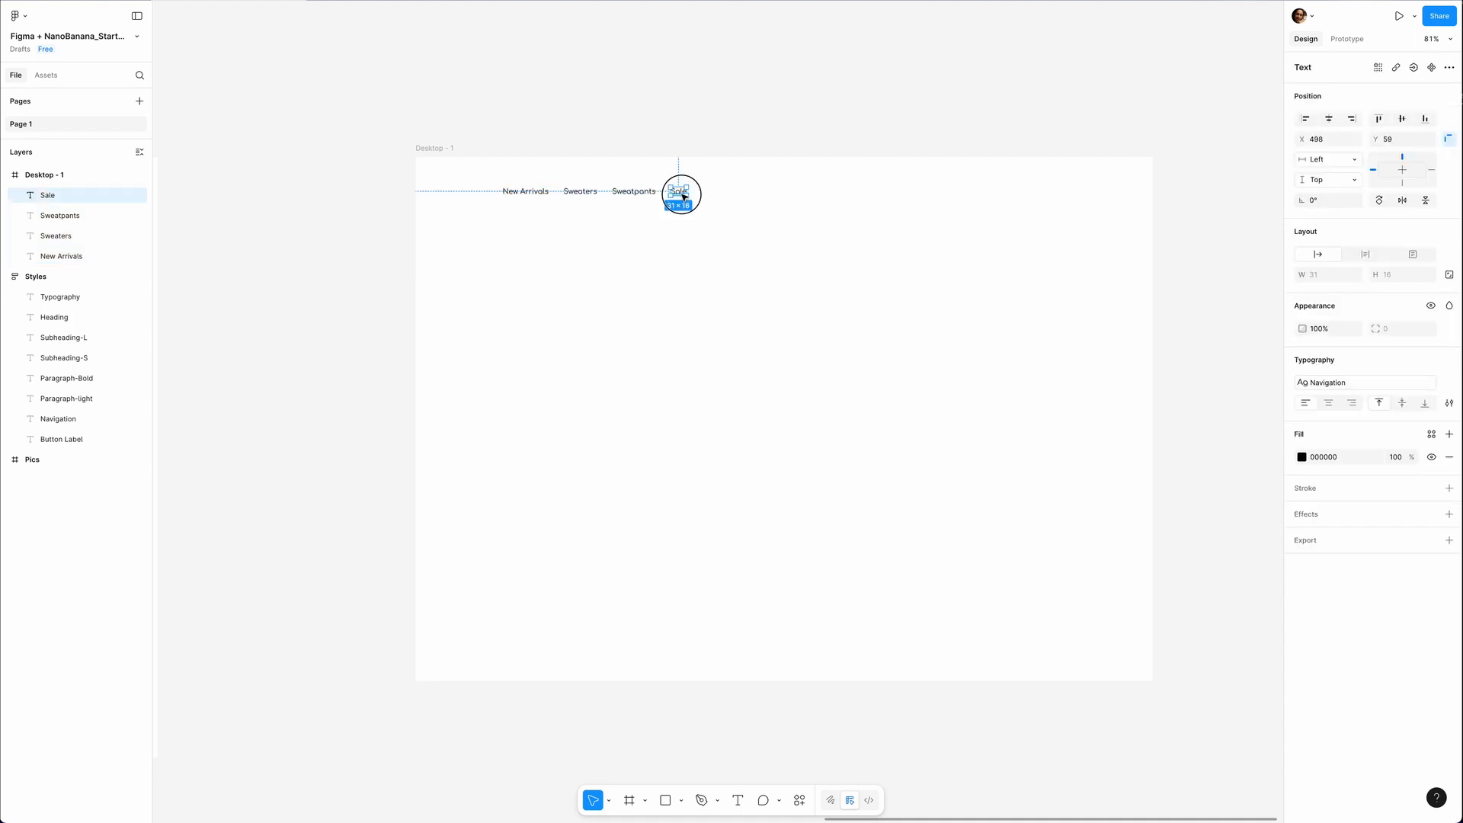
left_click_drag(680, 193, 1083, 224)
left_click_drag(1083, 224, 1115, 226)
double_click(1112, 192)
type("Login")
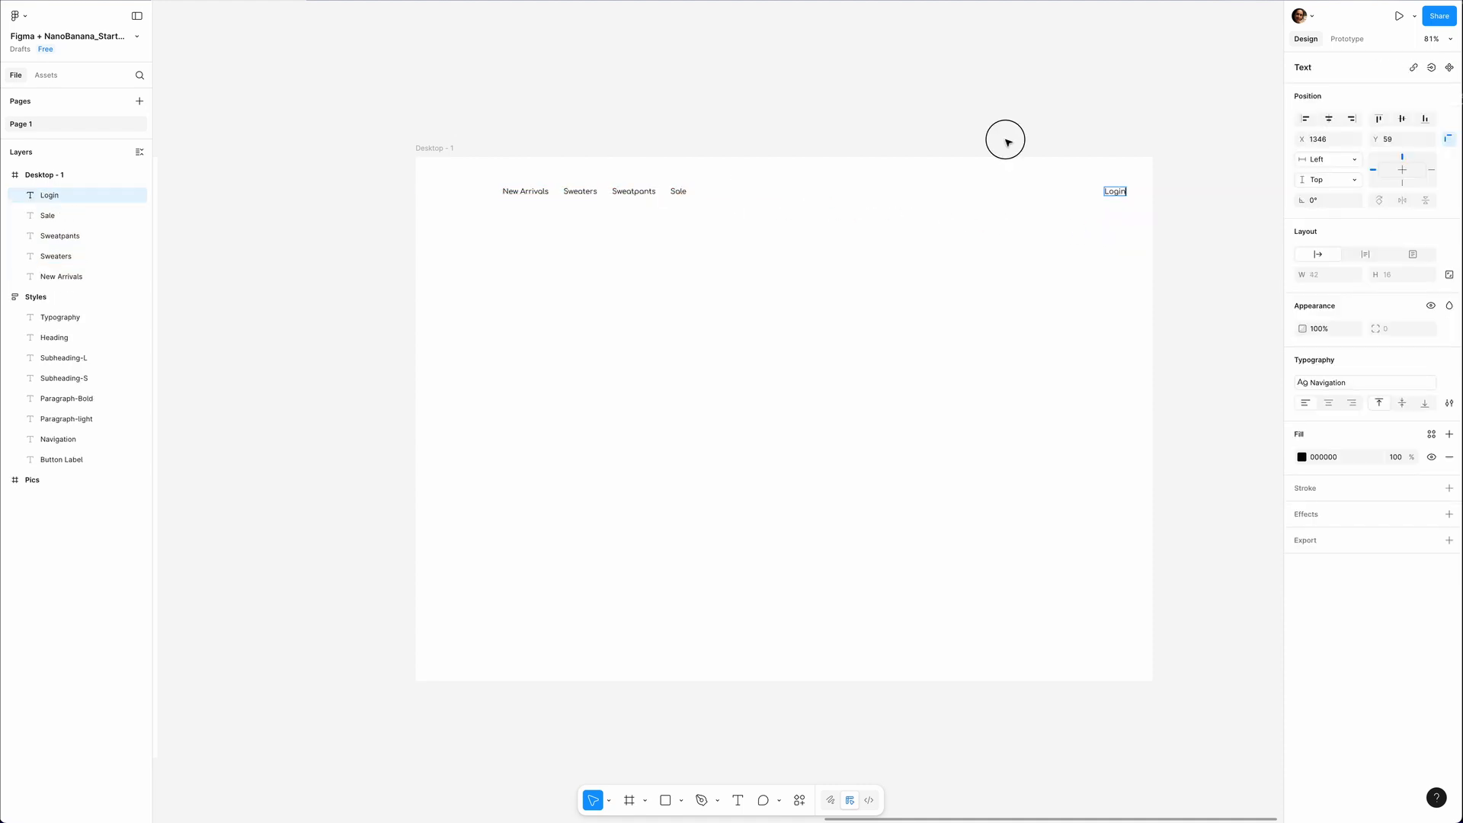
left_click(1007, 142)
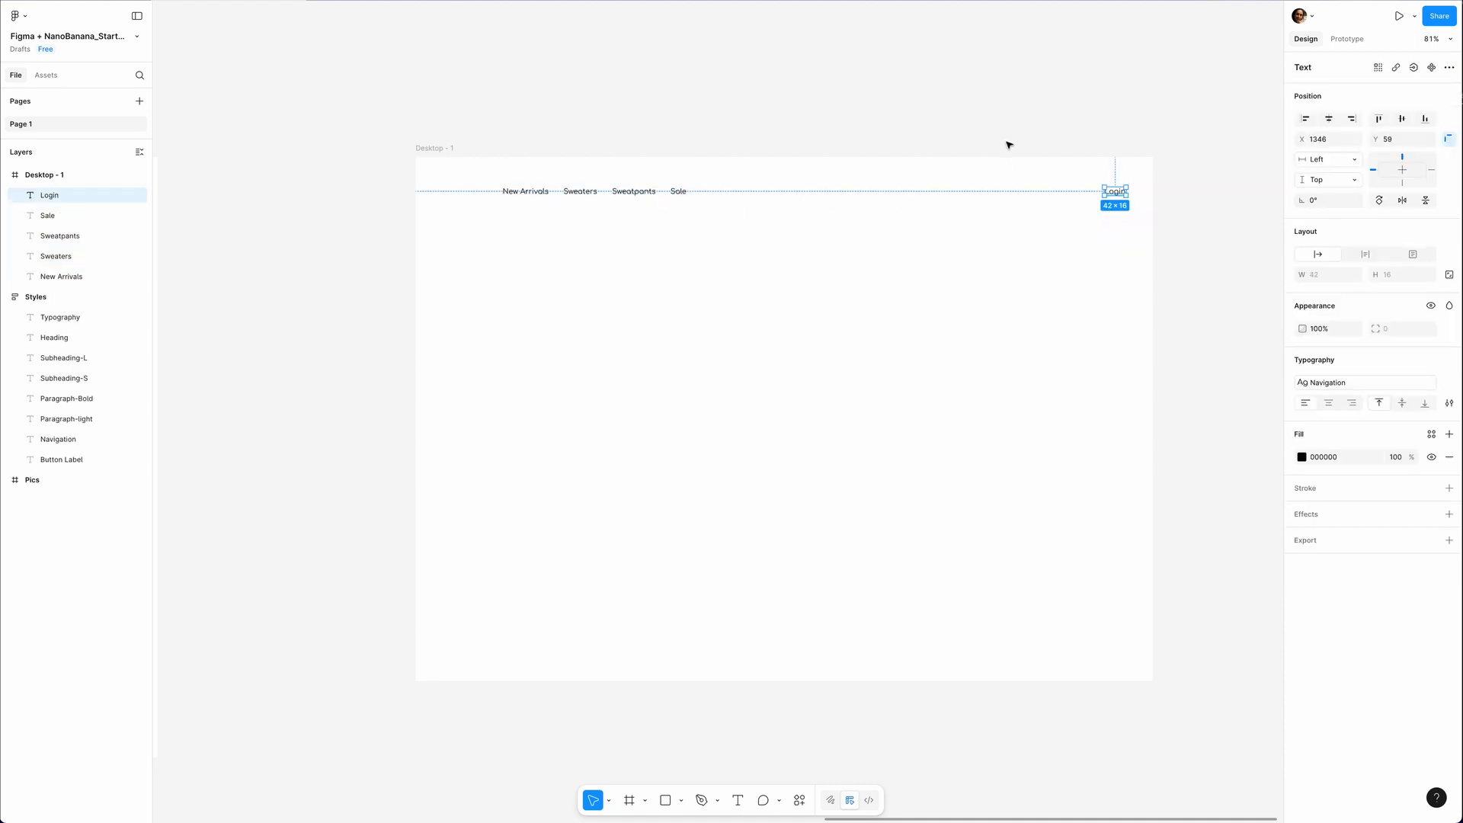
Find the Sidebar Search Field in the iOS and iPadOS 26 library and place an instance beside the Login label.
left_click(45, 74)
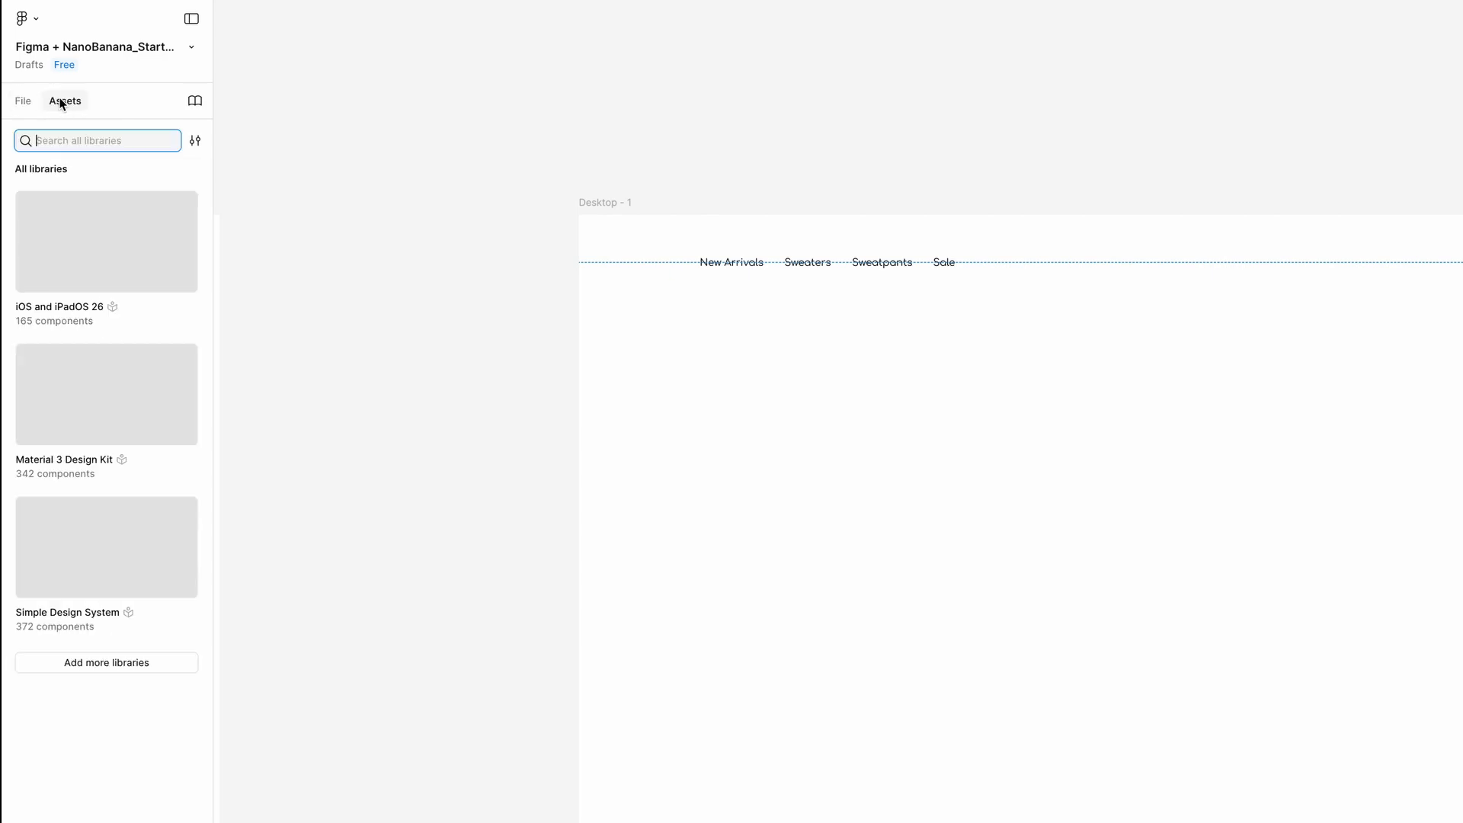
left_click(94, 252)
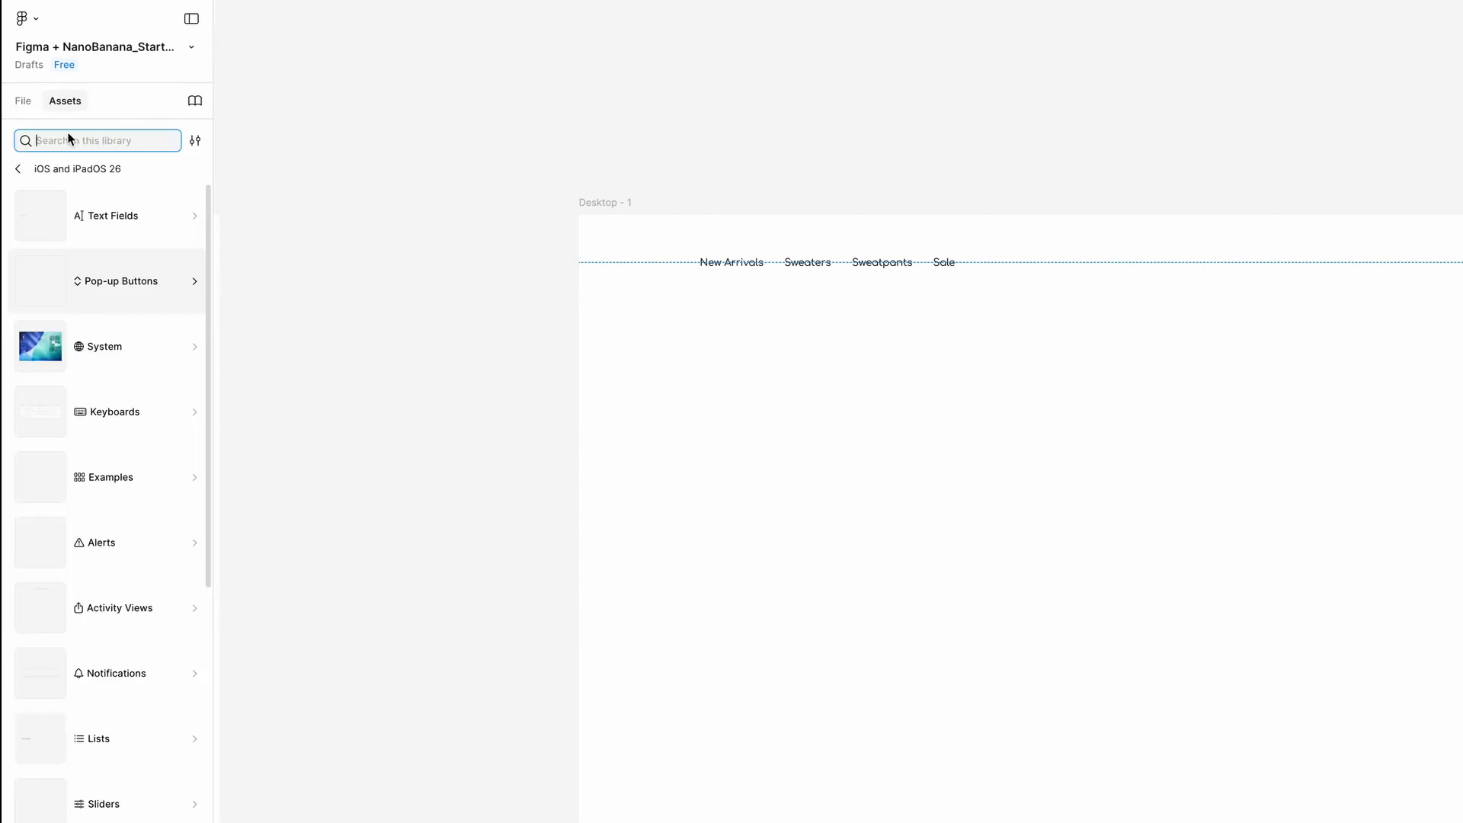
type("search")
left_click(64, 230)
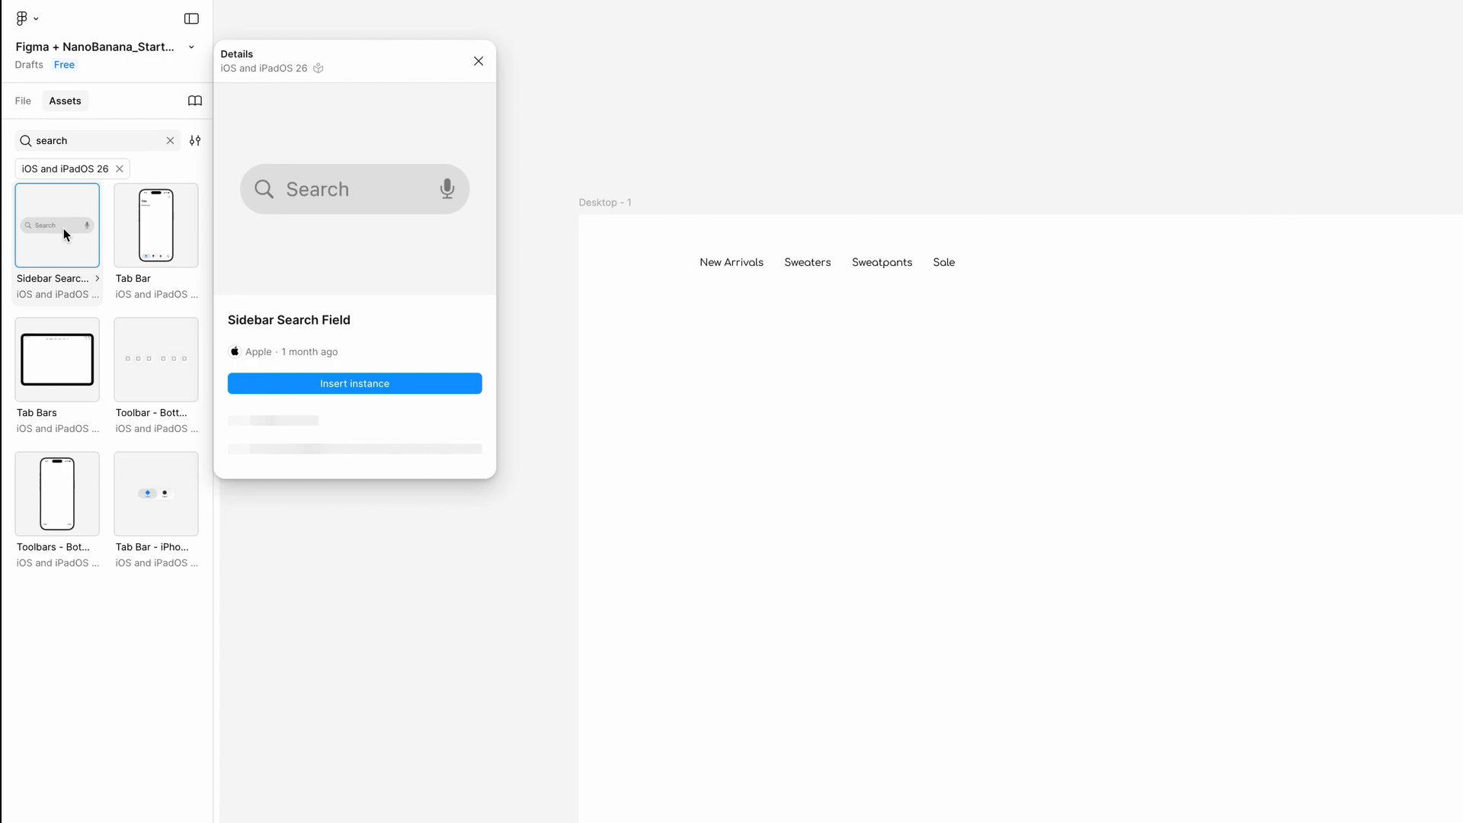
left_click(362, 381)
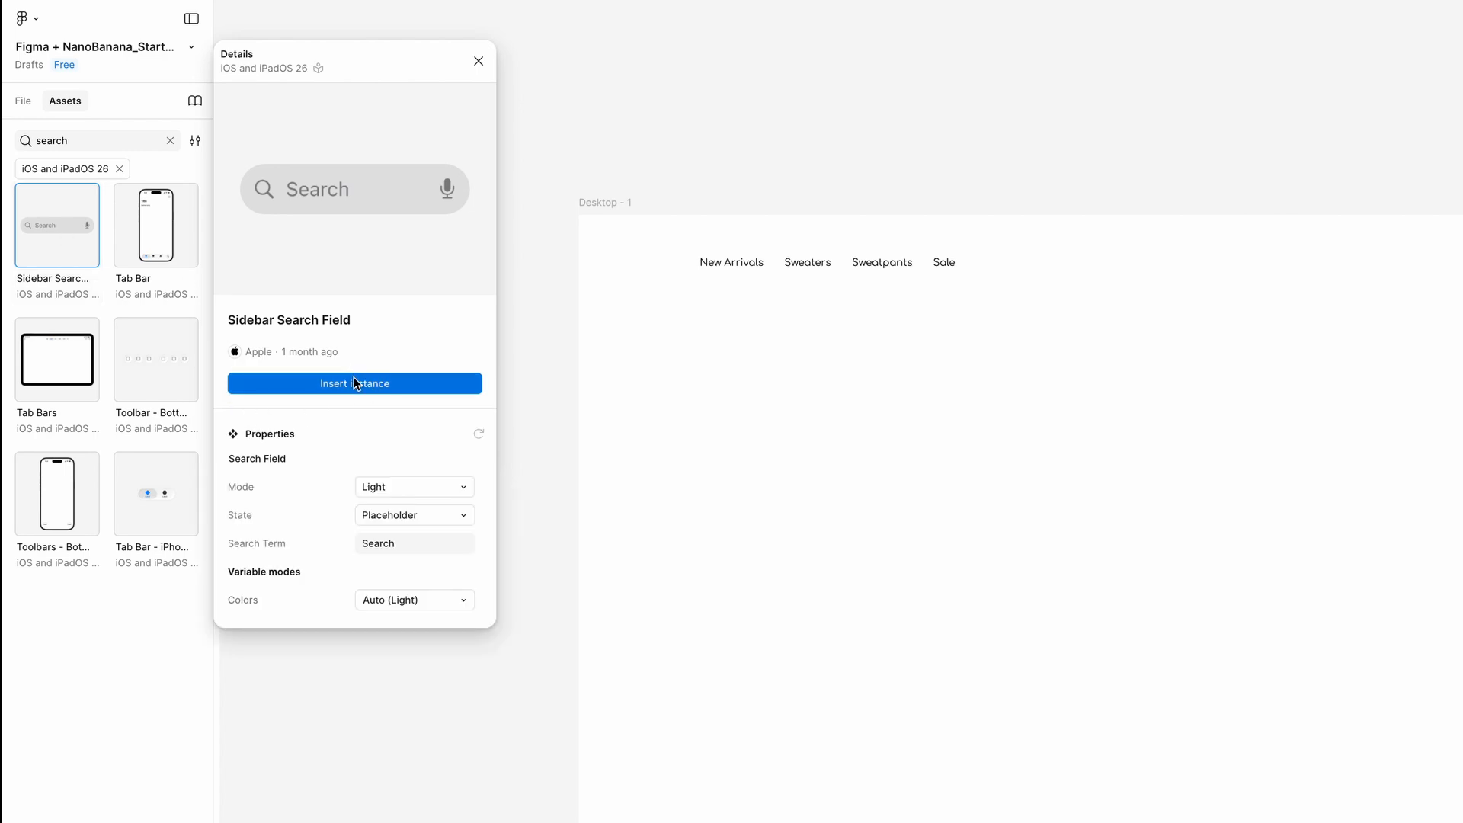
left_click(1429, 265)
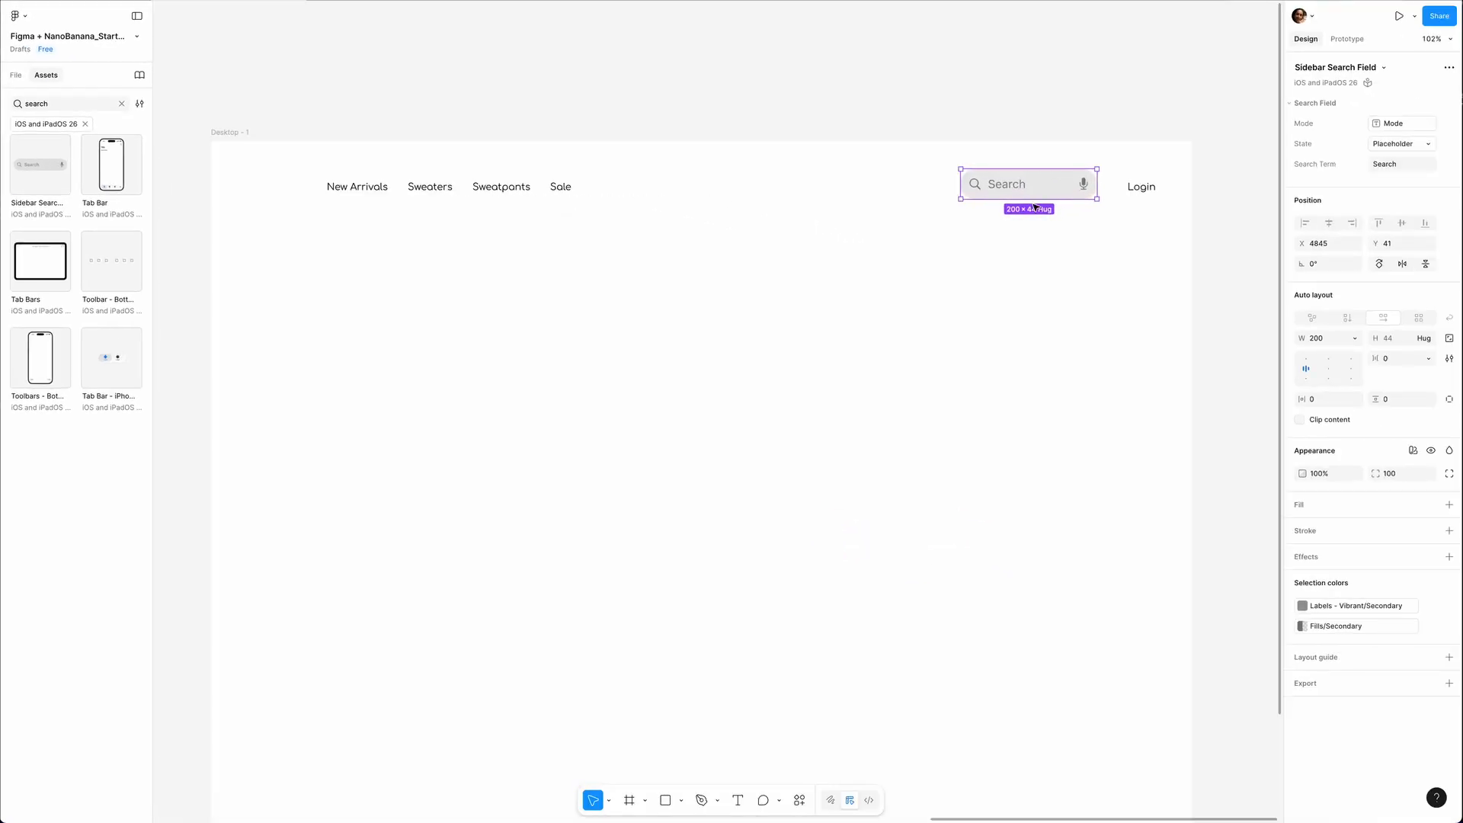
Widen the search field to 232 and reduce its inner vertical padding so the field is 32 high.
scroll(1125, 190, "up", 5)
left_click_drag(568, 188, 509, 187)
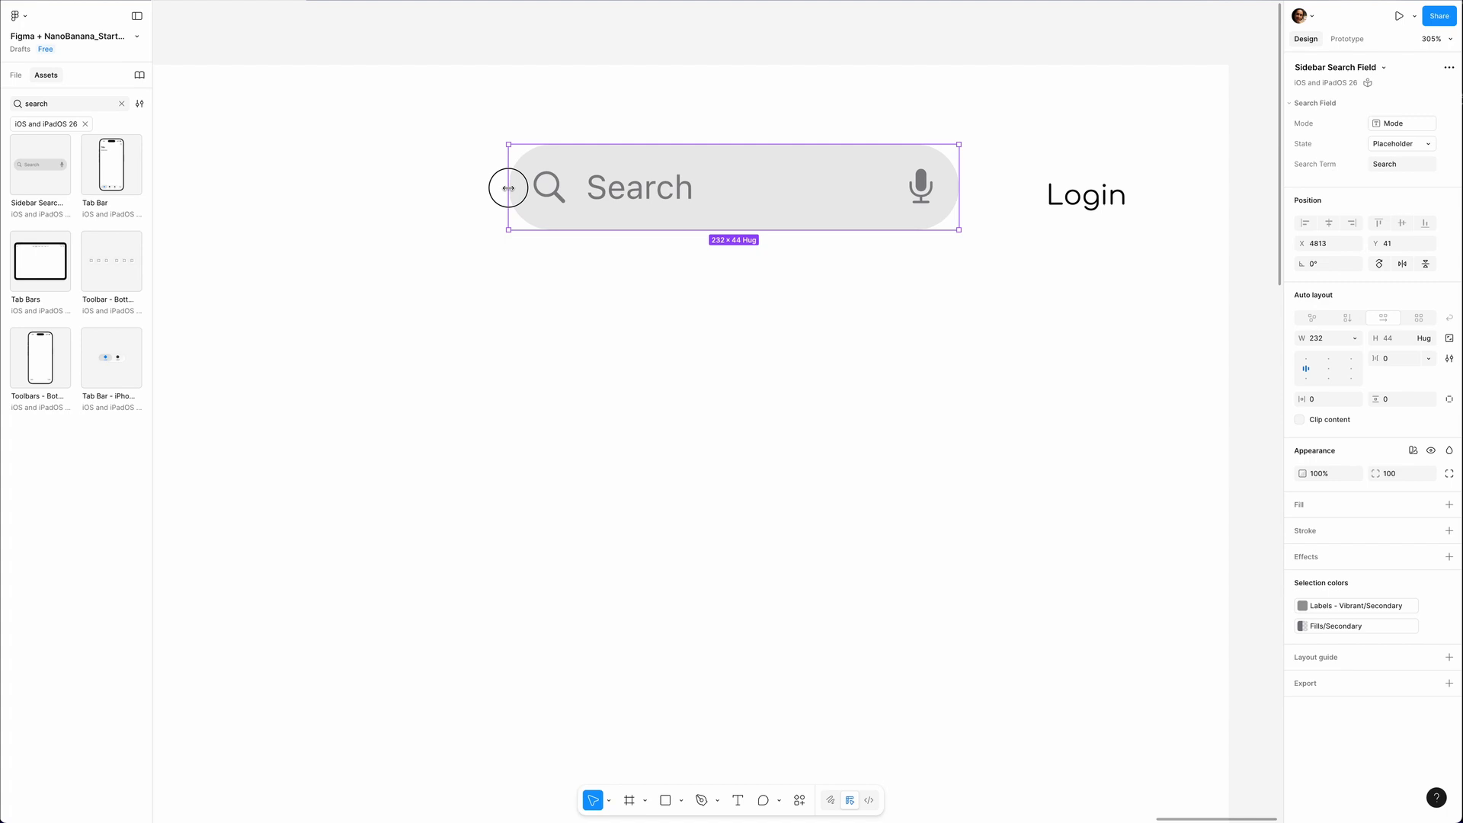
left_click_drag(1375, 377, 1368, 377)
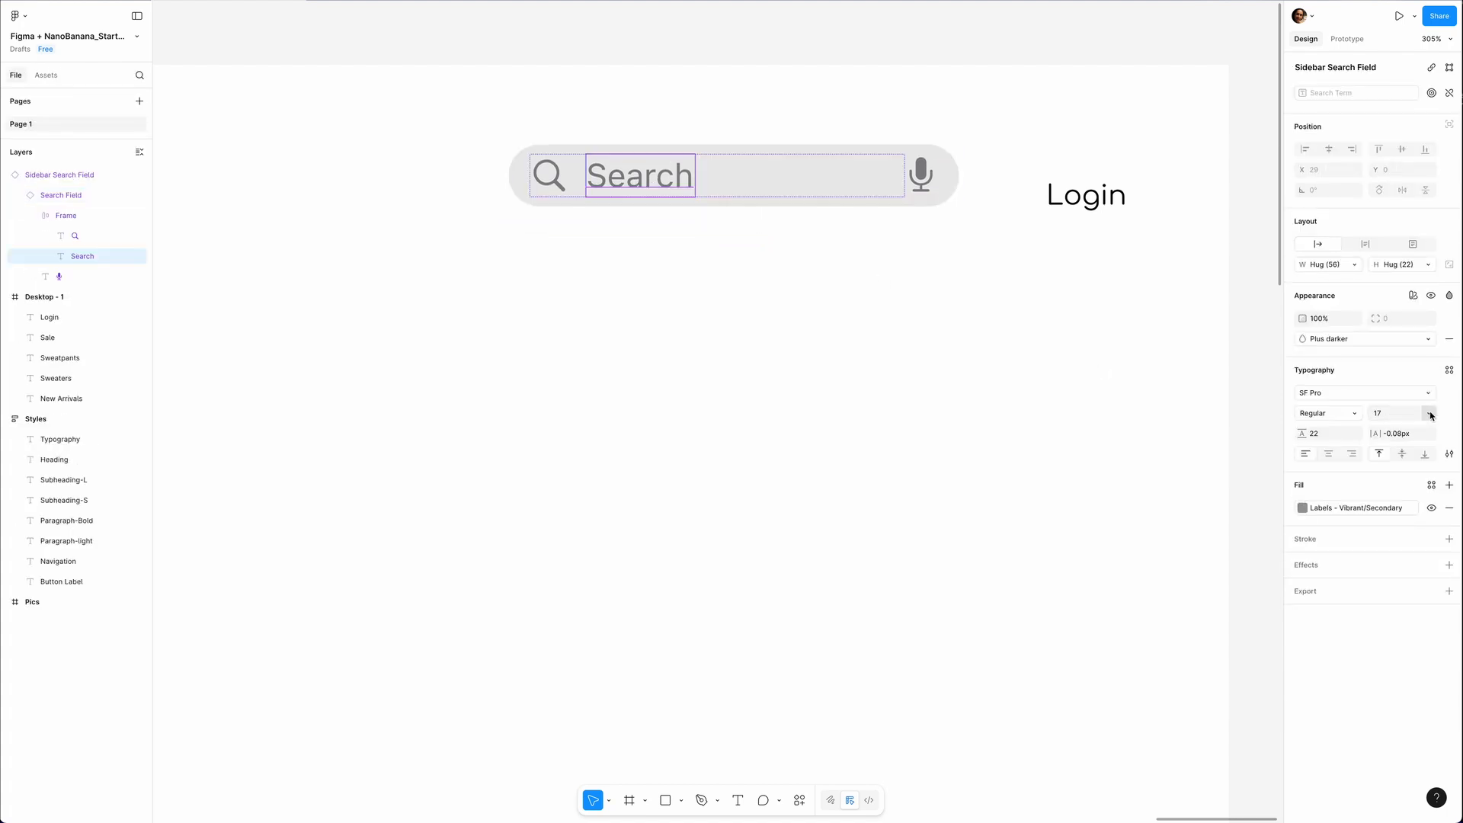
Set the search field's placeholder text size to 14 and move the field in line with the Login label.
left_click(1430, 414)
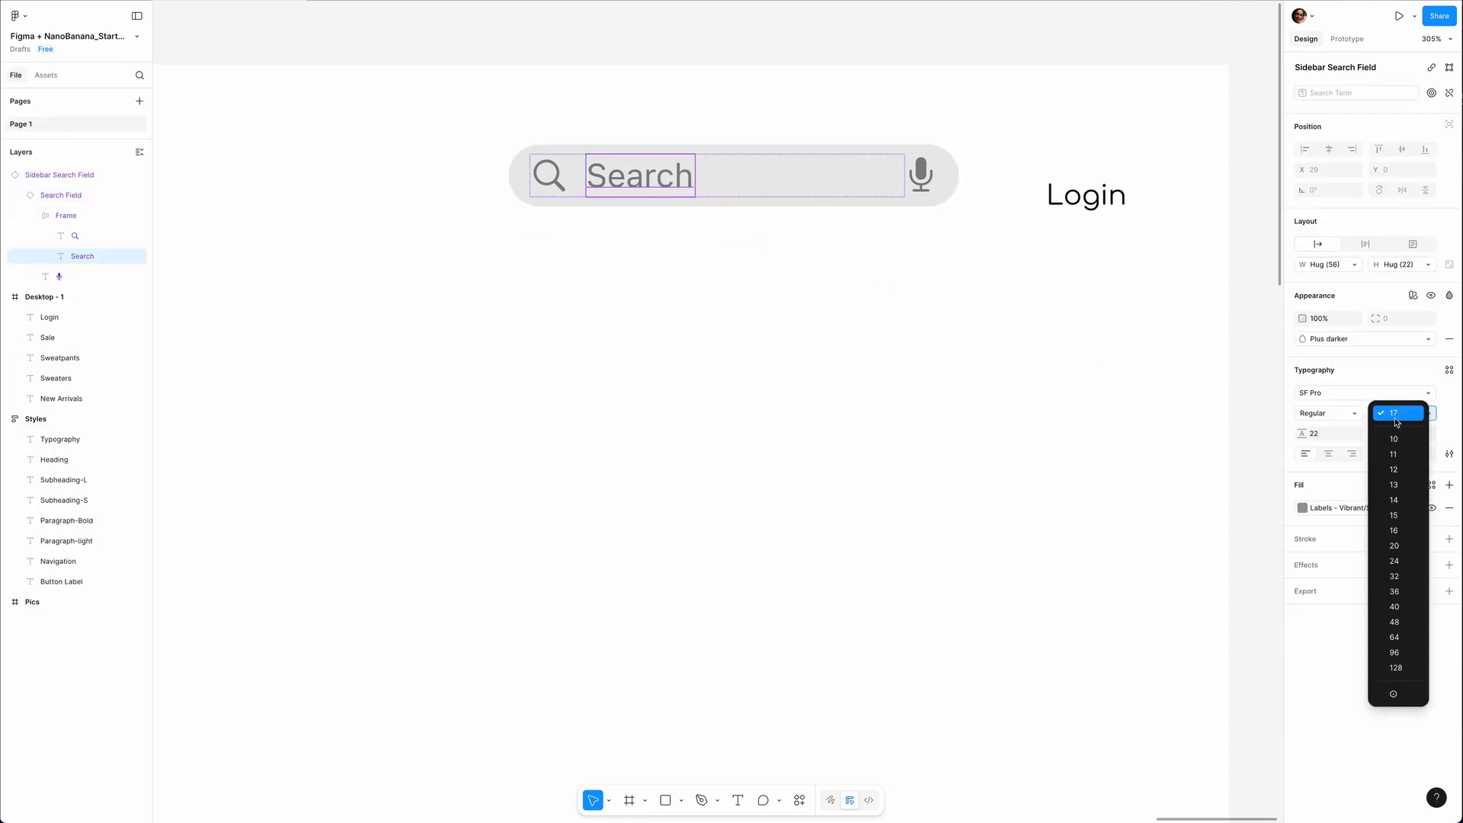
left_click(1385, 506)
left_click(766, 289)
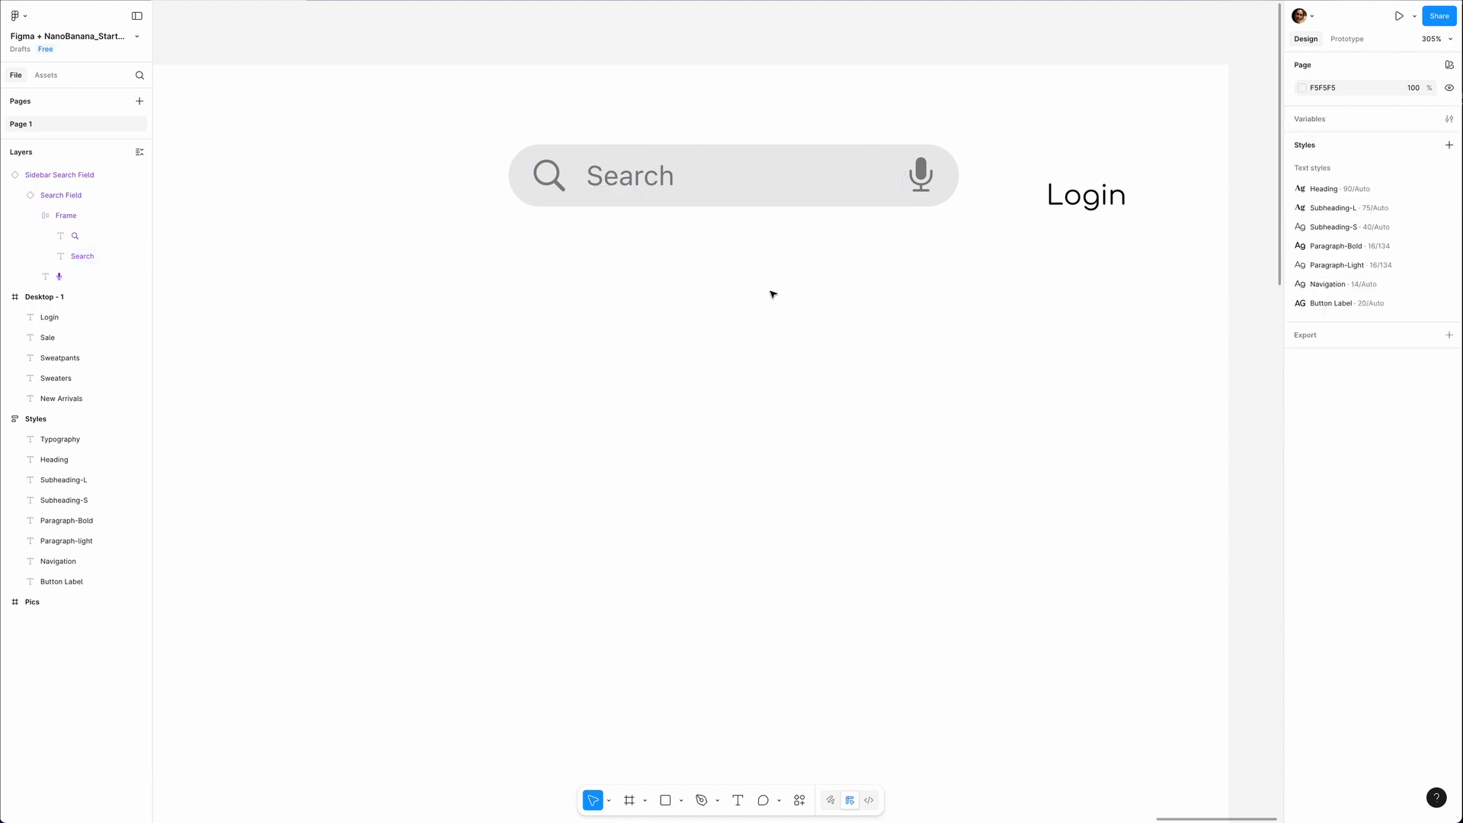
left_click_drag(777, 170, 792, 187)
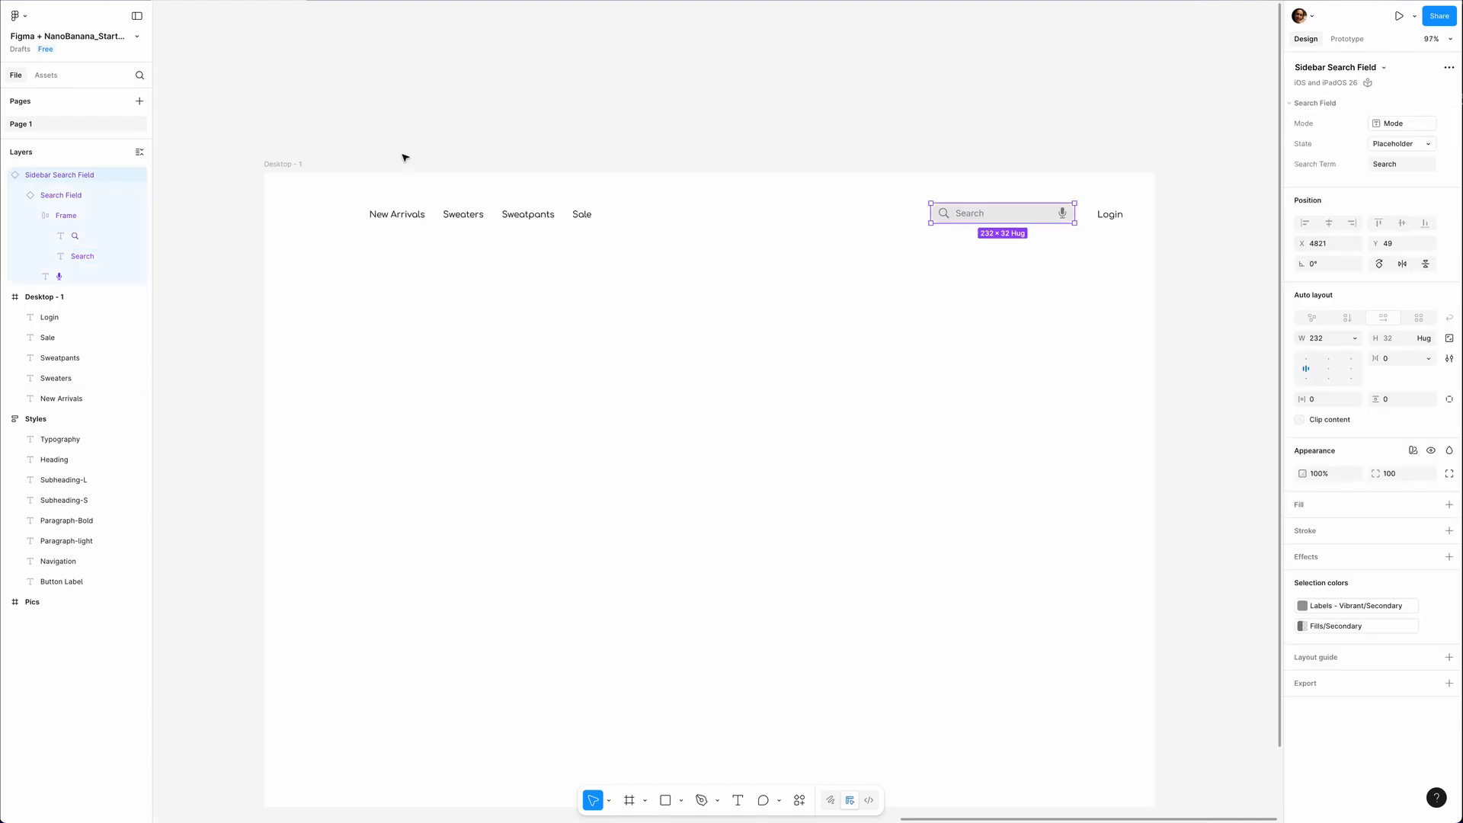
Paste the copied logo icon into the desktop frame and place it before the New Arrivals label.
left_click(404, 157)
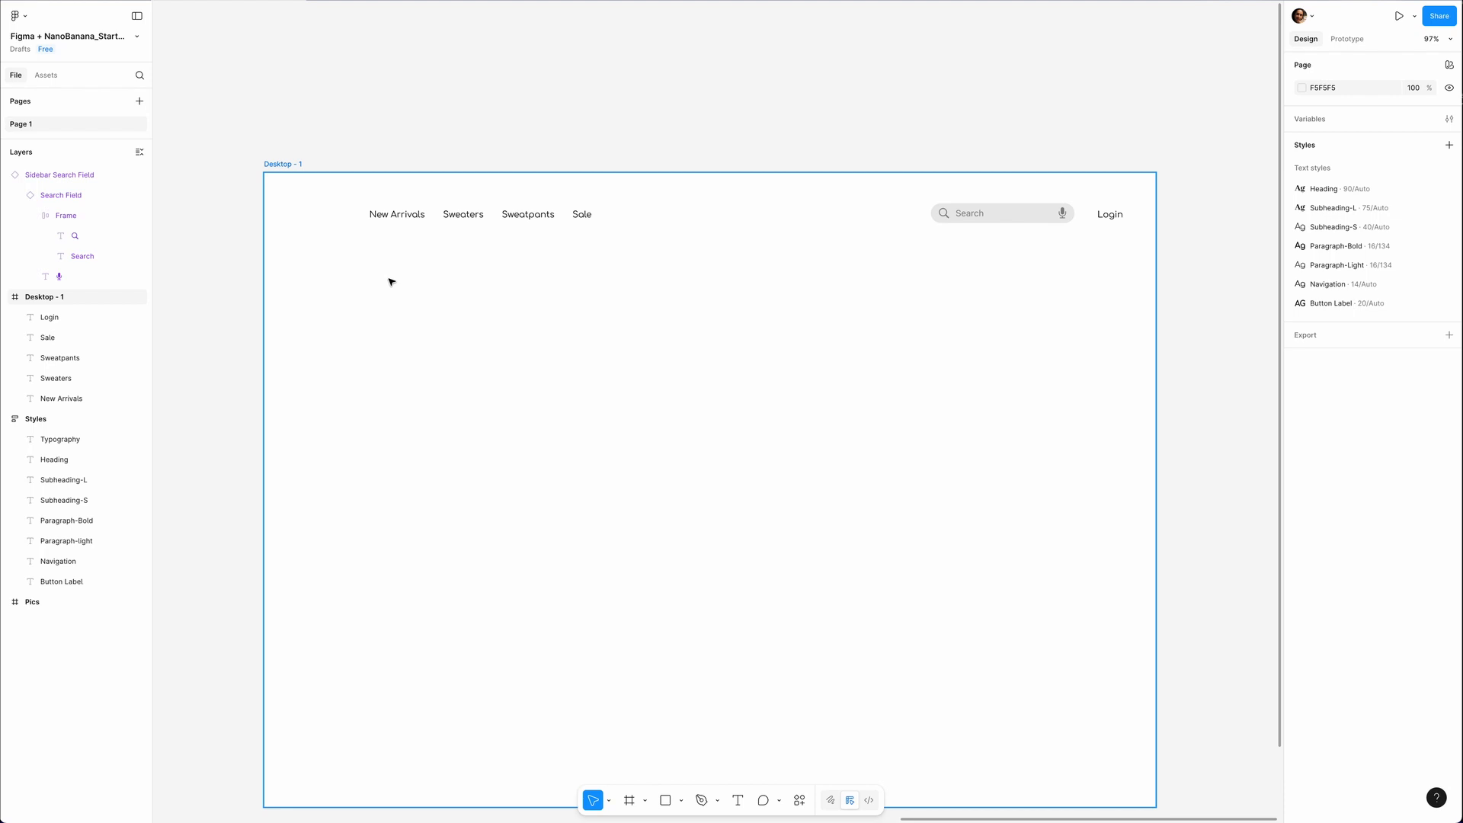
key("ctrl+v")
left_click_drag(727, 422, 318, 222)
left_click(505, 392)
Put the New Arrivals, Sweaters, Sweatpants and Sale labels in a horizontal auto layout with a gap of 24.
left_click_drag(592, 210, 361, 224)
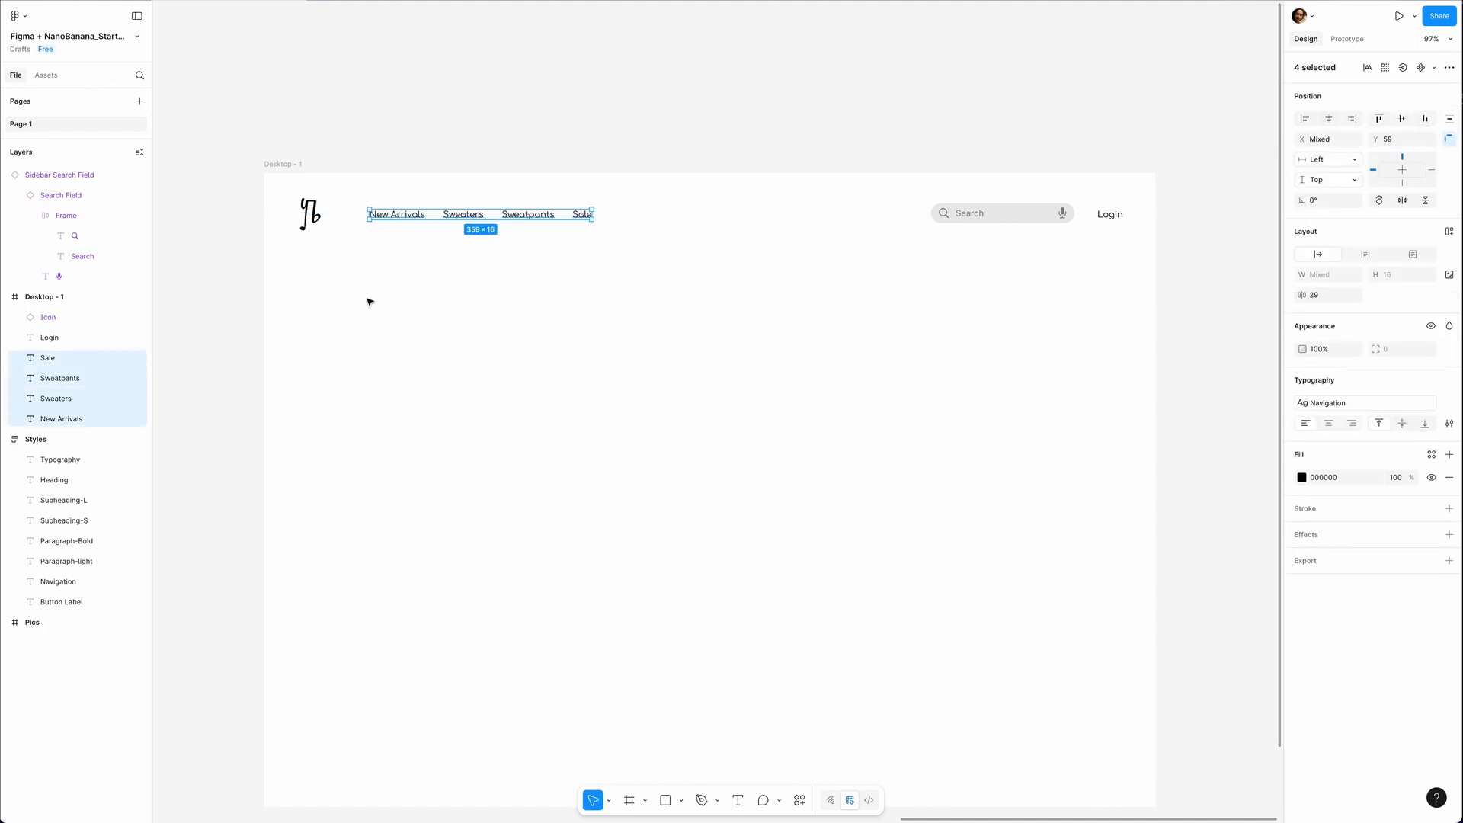
key("shift+a")
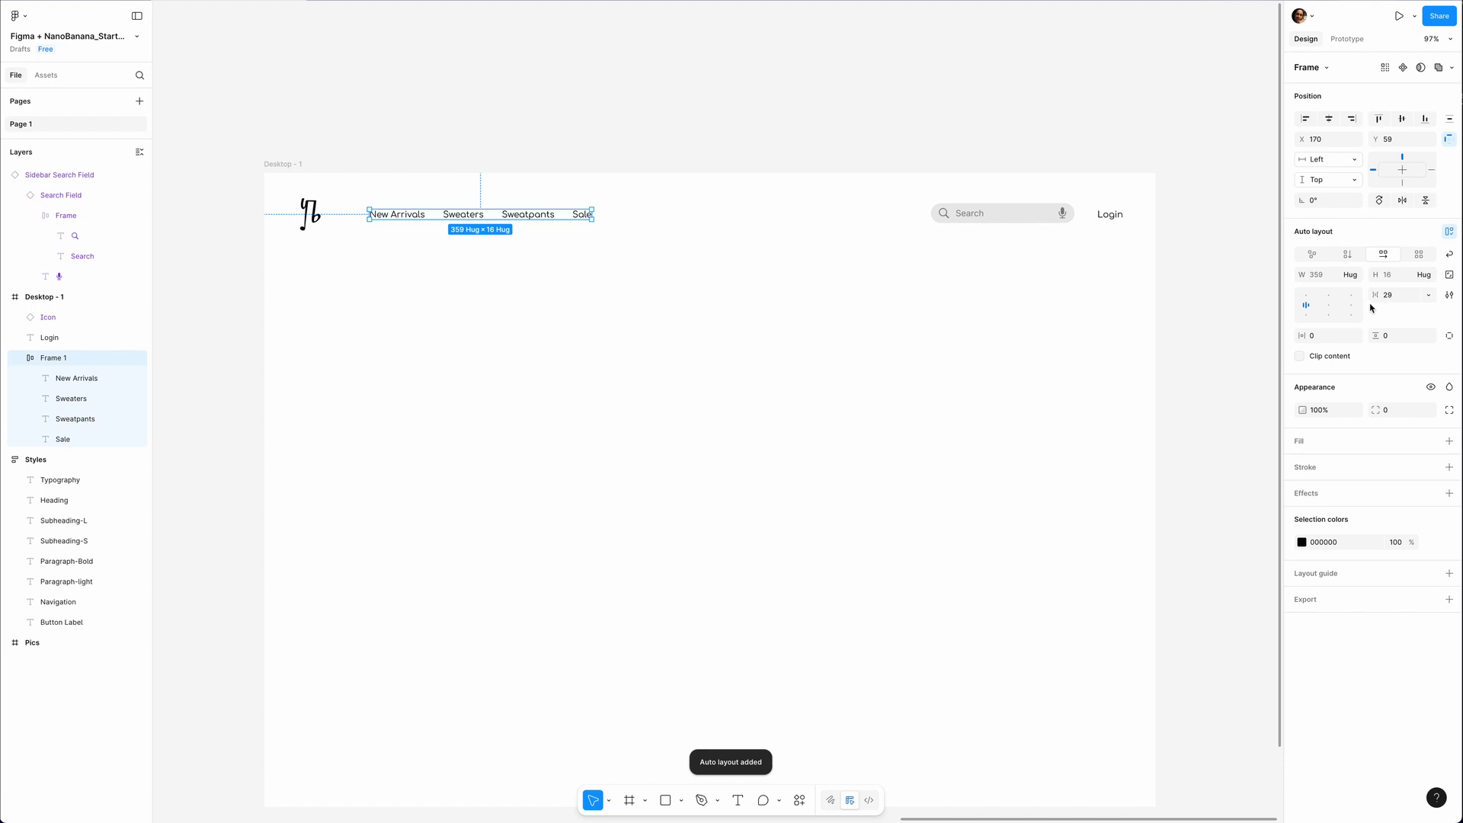
left_click_drag(1374, 294, 1368, 296)
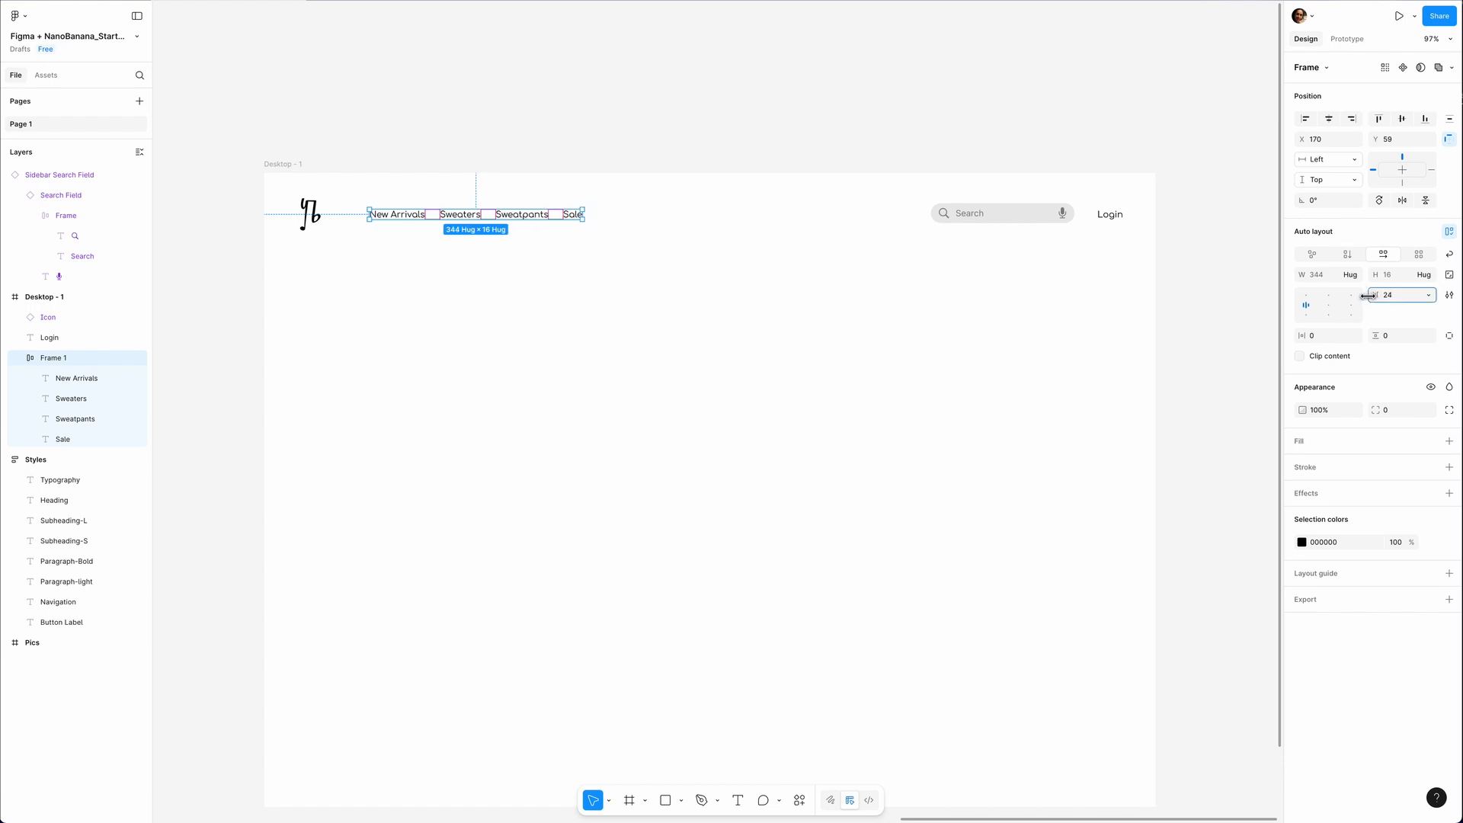
Wrap the logo icon and link row in one auto layout, and the search field and Login in another.
left_click(319, 220, "shift")
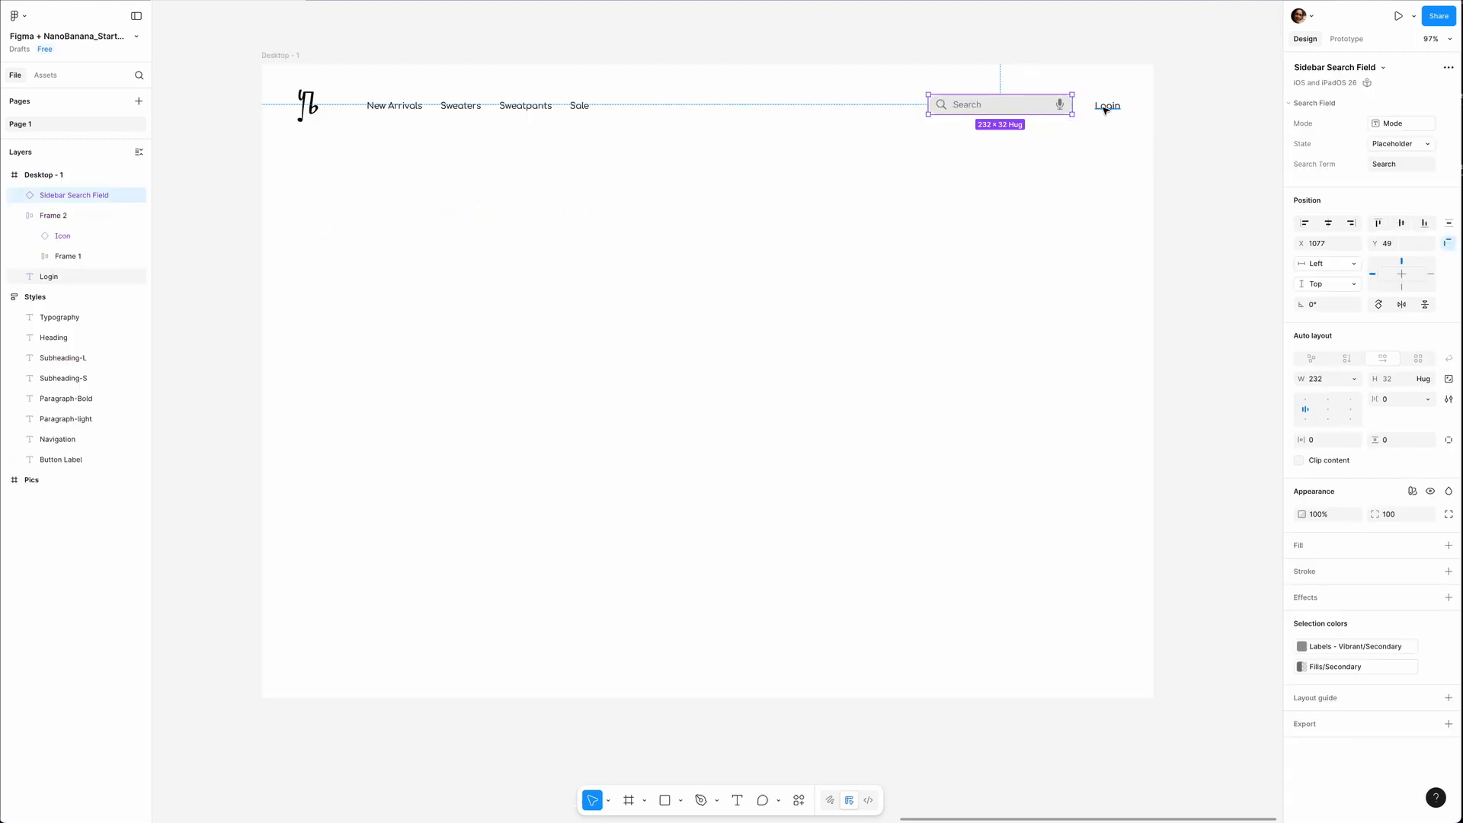
left_click(1105, 109, "shift")
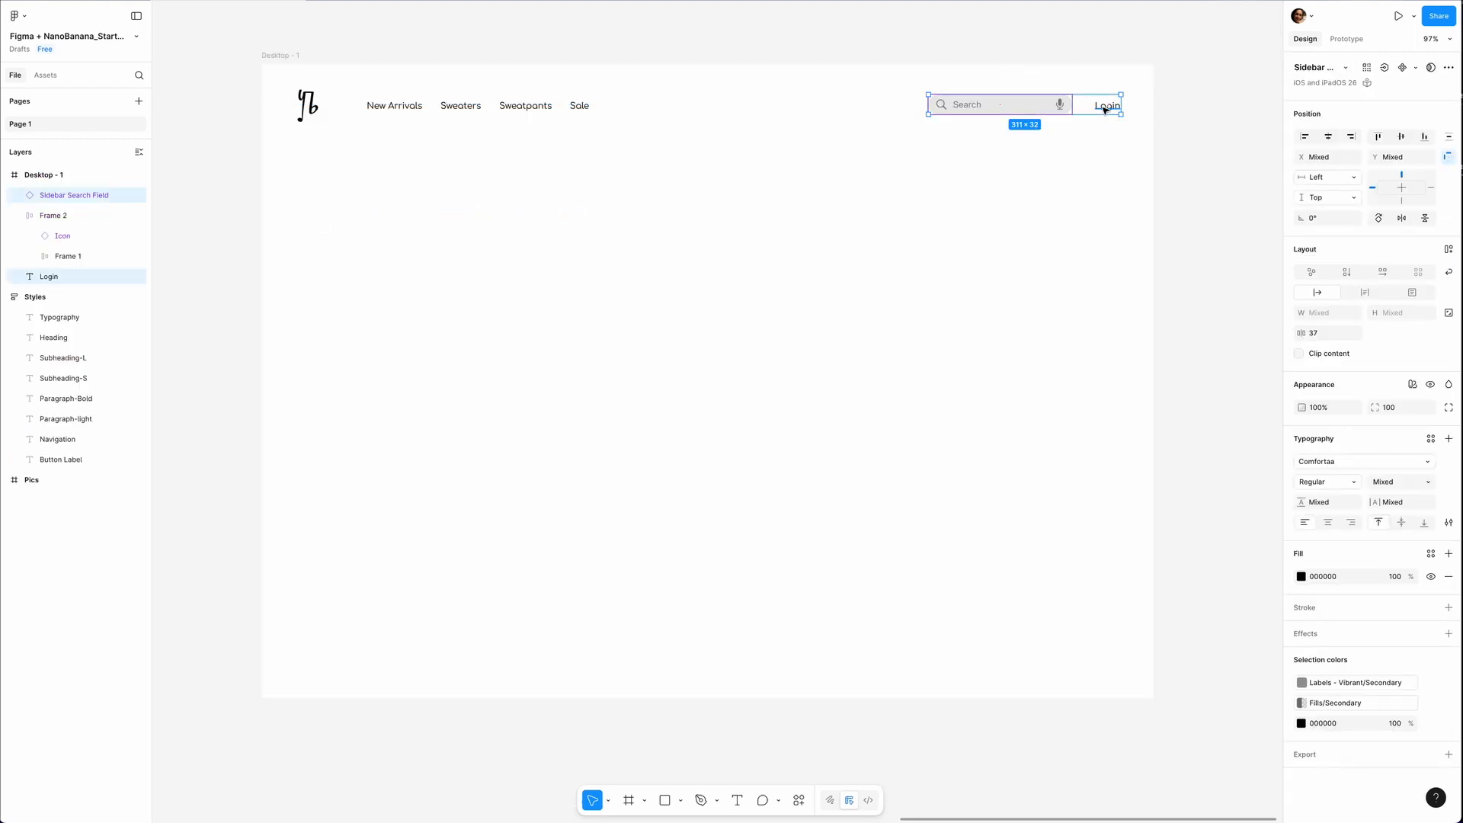
key("shift+a")
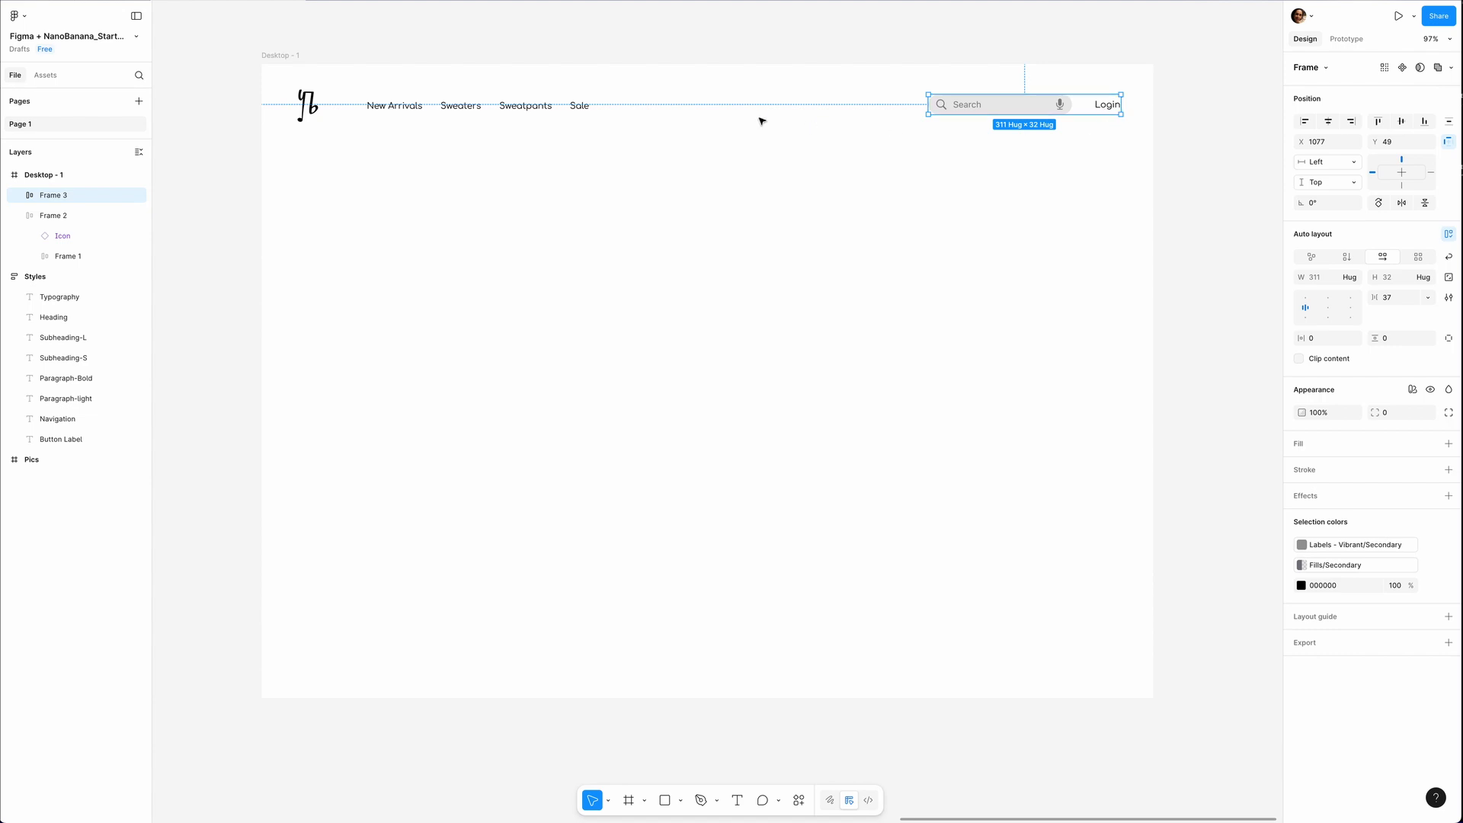
Combine both navigation groups in a 1440-wide auto layout with padding of 61 horizontal and 20 vertical, placed at the frame's top edge.
left_click(531, 108, "shift")
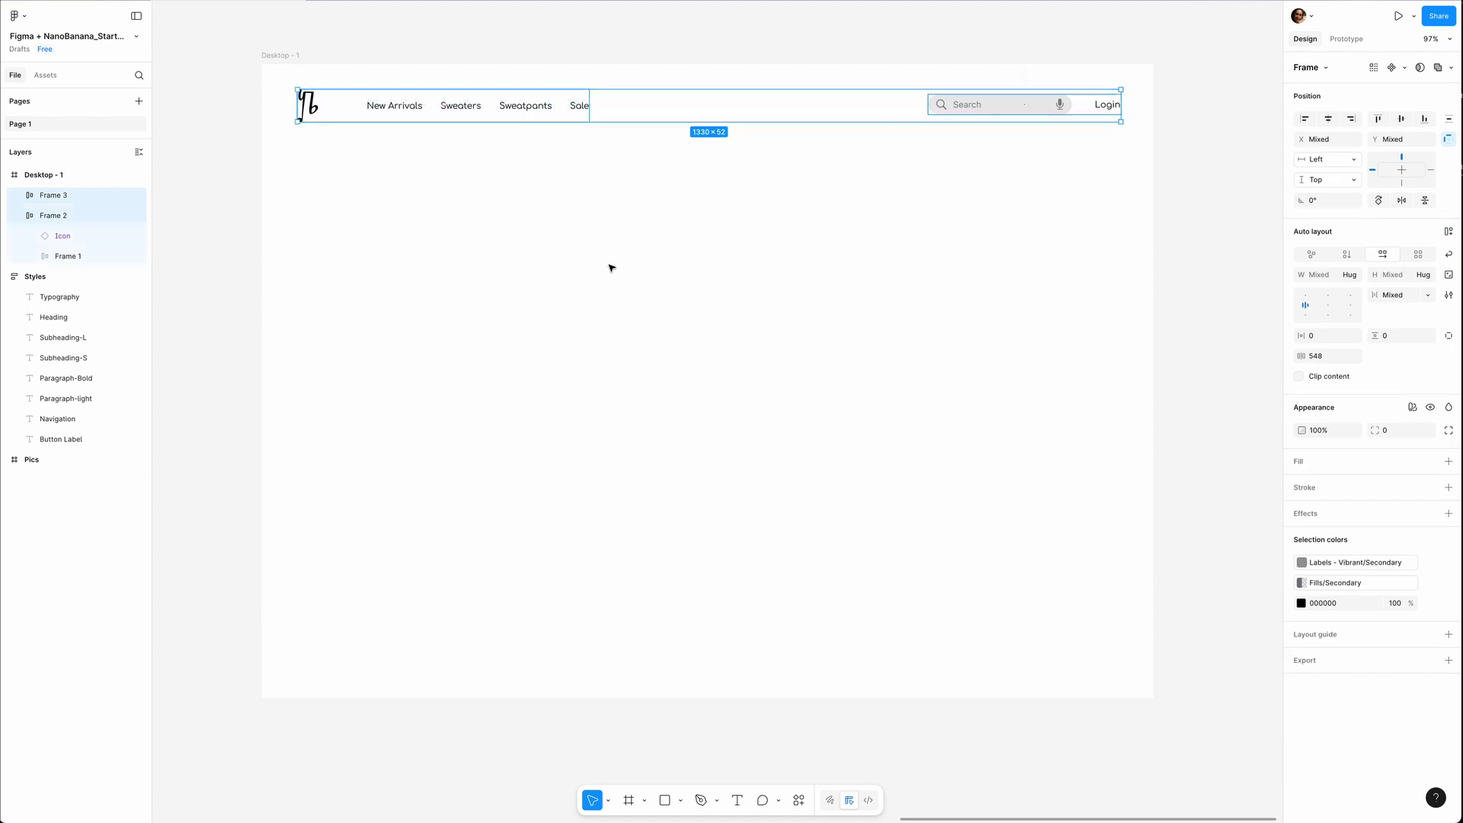
key("shift+a")
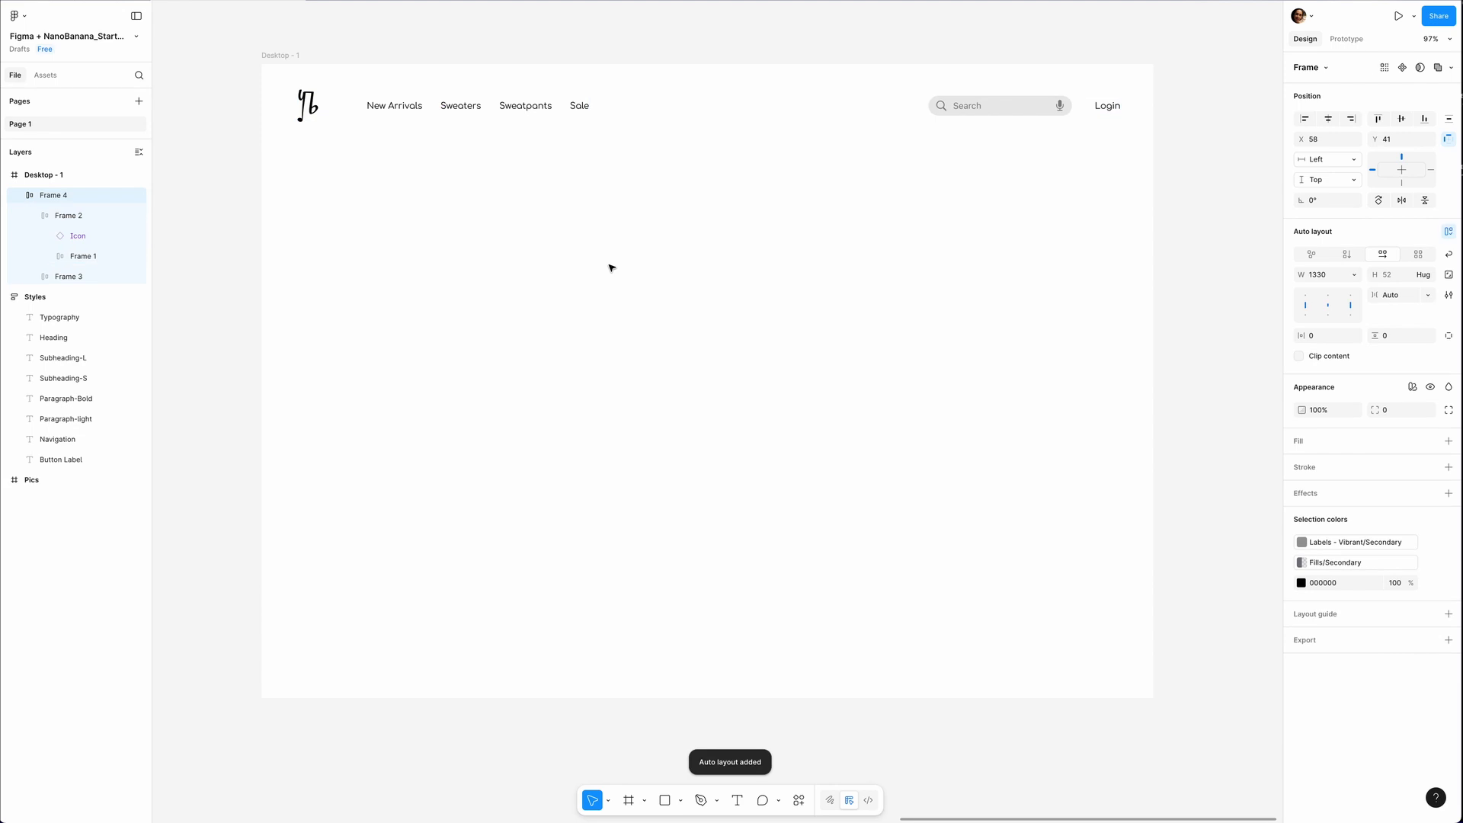
left_click_drag(1301, 336, 1354, 335)
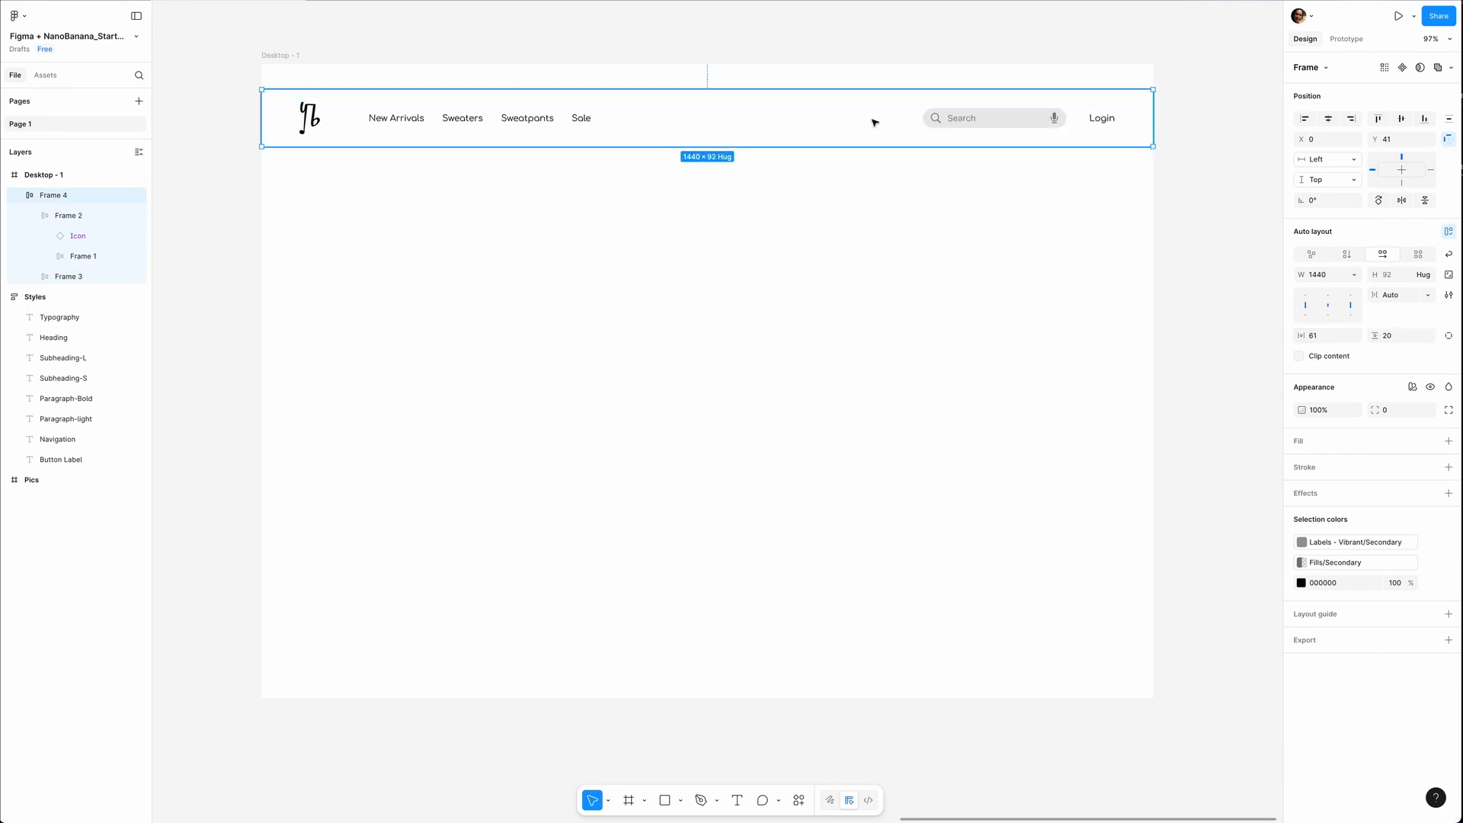
left_click_drag(874, 120, 874, 99)
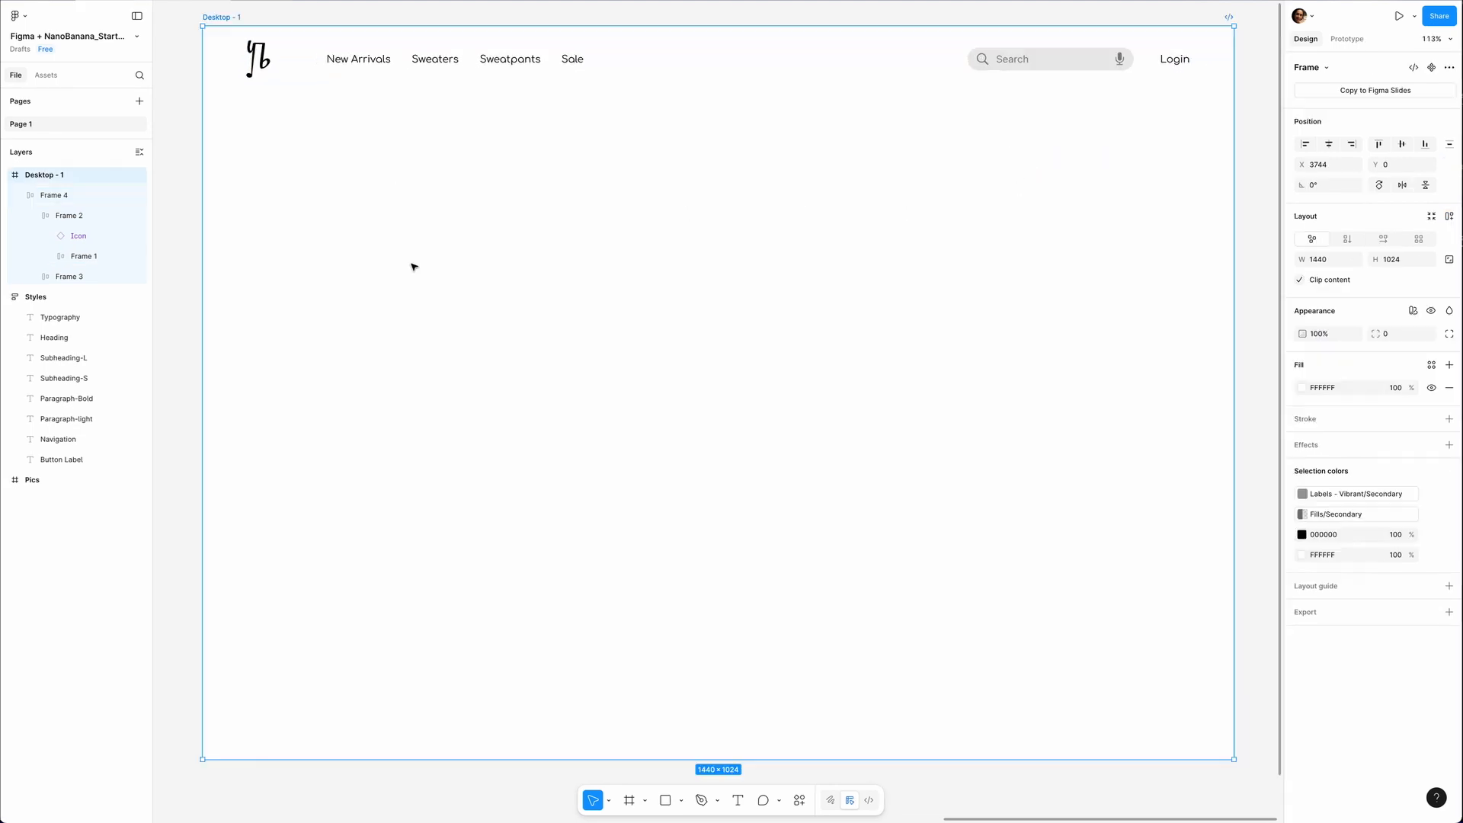
Paste the Ritzy Blues wordmark below the navigation bar and add the text "Special Day" beside it.
key("ctrl+v")
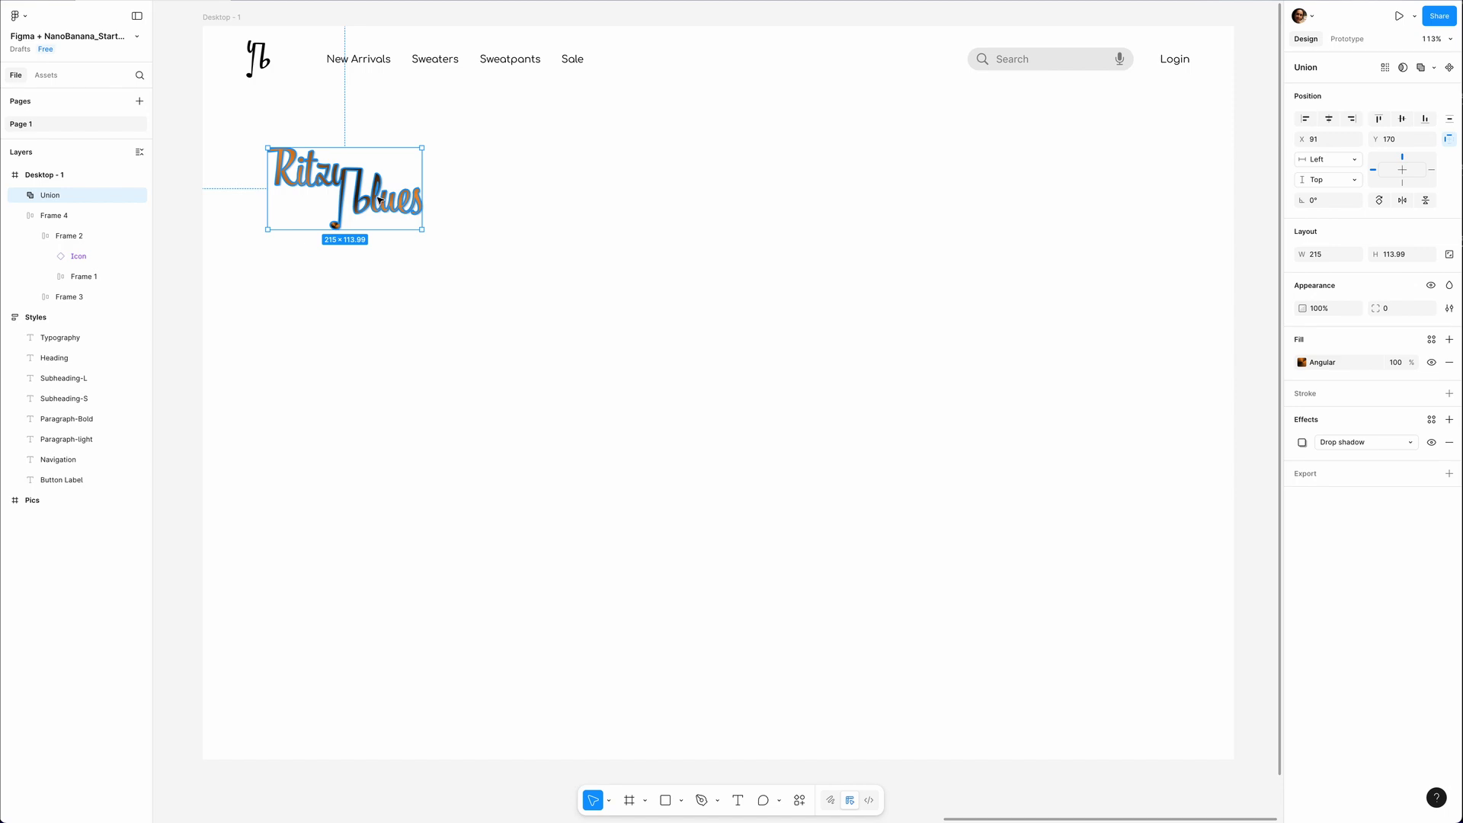
left_click_drag(376, 200, 383, 200)
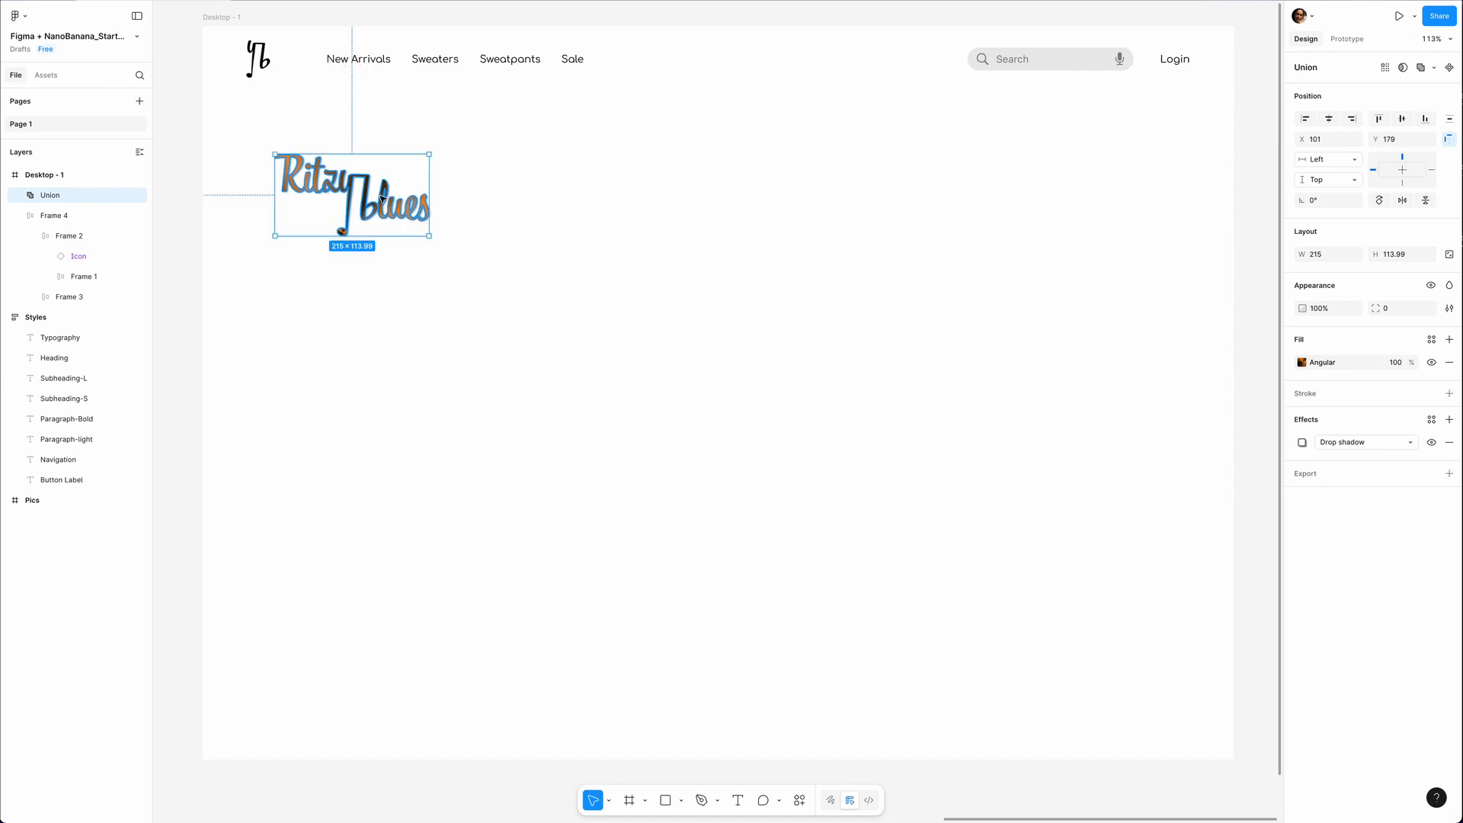
key("t")
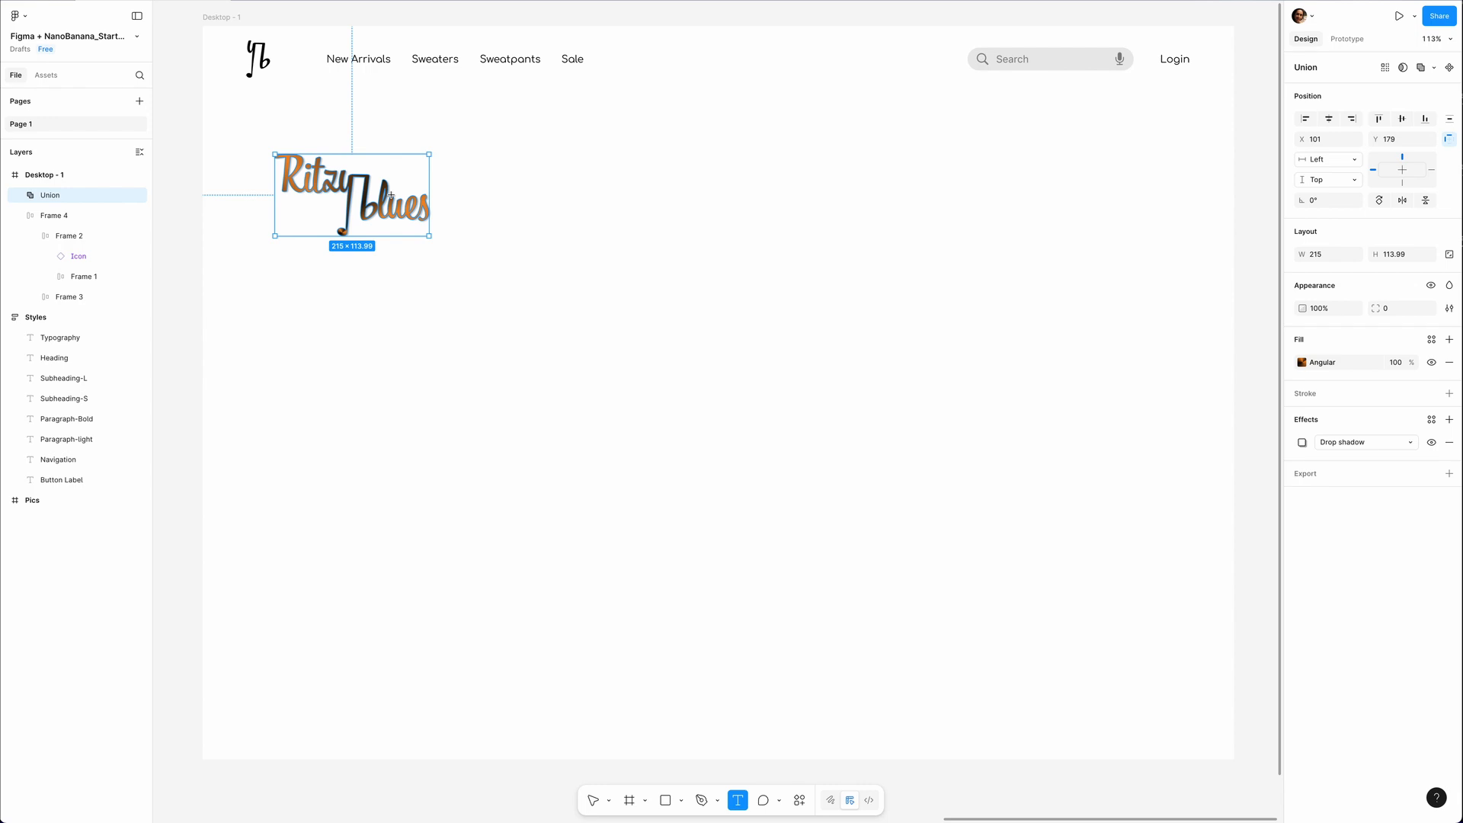
left_click(492, 199)
type("Special")
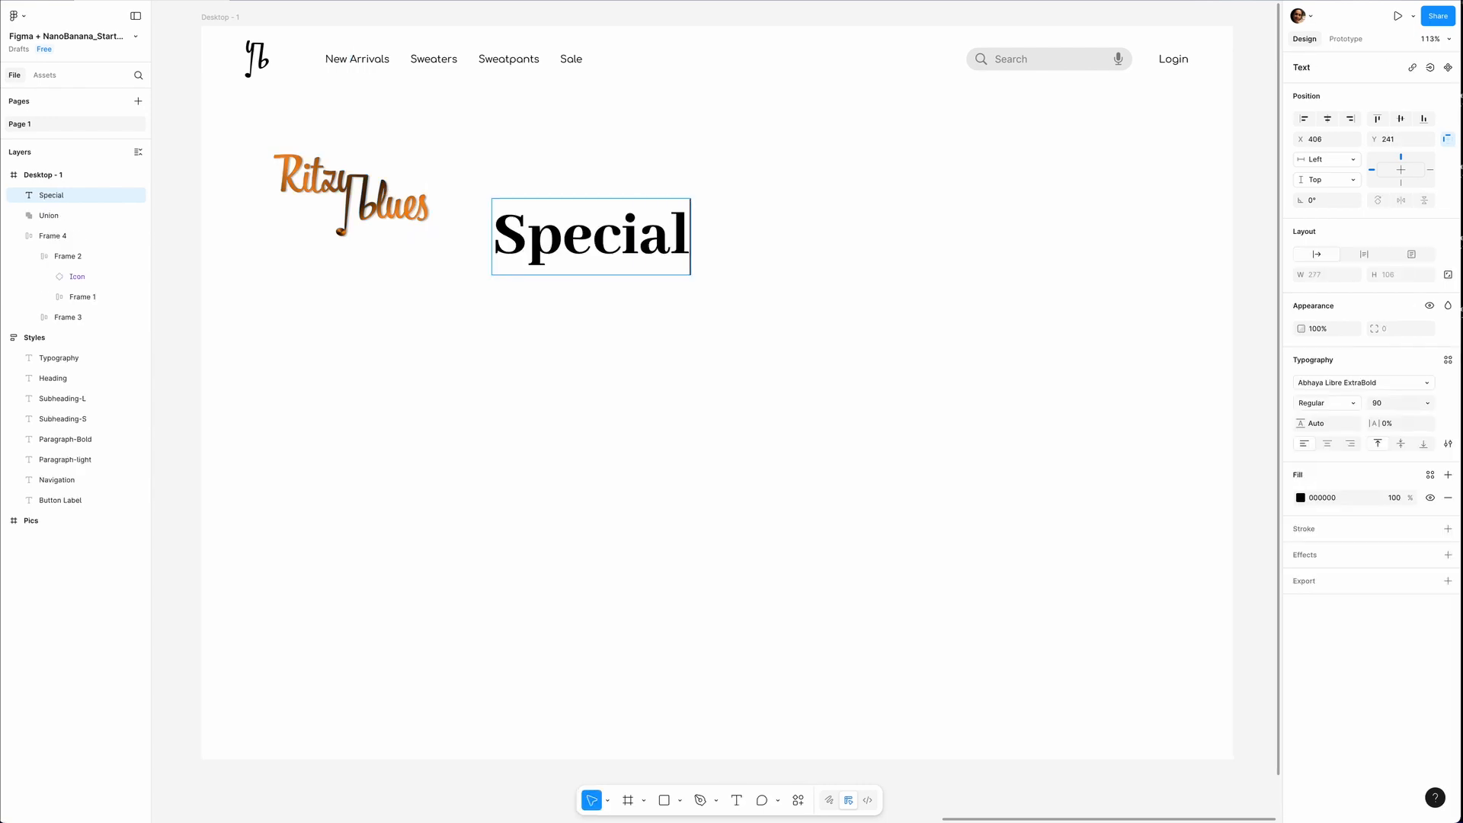
type(" Day")
key("Escape")
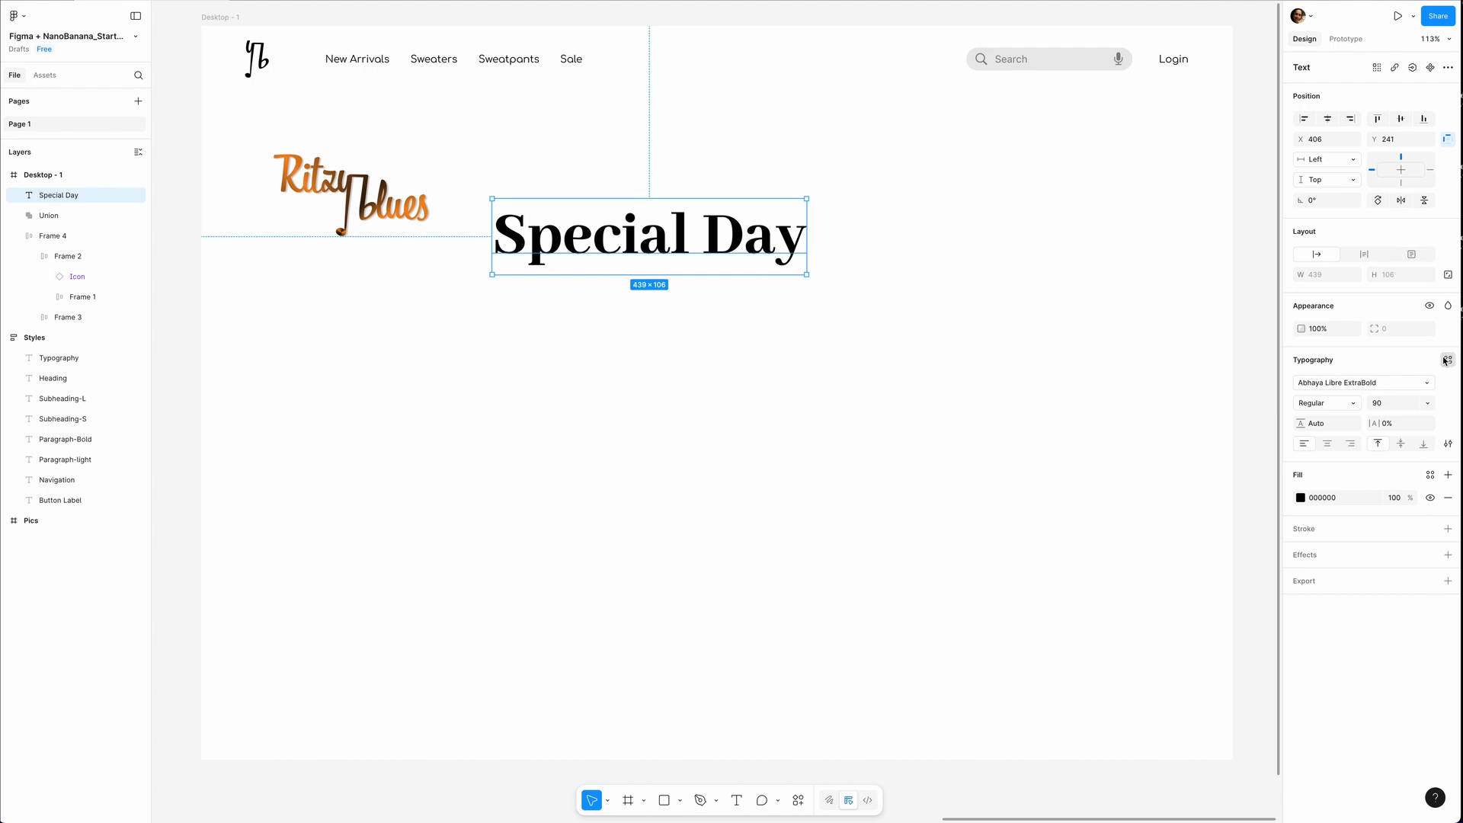
Apply the Heading text style to Special Day and move it up close to the Ritzy Blues wordmark.
left_click(1448, 360)
left_click(1189, 413)
left_click_drag(576, 237, 540, 216)
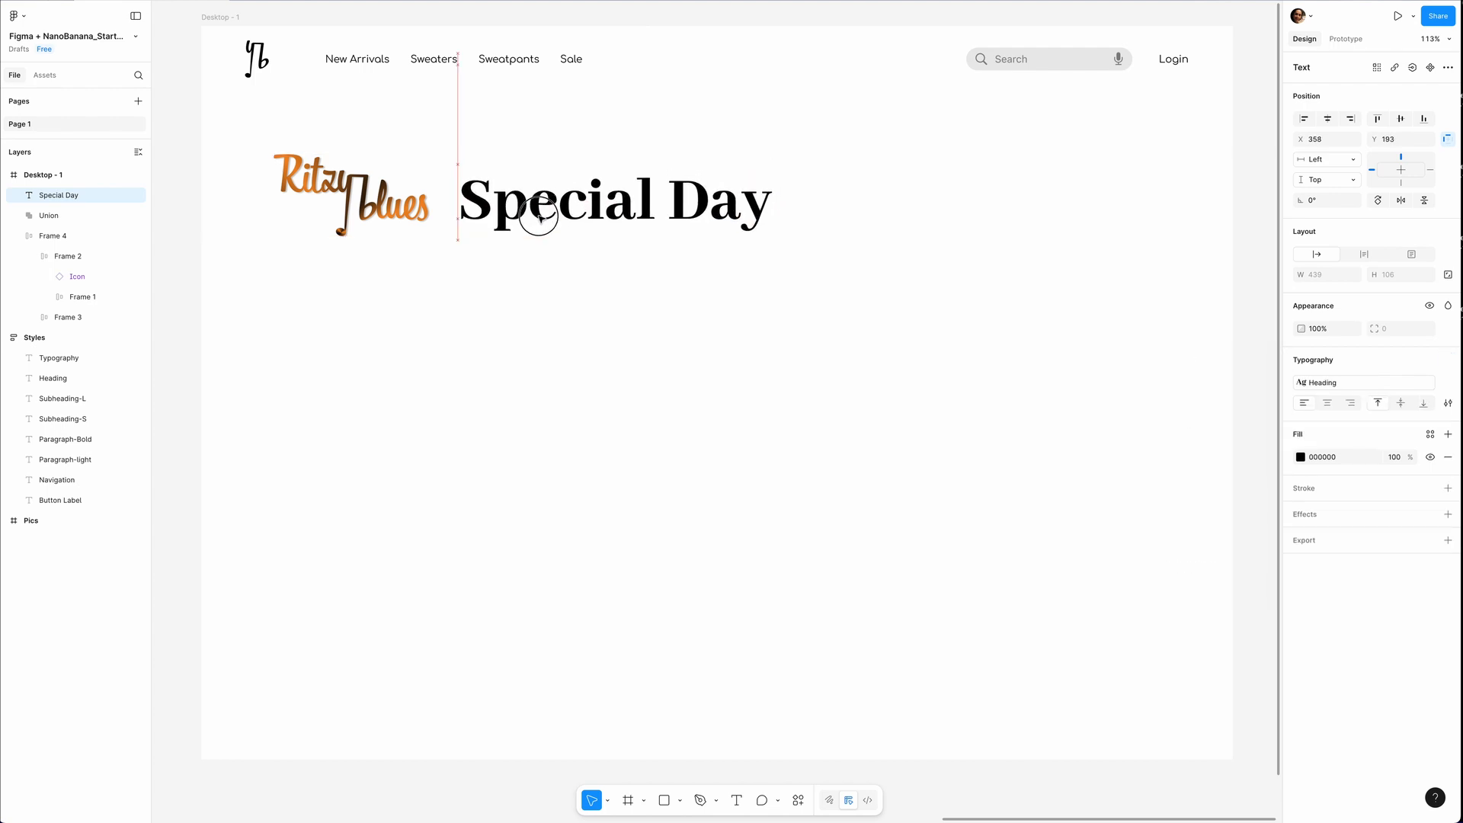
Add the text "Redefine Comfort" in the Subheading-L style and place it directly beneath Special Day.
key("t")
left_click(387, 321)
type("Redefine Comfort")
key("Escape")
left_click(1400, 383)
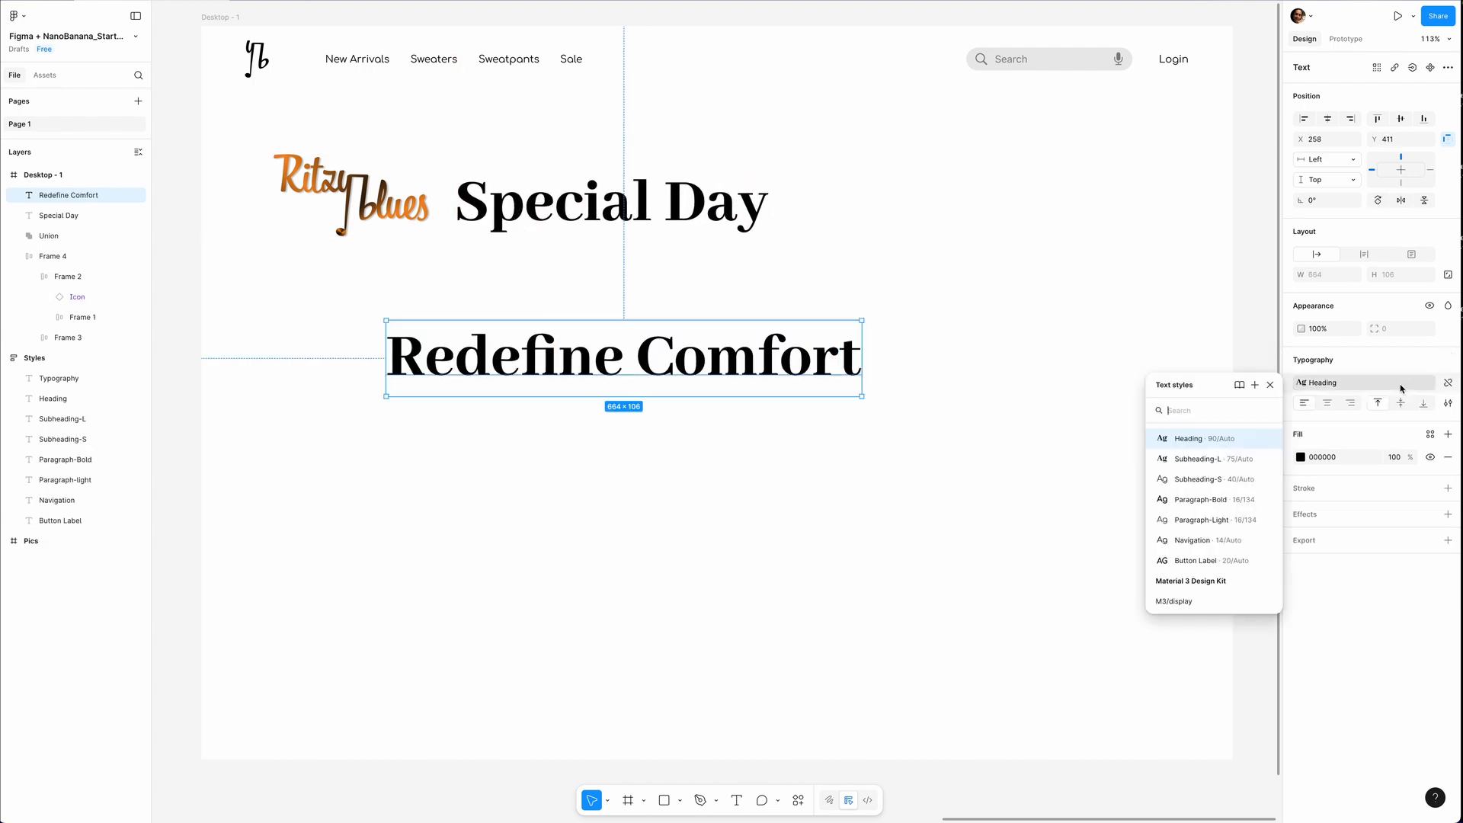
left_click(1188, 458)
left_click_drag(747, 372, 734, 282)
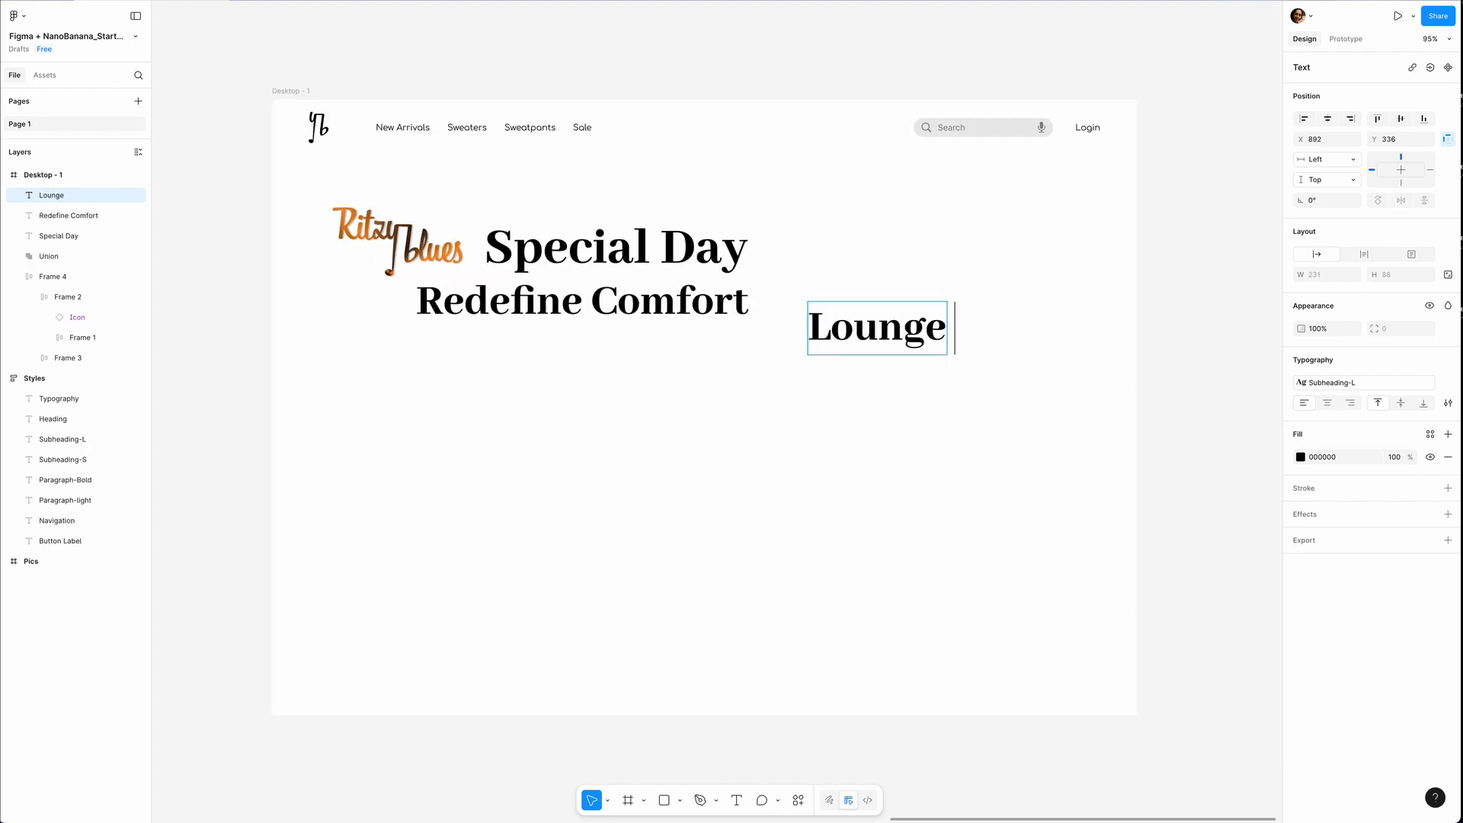
Complete the text "Lounge in luxury", apply the Subheading-S style, and align it beside Redefine Comfort.
type("in luxury")
key("Escape")
left_click(1363, 382)
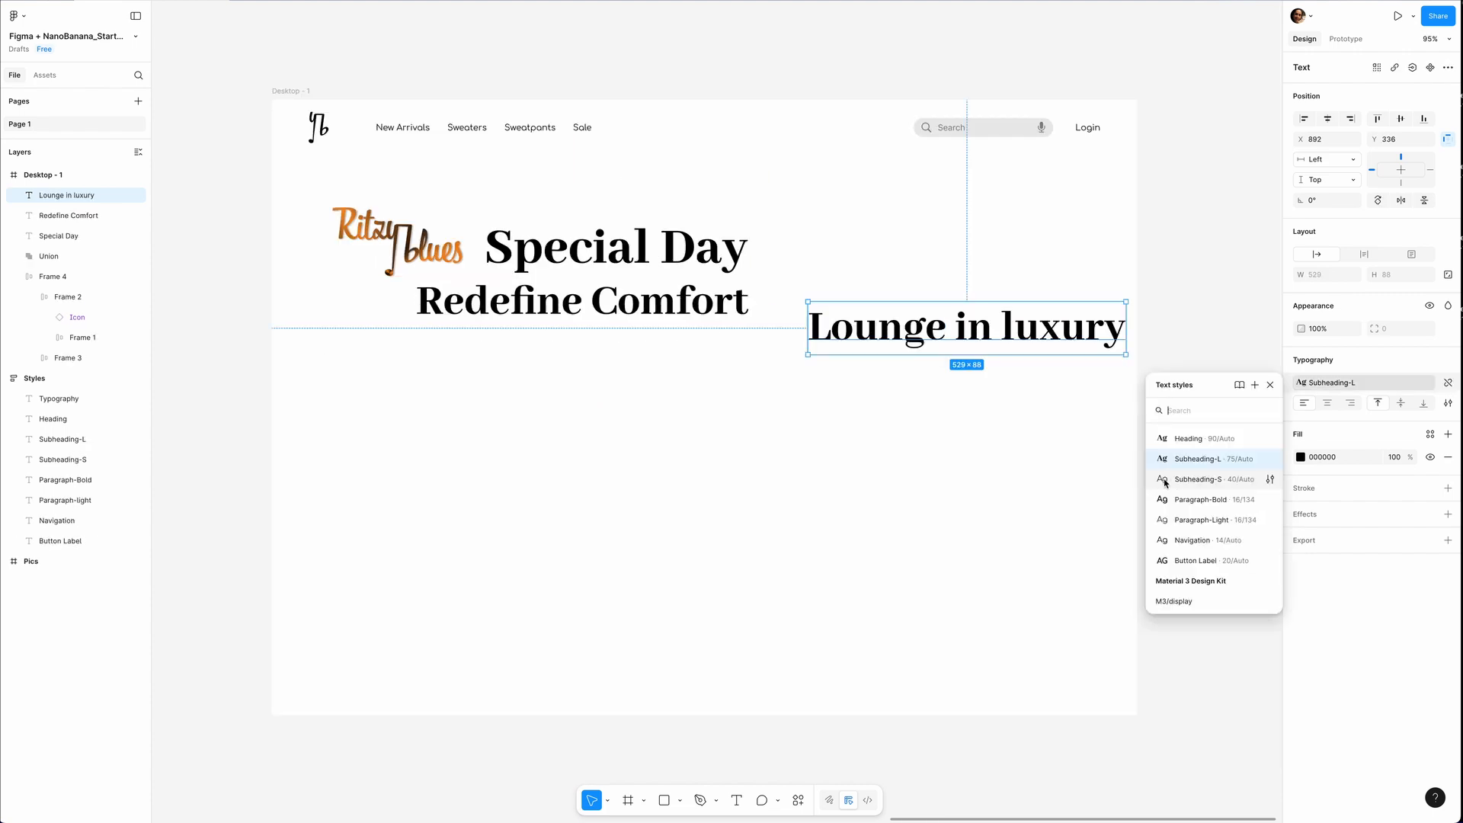
left_click(1196, 479)
left_click_drag(917, 324, 899, 314)
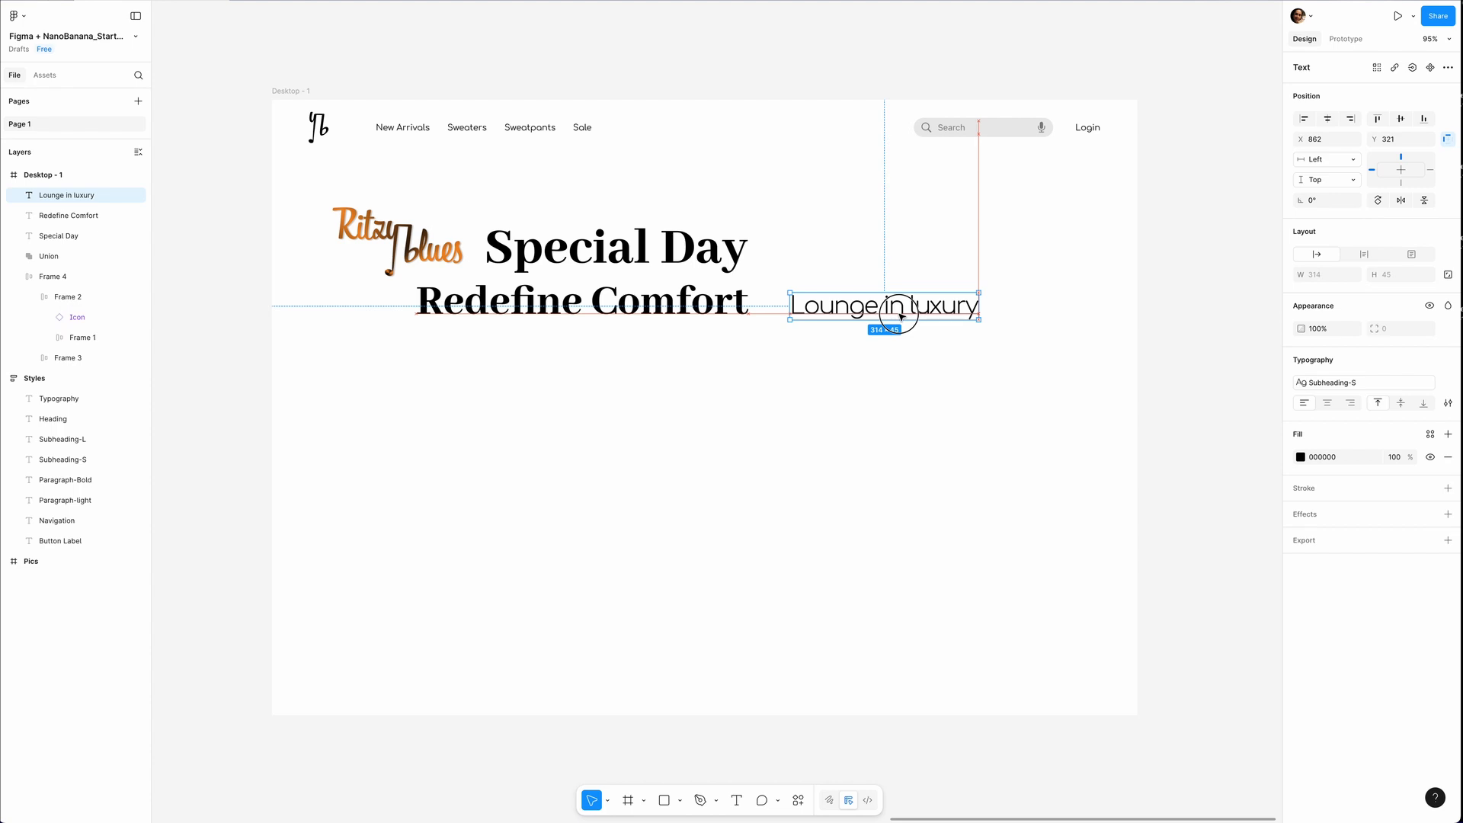
left_click(782, 408)
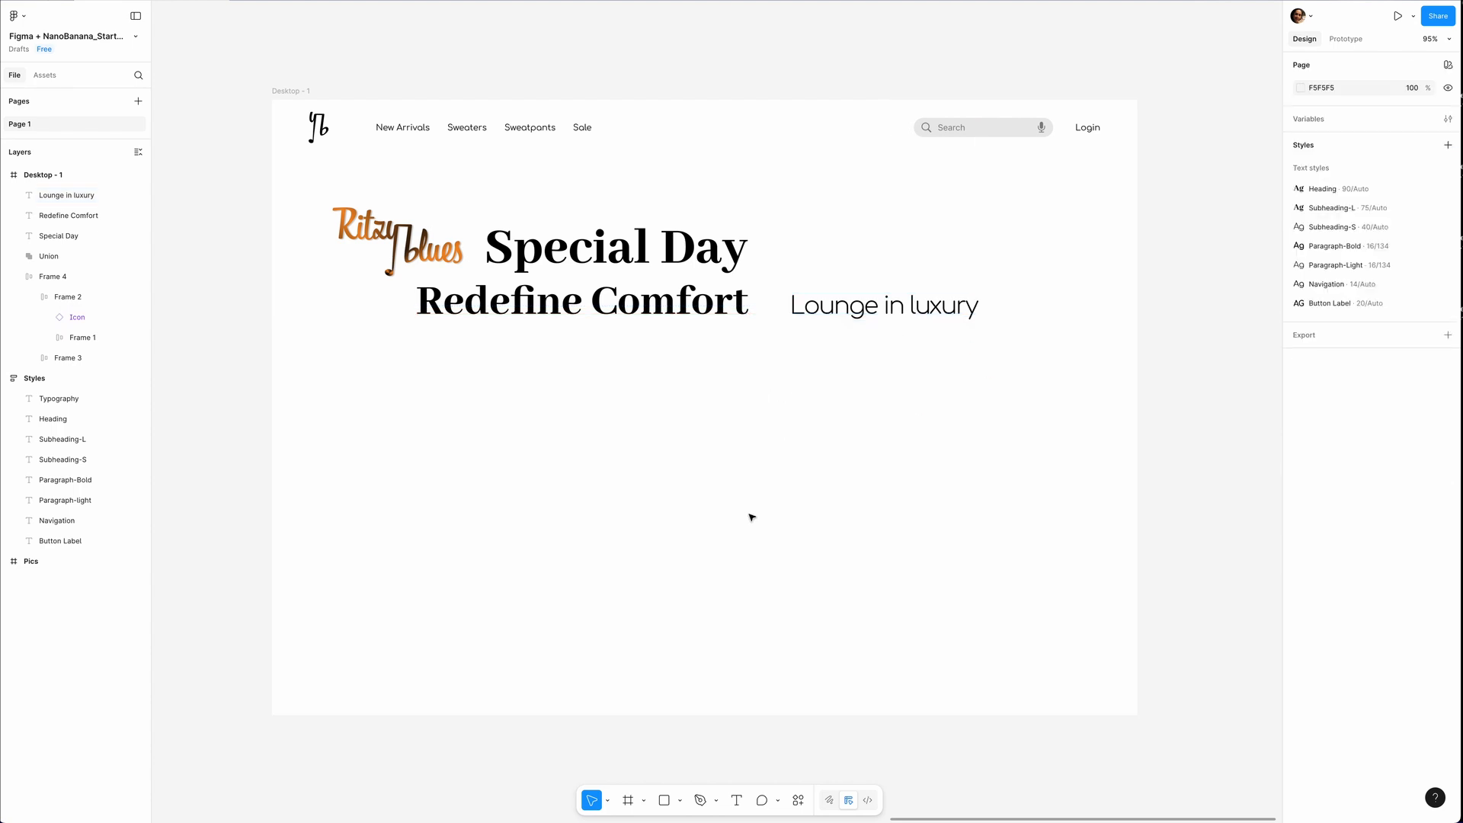
Draw a rectangle about 276 × 368 below Lounge in luxury and fill it with an Unsplash clothes-rack photo from a "women cozy clothes" search.
key("r")
left_click_drag(794, 338, 960, 560)
left_click(798, 800)
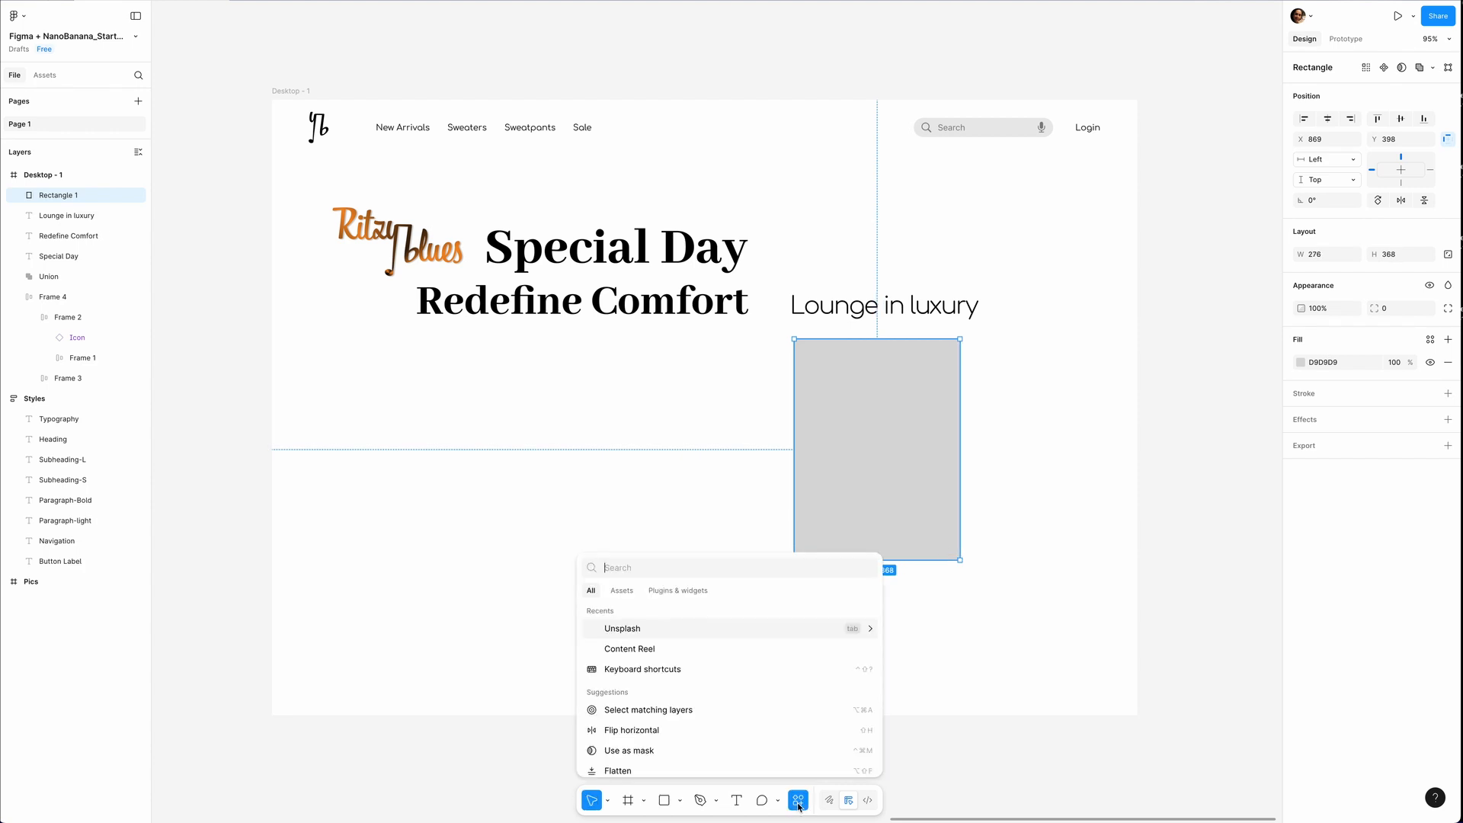
left_click(621, 627)
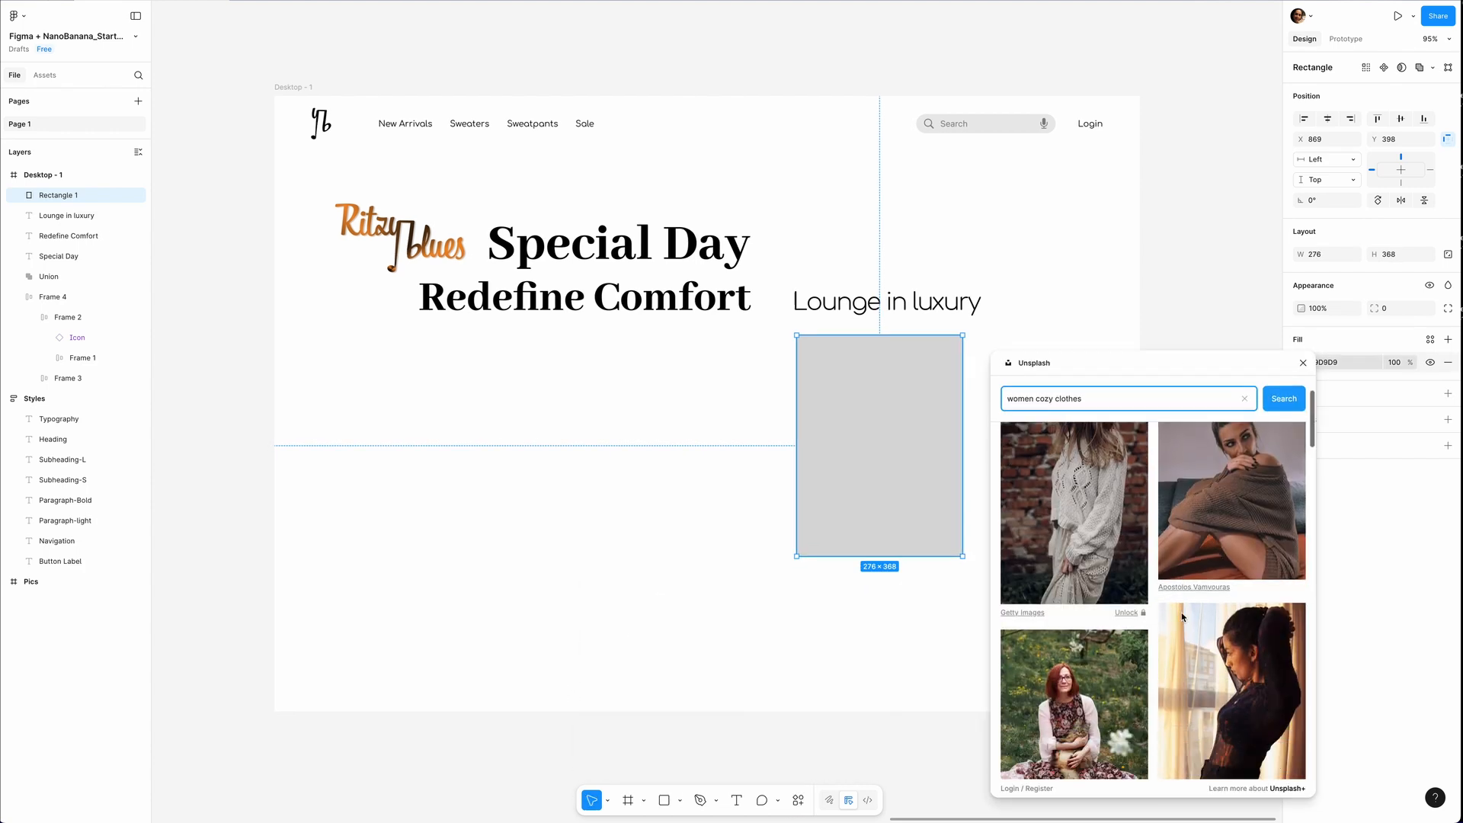
scroll(1182, 617, "down", 5)
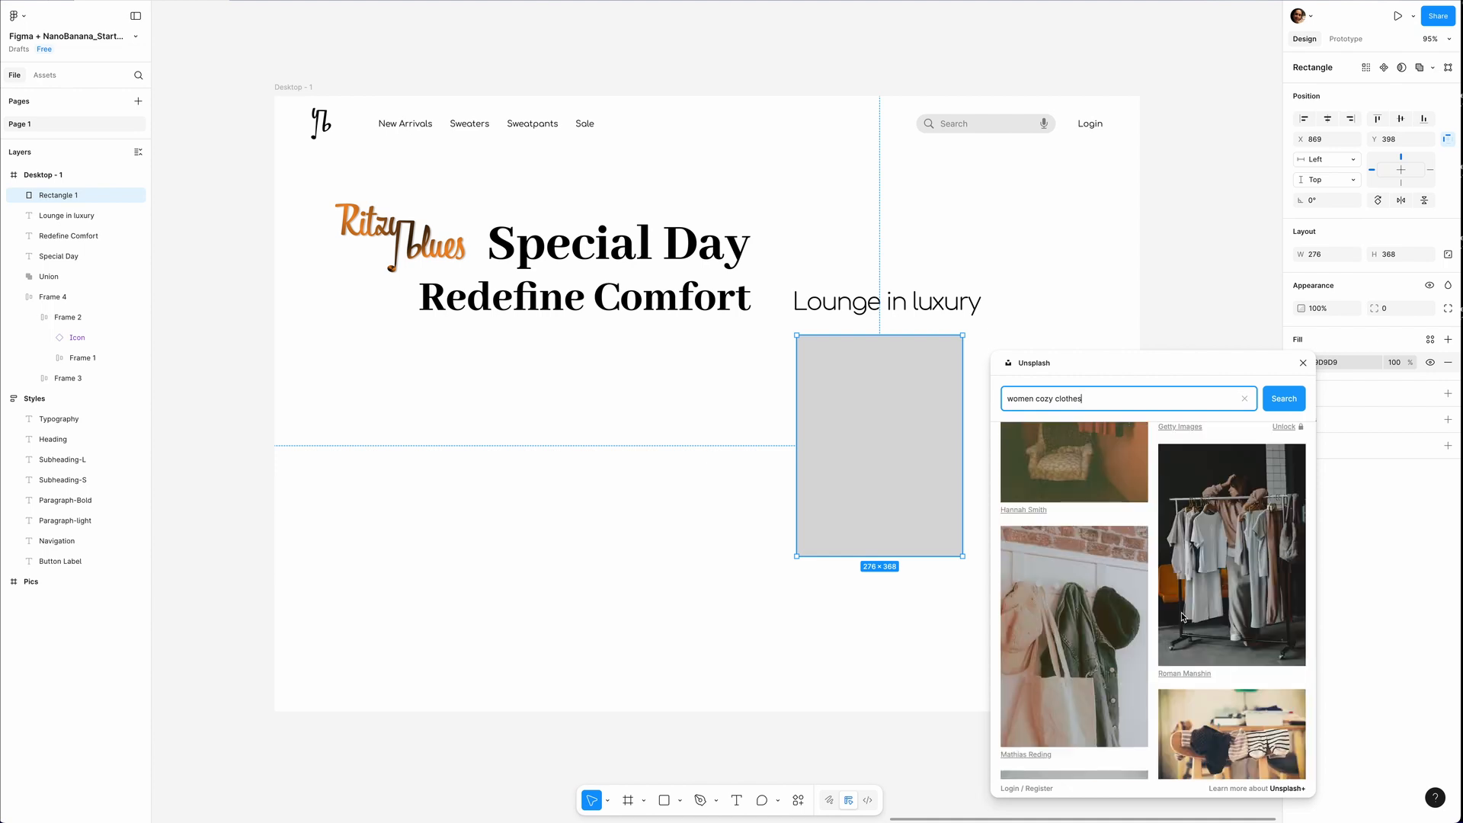
left_click(1244, 574)
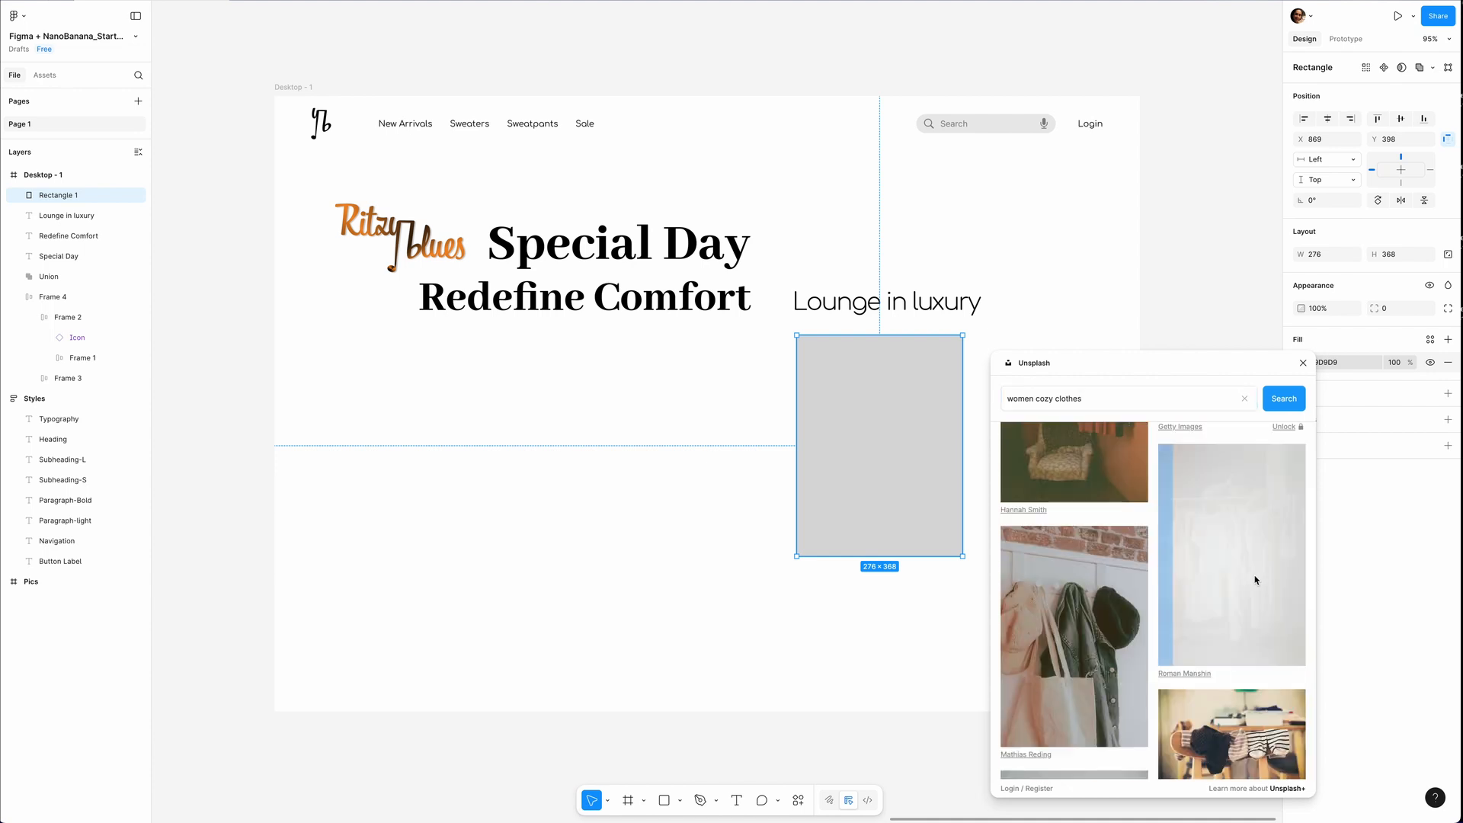
left_click(1301, 359)
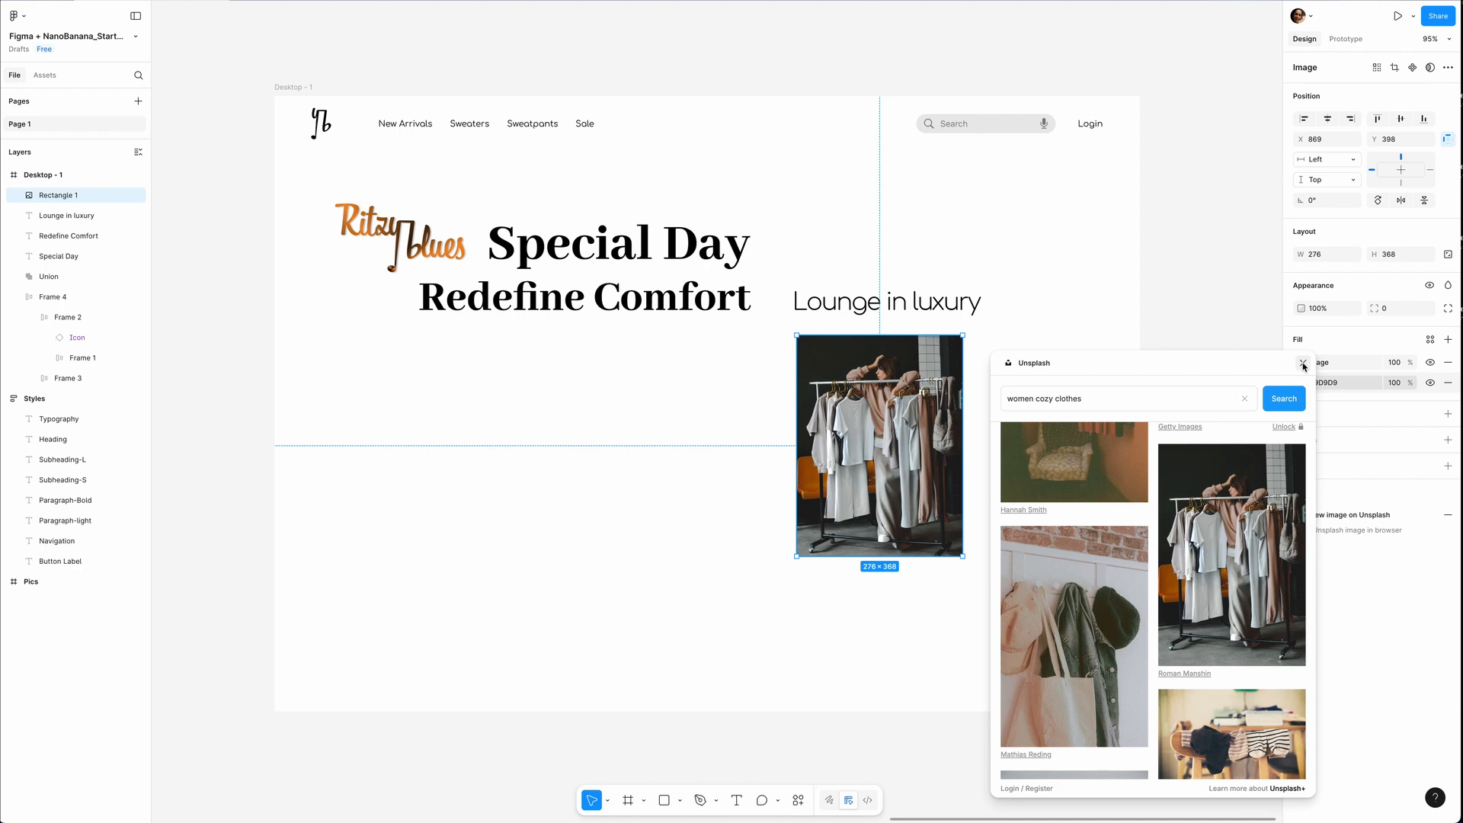
Add a text box about 417 × 135 below the photo, paste the Ritzy Blues description, and apply the Paragraph-Light style.
key("t")
left_click_drag(797, 572, 1099, 656)
key("ctrl+v")
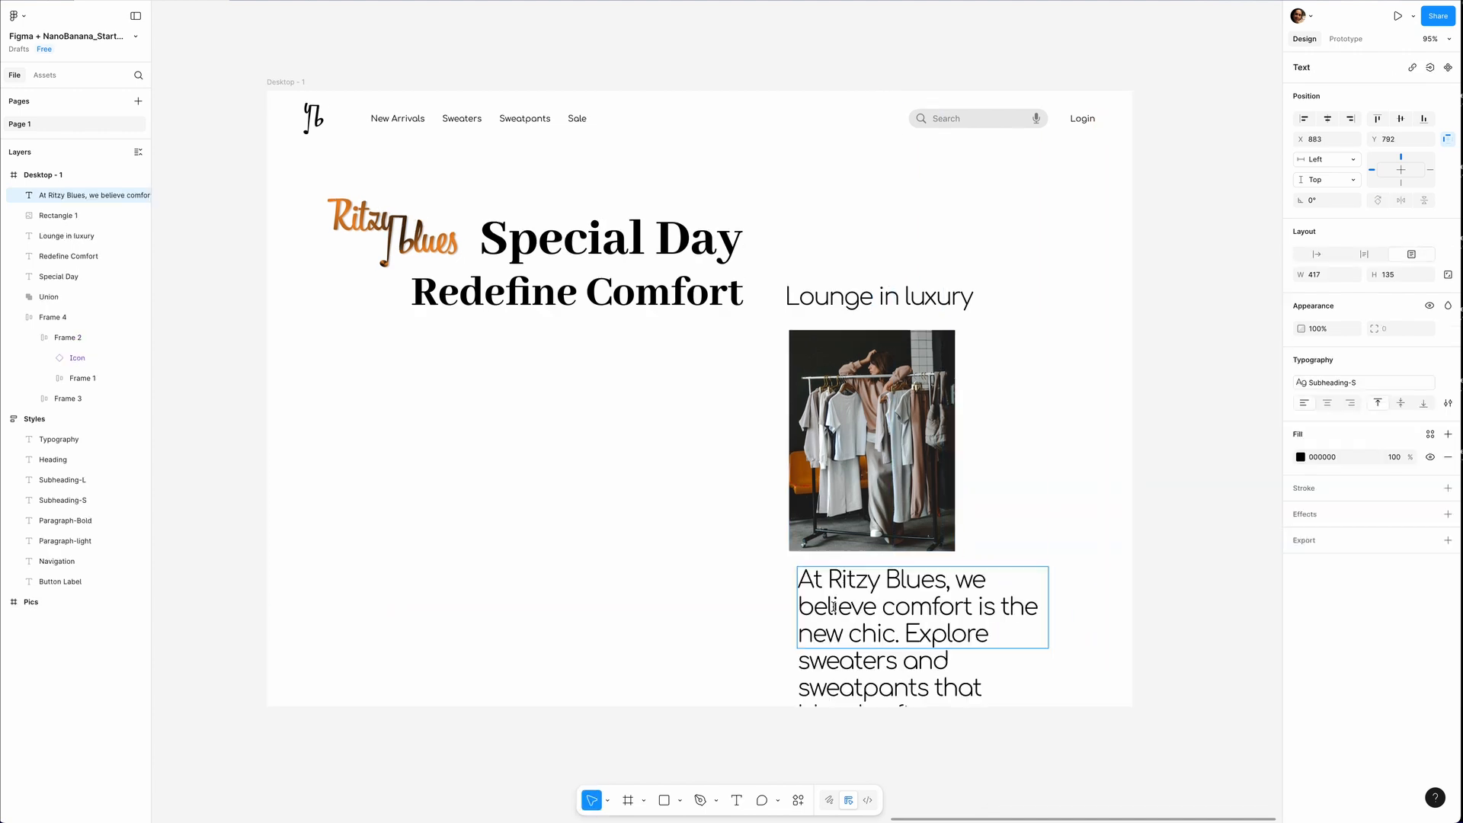
left_click(1364, 383)
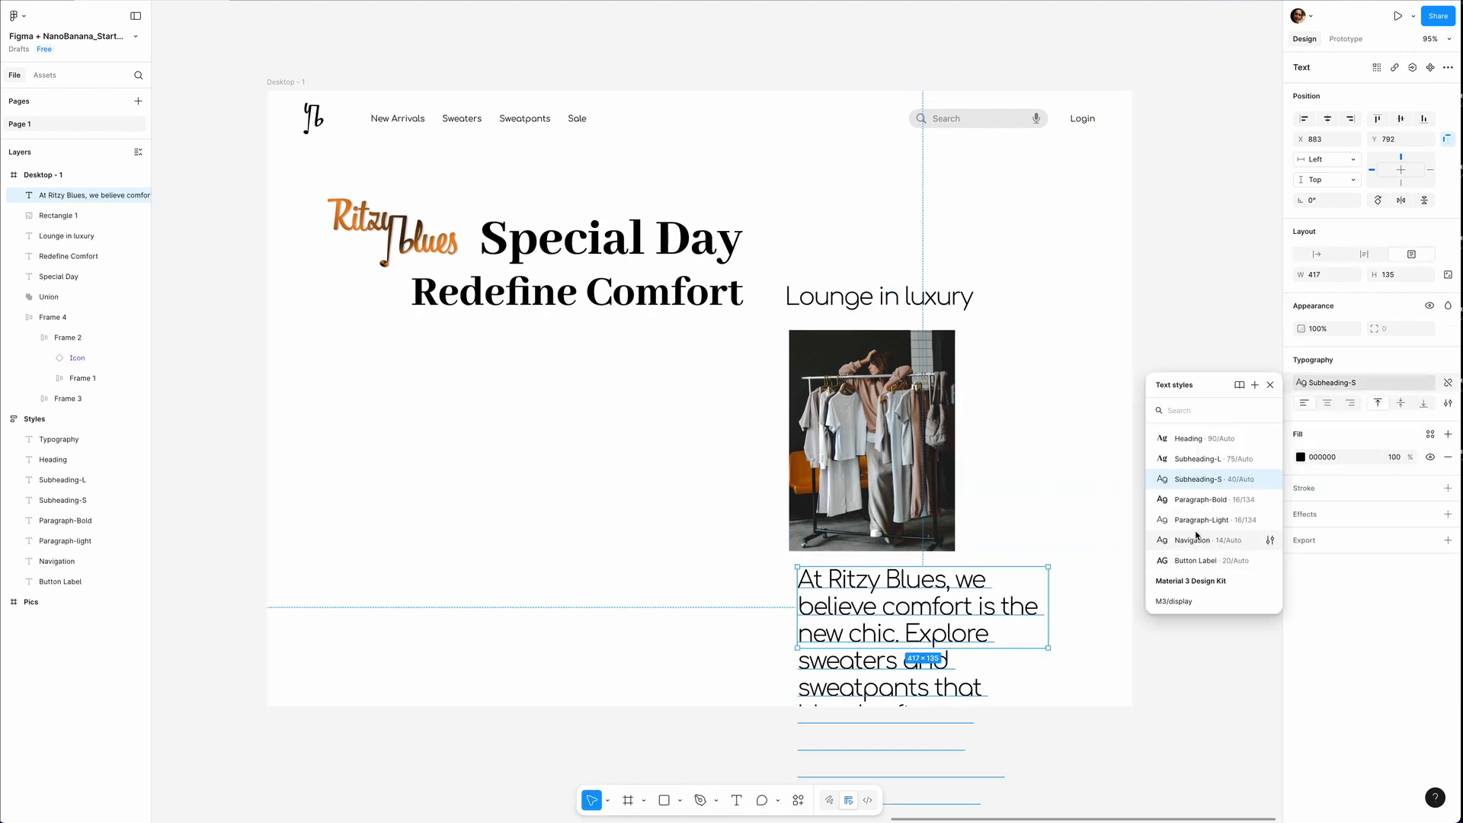
left_click(1200, 533)
Apply the Paragraph-Bold style to the description's first sentence and align the text box with the photo's left edge.
left_click_drag(1043, 572, 774, 572)
left_click(1364, 382)
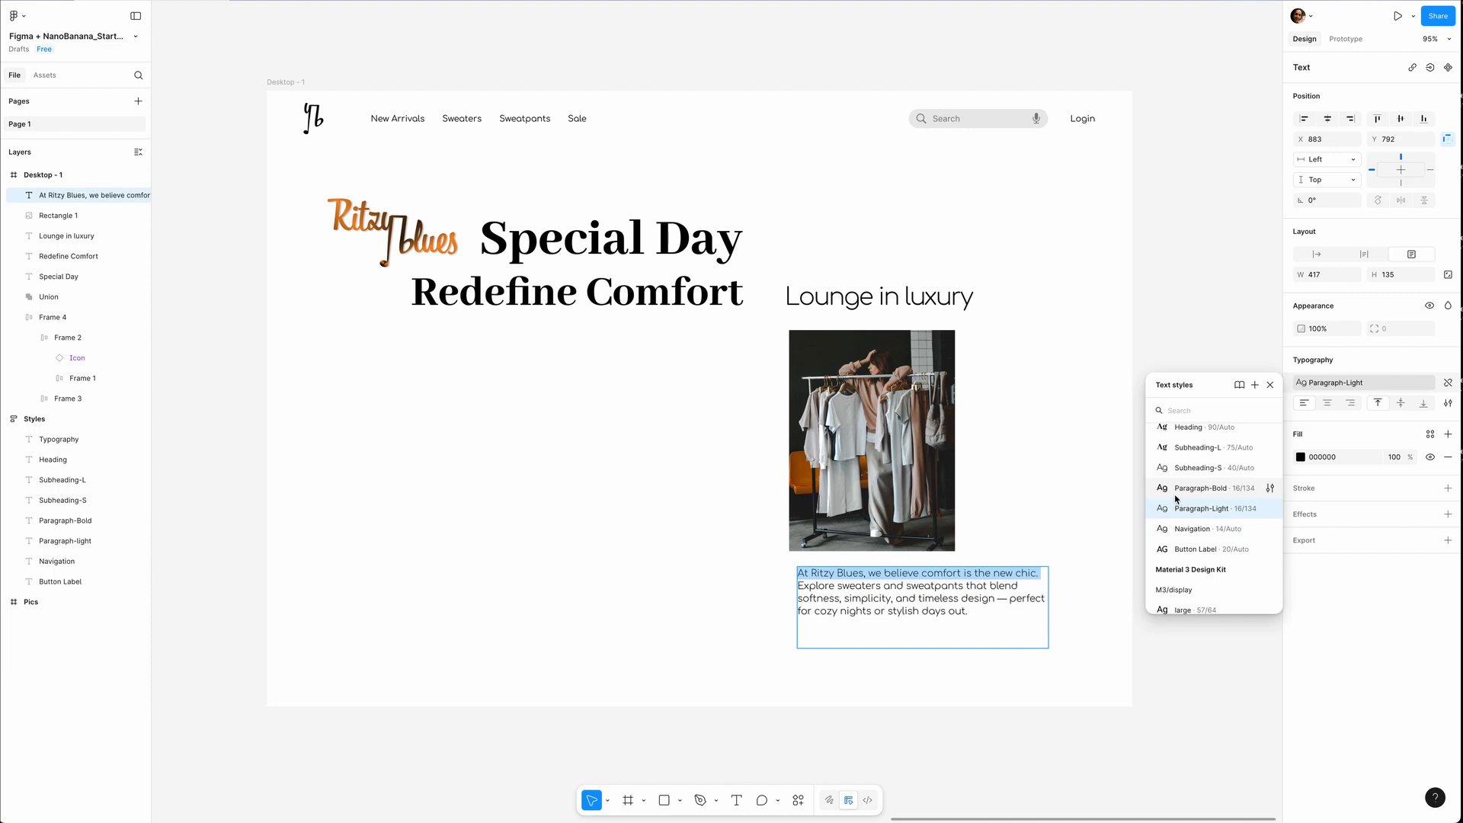
left_click(1171, 496)
left_click_drag(880, 591, 871, 588)
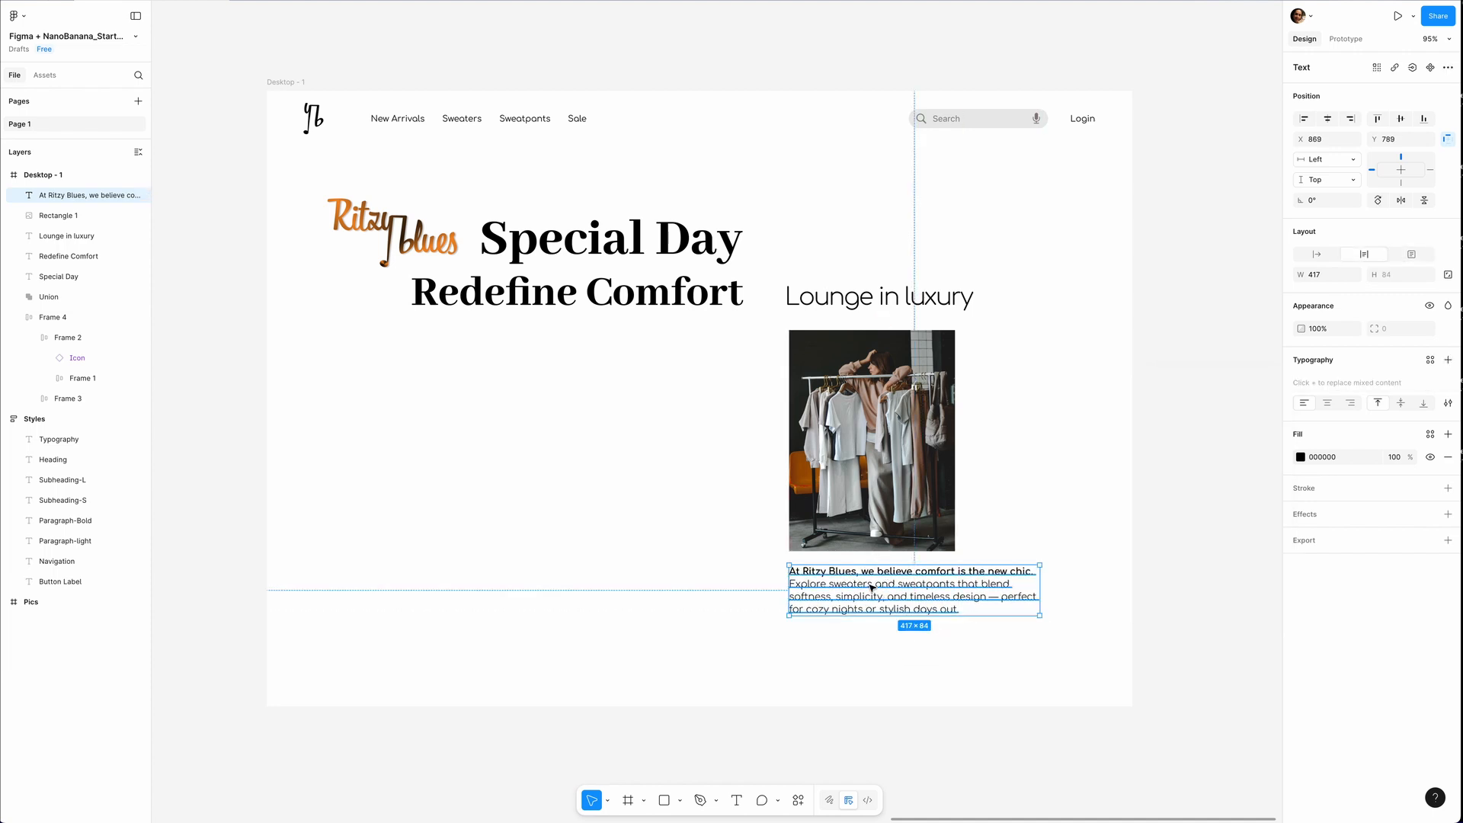
left_click(520, 475)
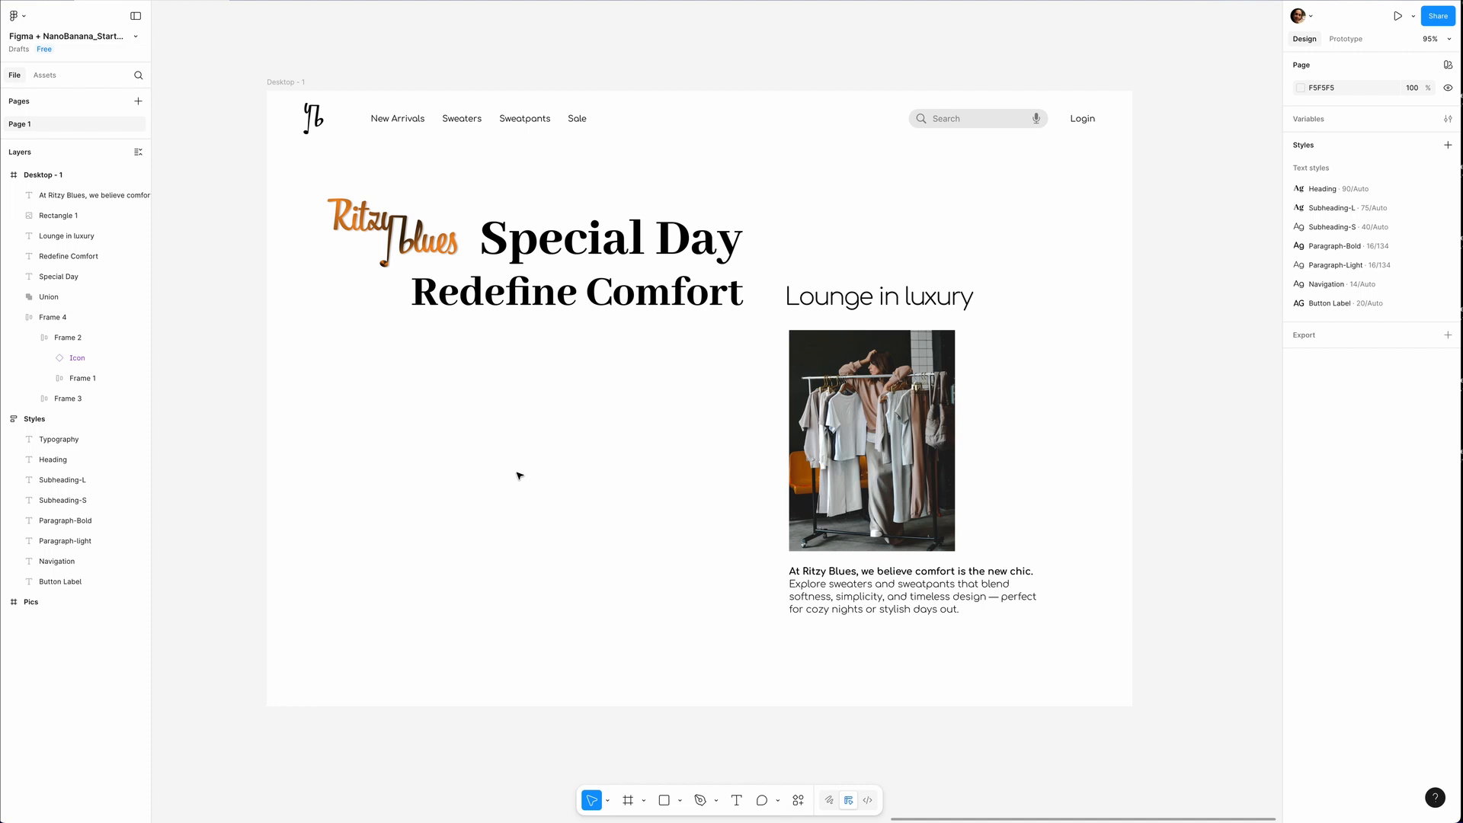
Add the text "Shop now" in the empty area below Redefine Comfort and apply the Button Label style.
key("t")
left_click(450, 532)
type("Shop")
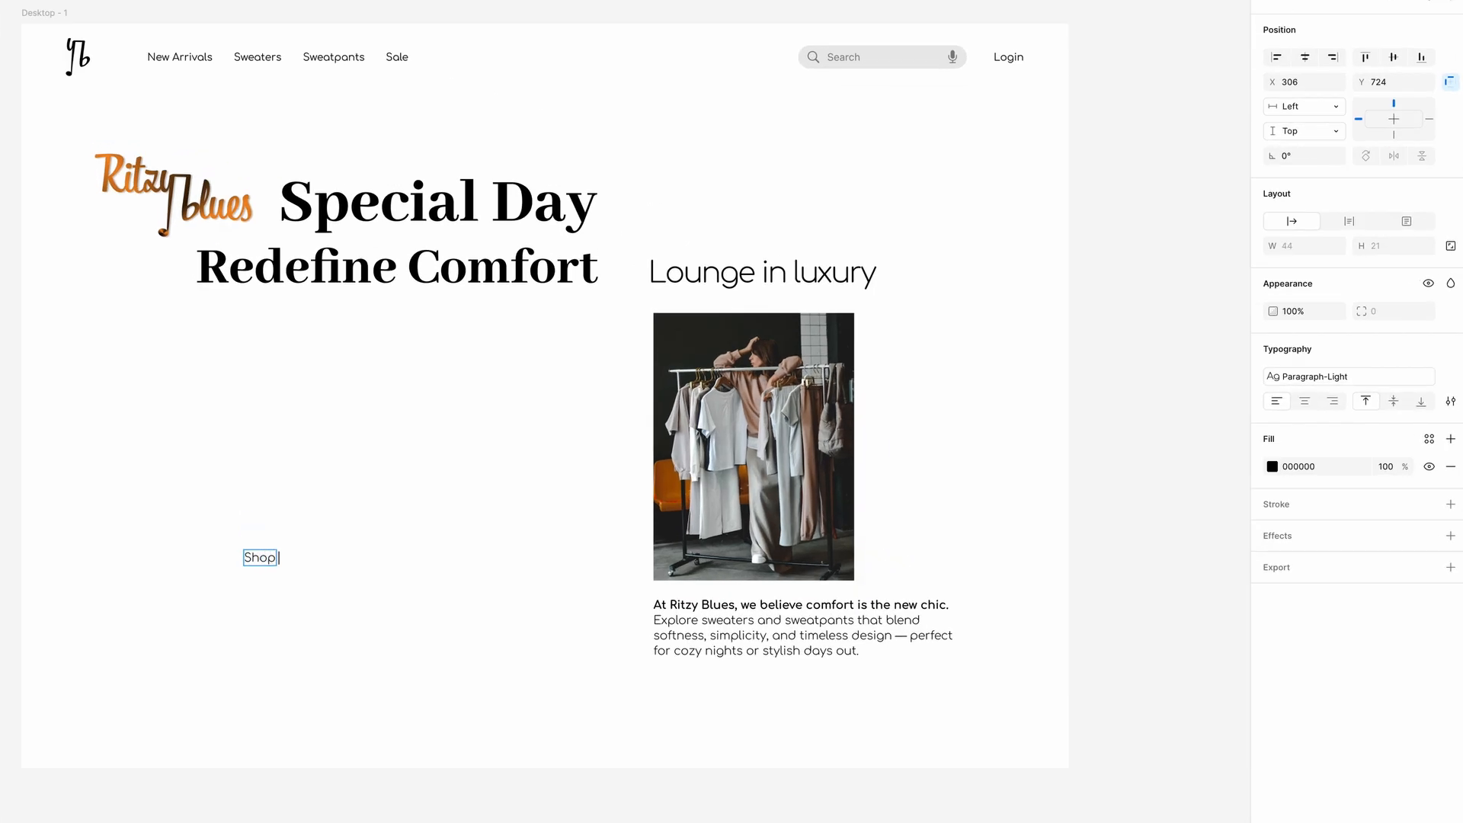
type(" now")
left_click(1321, 375)
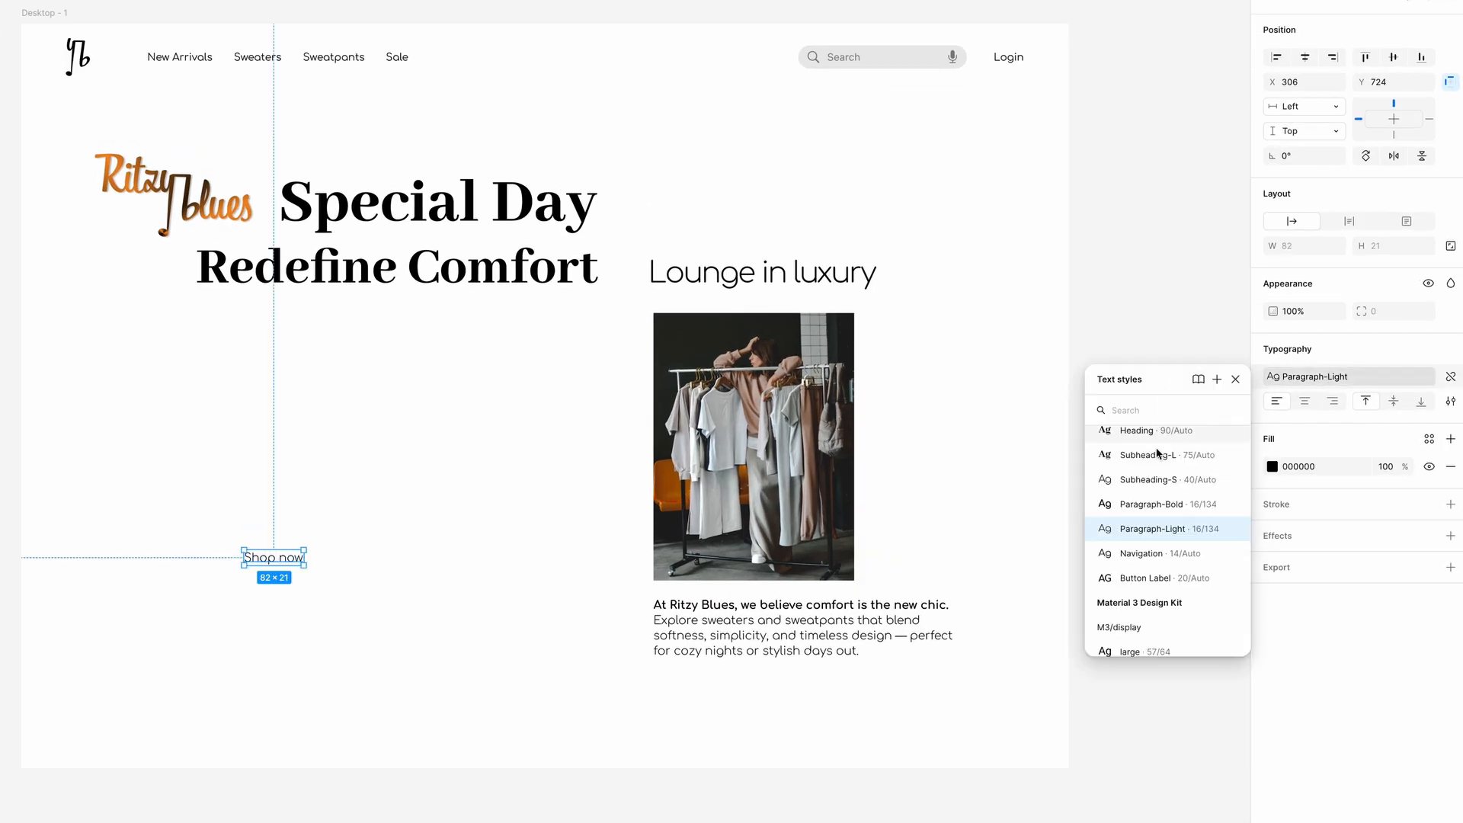
left_click(1112, 577)
Wrap the Shop now text in an auto layout frame with 78 horizontal and 18 vertical padding.
key("shift+a")
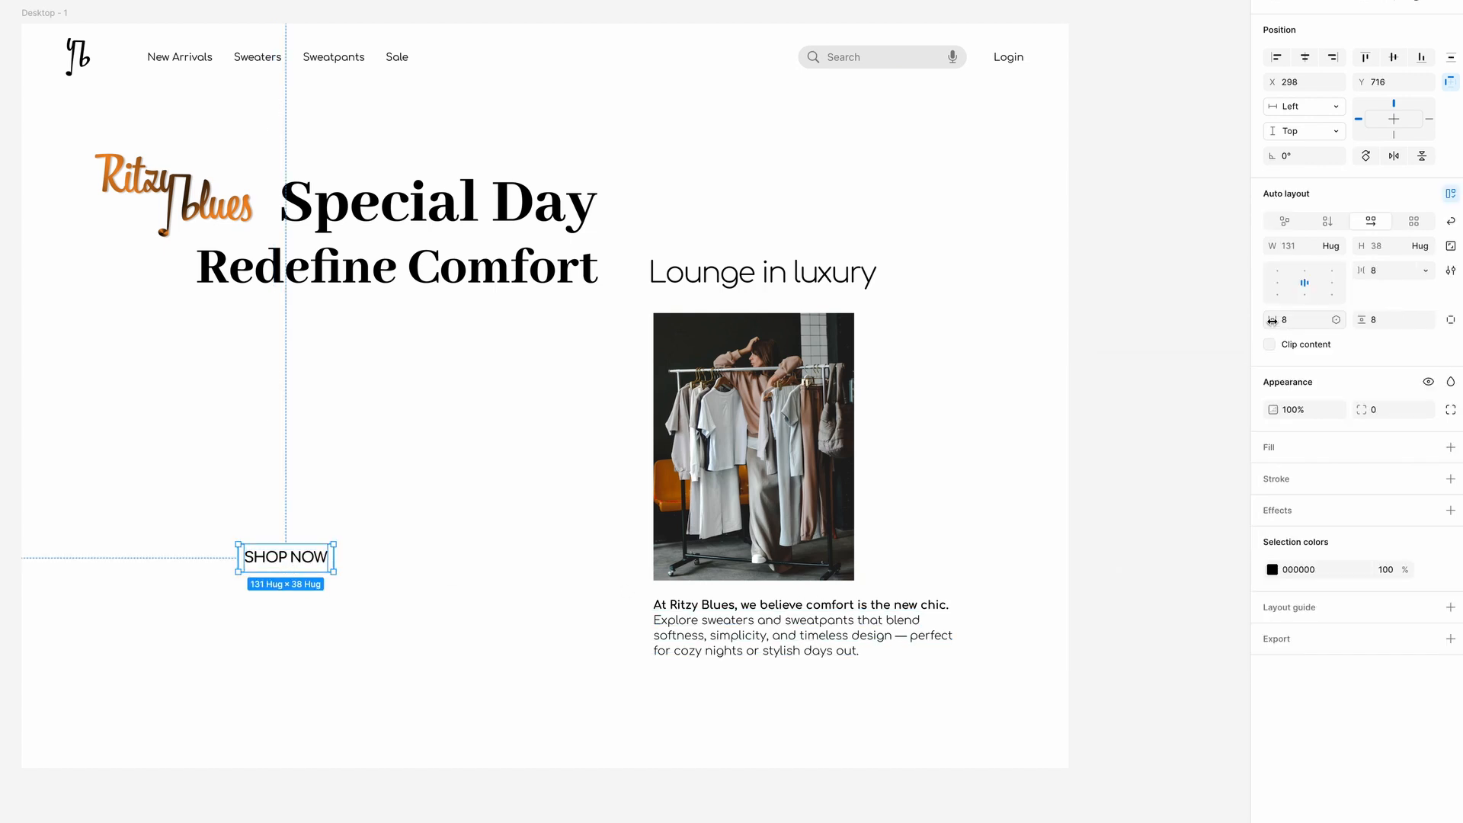
left_click_drag(1274, 320, 1333, 320)
left_click_drag(1364, 320, 1376, 320)
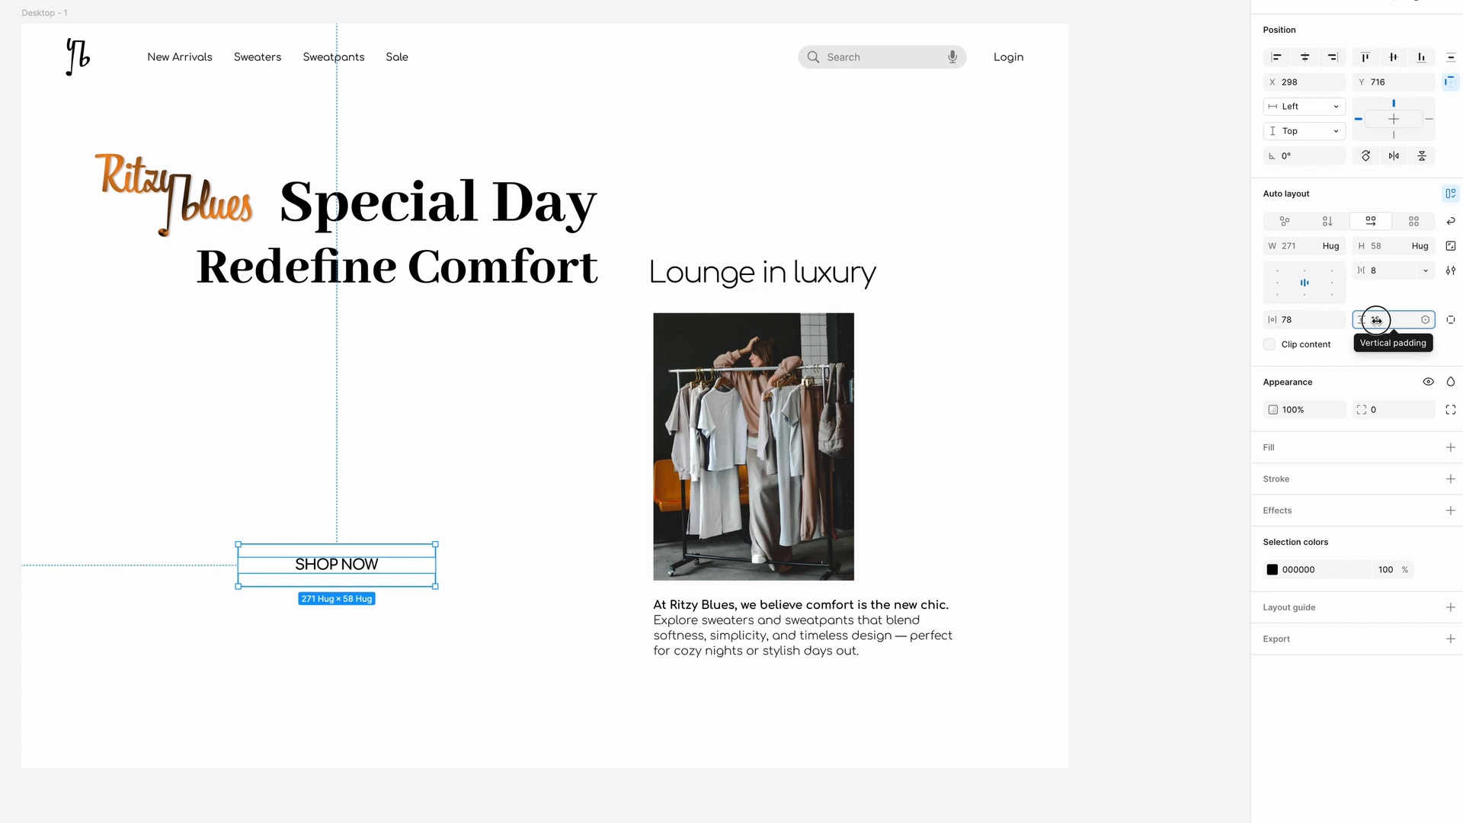
Give the Shop now frame a black 000000 inside stroke of weight 2 and a corner radius of 16.
left_click(1450, 478)
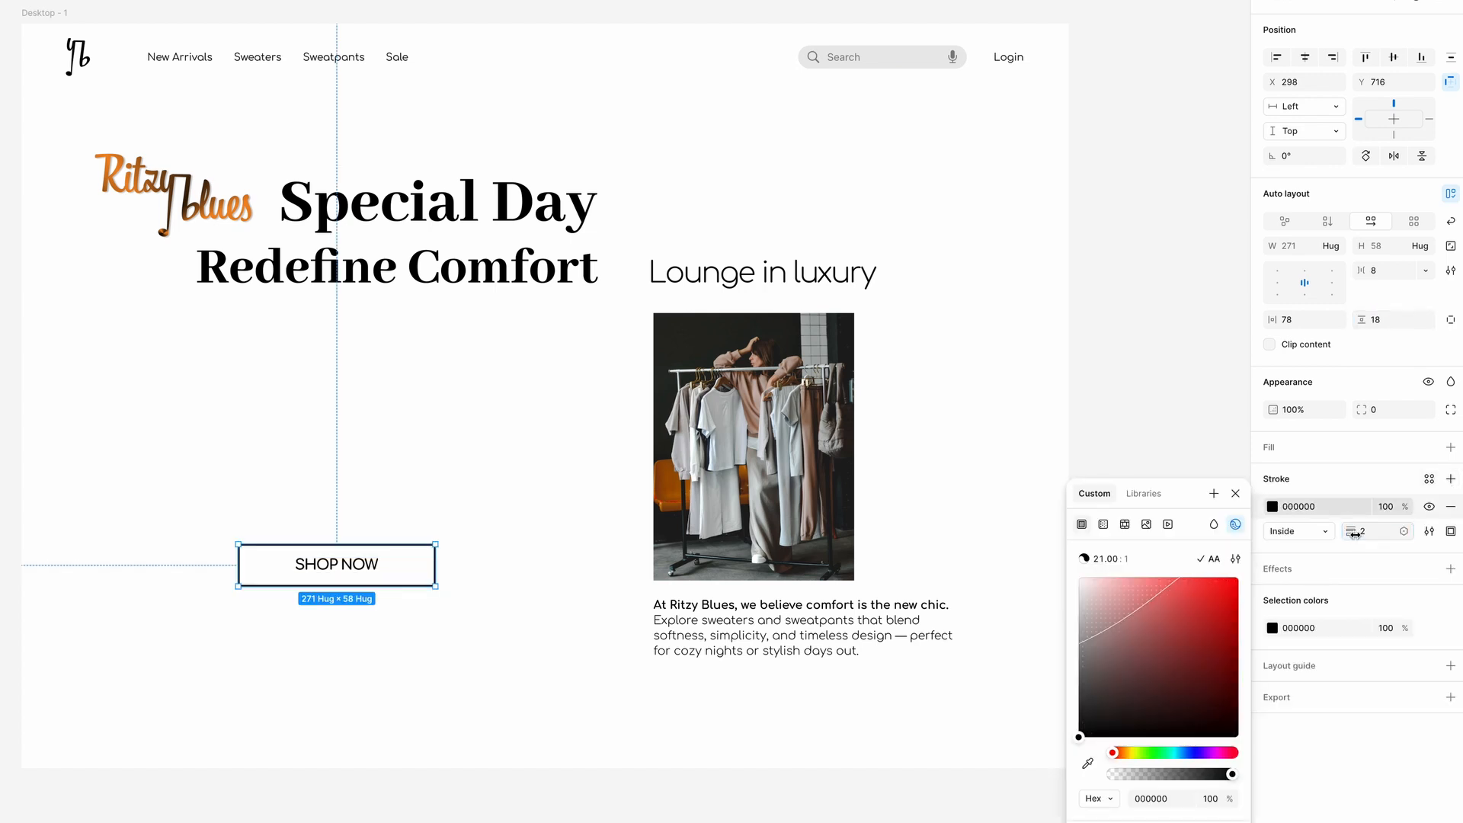
left_click(1394, 409)
type("12")
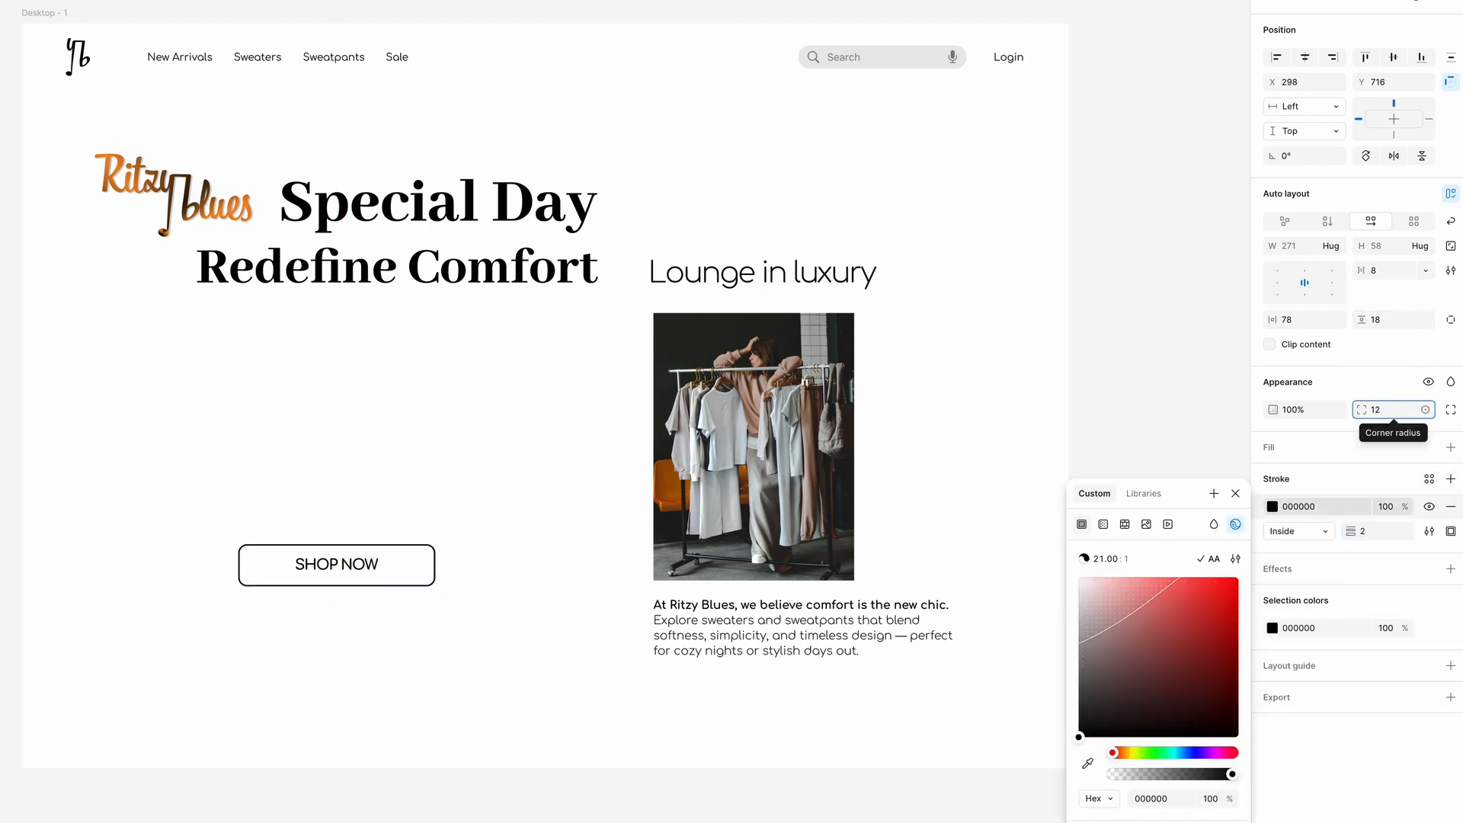
left_click_drag(1371, 409, 1374, 409)
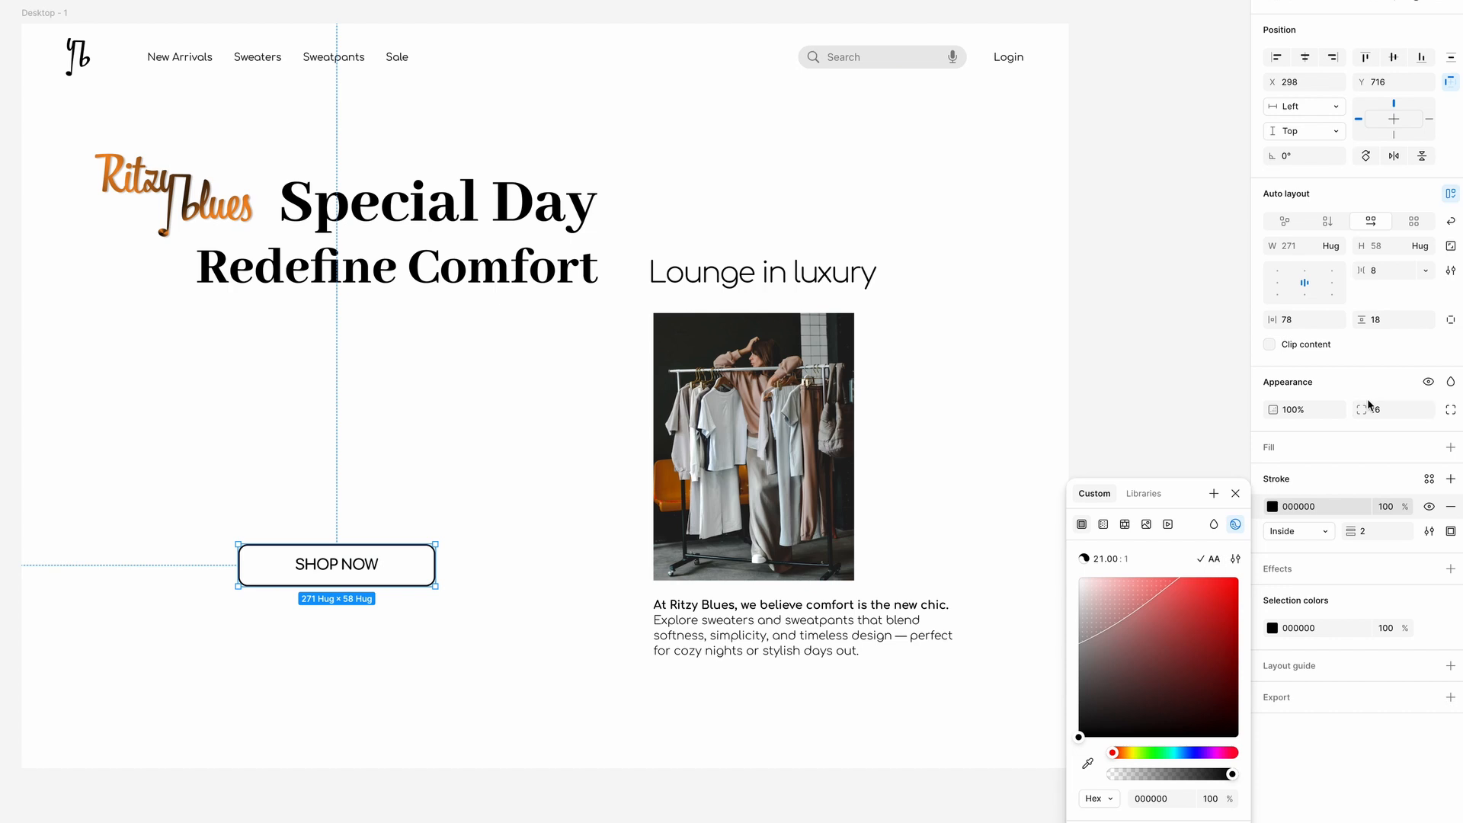
Change the button's stroke to an Angular gradient of orange F28A20 and black, ending in near-black 040200.
left_click(1102, 524)
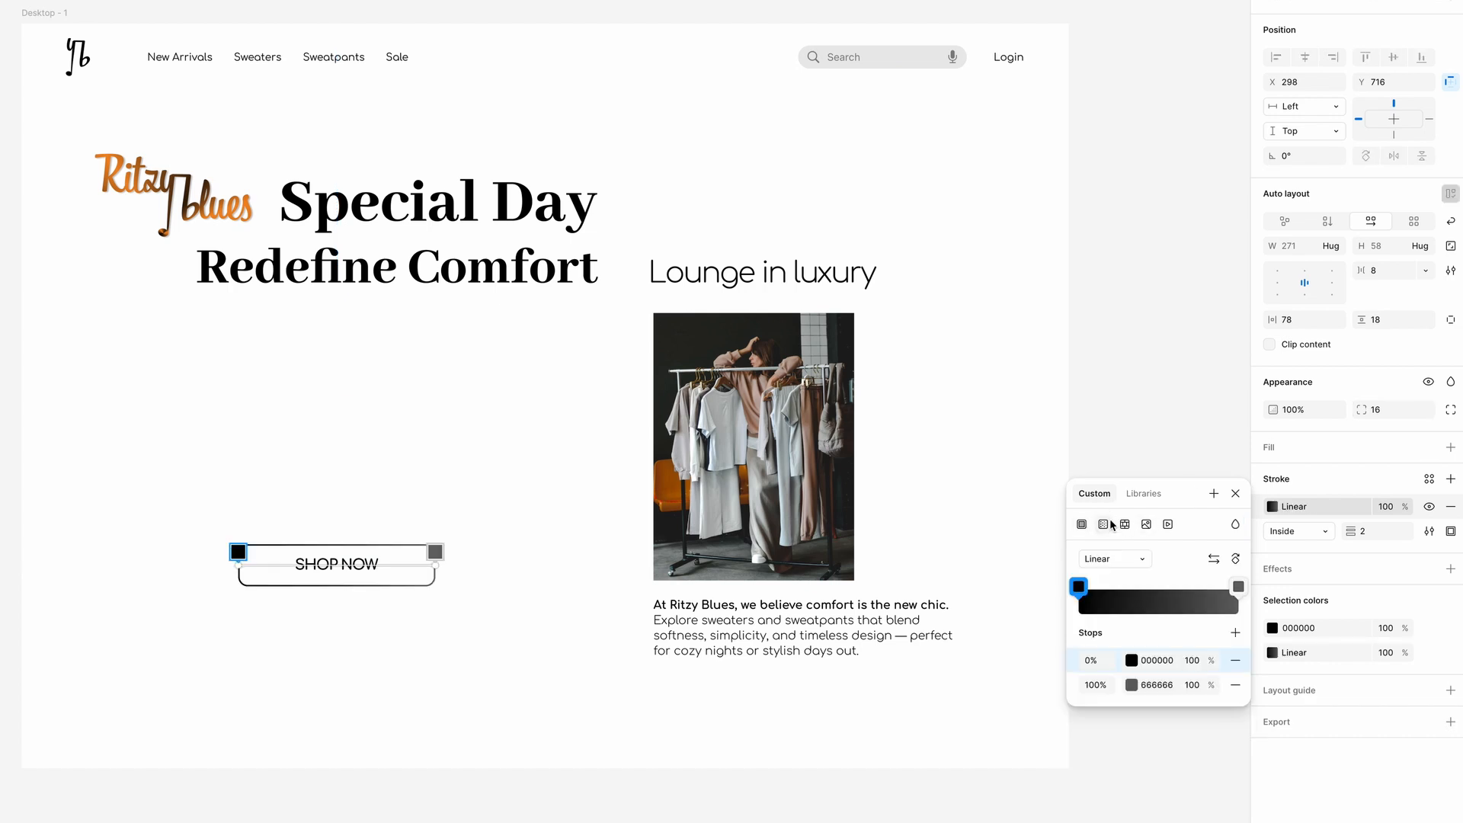
left_click(1137, 561)
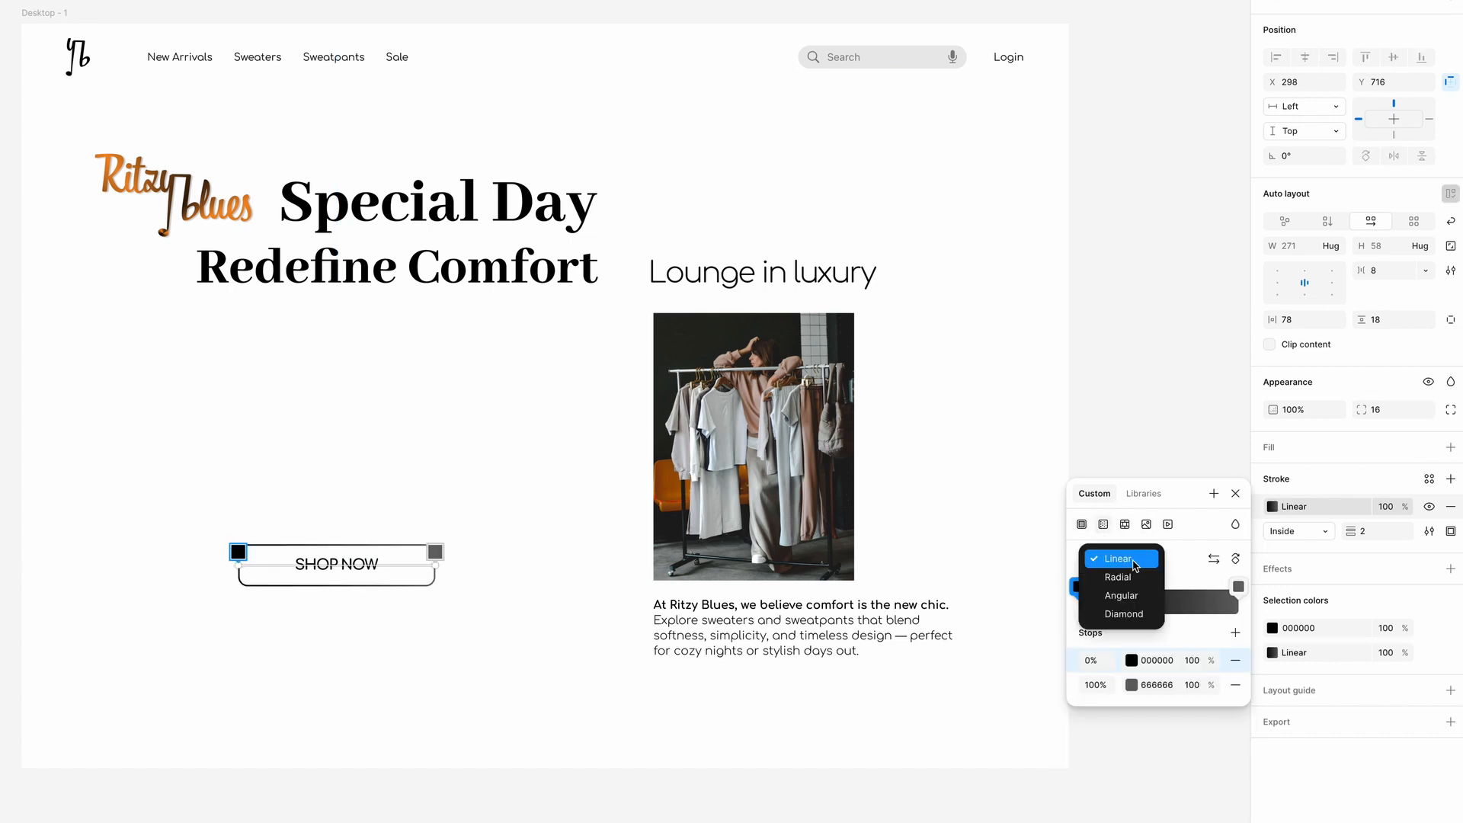
left_click(1120, 595)
left_click(1077, 585)
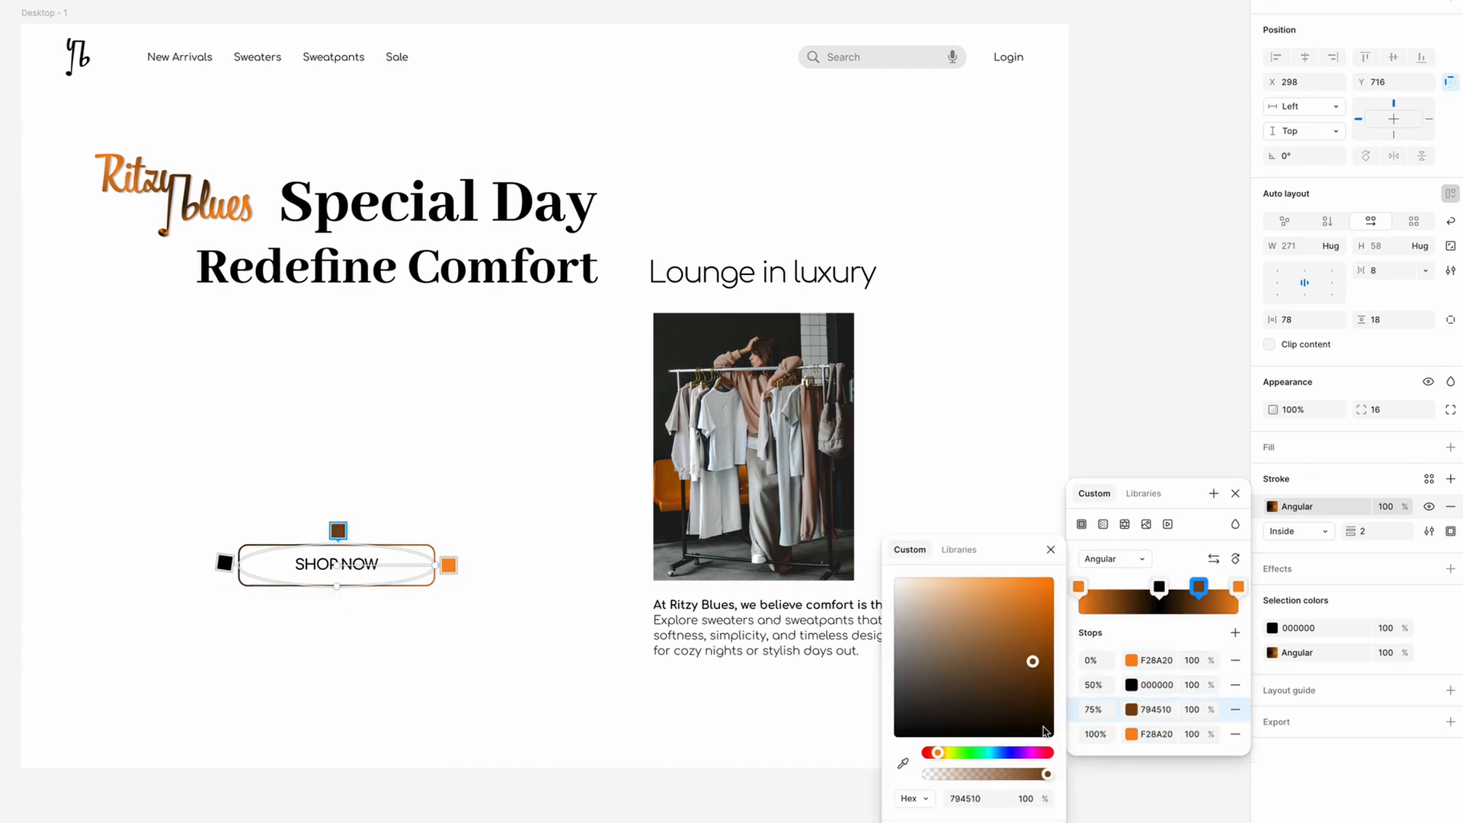
left_click(1045, 733)
Spread the orange and black gradient stops around the button's border to 13%, 31%, 68% and 83%, and set the stroke weight to 3.
left_click_drag(1159, 586, 1125, 587)
mouse_move(1238, 587)
left_mouse_down()
mouse_move(1166, 587)
mouse_move(1238, 587)
left_mouse_up()
left_click_drag(1165, 587, 1190, 590)
left_click_drag(463, 598, 259, 533)
left_click(304, 598)
left_click(1357, 531)
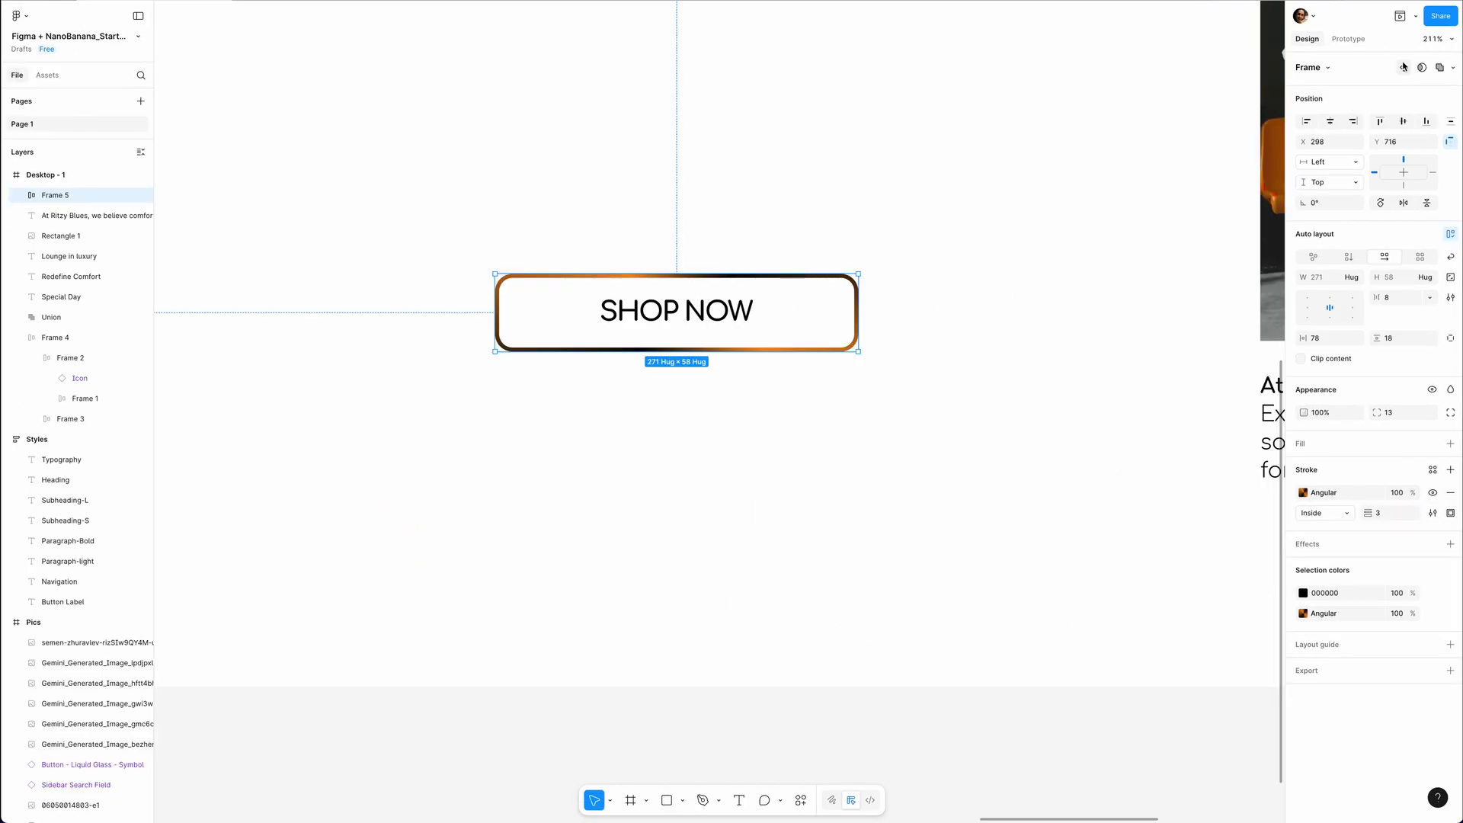
Convert the Shop now frame into a component and name it "Button".
left_click(1404, 71)
double_click(1308, 67)
type("Button")
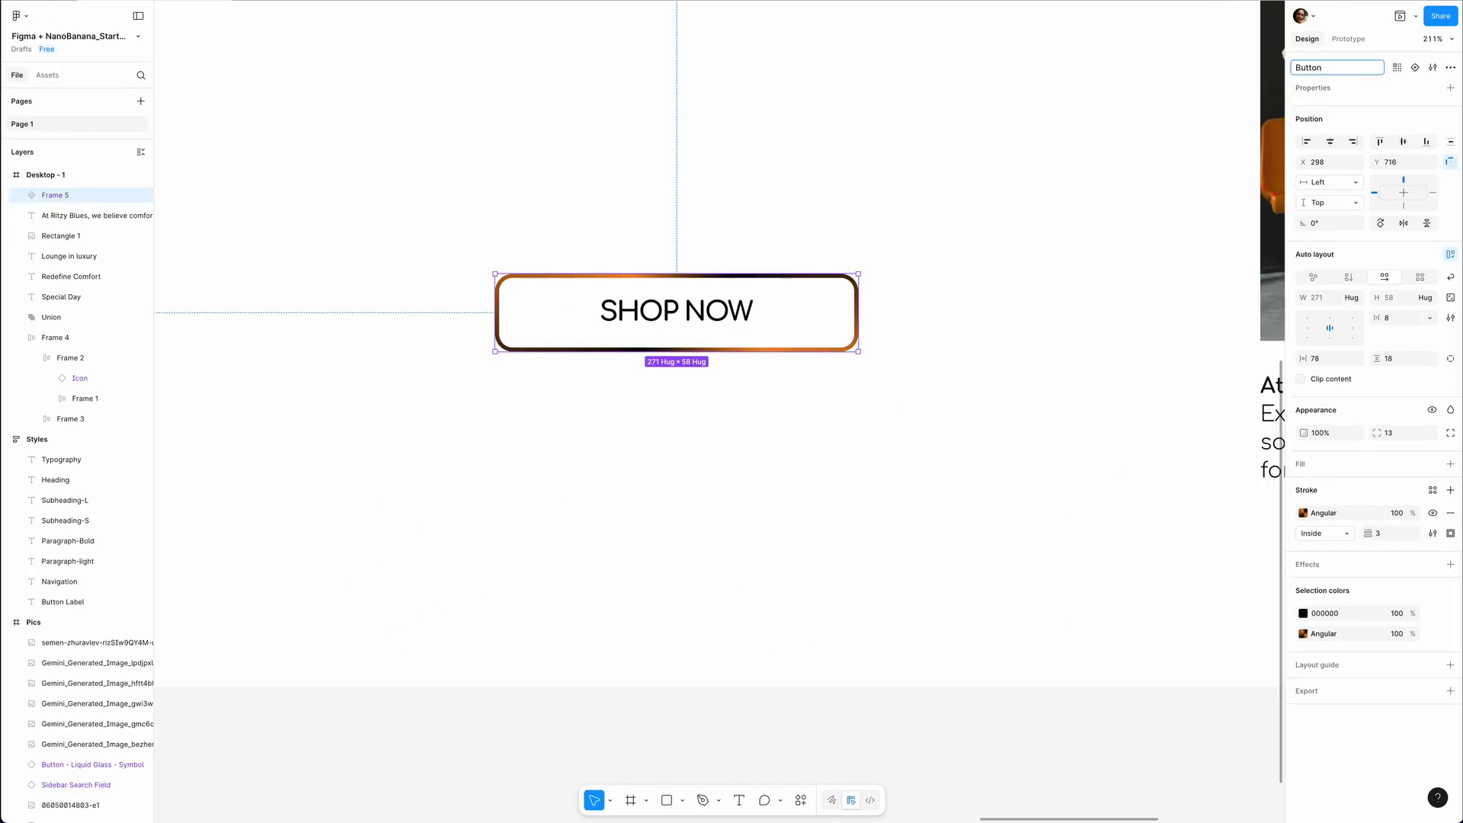
key("Return")
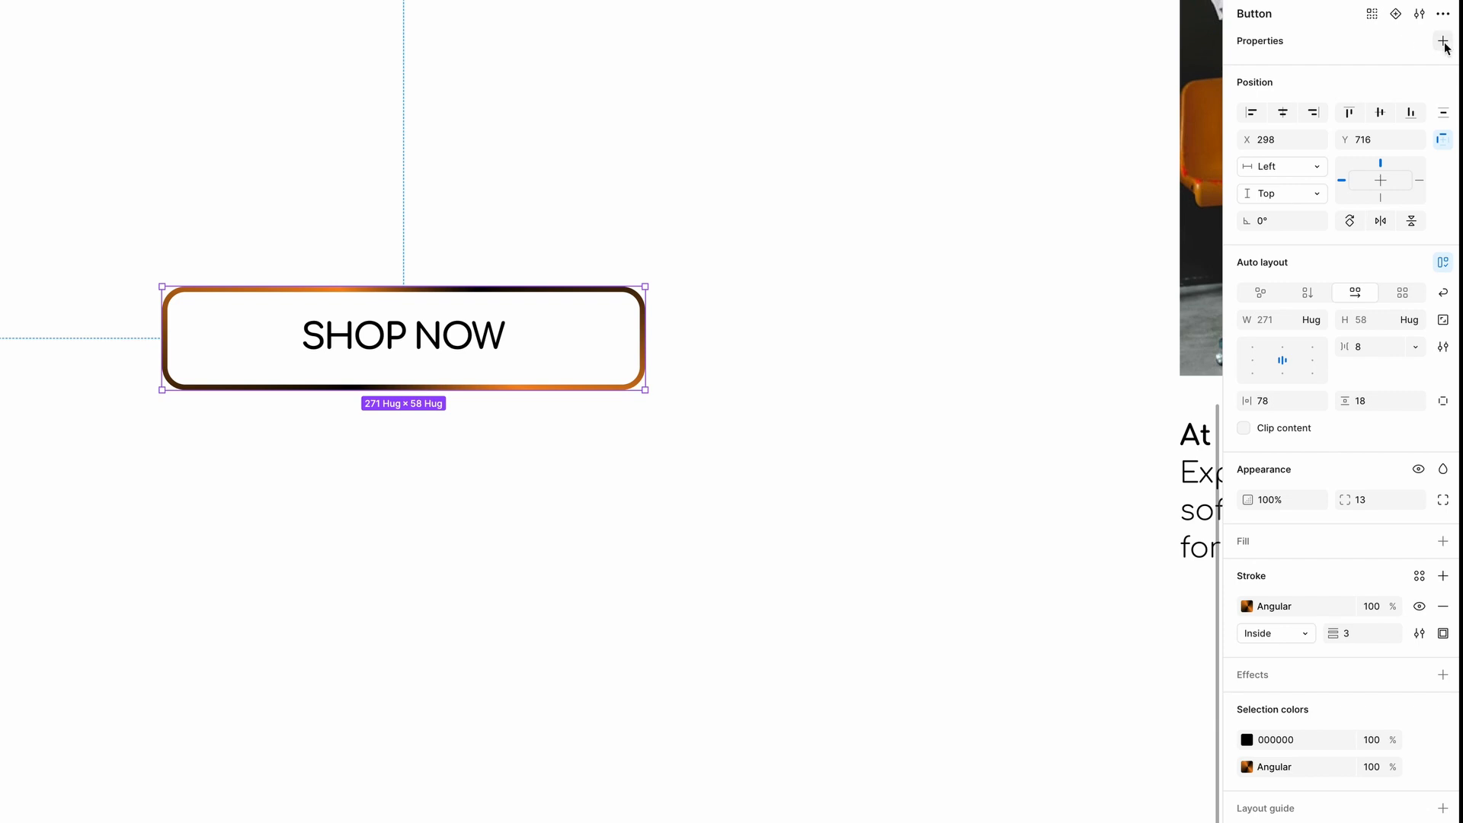
Create a text property on the Button component named "Label" with the value "Shop now".
left_click(1449, 87)
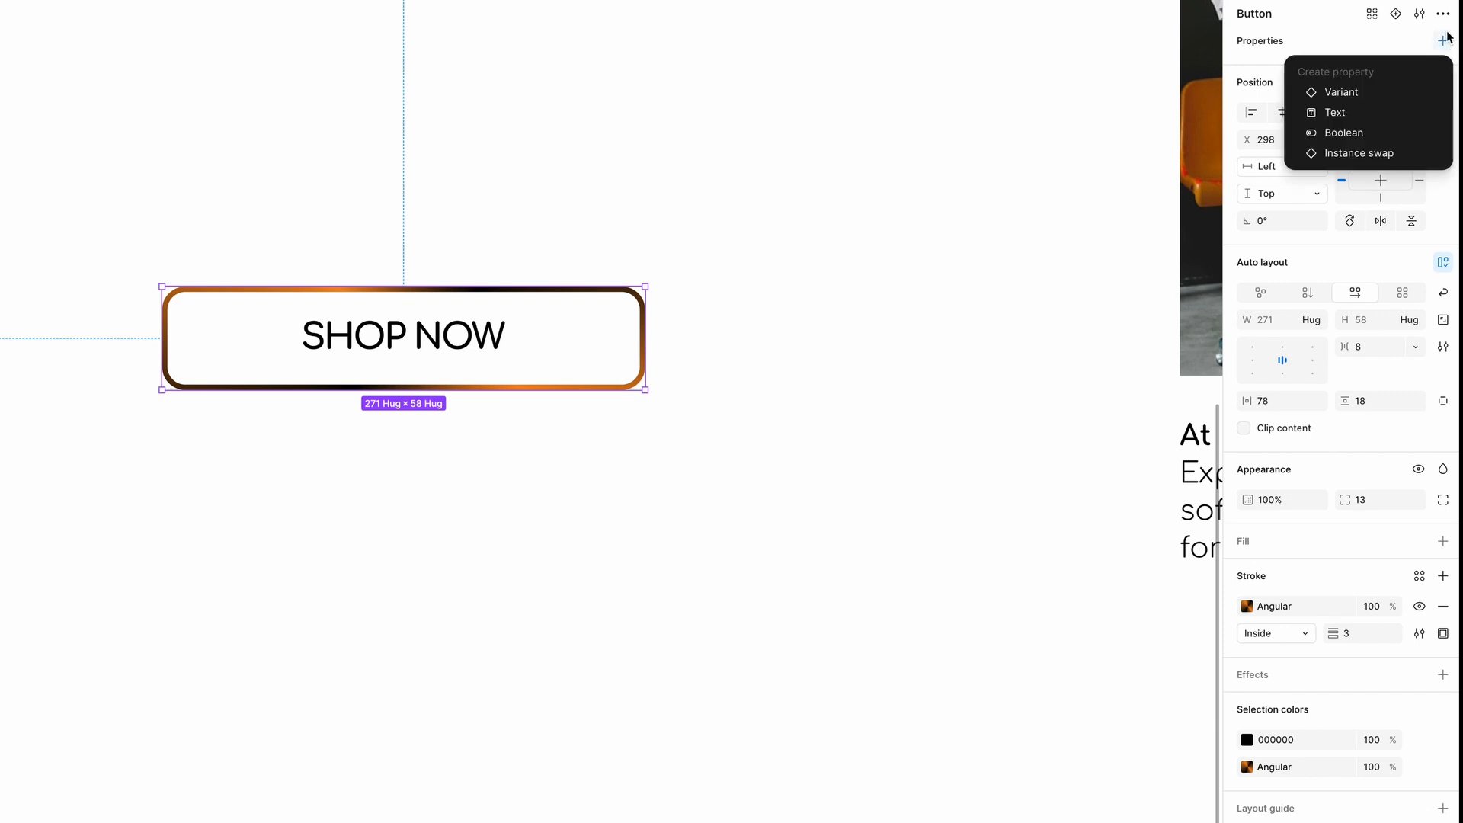
left_click(1315, 114)
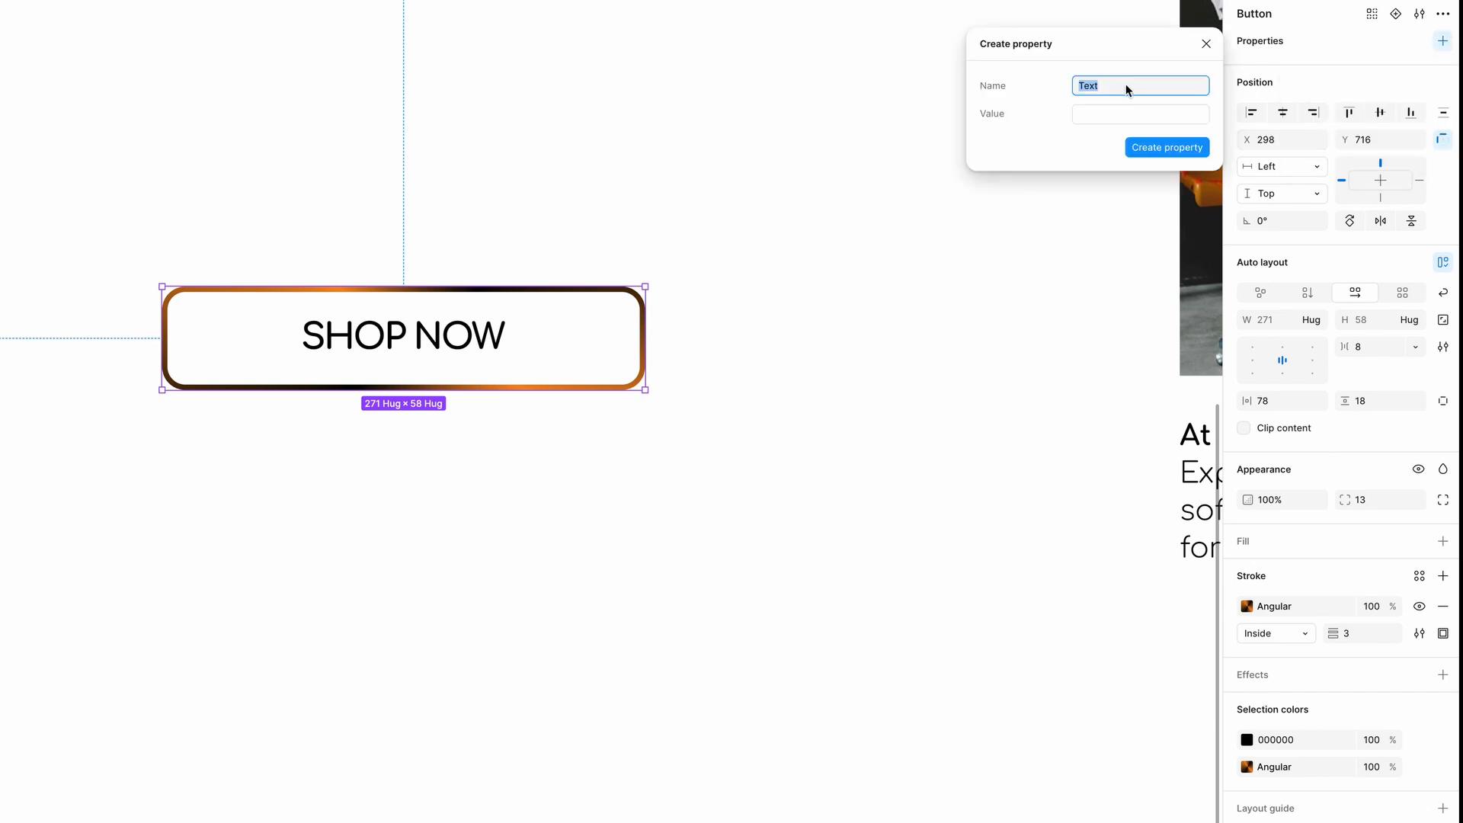
type("Label")
left_click(1123, 113)
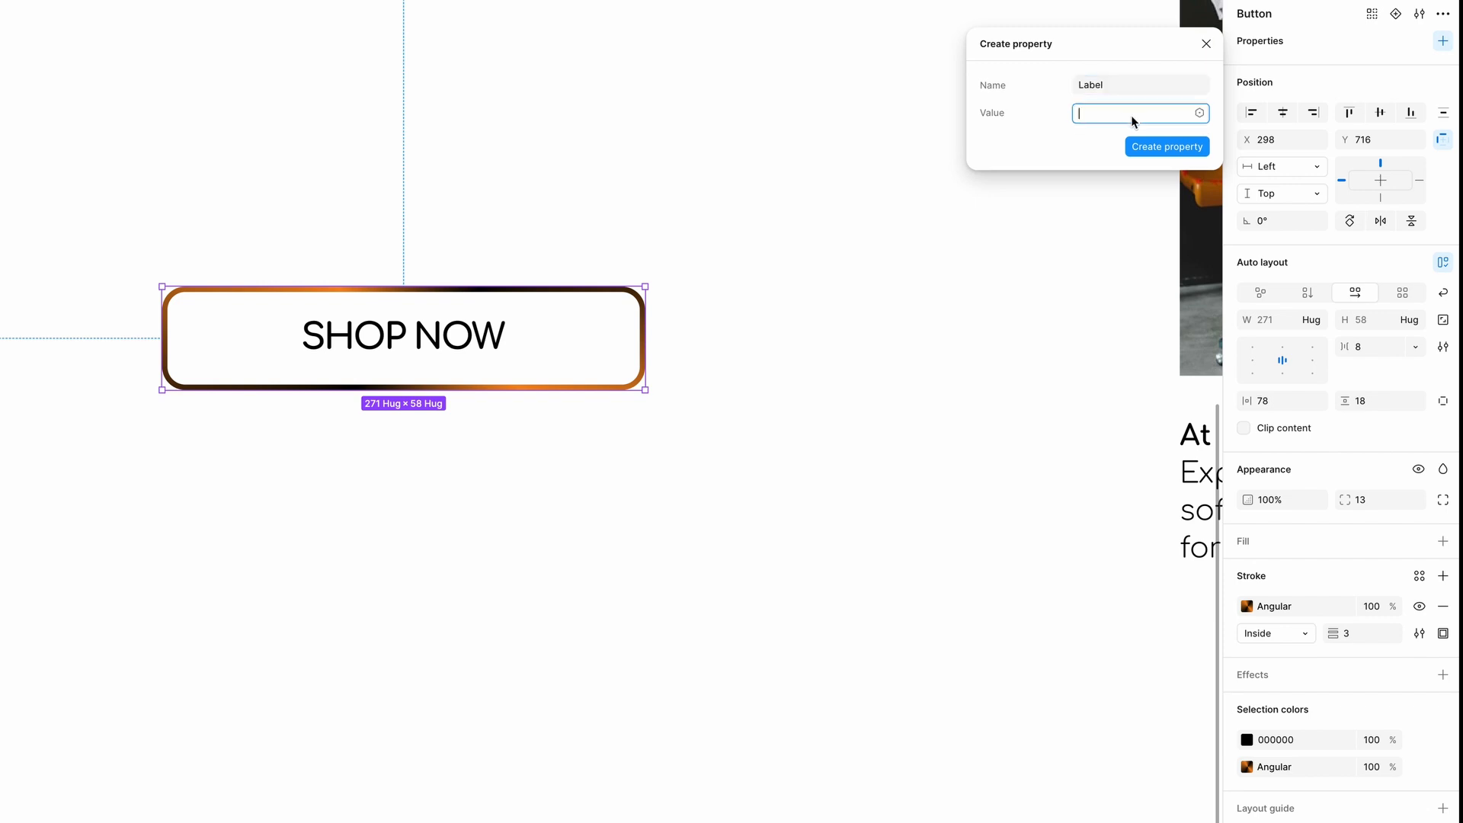
type("Shop now")
left_click(1161, 149)
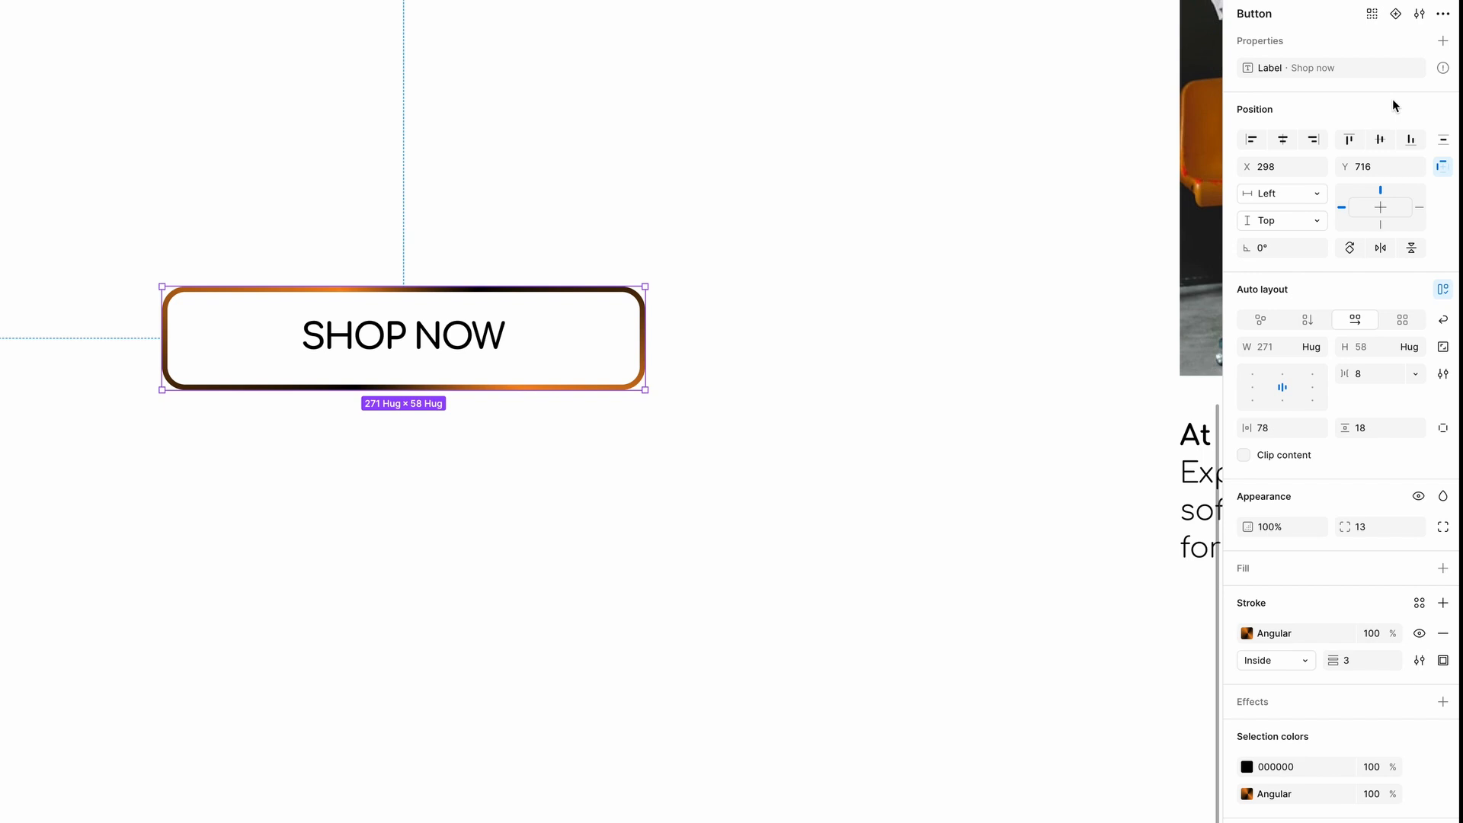
Bind the button's text layer content to the Label property.
key("Return")
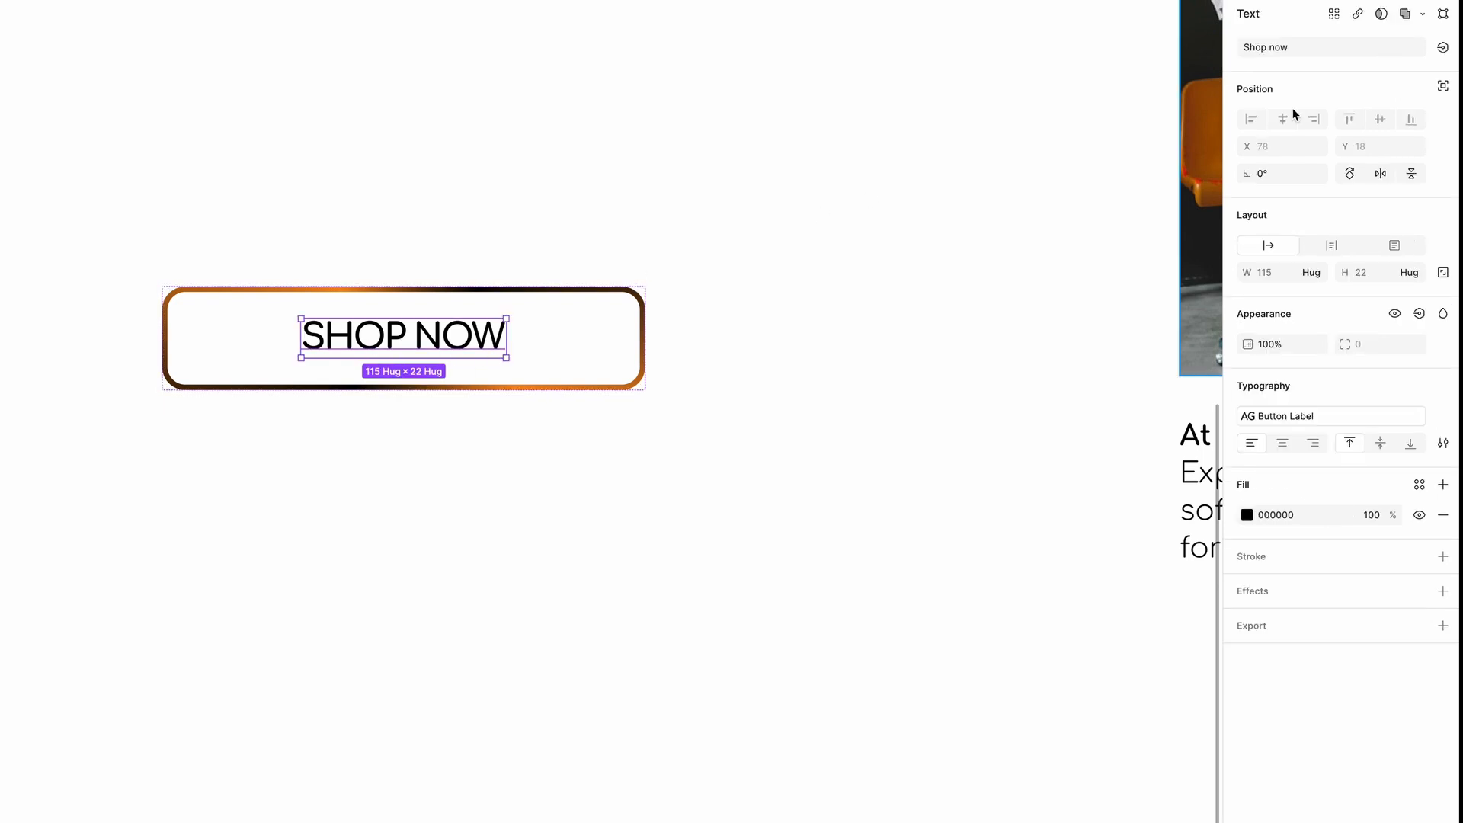
left_click(1442, 47)
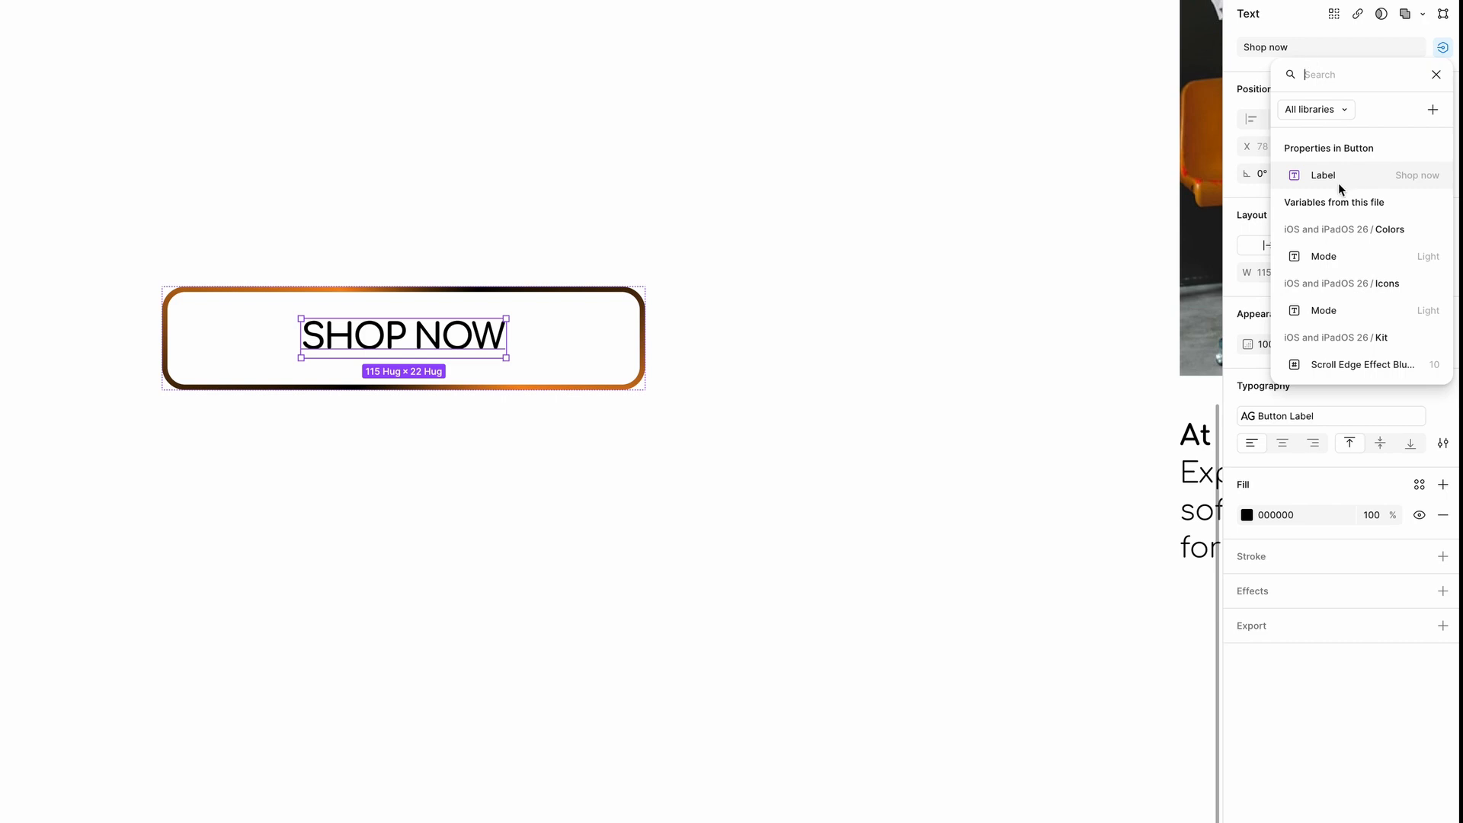
left_click(1306, 175)
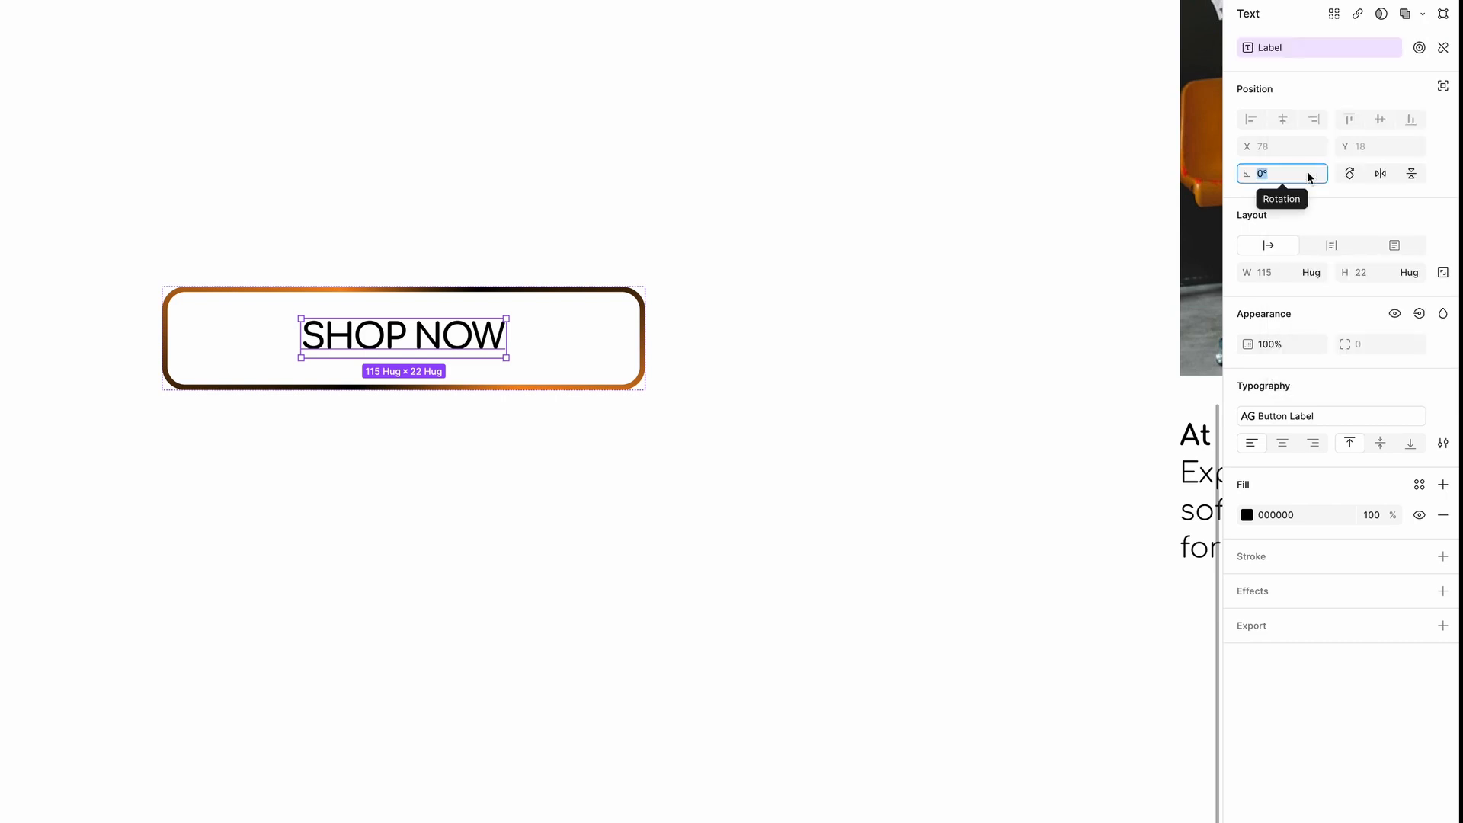
key("Escape")
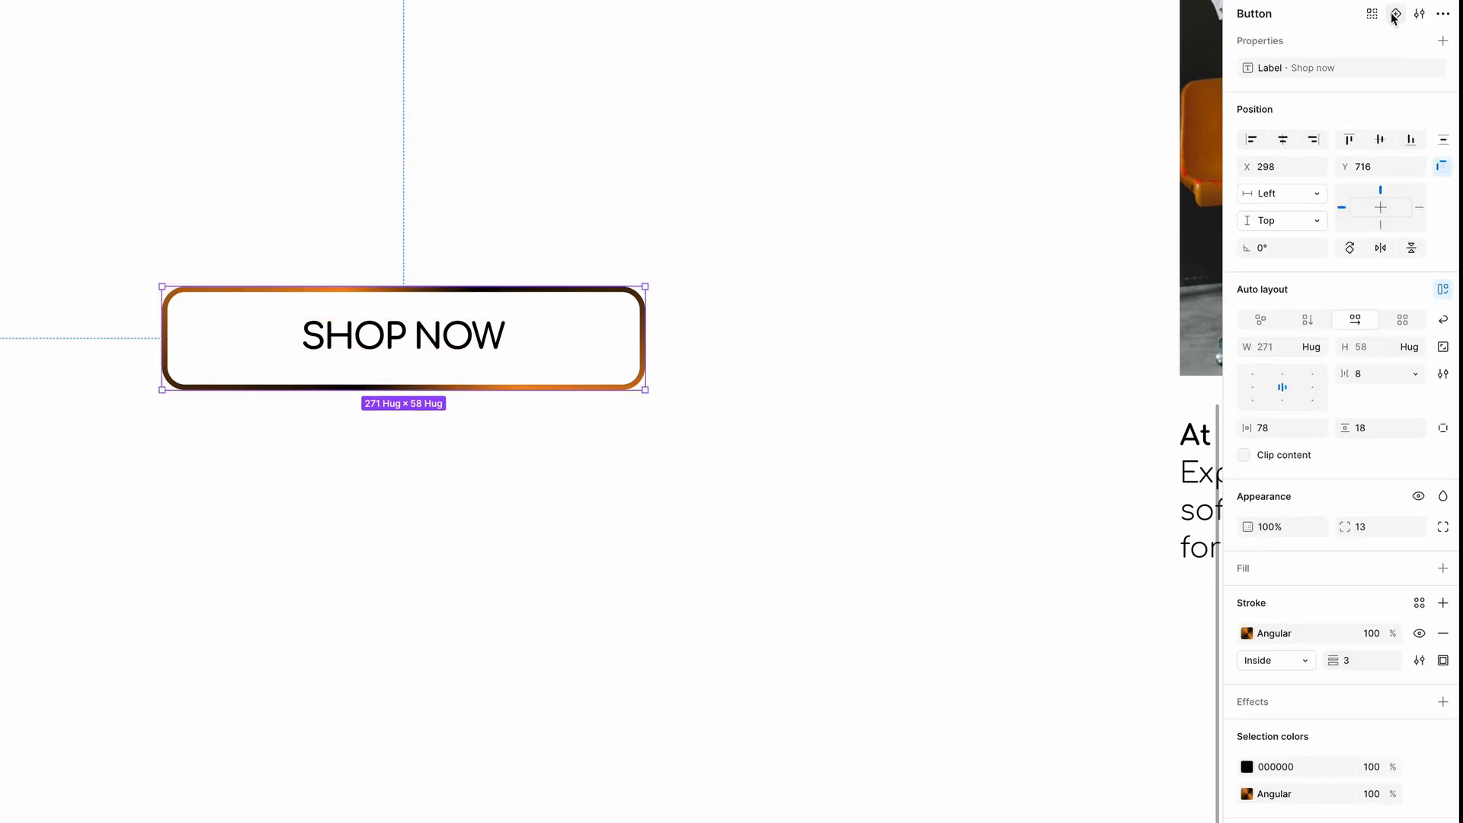
Add a second variant to the Button component and rotate its angular stroke gradient, shifting the orange and black stops along the border.
left_click(1395, 14)
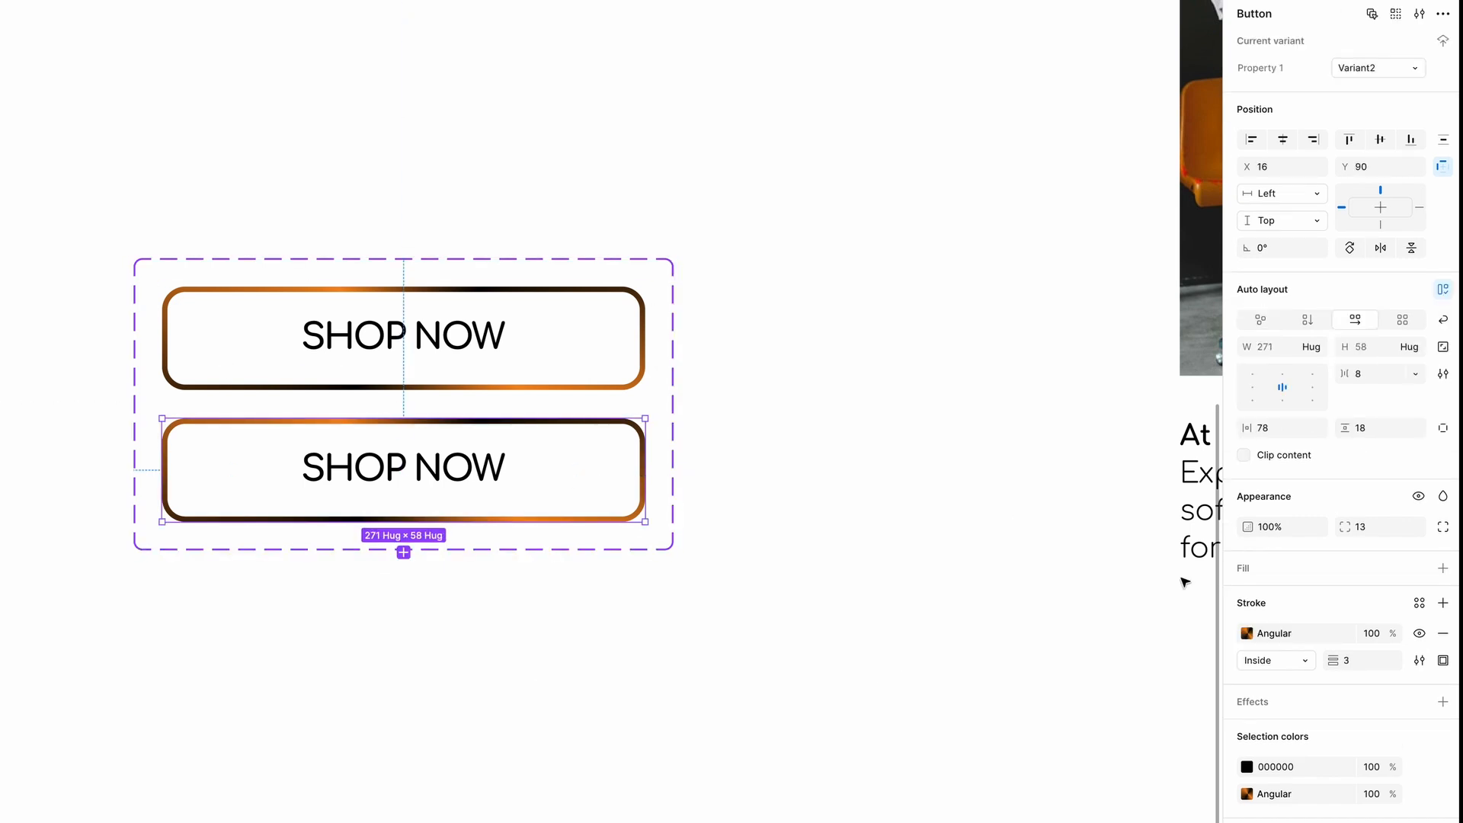
left_click(1247, 633)
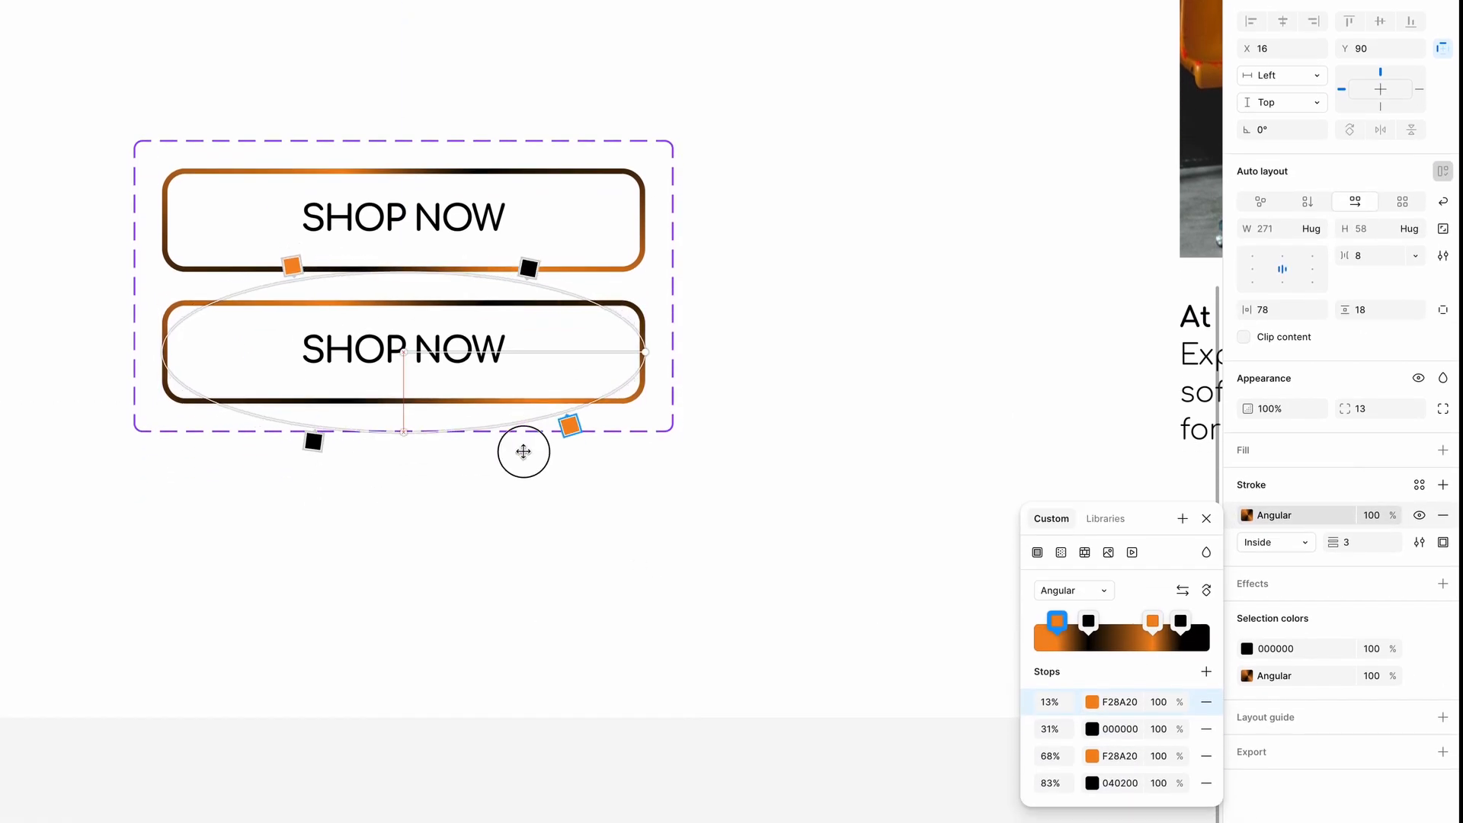
mouse_move(645, 470)
left_mouse_down()
mouse_move(453, 317)
mouse_move(309, 289)
left_mouse_up()
left_click_drag(481, 311, 559, 302)
left_click_drag(309, 172, 299, 201)
left_click_drag(570, 328, 587, 372)
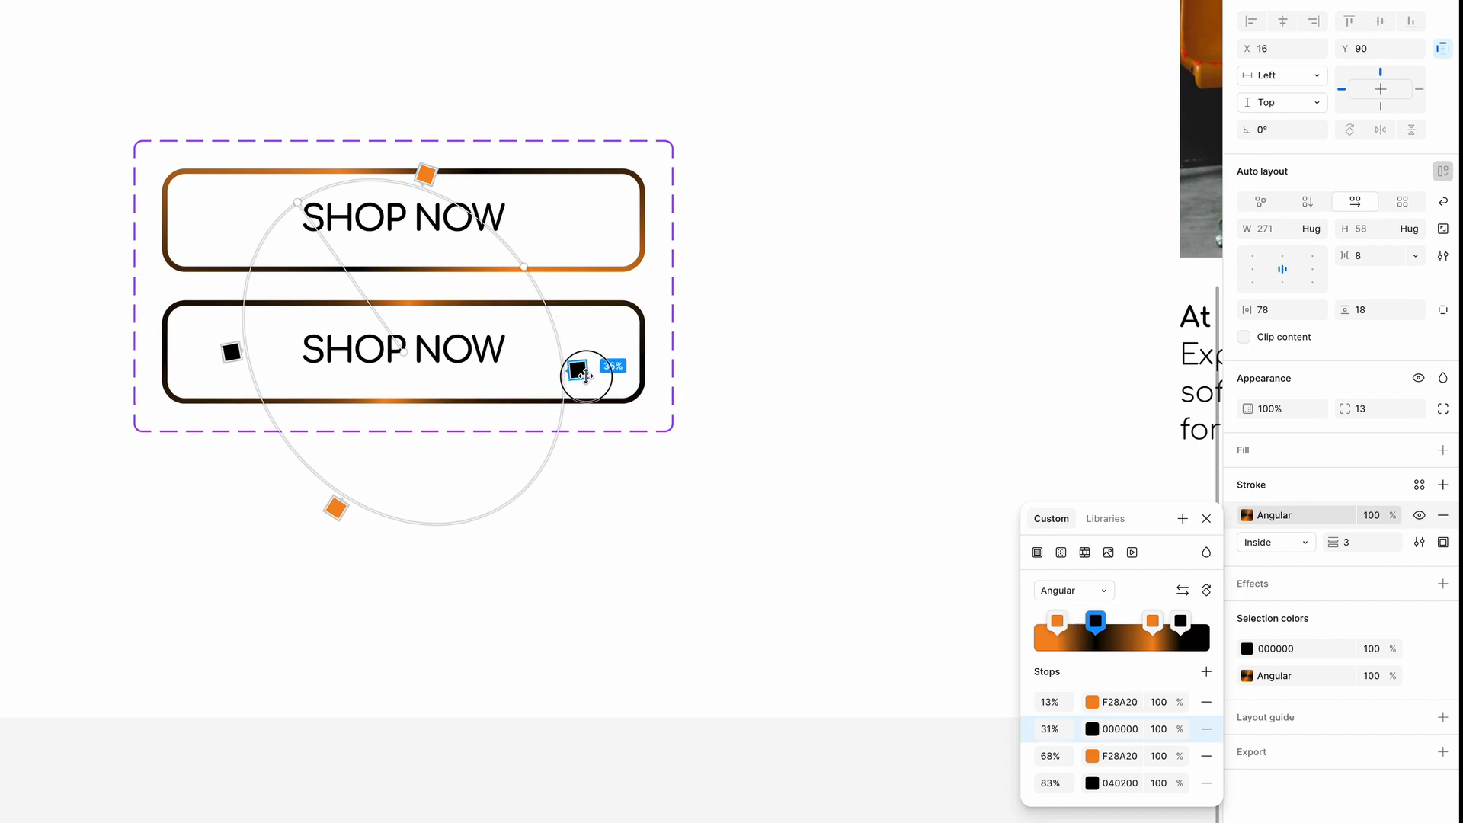
left_click_drag(336, 506, 448, 538)
left_click_drag(231, 350, 242, 390)
left_click_drag(299, 201, 239, 248)
key("Escape")
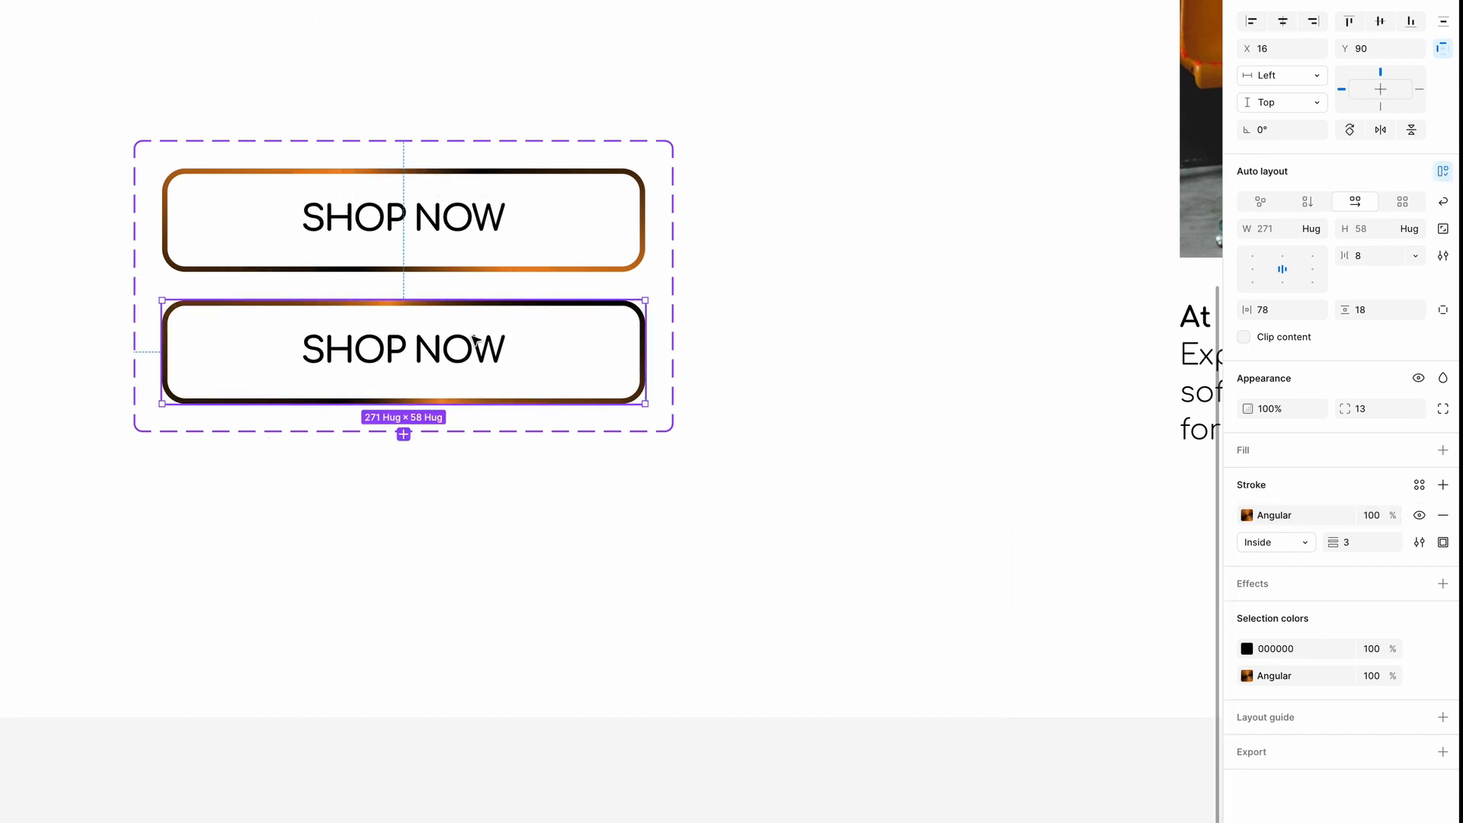
Connect the Default variant to Variant2 with an After delay trigger of 800ms and Smart animate.
left_click(462, 250)
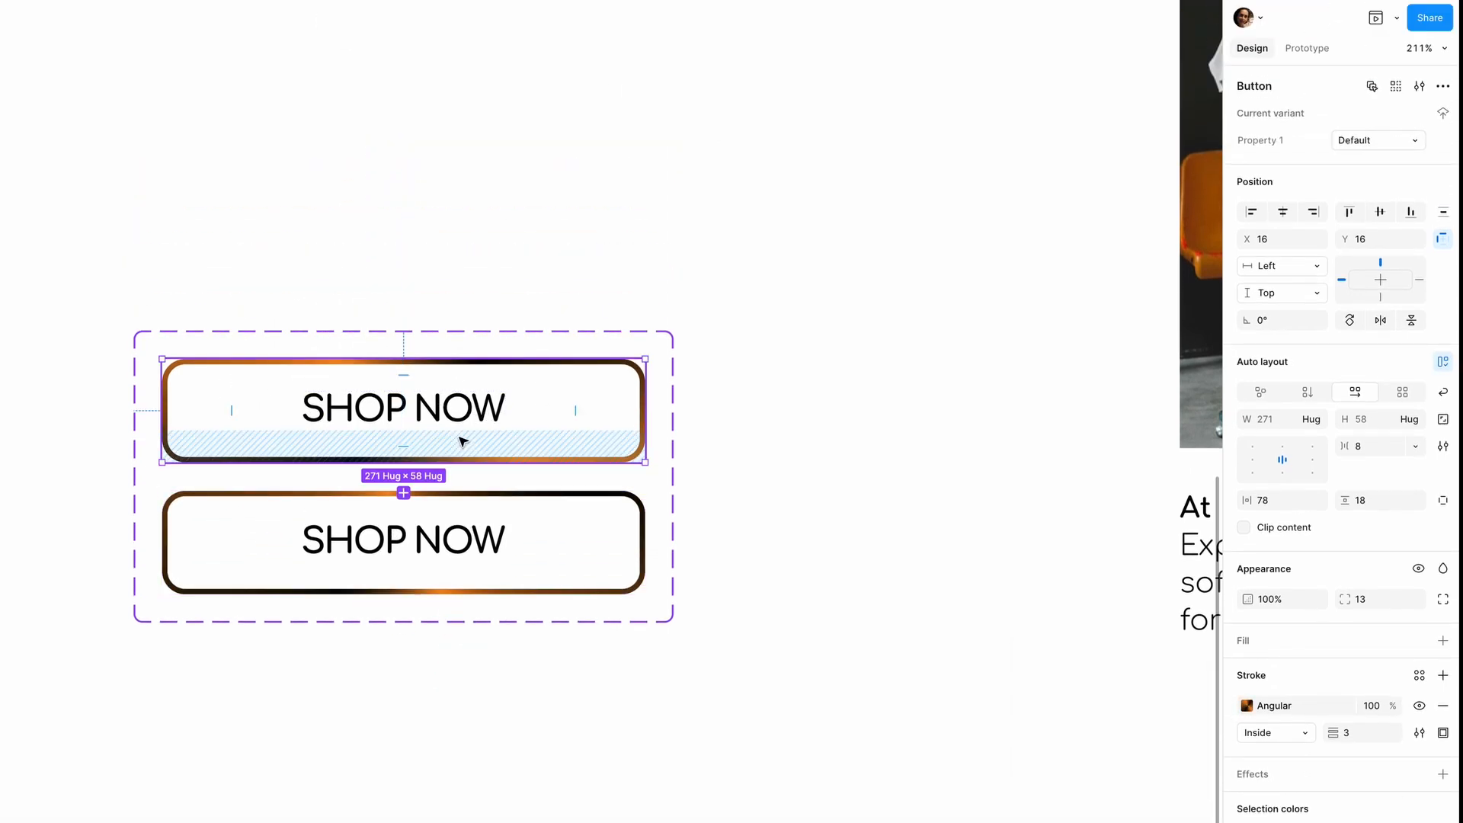
left_click(1306, 48)
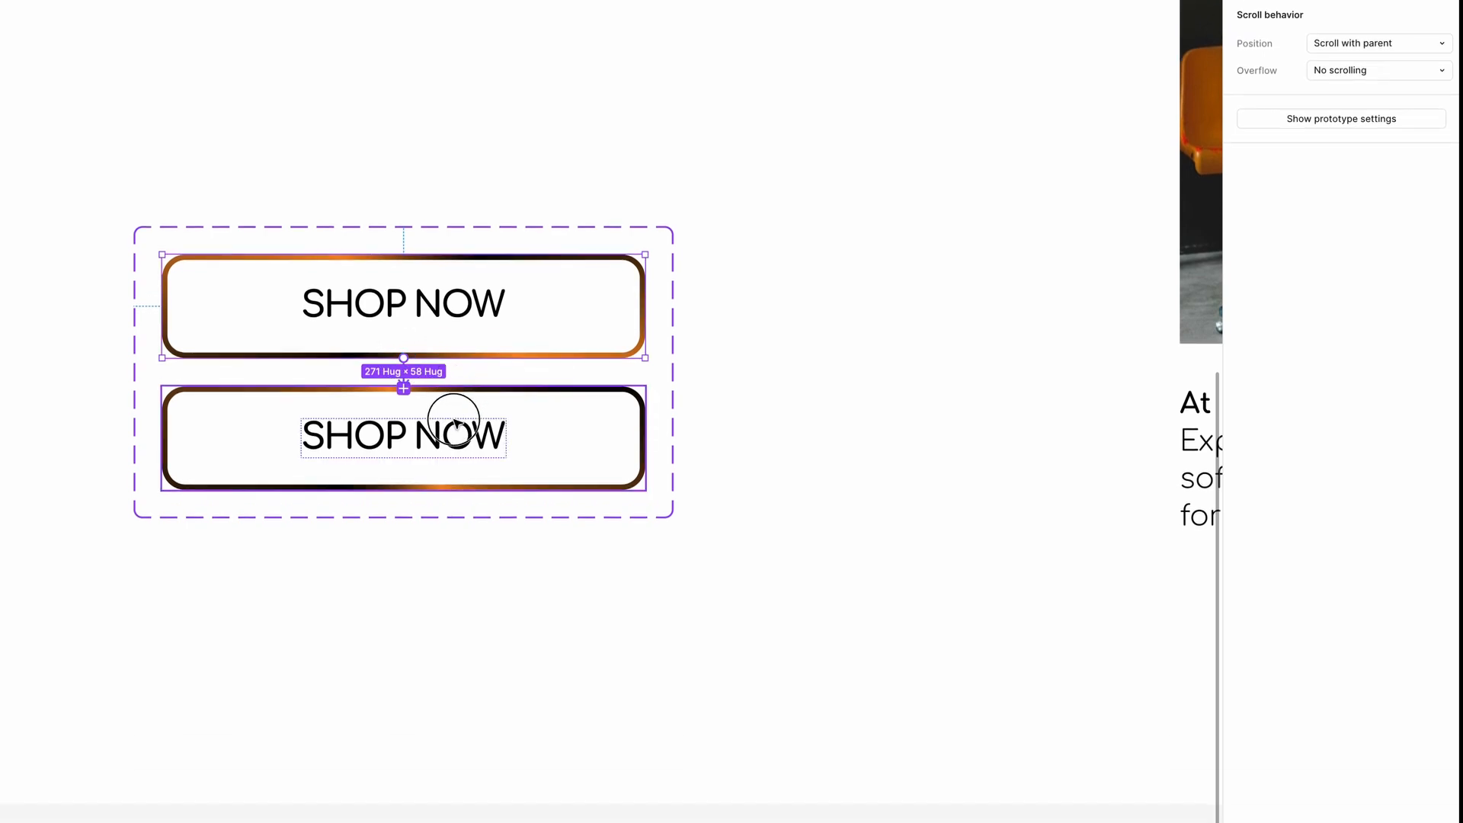
left_click(455, 421)
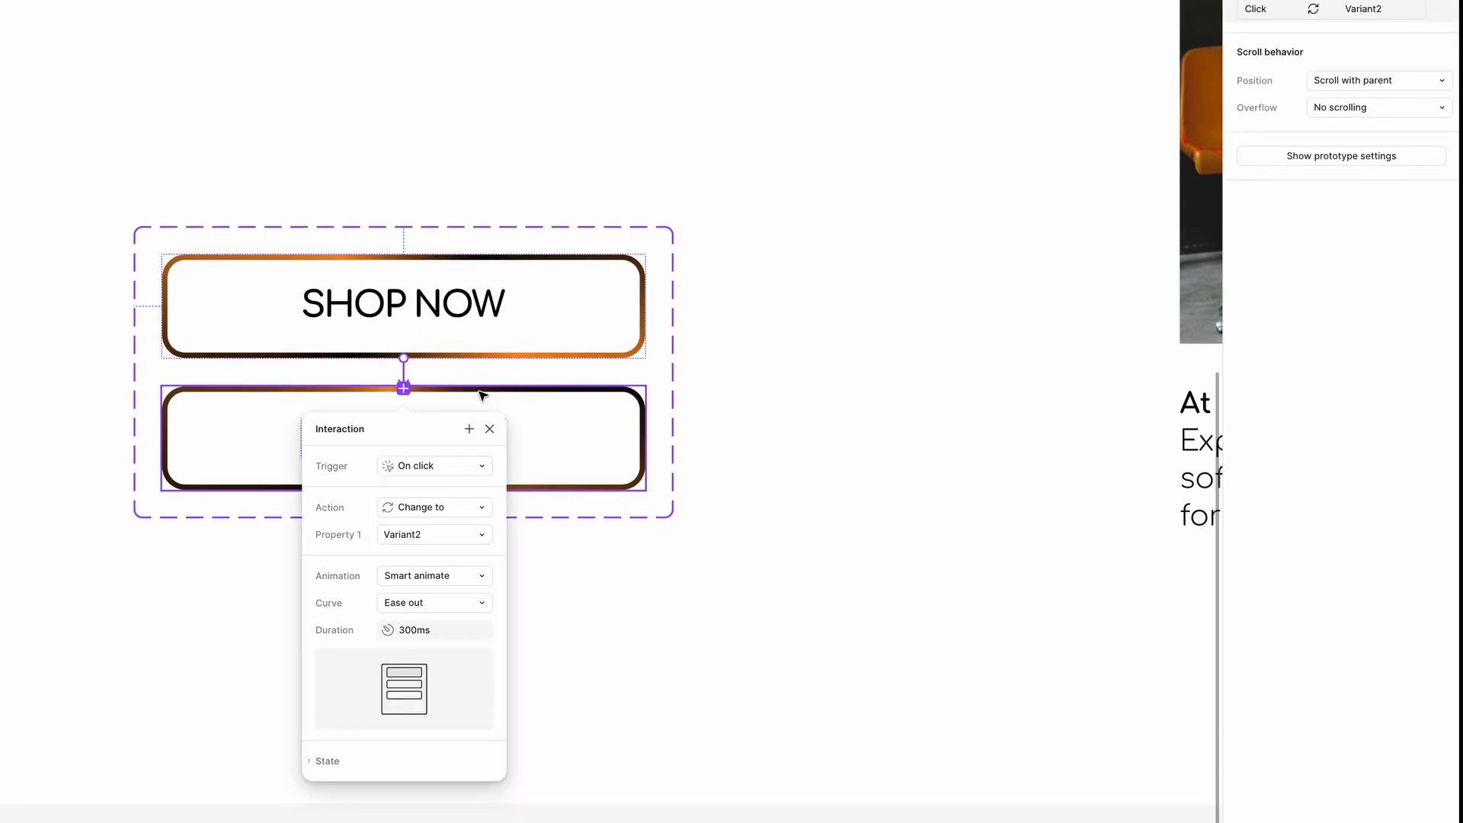
left_click(428, 462)
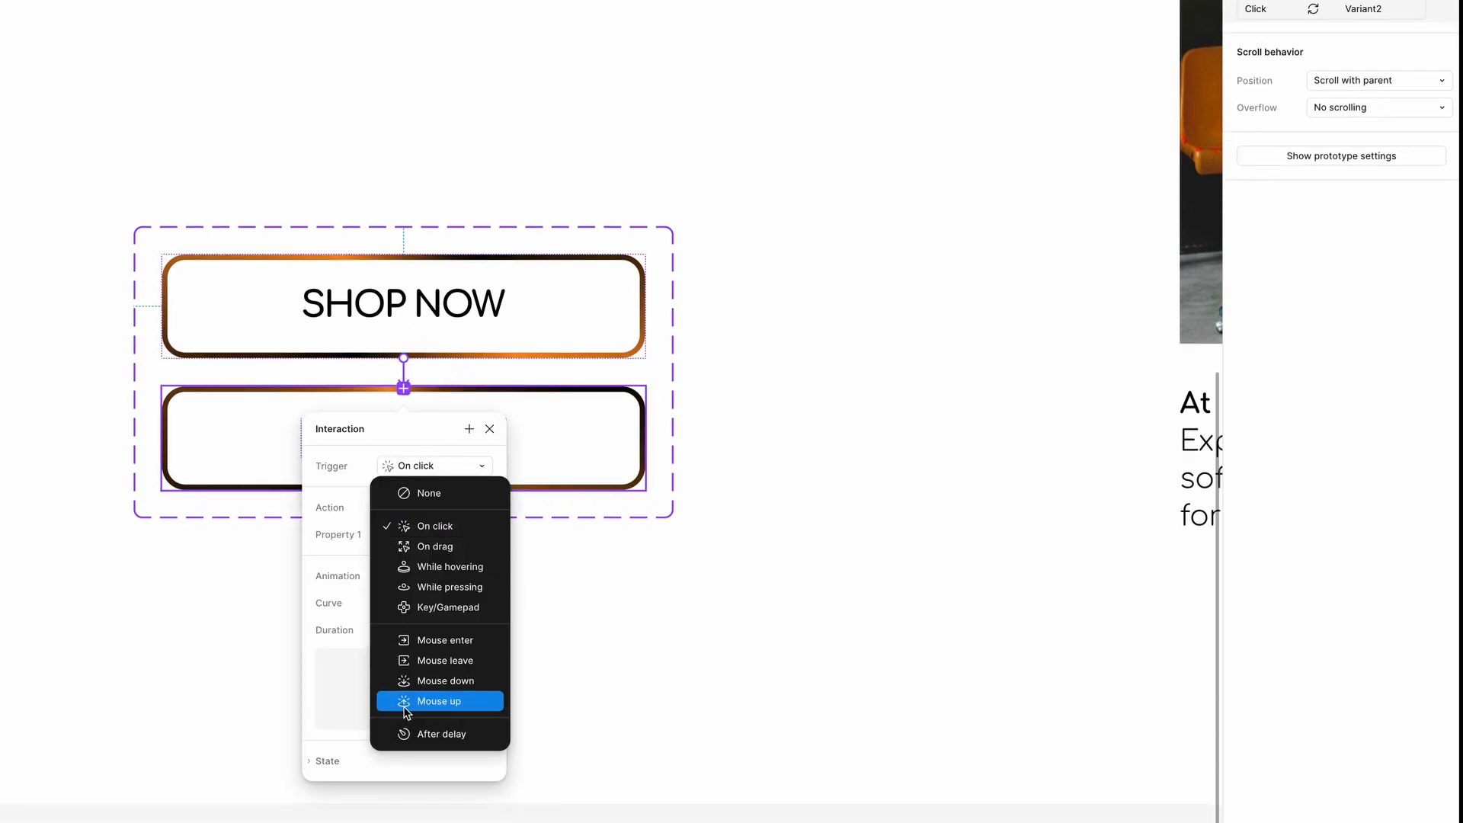
left_click(417, 733)
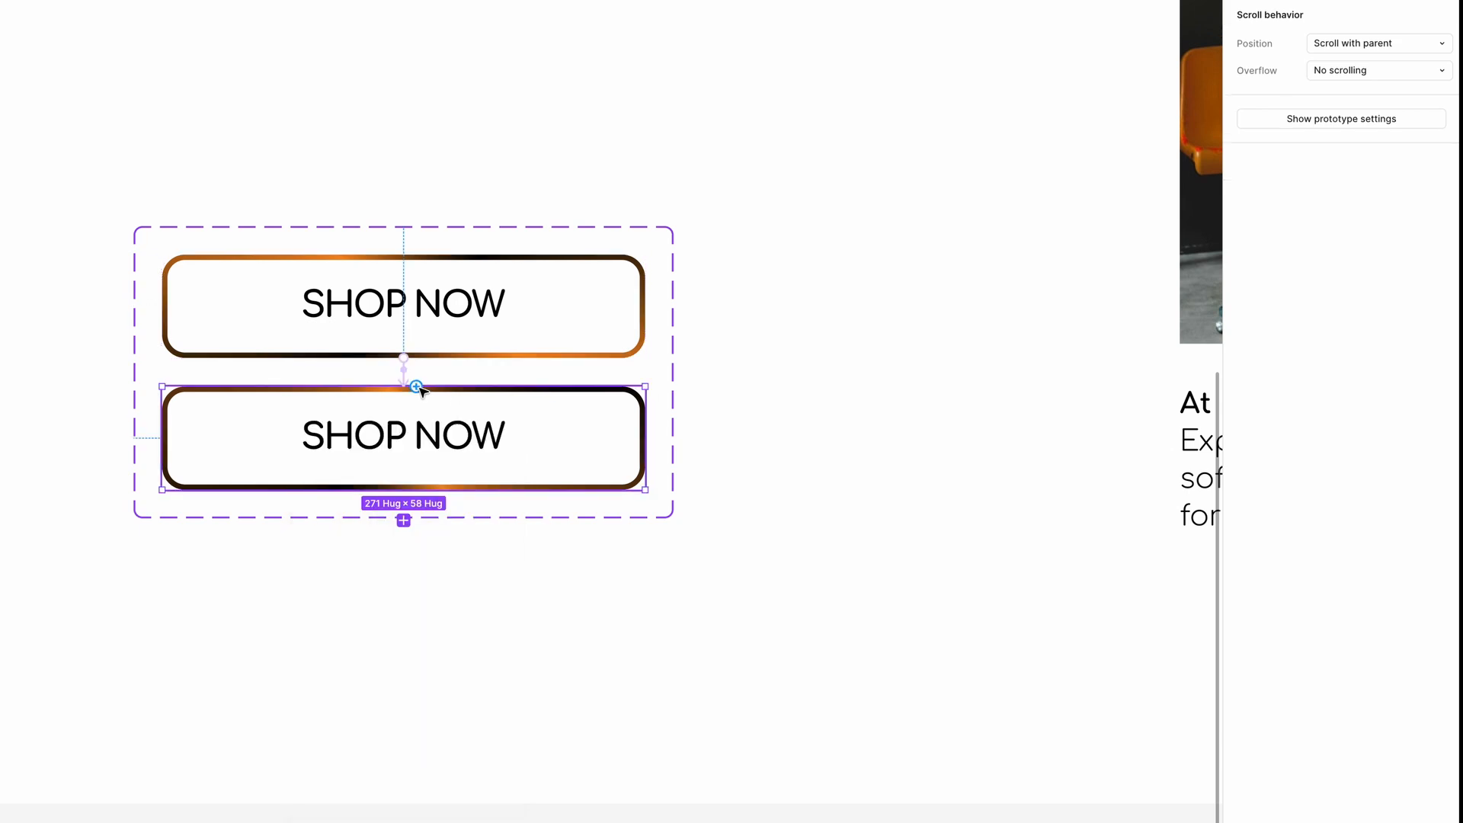
Connect Variant2 back to the Default variant with an After delay trigger.
left_click_drag(417, 387, 428, 336)
left_click(394, 437)
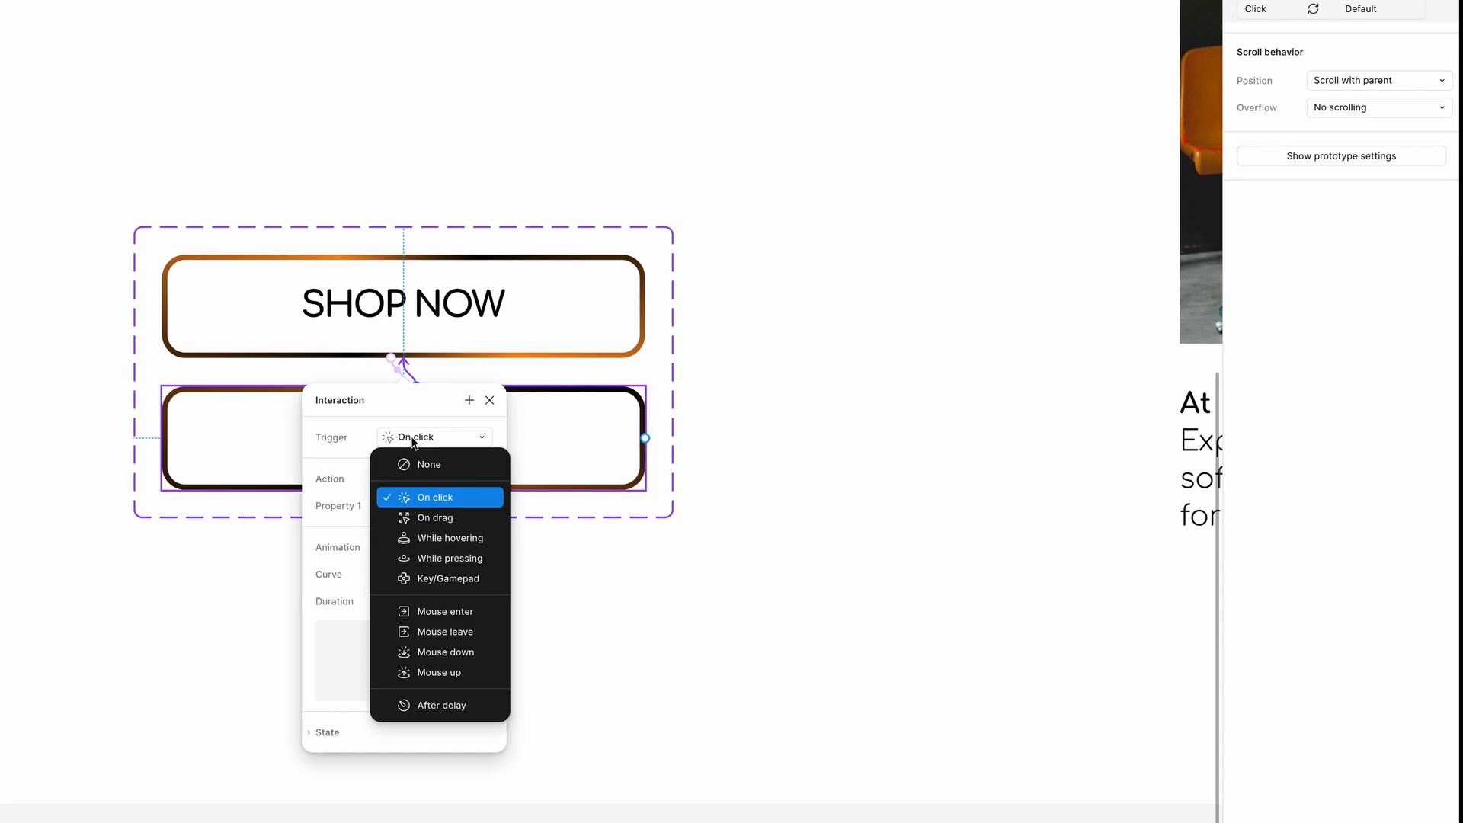
left_click(434, 705)
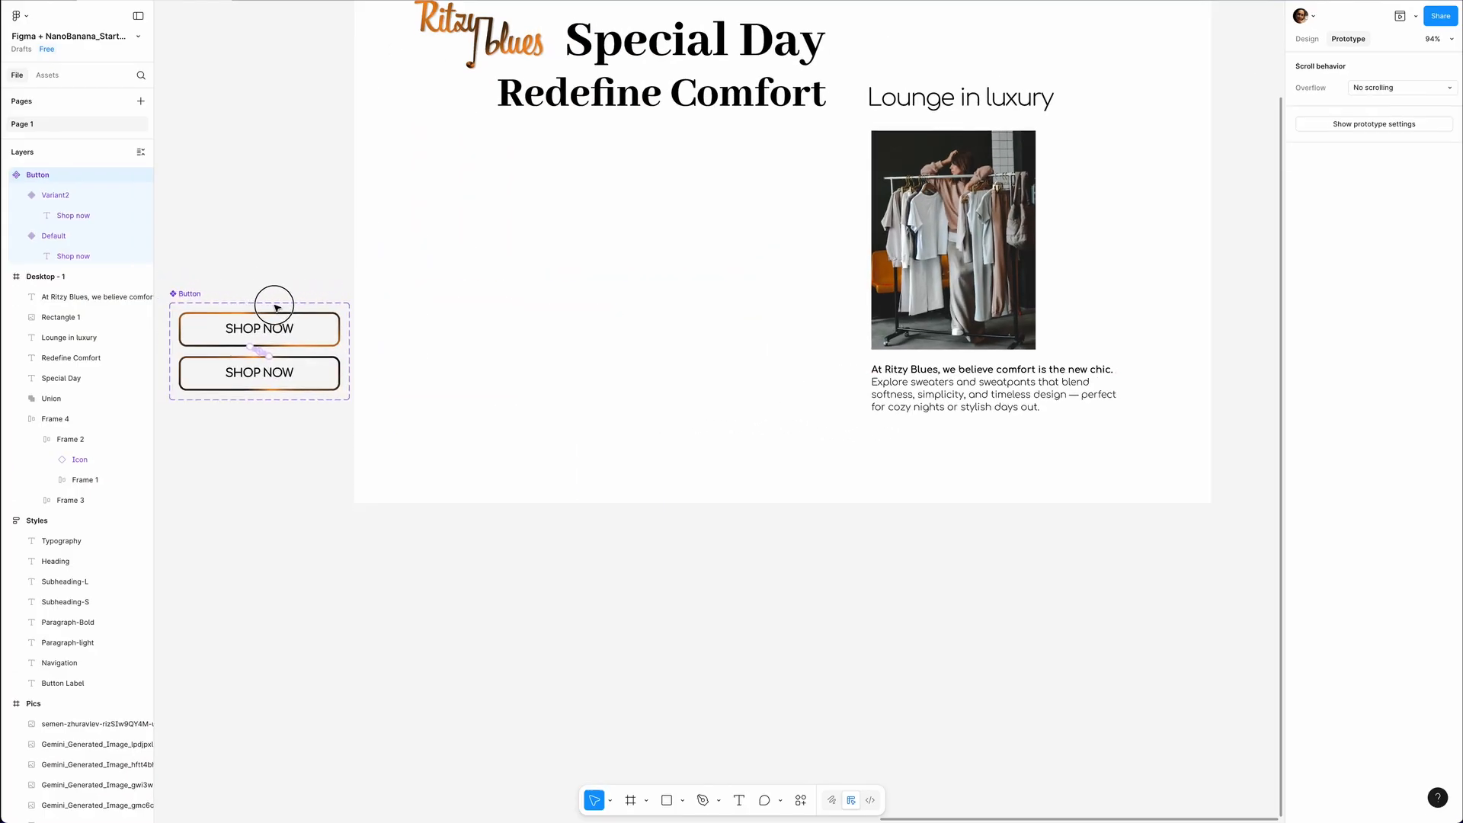
Insert an instance of the Button component below the headings in Desktop - 1 and preview the page prototype.
left_click_drag(274, 304, 266, 305)
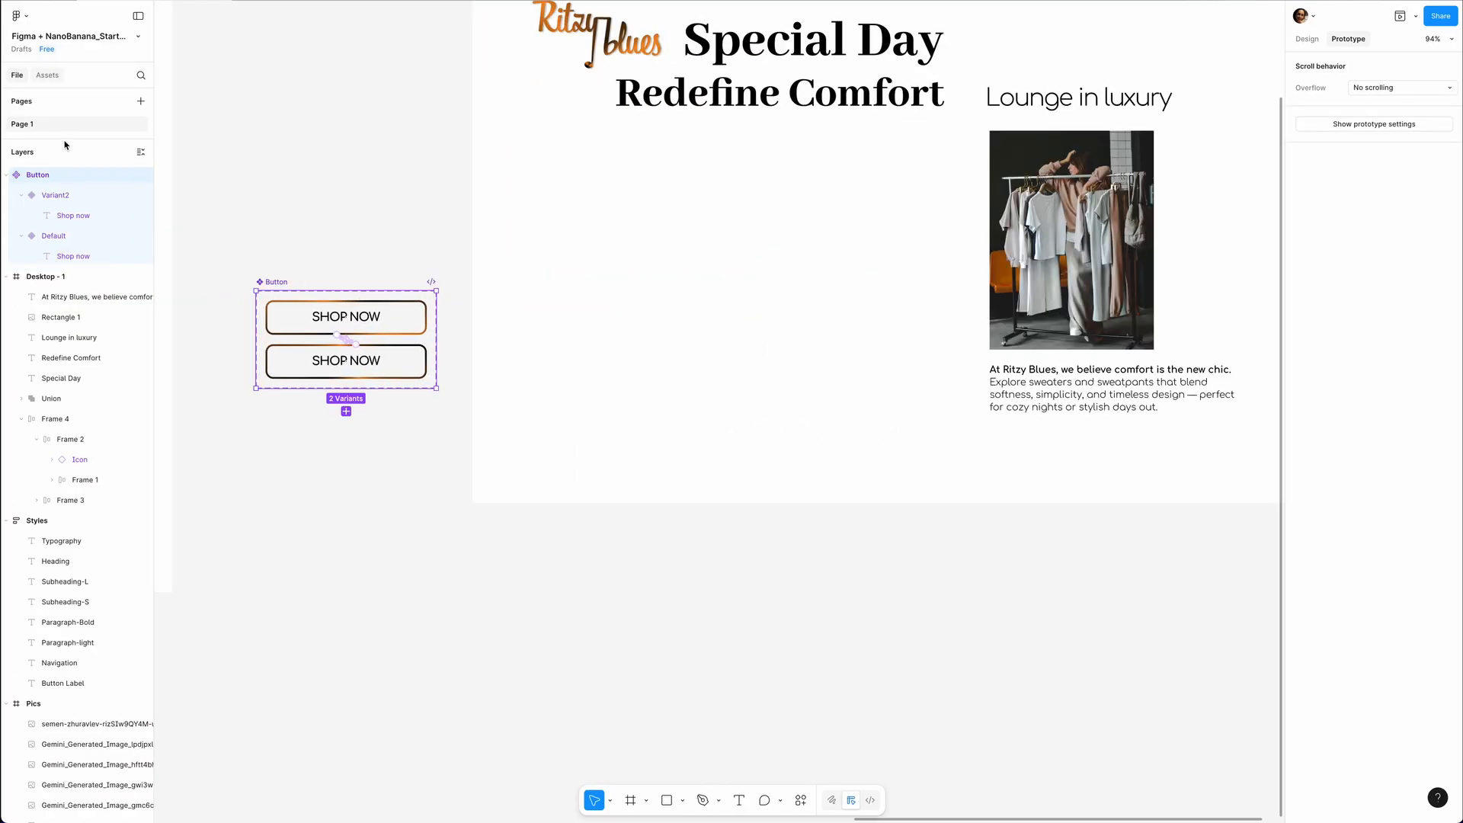
left_click(58, 74)
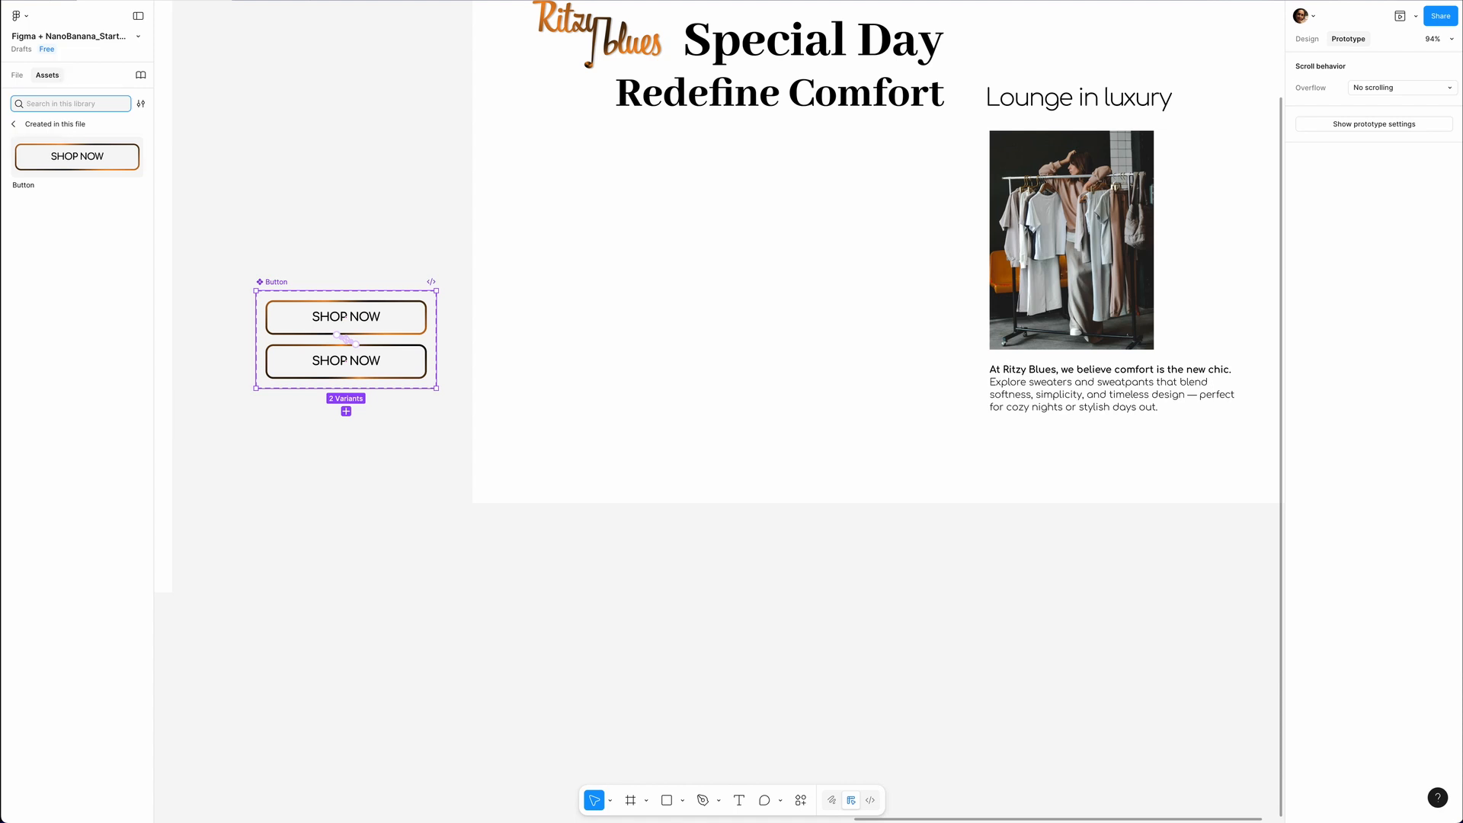
left_click(79, 166)
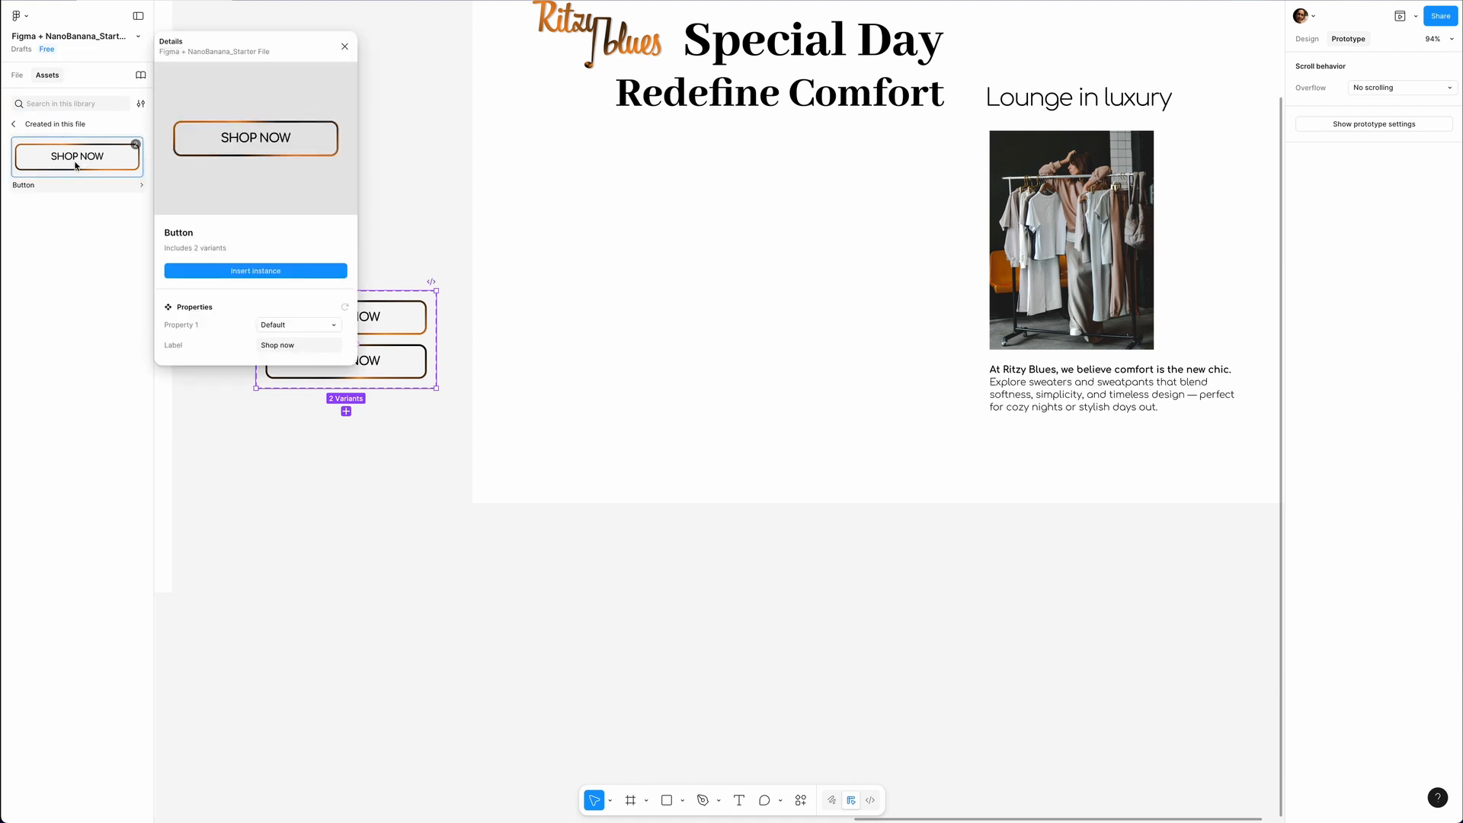
left_click(268, 271)
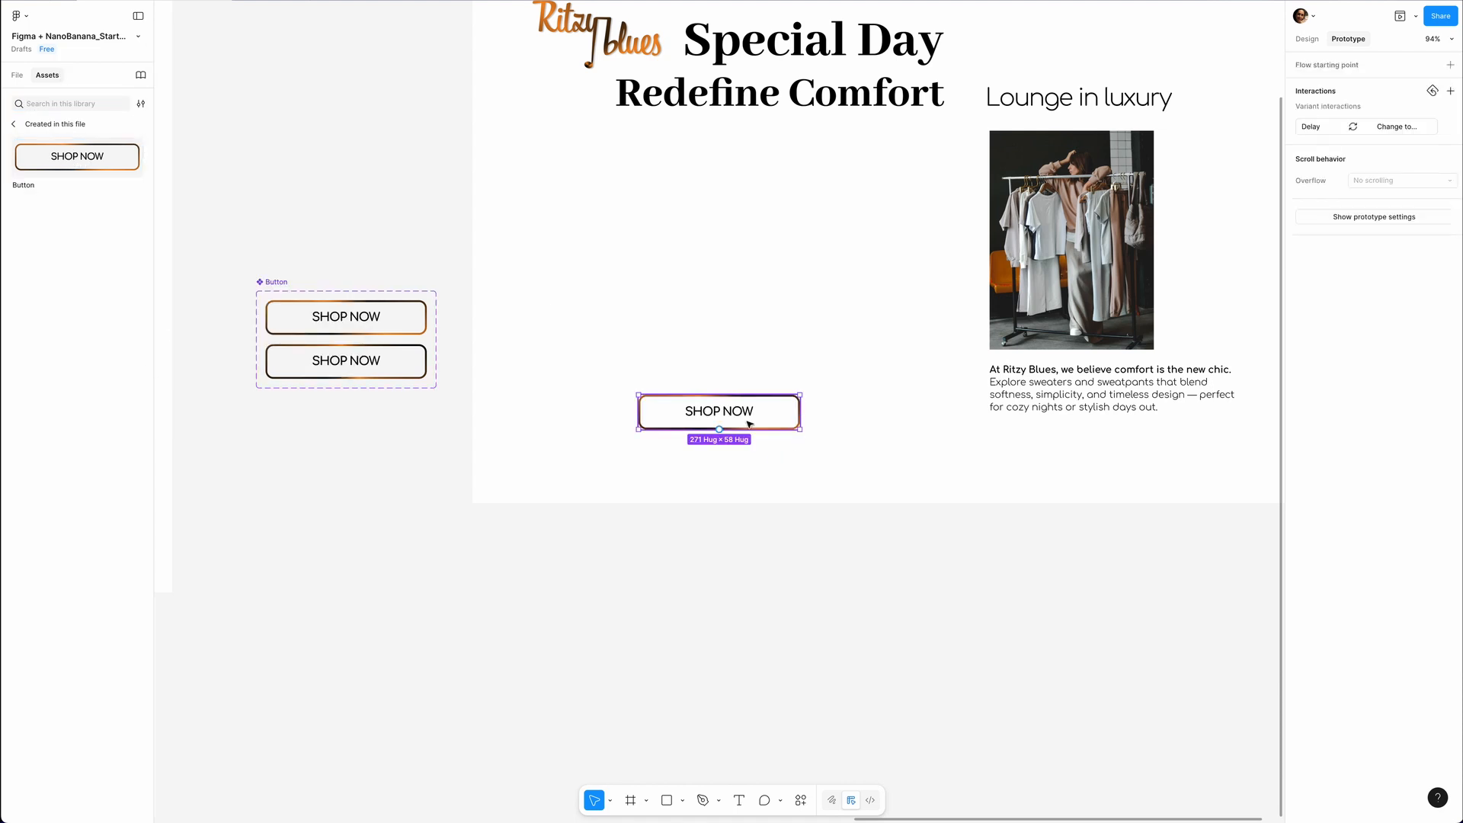
left_click_drag(738, 412, 778, 300)
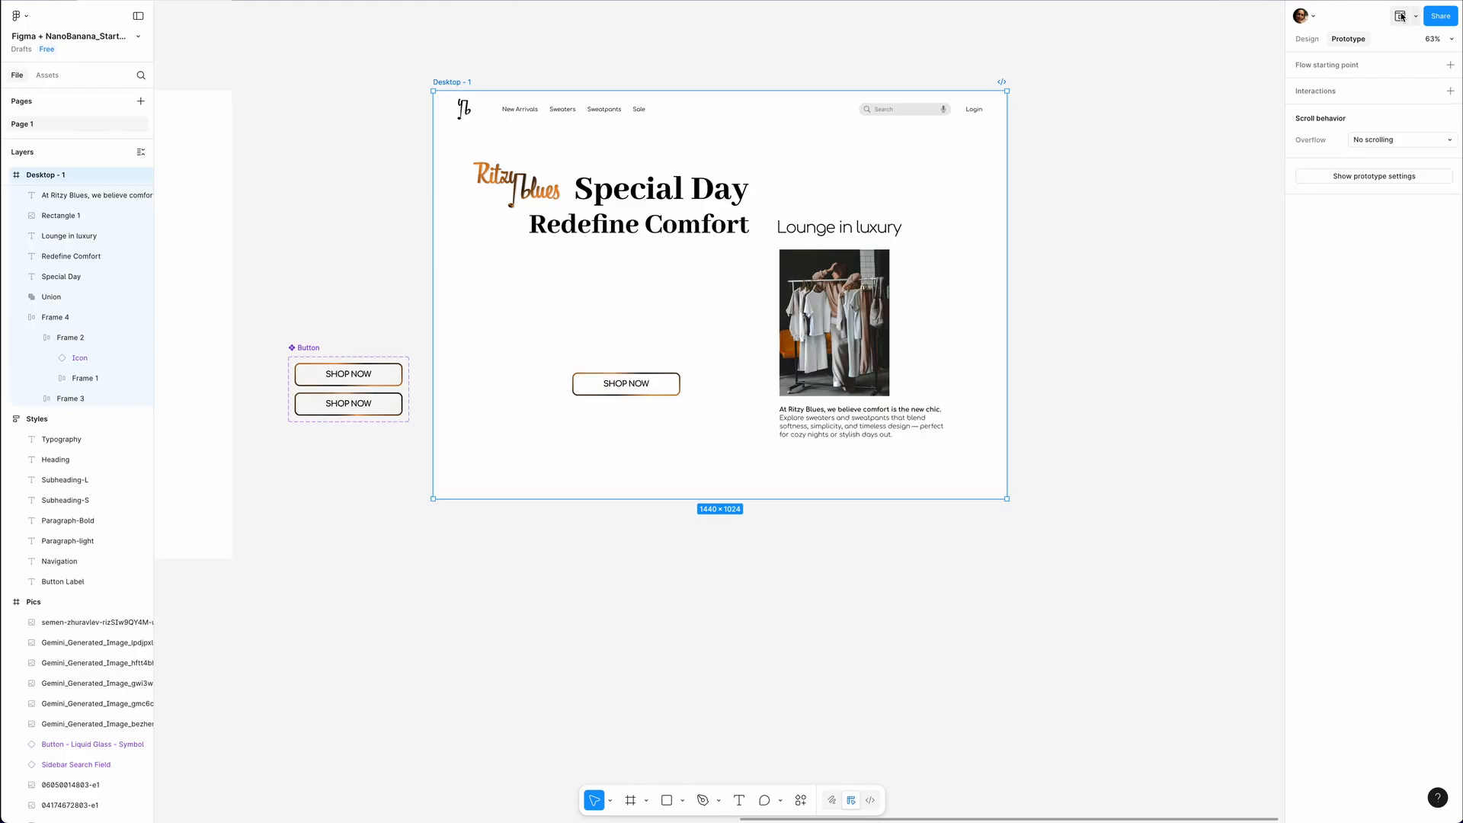
left_click(1401, 16)
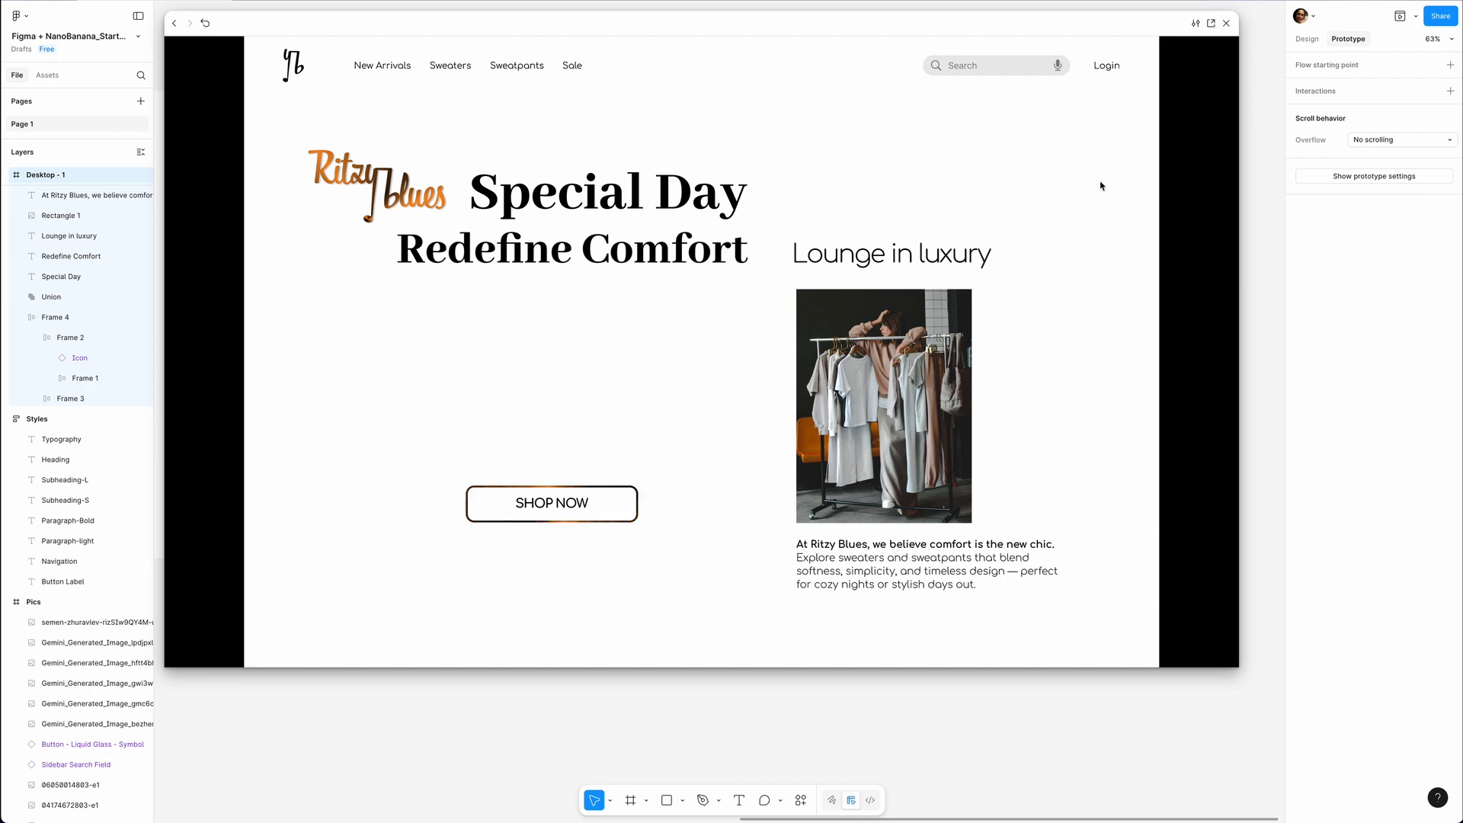
left_click(1227, 24)
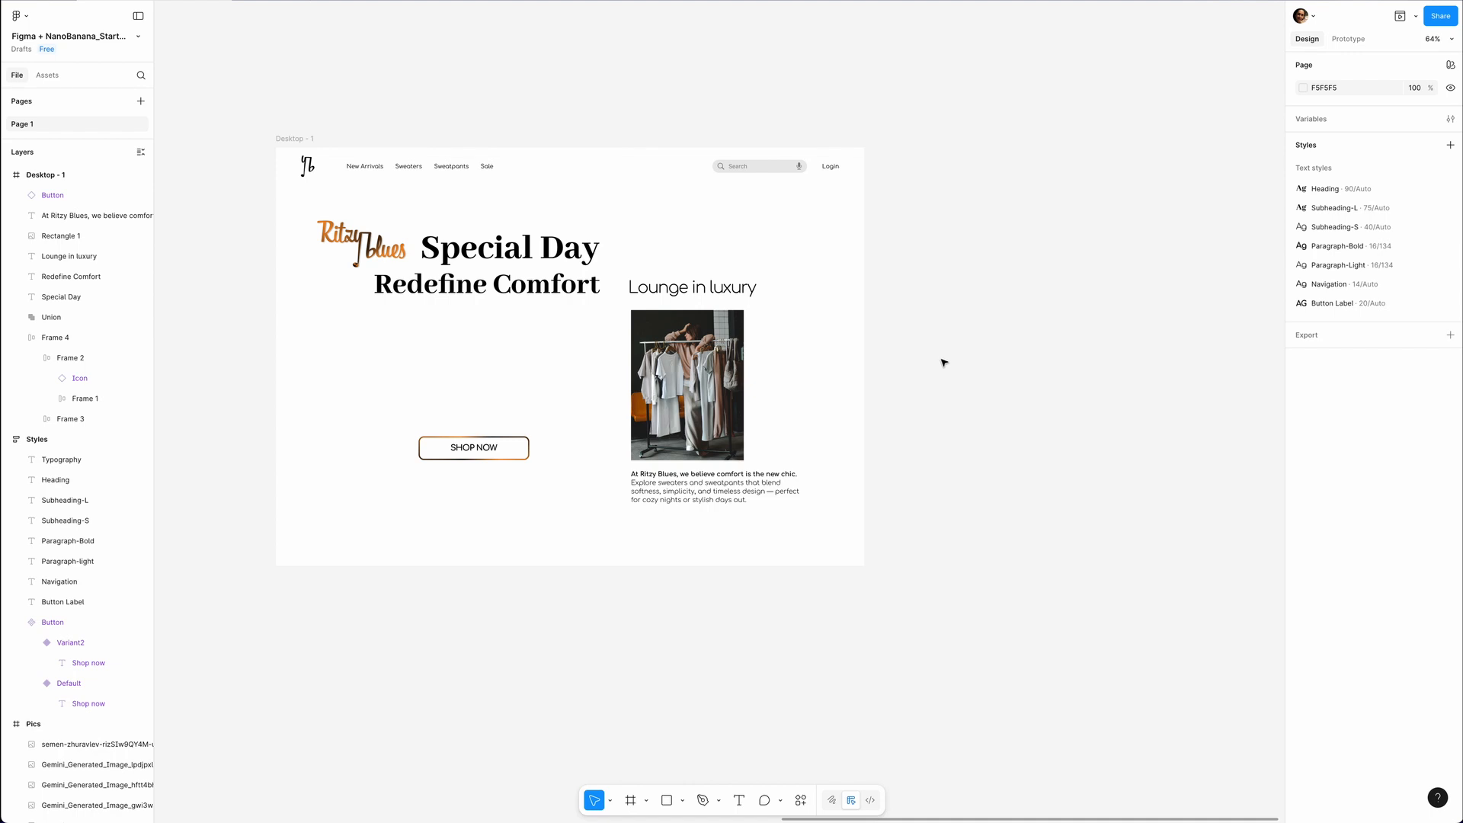
Duplicate the Desktop - 1 frame with all its content directly beside the original.
left_click(288, 140)
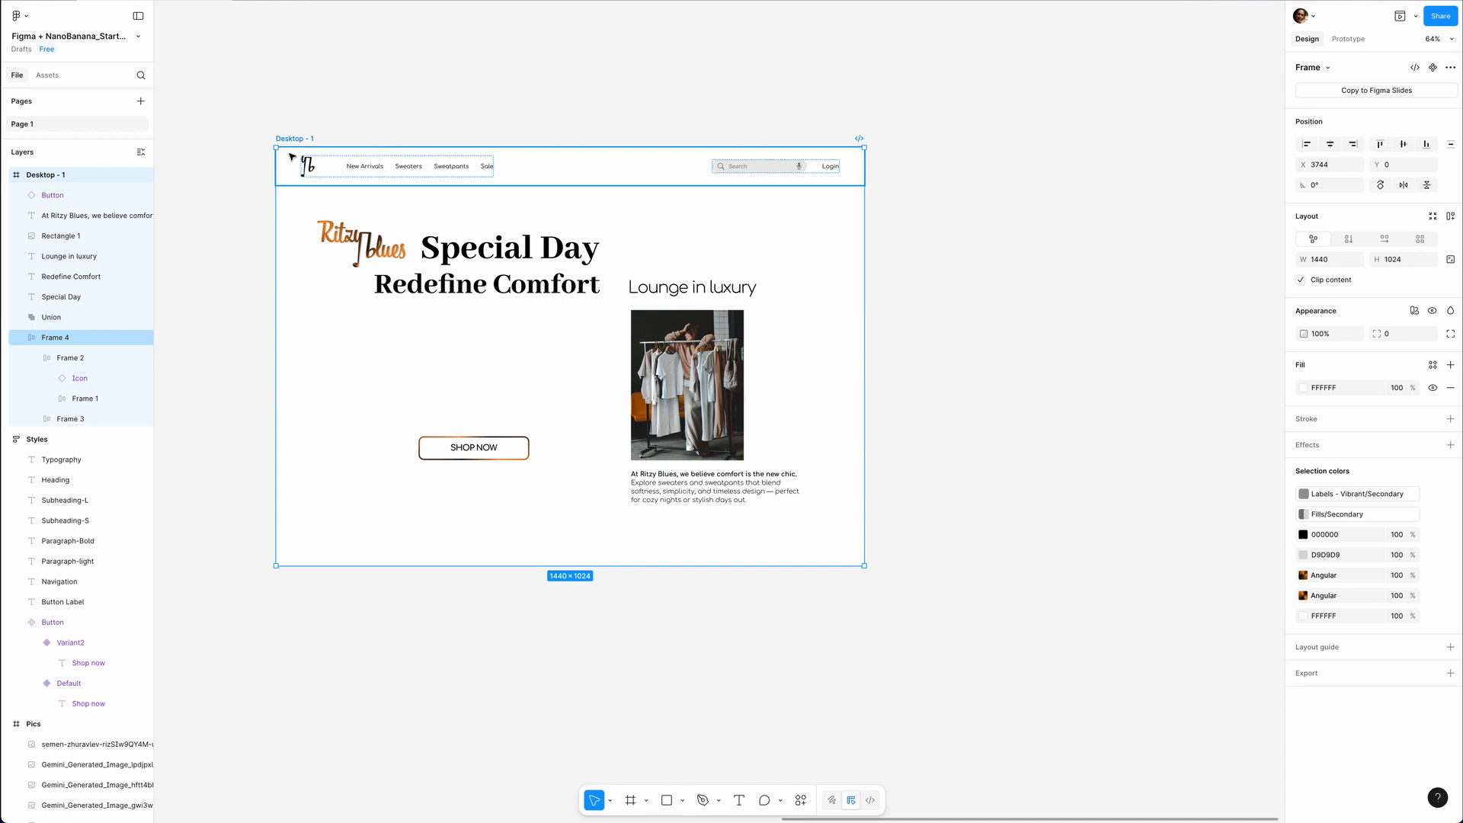
key("f")
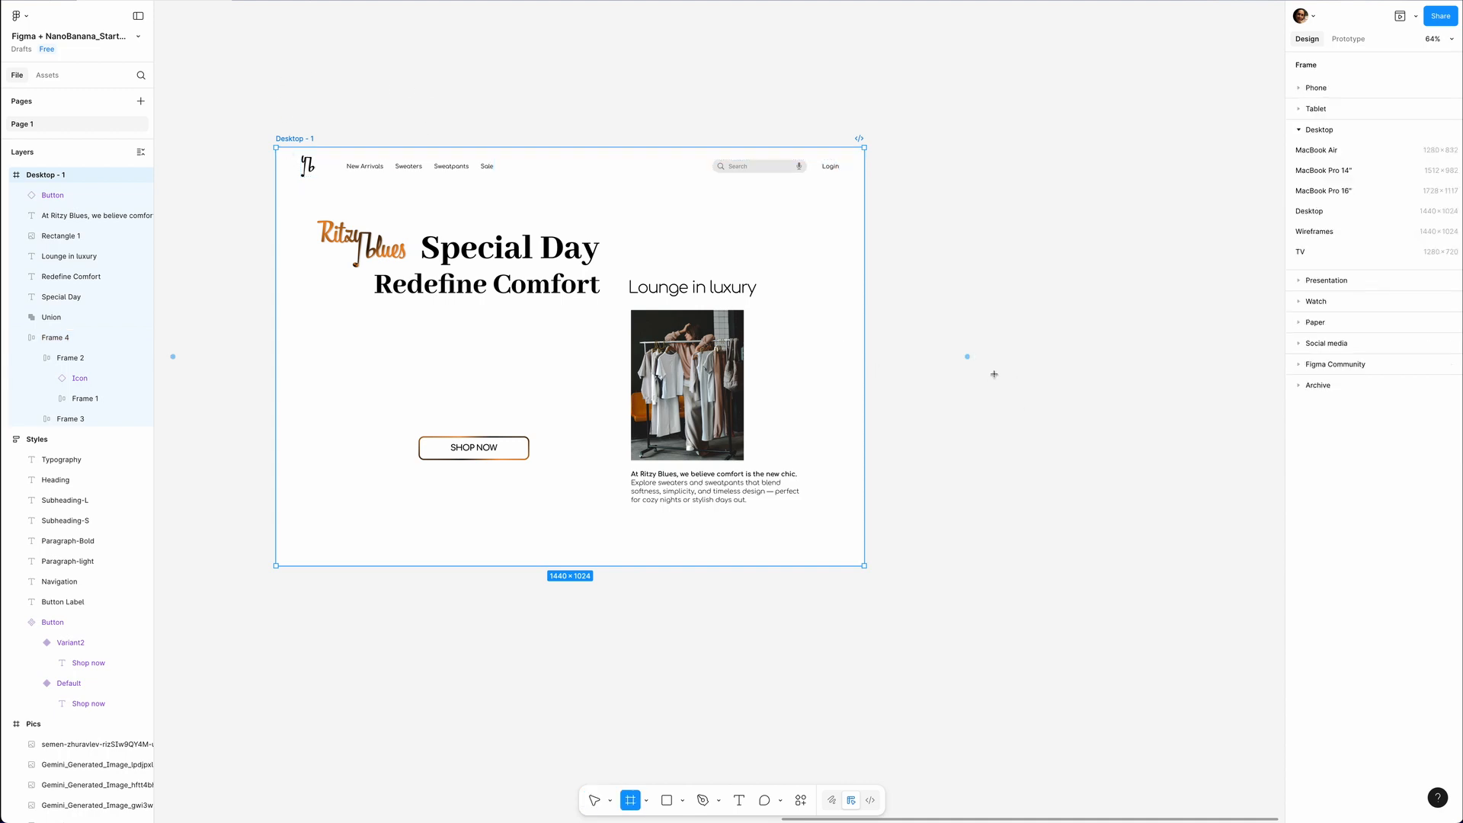
left_click(967, 356)
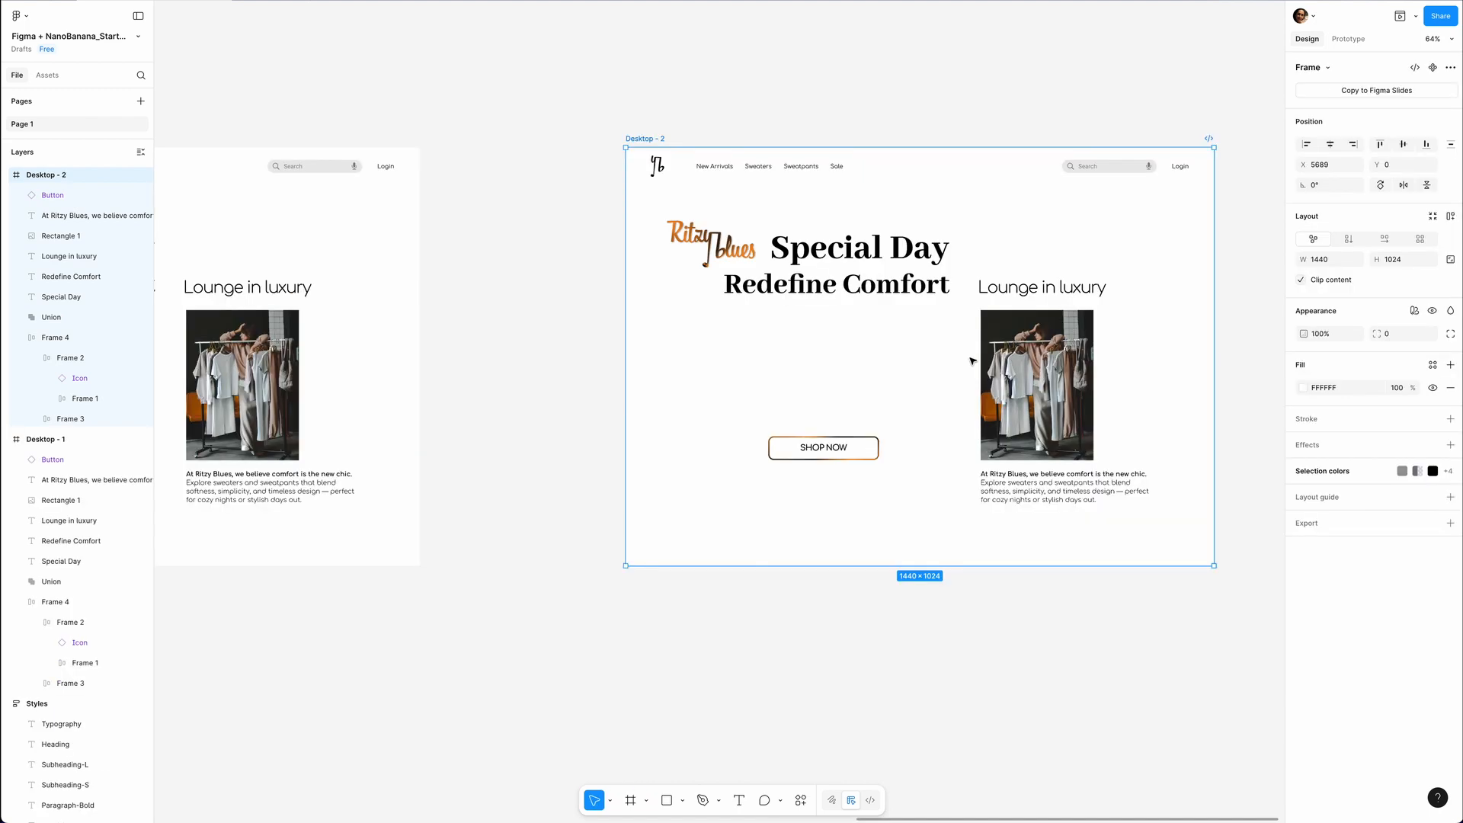
Rename the Union layer as Logo in both the Desktop - 2 and Desktop - 1 frames.
scroll(762, 320, "right", 3)
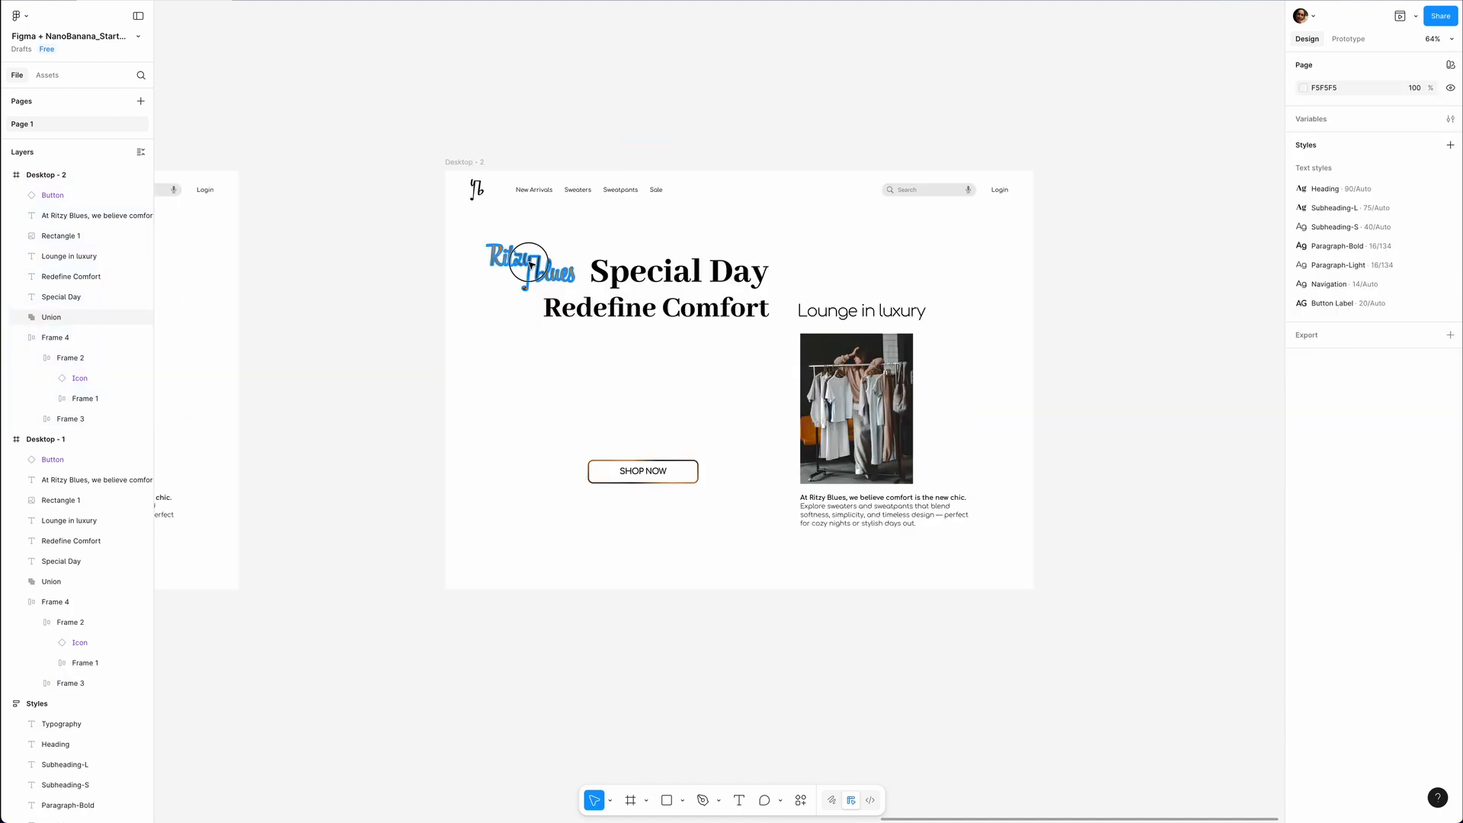
left_click(527, 259)
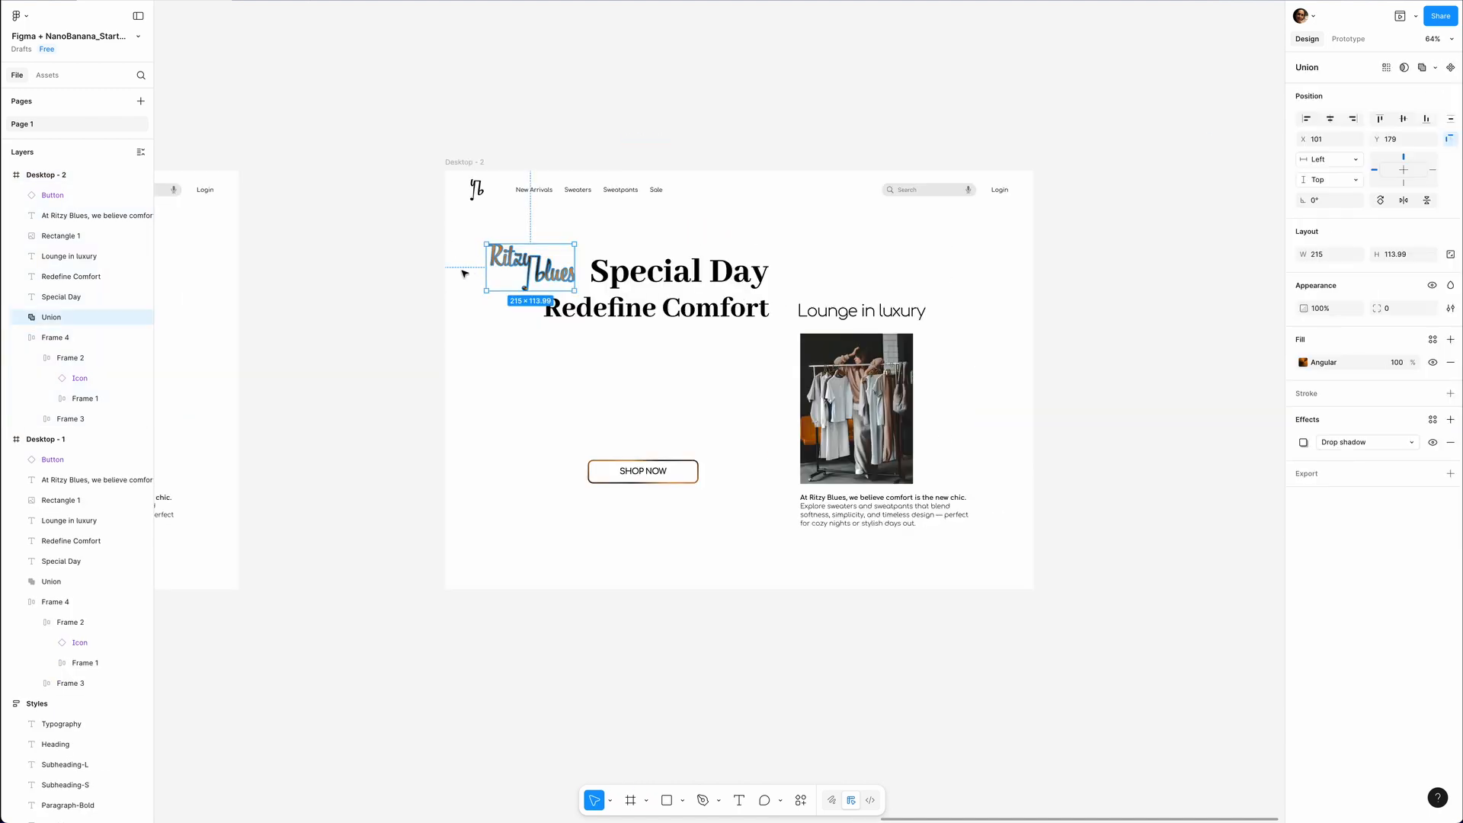
double_click(52, 318)
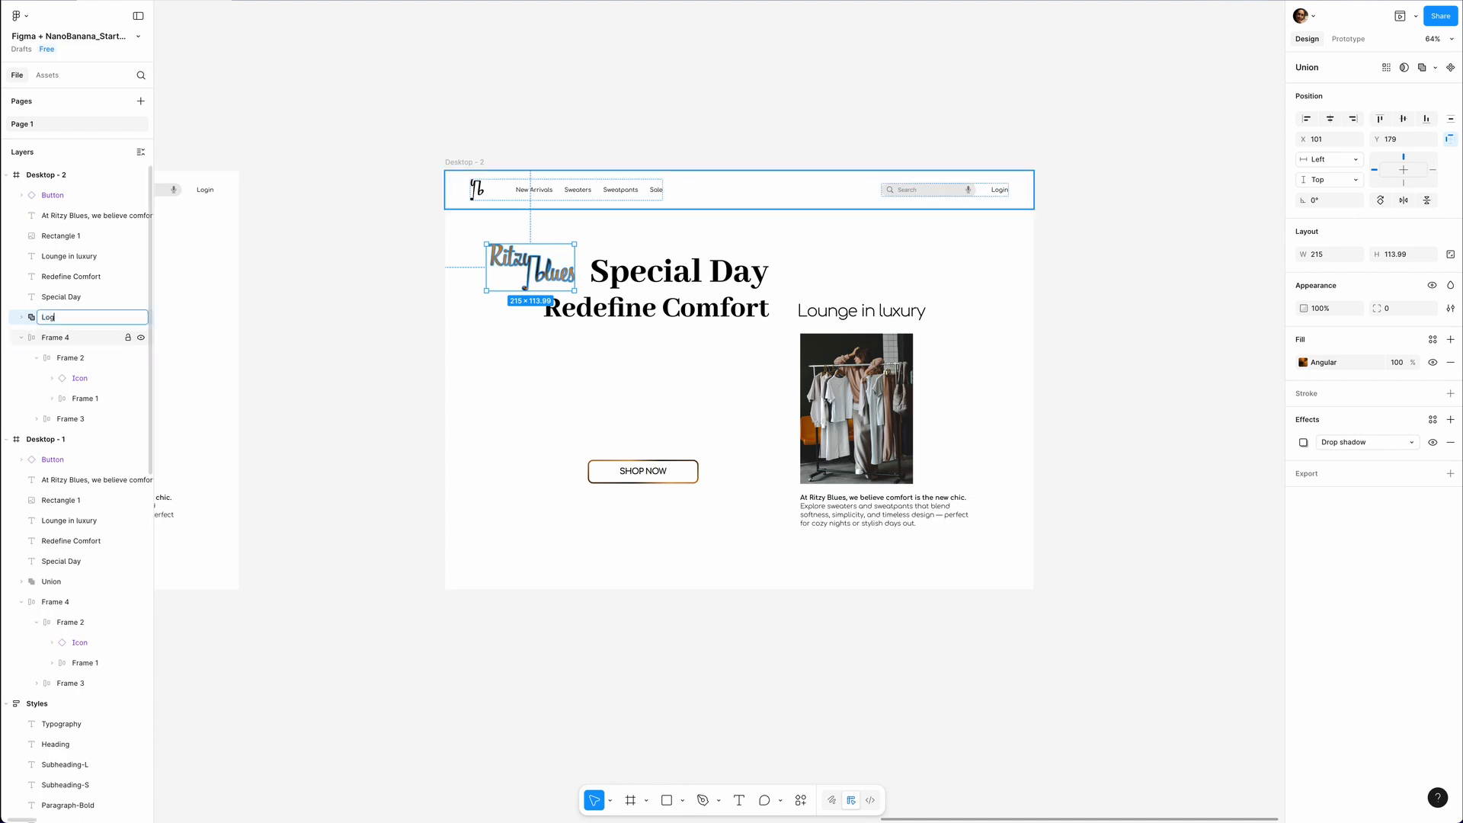
key("Return")
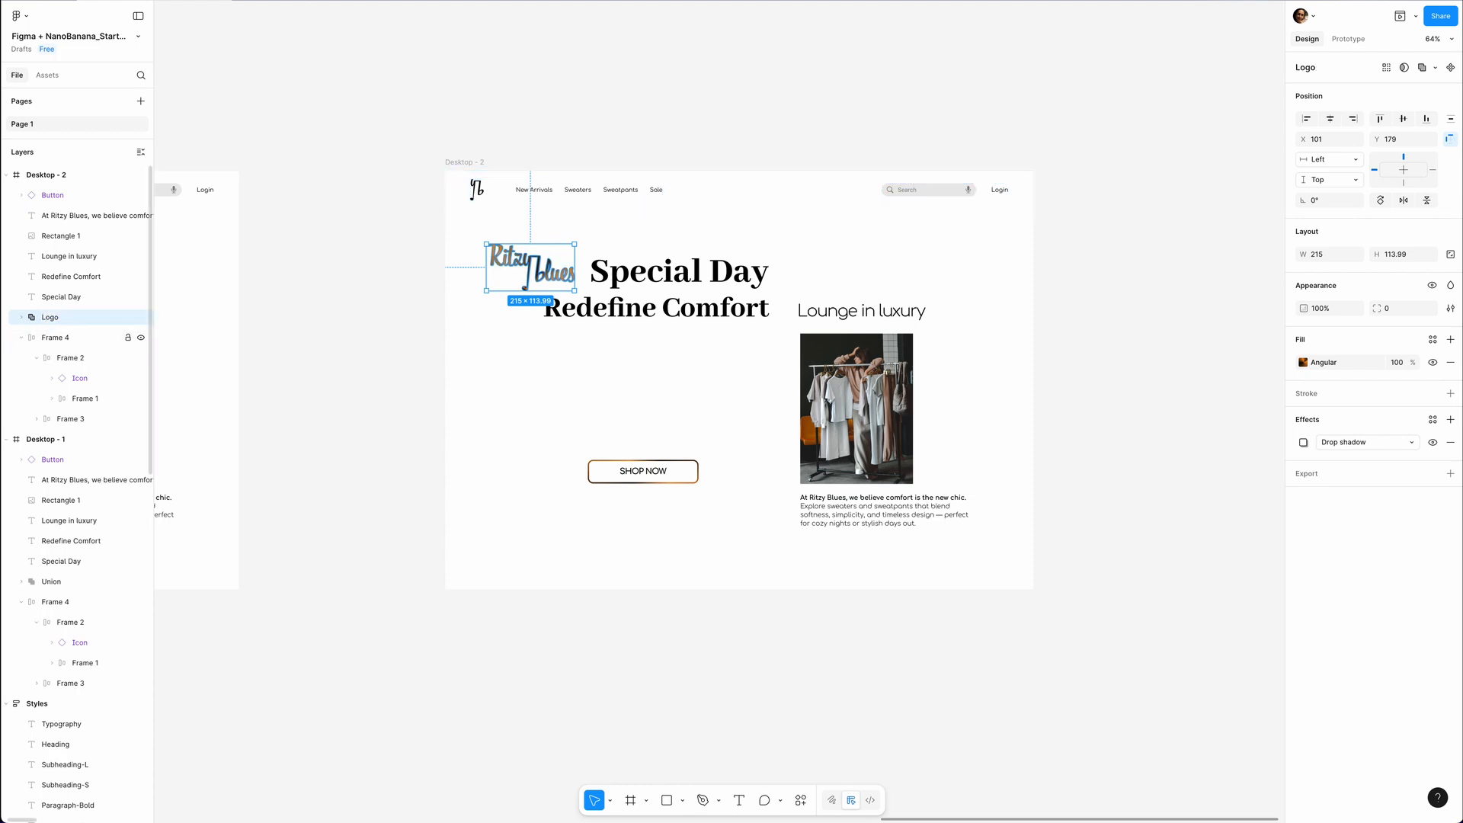
double_click(52, 581)
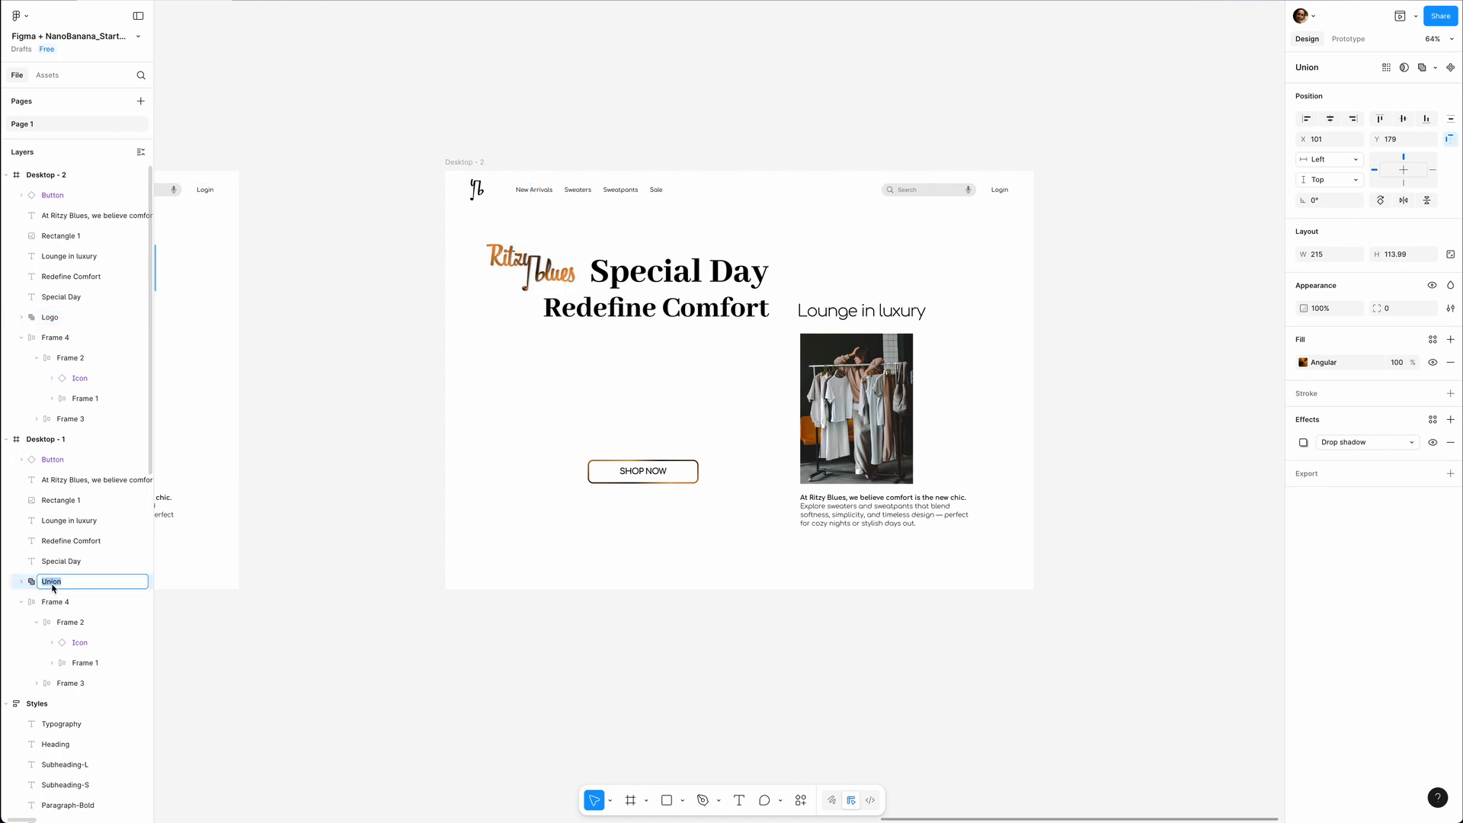
type("Logo")
key("Return")
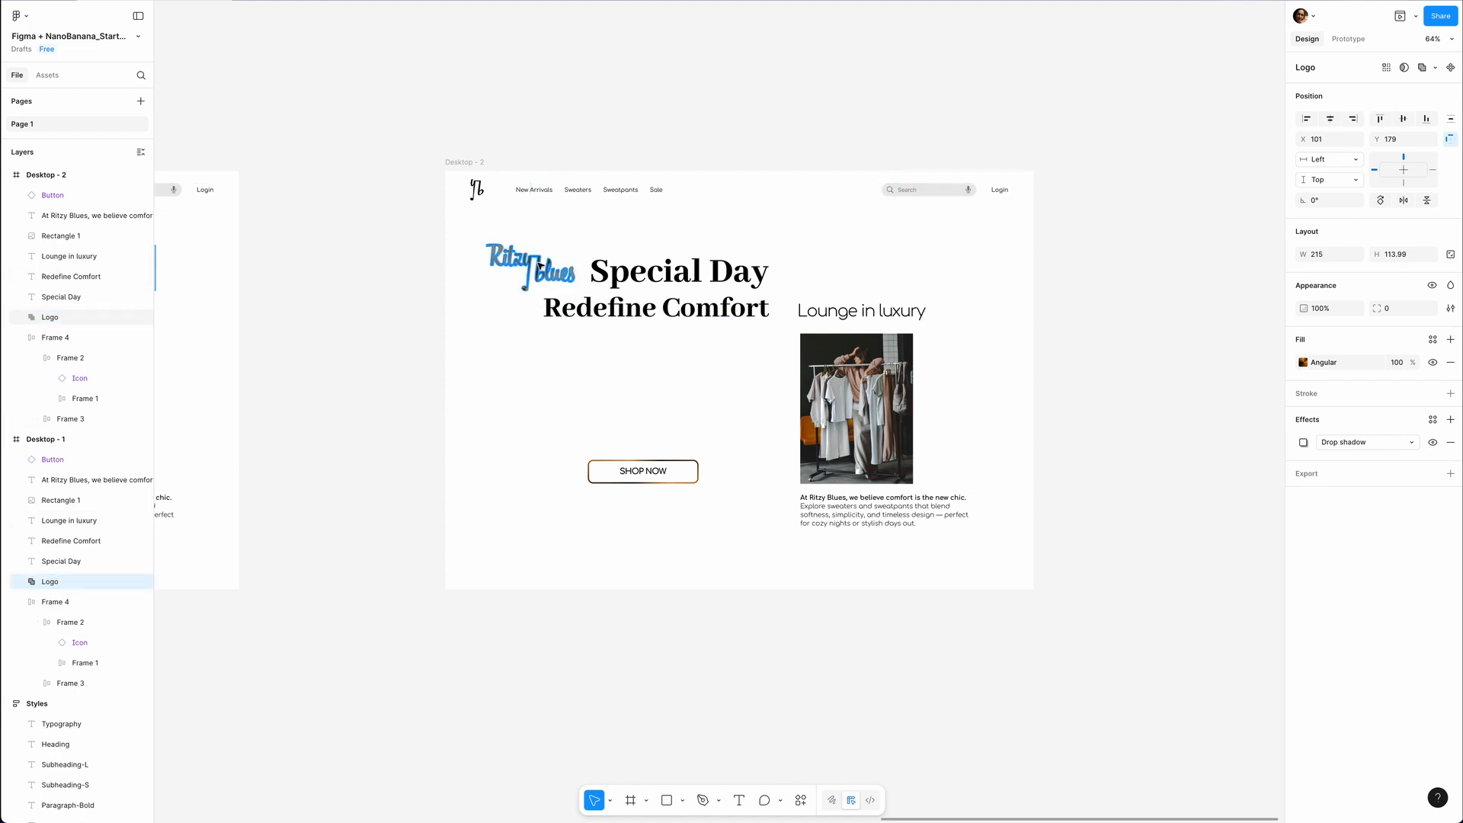
Hide the logo in Desktop - 2 and replace its two headline lines with the single heading "Find Your Fit".
left_click(559, 283)
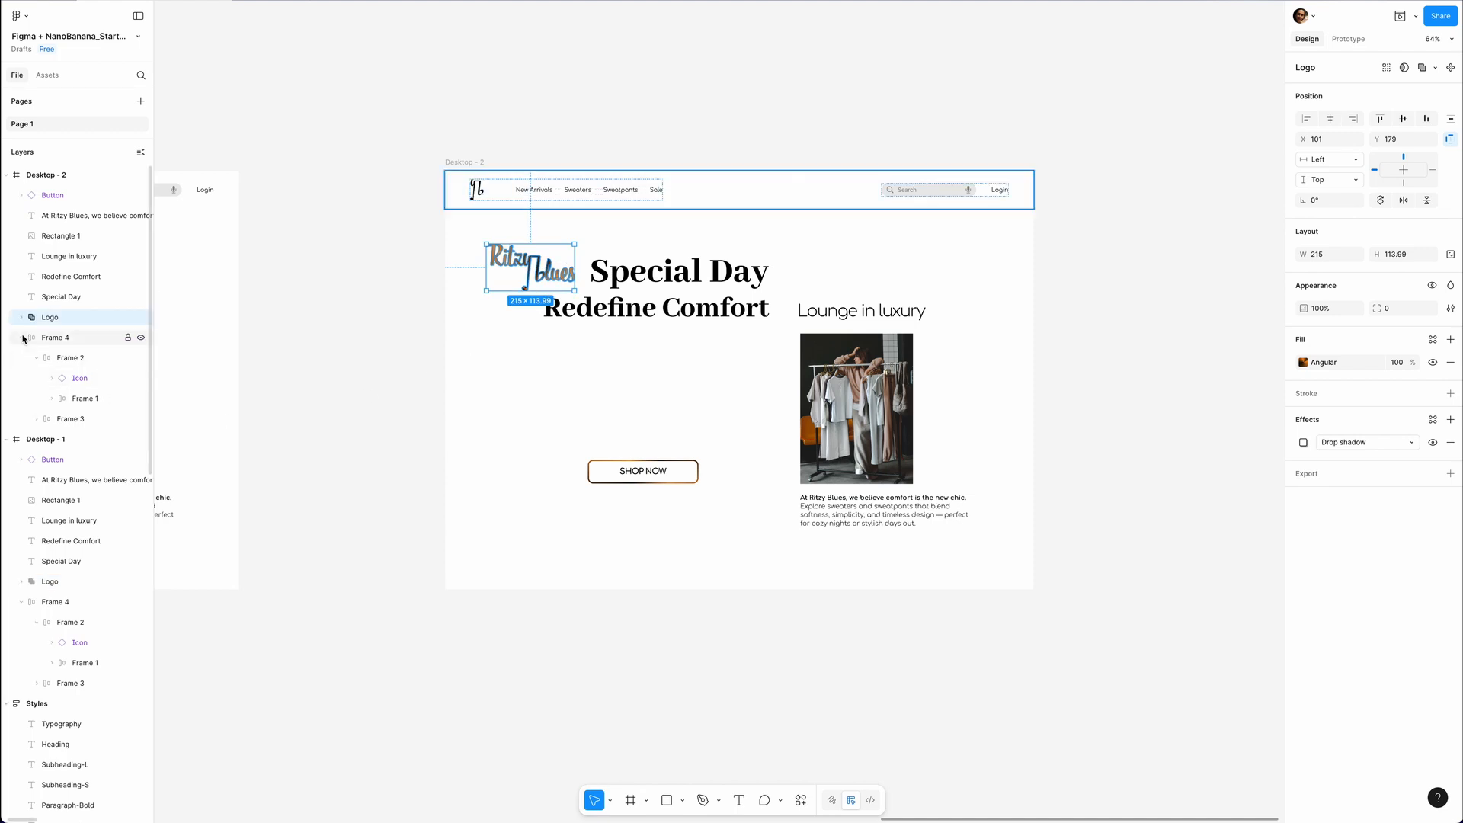
left_click(140, 317)
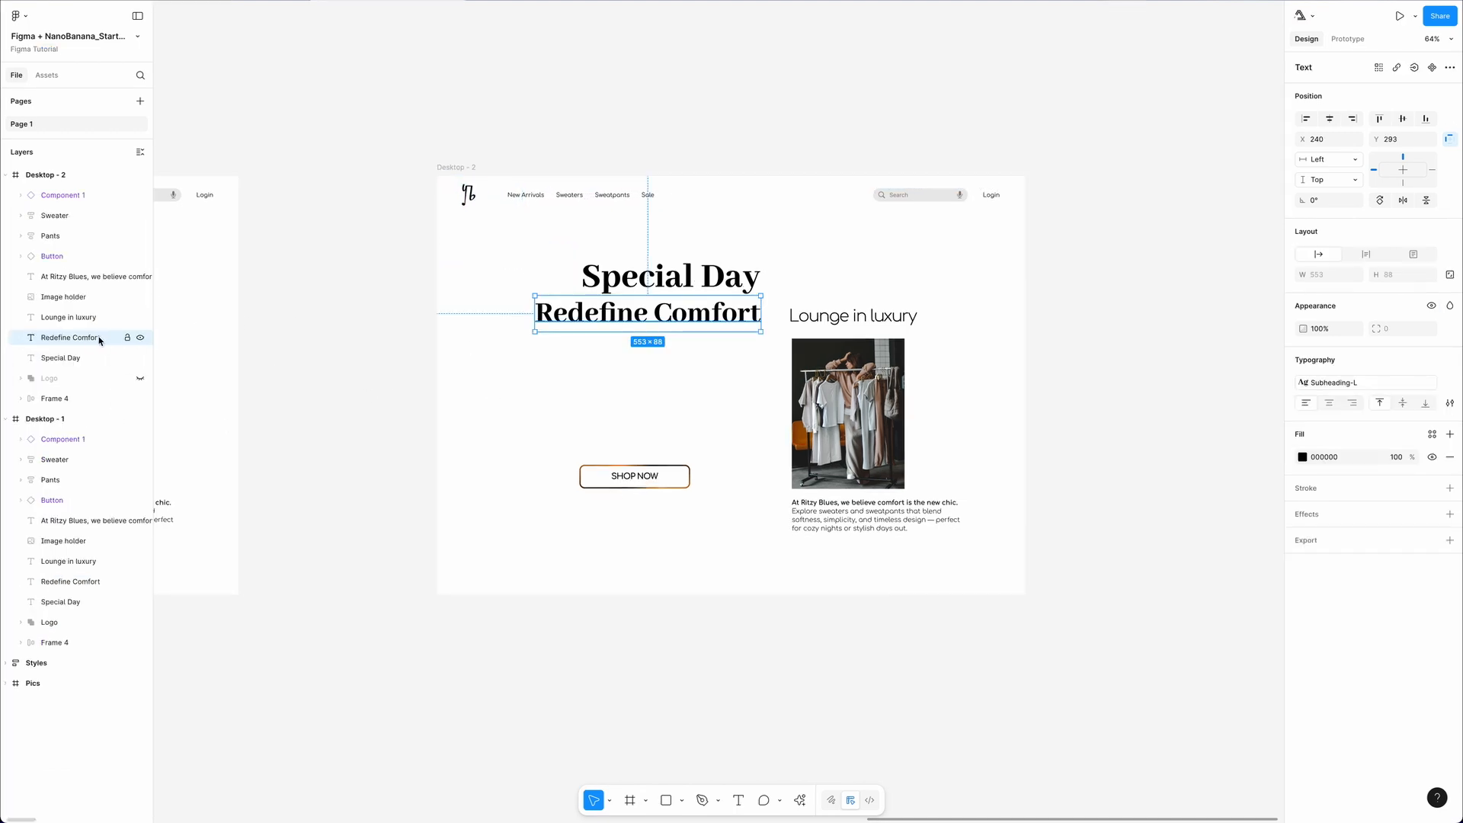
left_click(140, 337)
type("Find Your Fit")
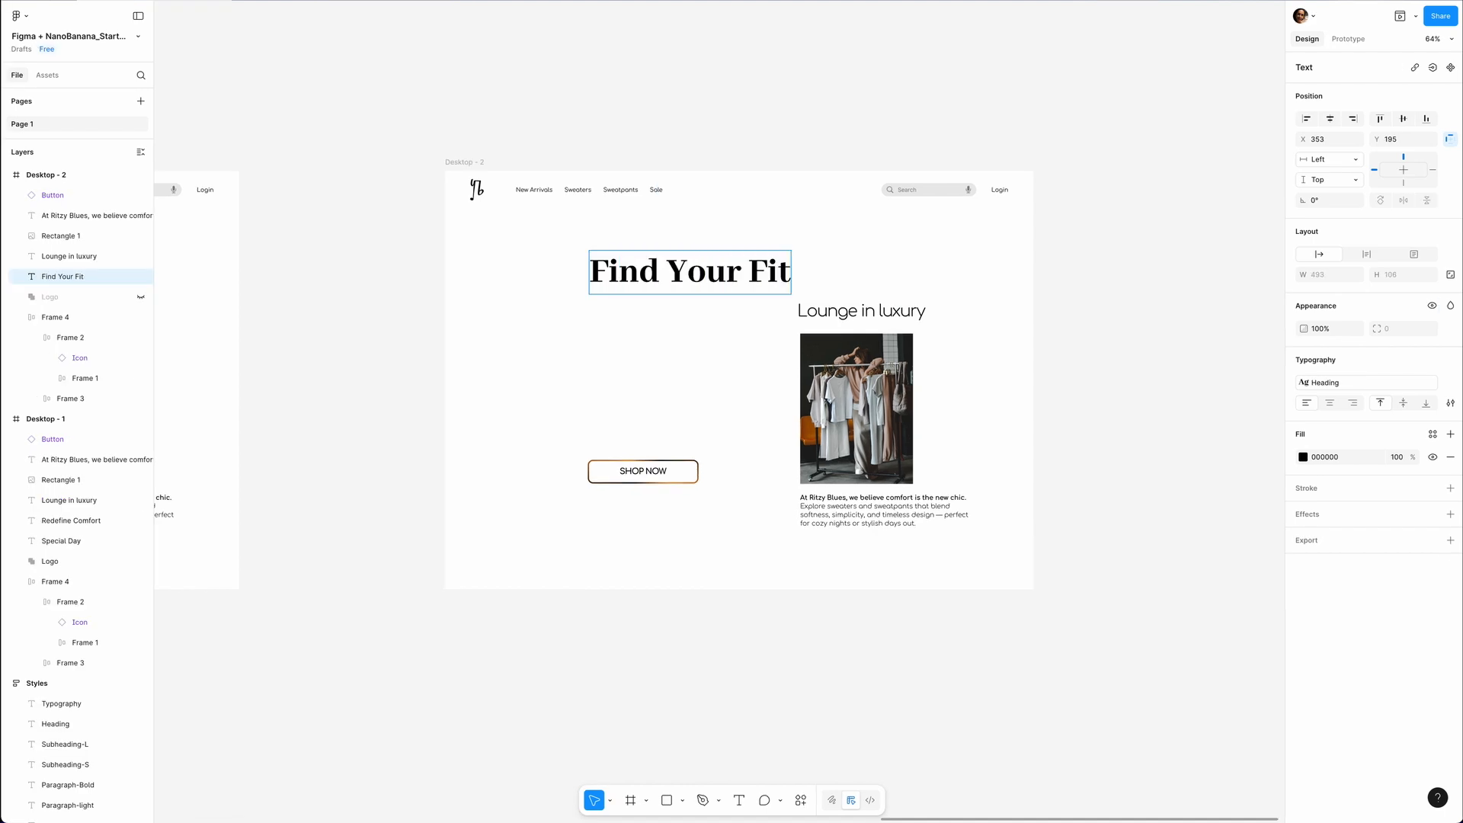
Set the subheading to "Choose Your Cozy Look" level with the heading and move the description paragraph below the Desktop - 2 frame.
mouse_move(902, 277)
left_mouse_down()
mouse_move(875, 278)
mouse_move(889, 281)
left_mouse_up()
left_click_drag(816, 507, 816, 602)
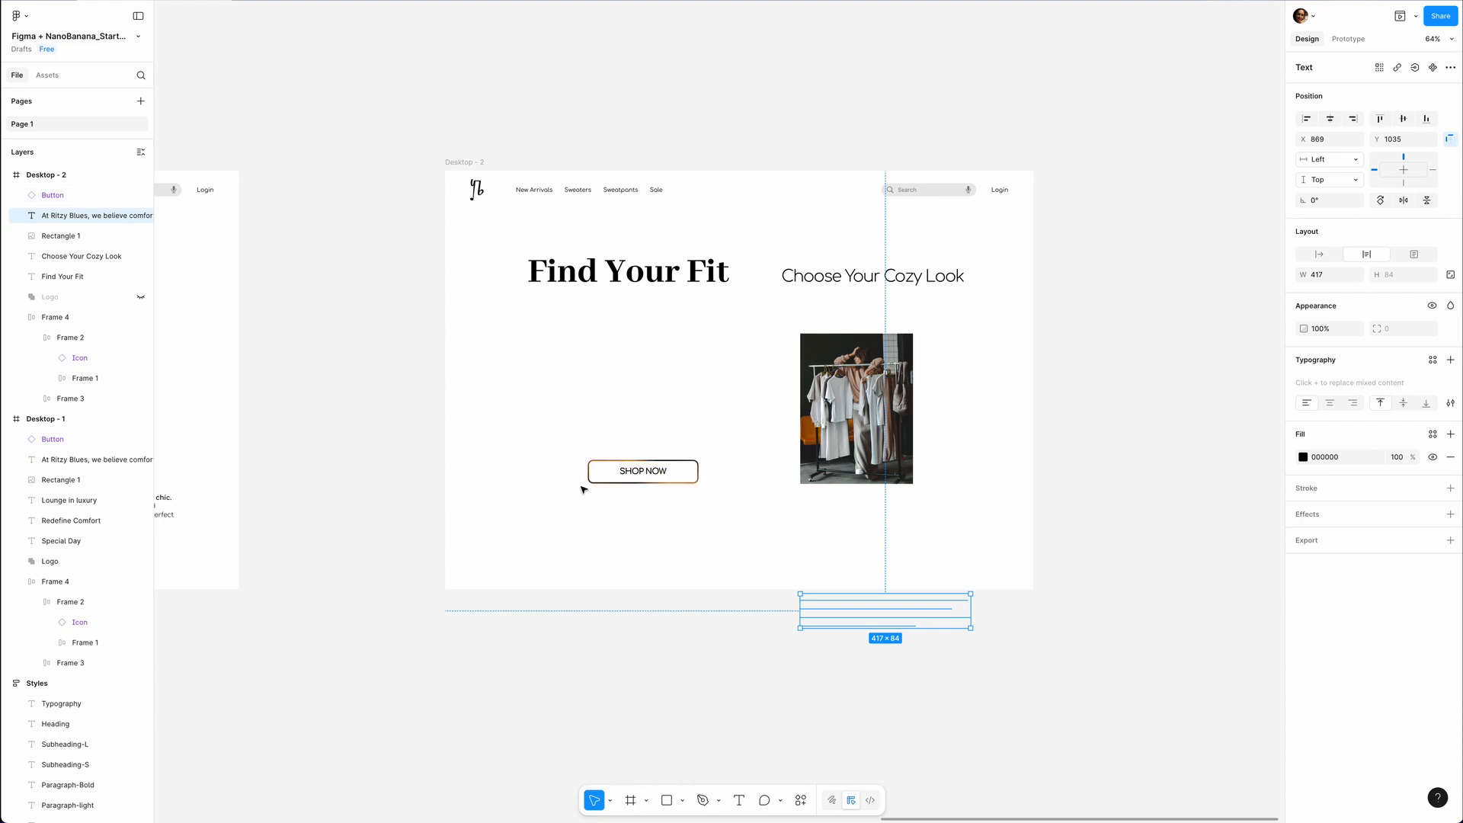
Place a copy of the first model photo from the Pics frame below the Find Your Fit heading in Desktop - 2.
scroll(583, 490, "down", 5)
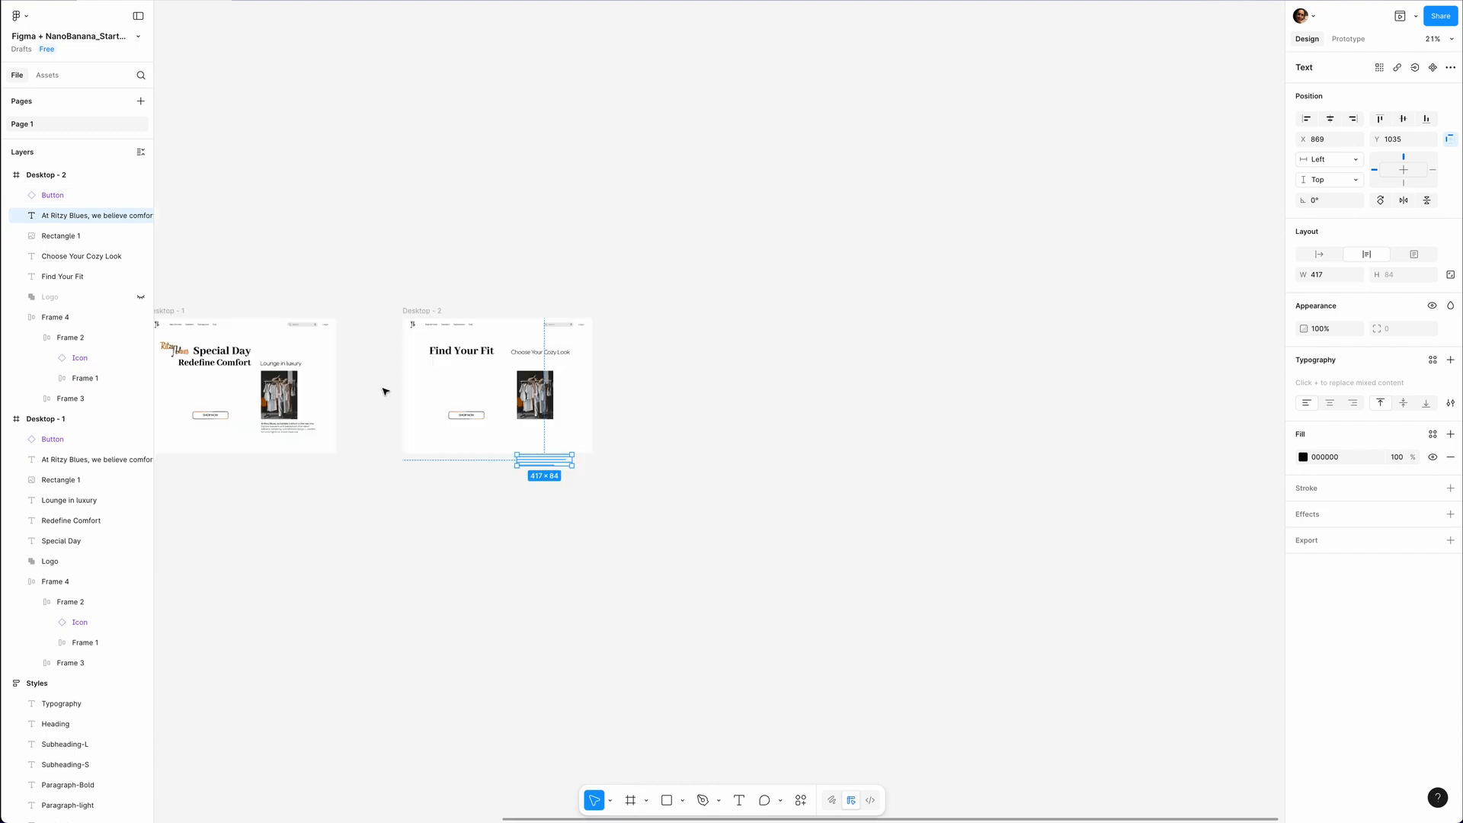
scroll(386, 391, "left", 5)
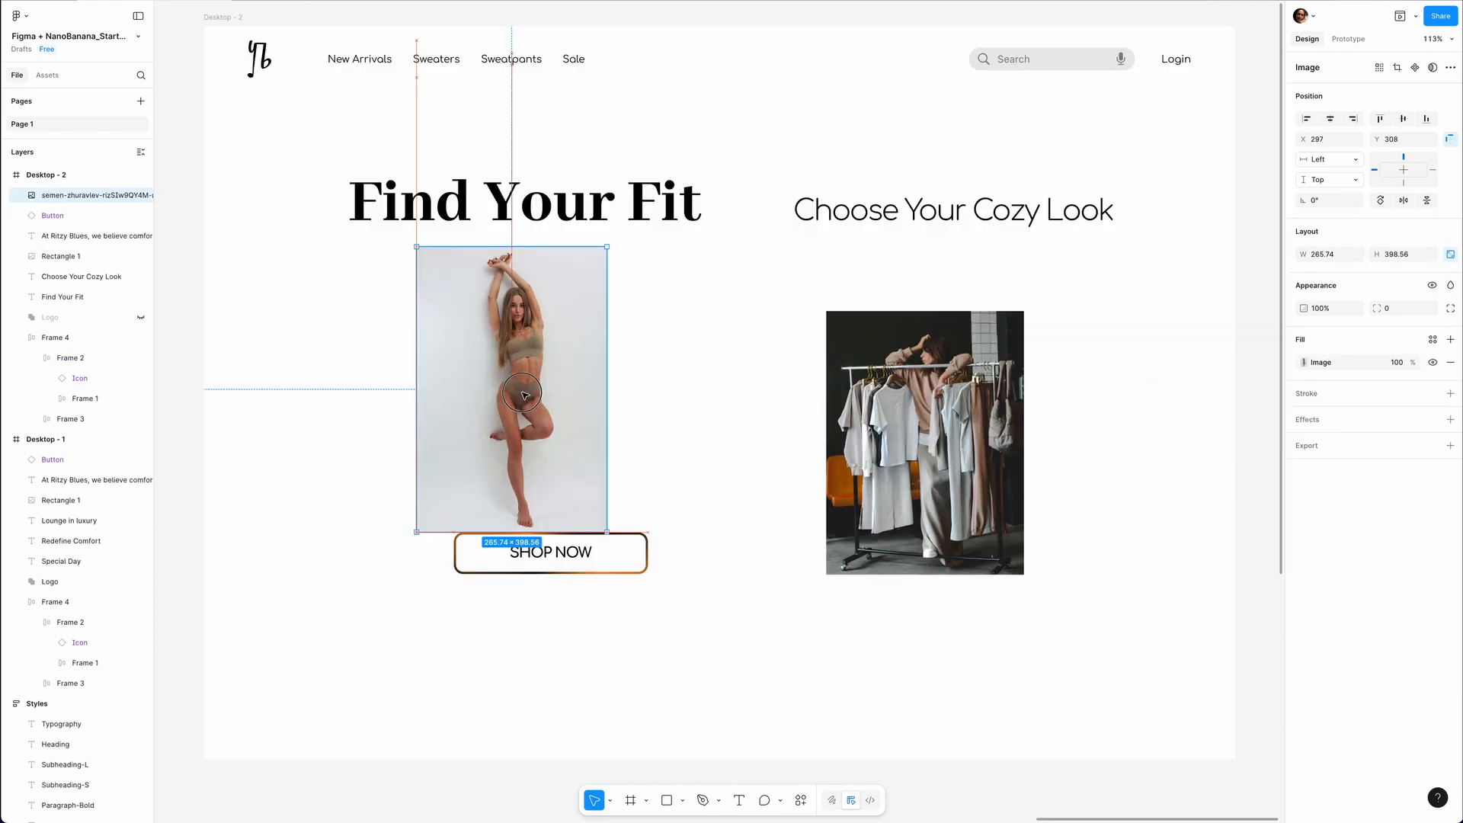
left_click_drag(525, 472, 524, 386)
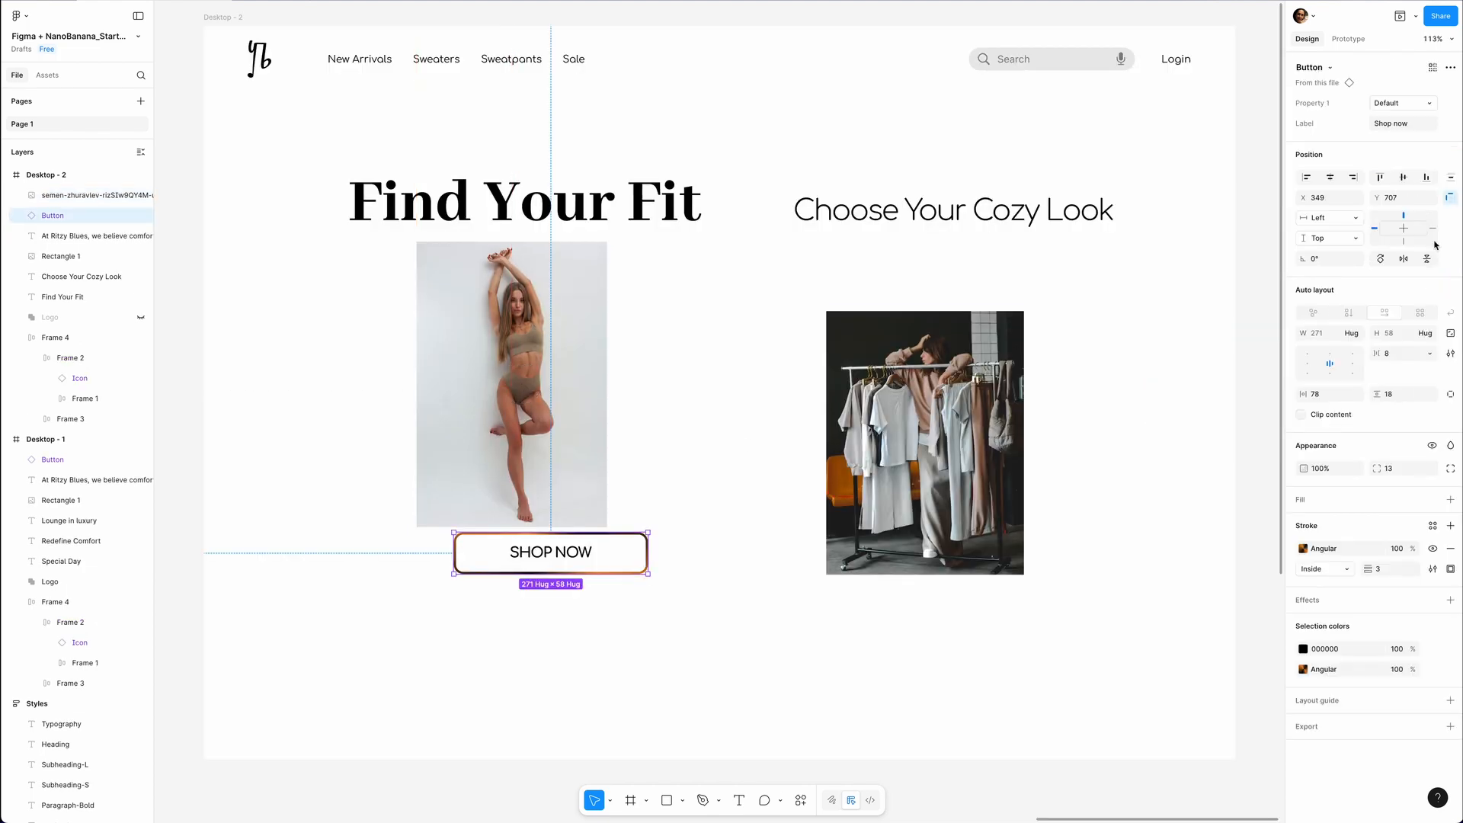
Set the Desktop - 2 button's Label to "Try this look" and centre the button below the model photo.
left_click(1403, 124)
type("Try this look")
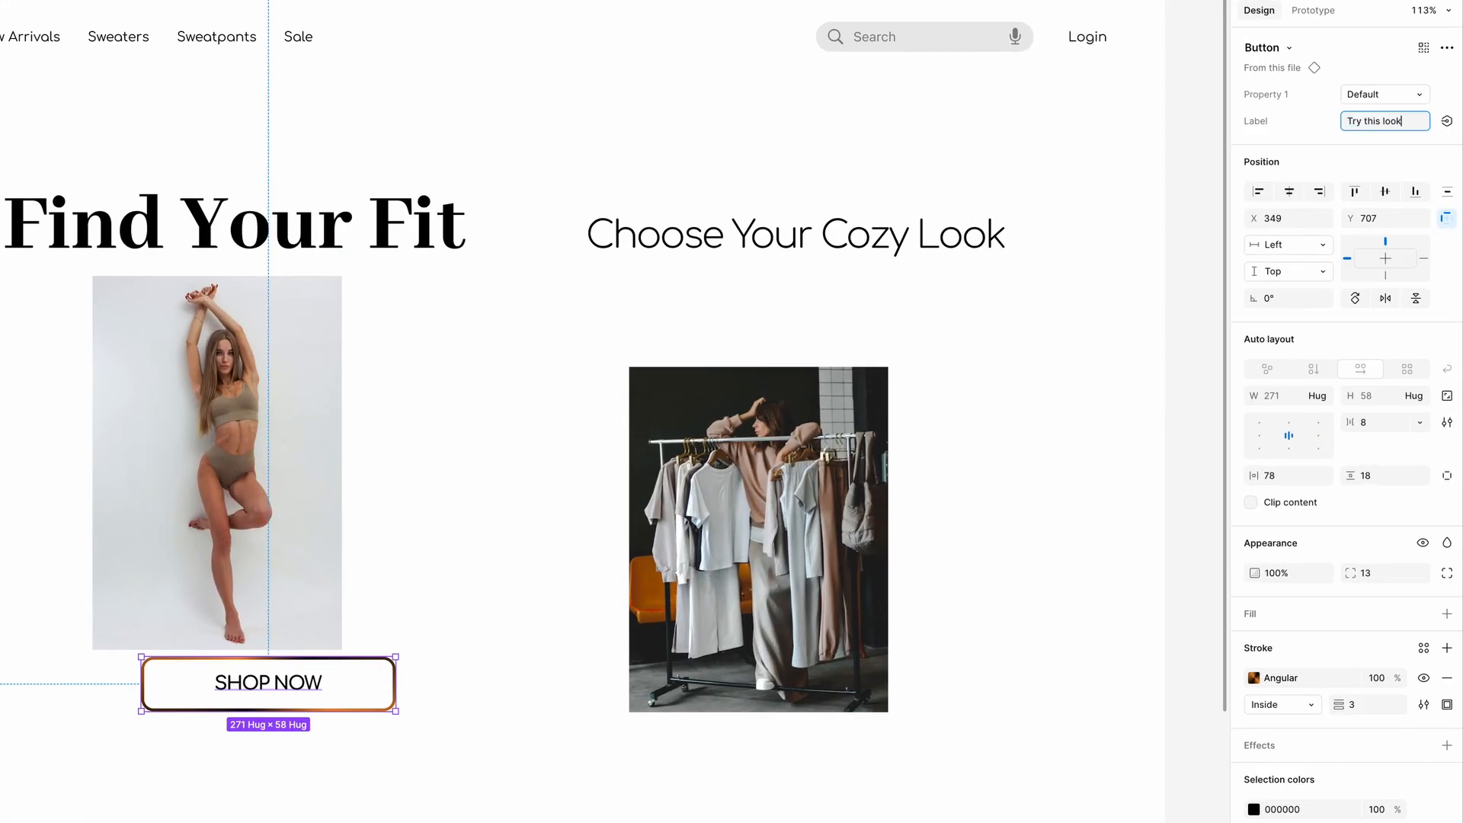
key("Return")
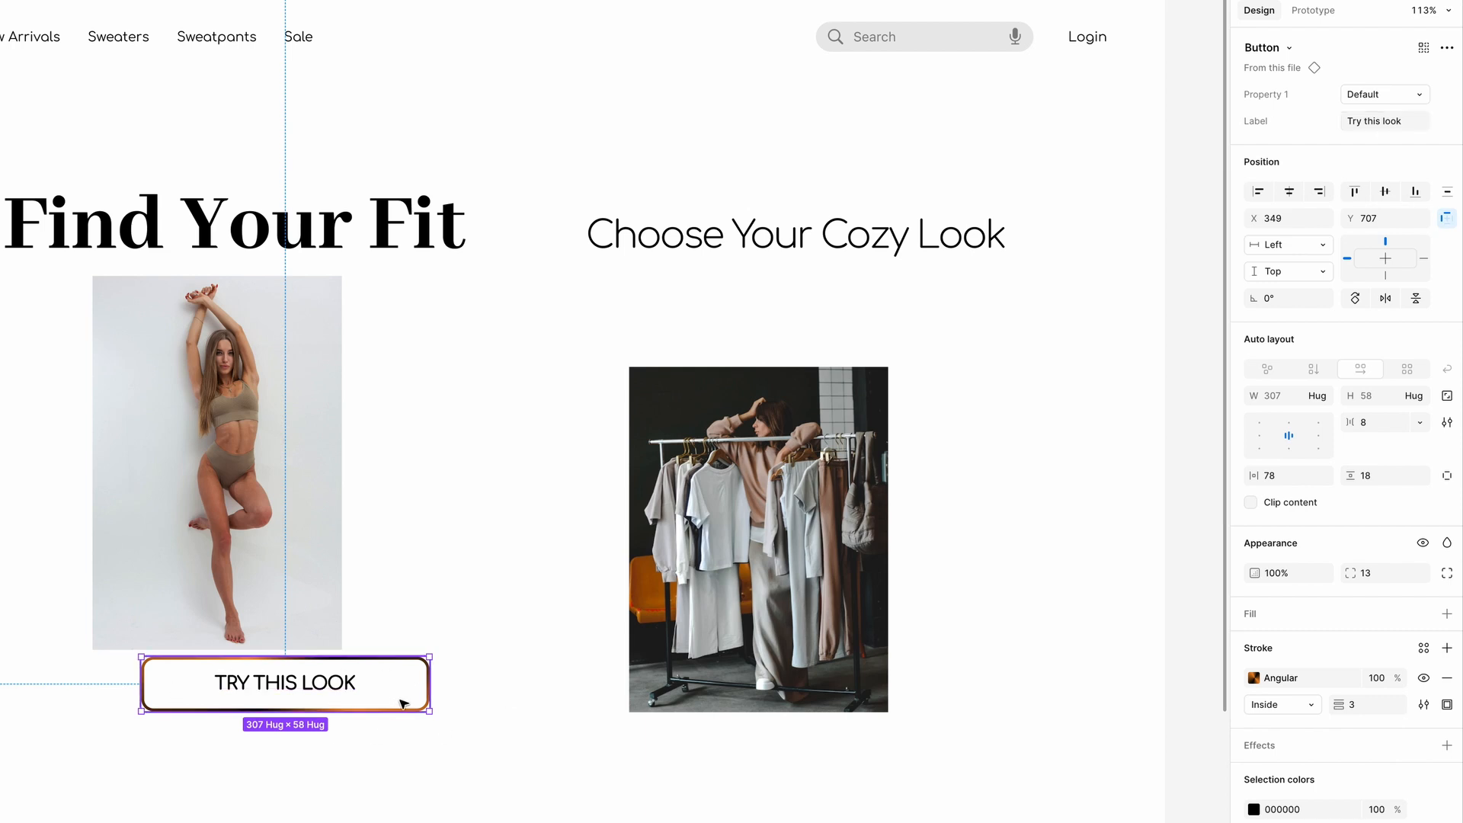
left_click_drag(406, 706, 336, 698)
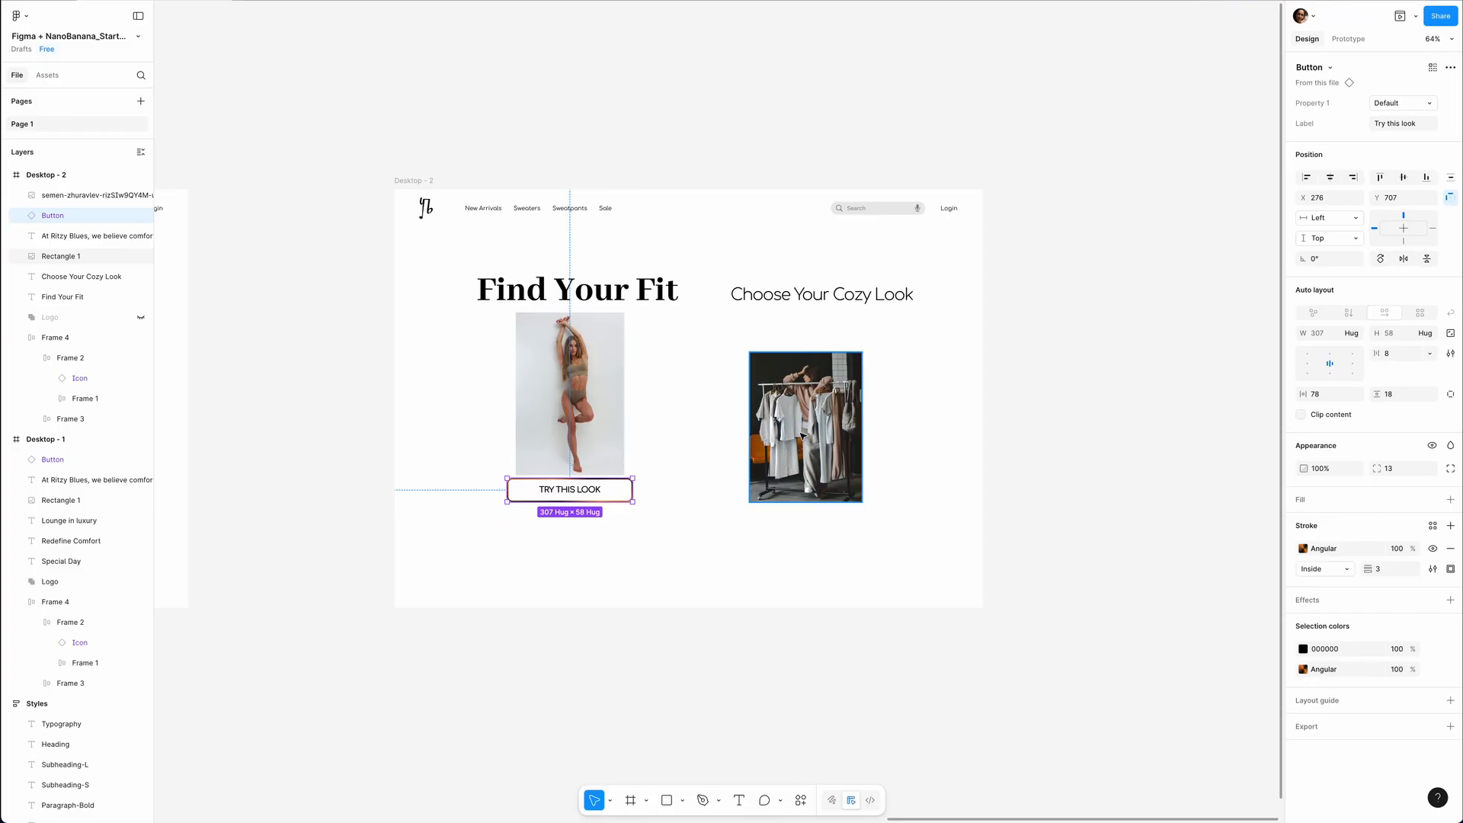
Move the clothing rack photo out of the visible area of Desktop - 2.
left_click(787, 435)
left_click_drag(777, 433, 978, 427)
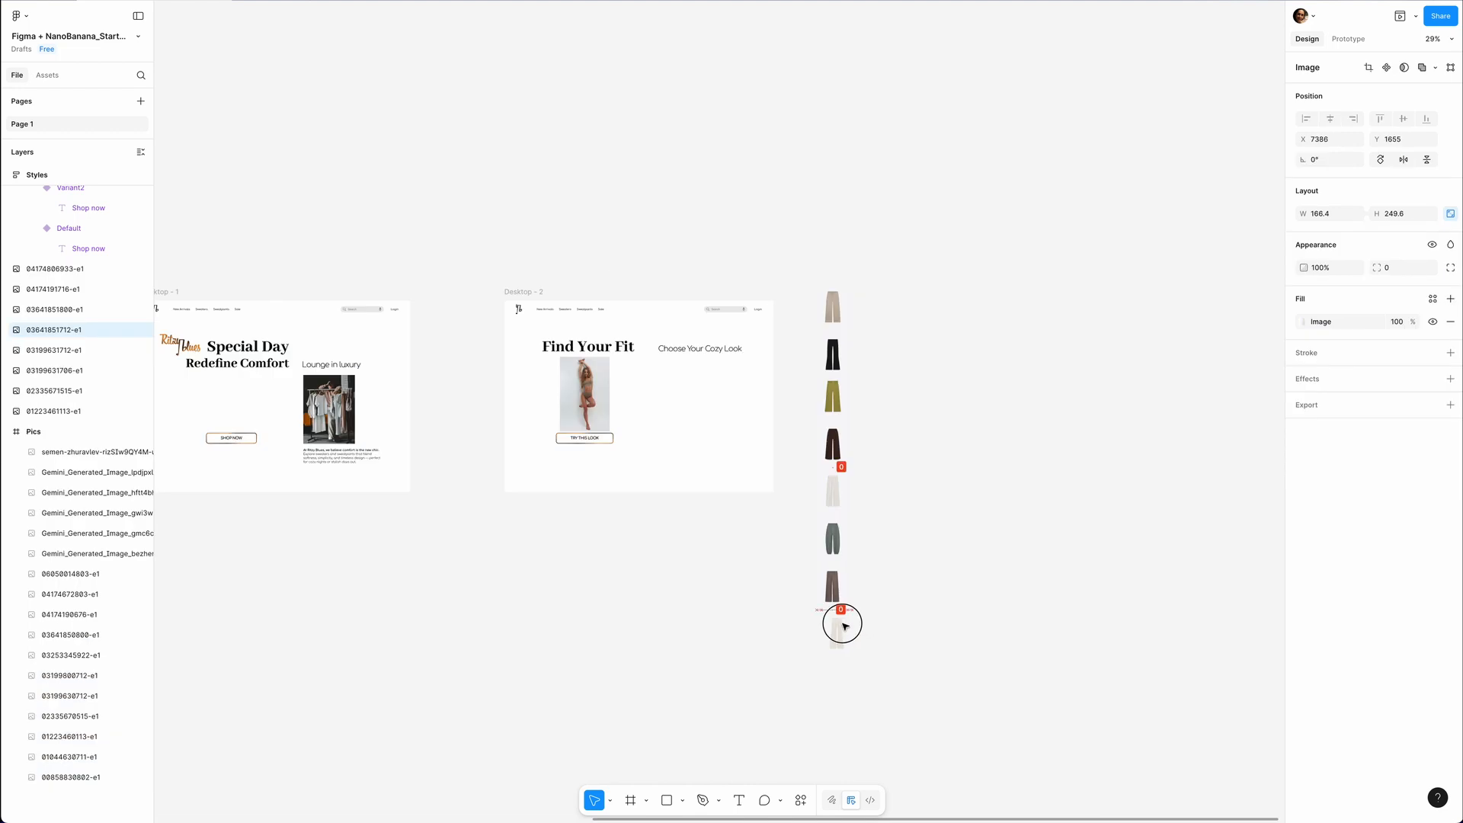
Stack the eight pants images in a vertical auto layout frame beside Desktop - 2 and name it Pants.
left_click(836, 632)
key("ctrl+a")
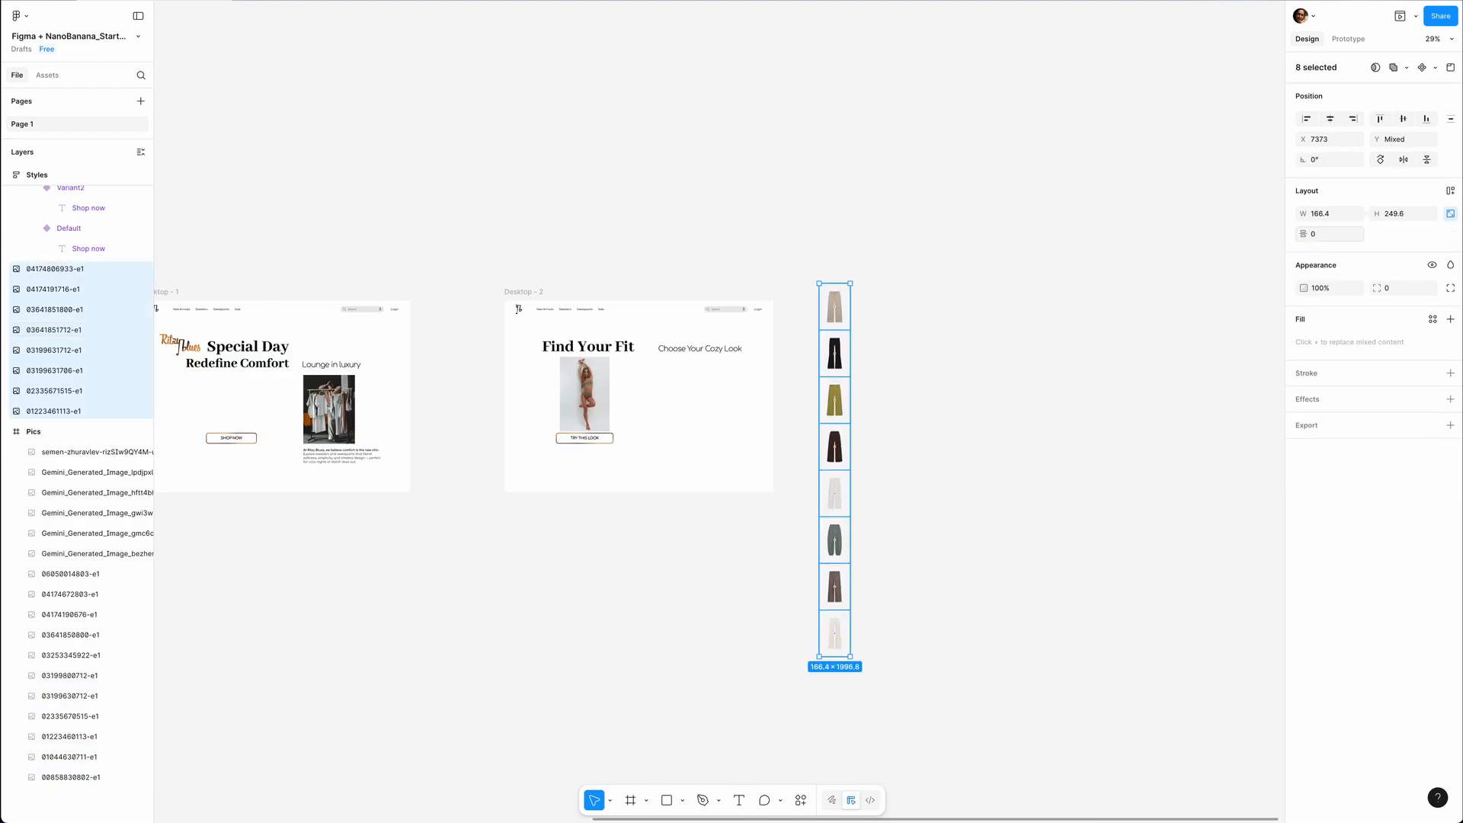
key("shift+a")
key("ctrl+r")
type("Pa")
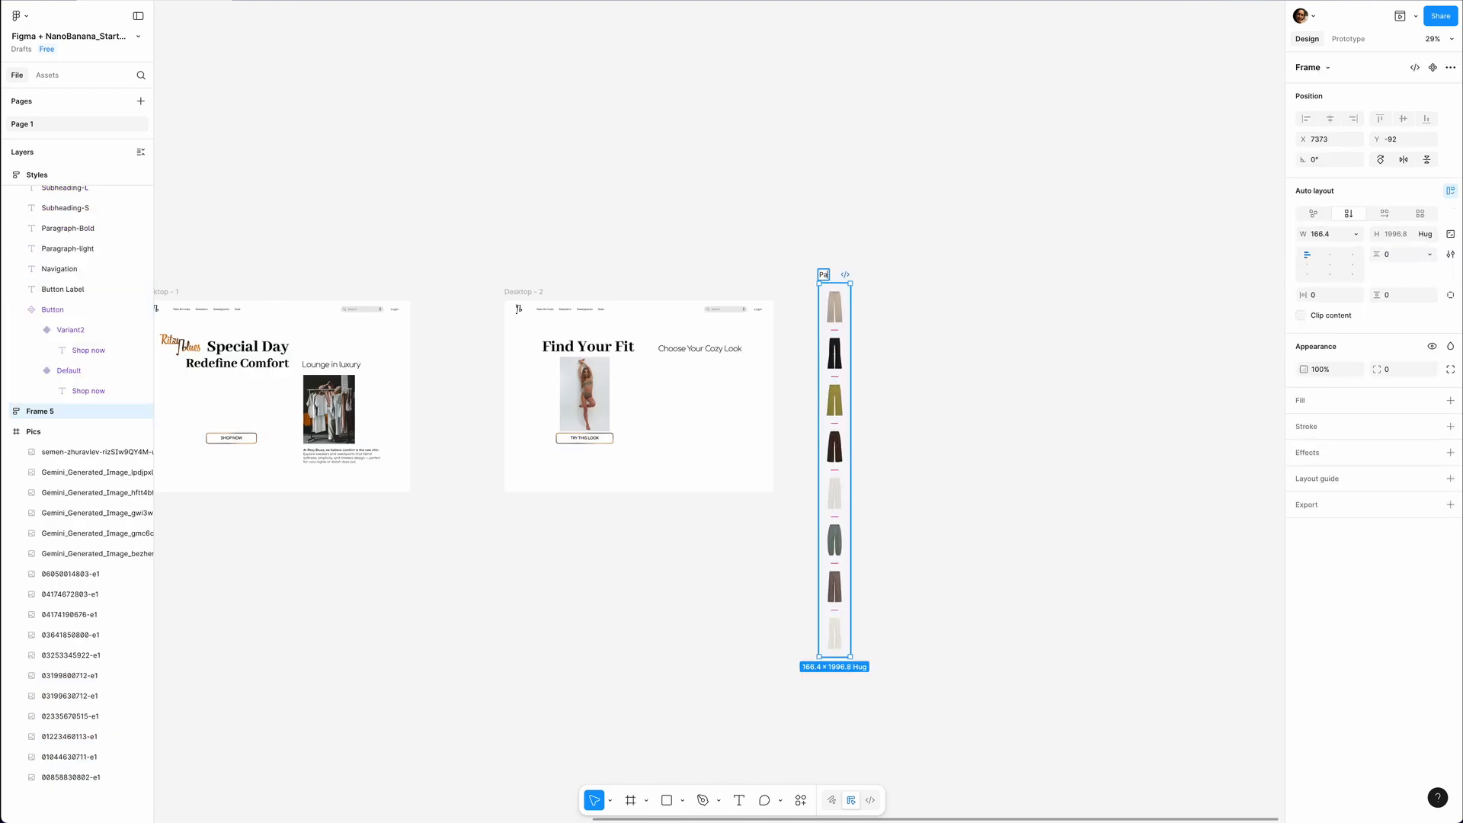
type("nts")
Place the Pants frame under Choose Your Cozy Look in Desktop - 2 and shorten it to about 542 high.
scroll(842, 330, "up", 1)
left_click_drag(842, 330, 712, 379)
left_click_drag(714, 623, 714, 480)
Centre the Pants frame's contents, clip them to the frame and adjust the column's placement under the subheading.
left_click(1332, 310)
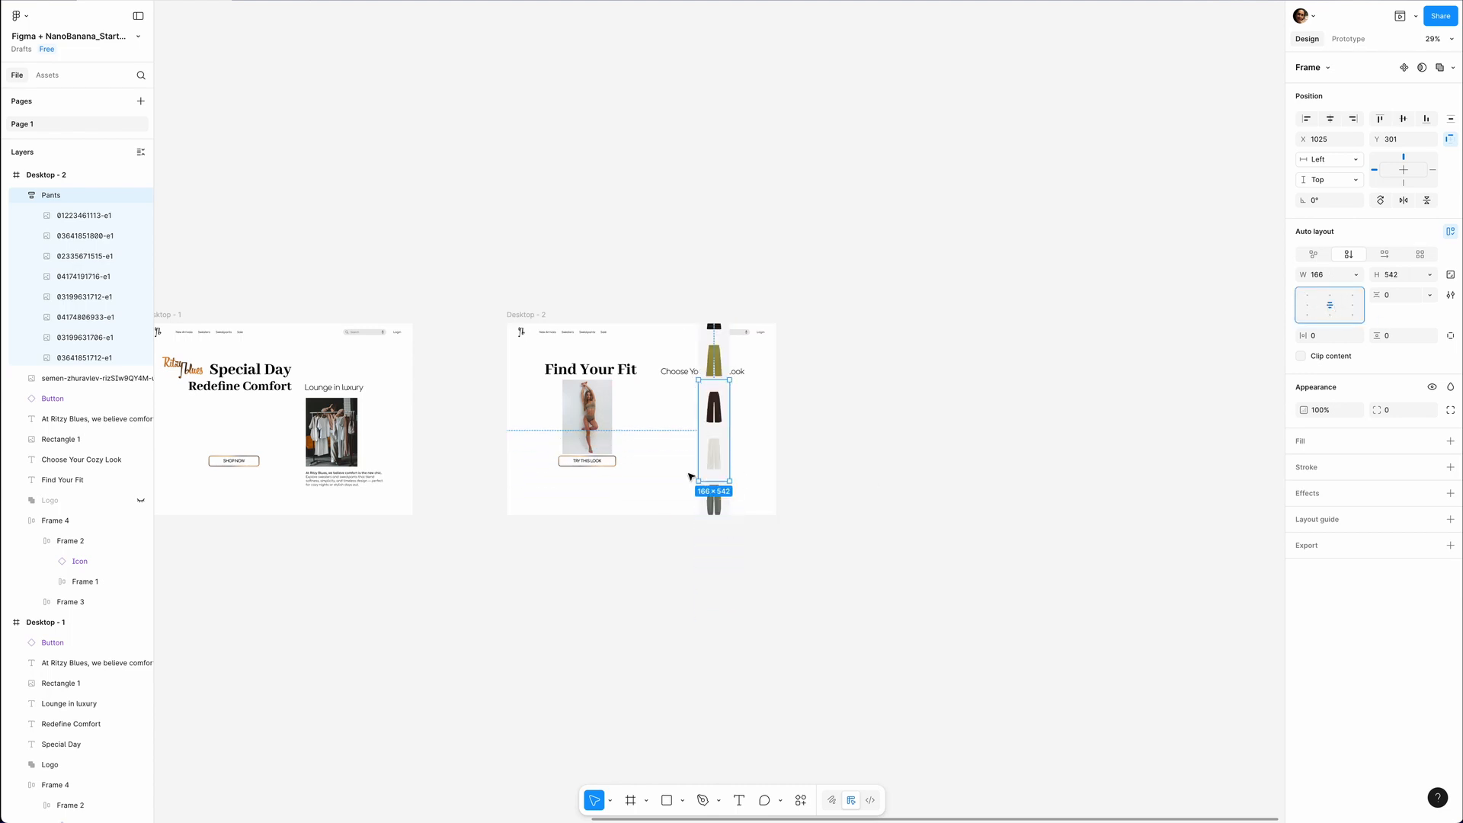
left_click(1301, 356)
scroll(694, 547, "up", 5)
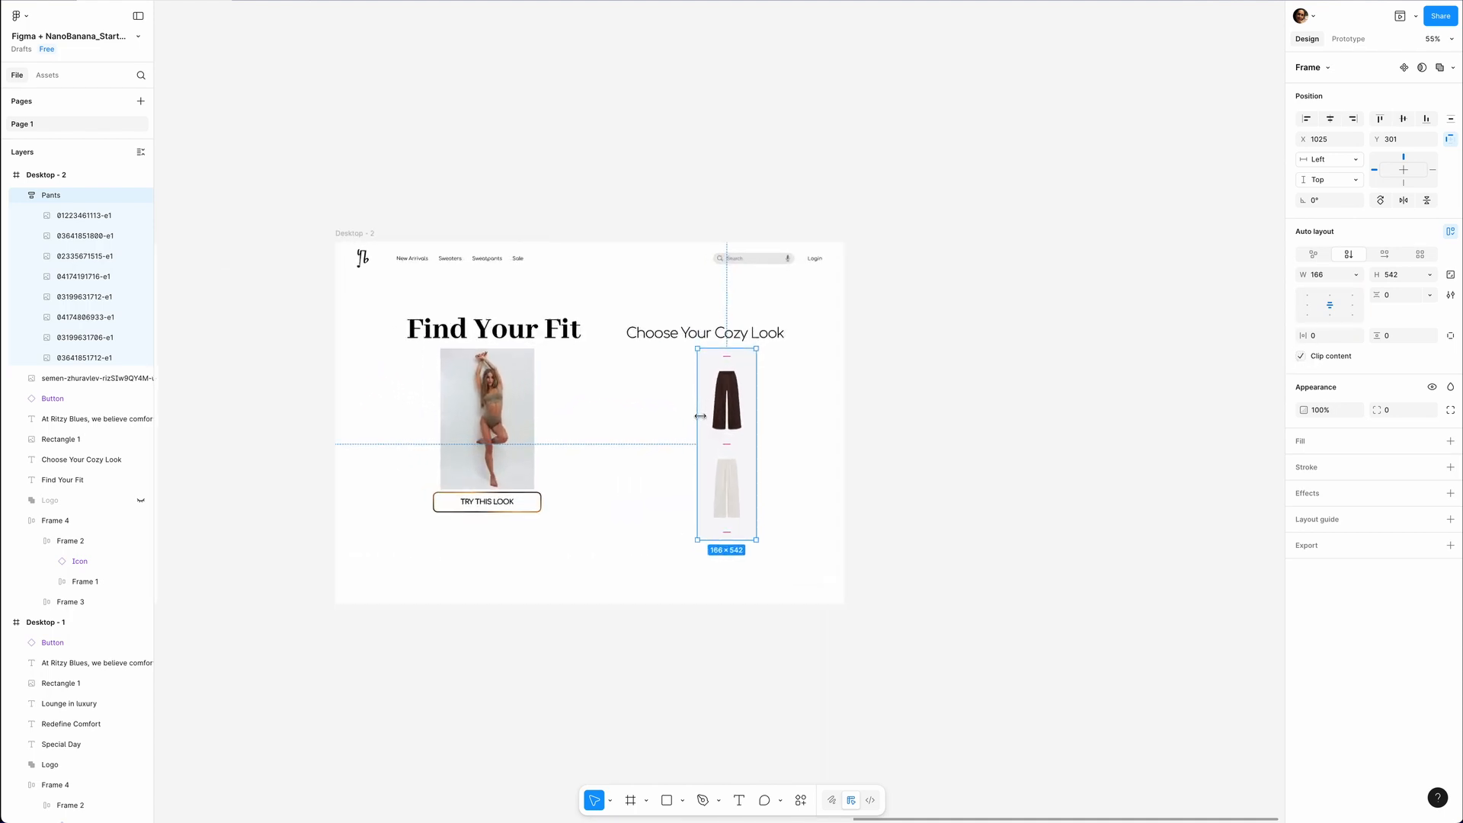
left_click_drag(731, 420, 747, 465)
left_click_drag(740, 324, 753, 326)
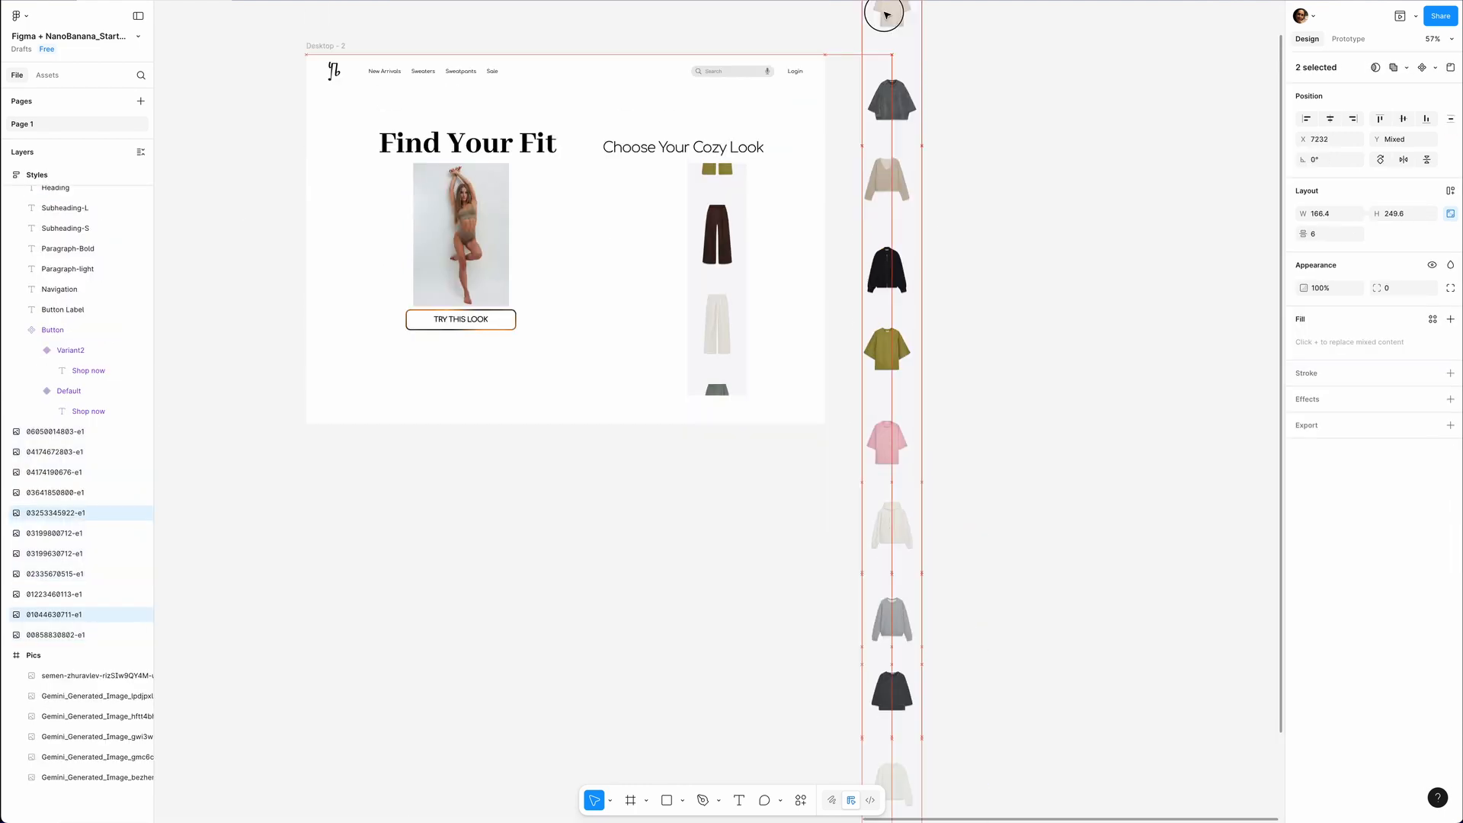
Stack the eleven sweater images in a vertical auto layout frame named Sweater, sized 166 × 645, beside the Pants column.
left_click_drag(1005, 116, 937, 669)
key("ctrl+alt+t")
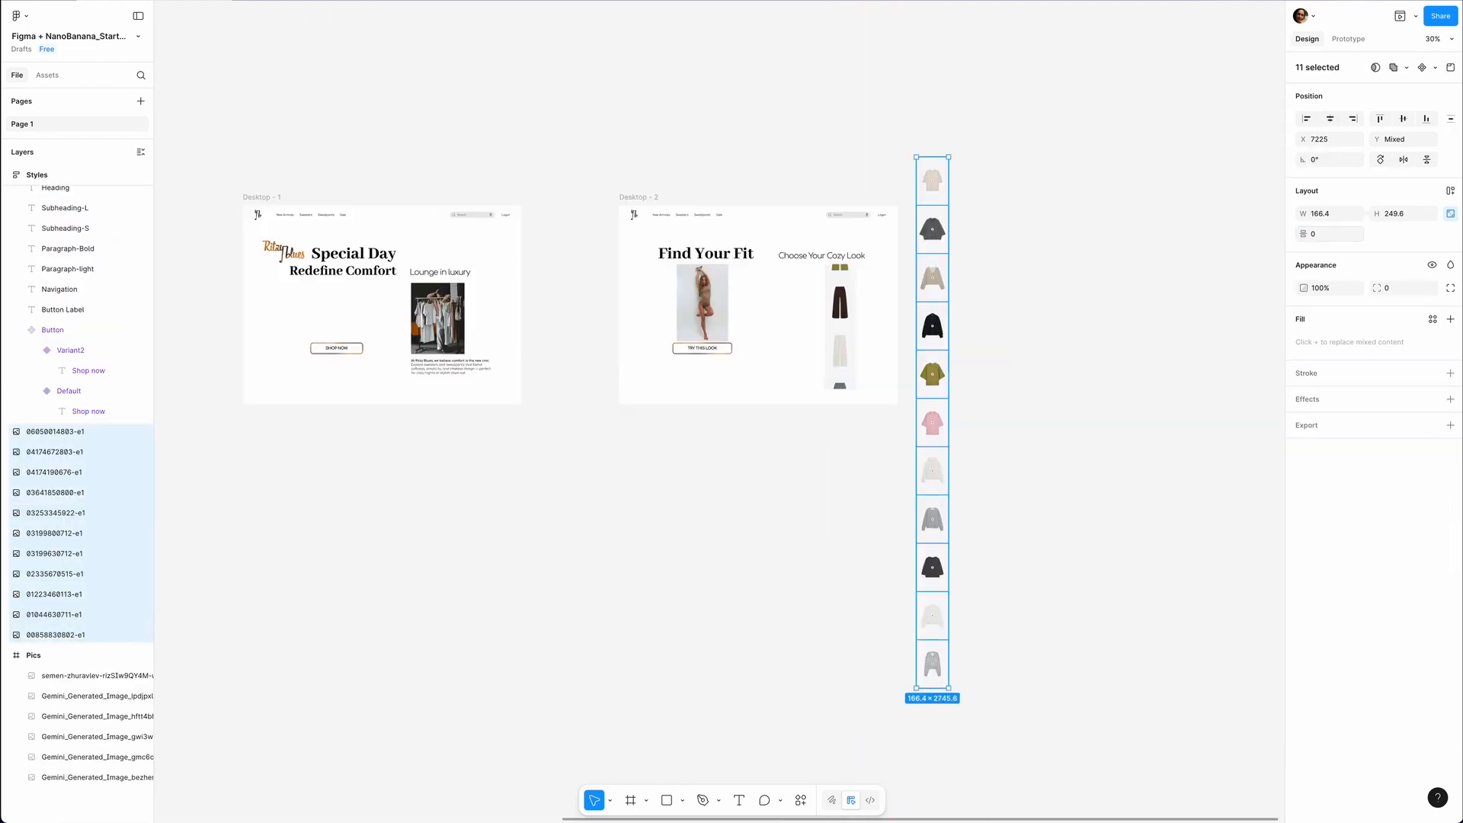
key("shift+a")
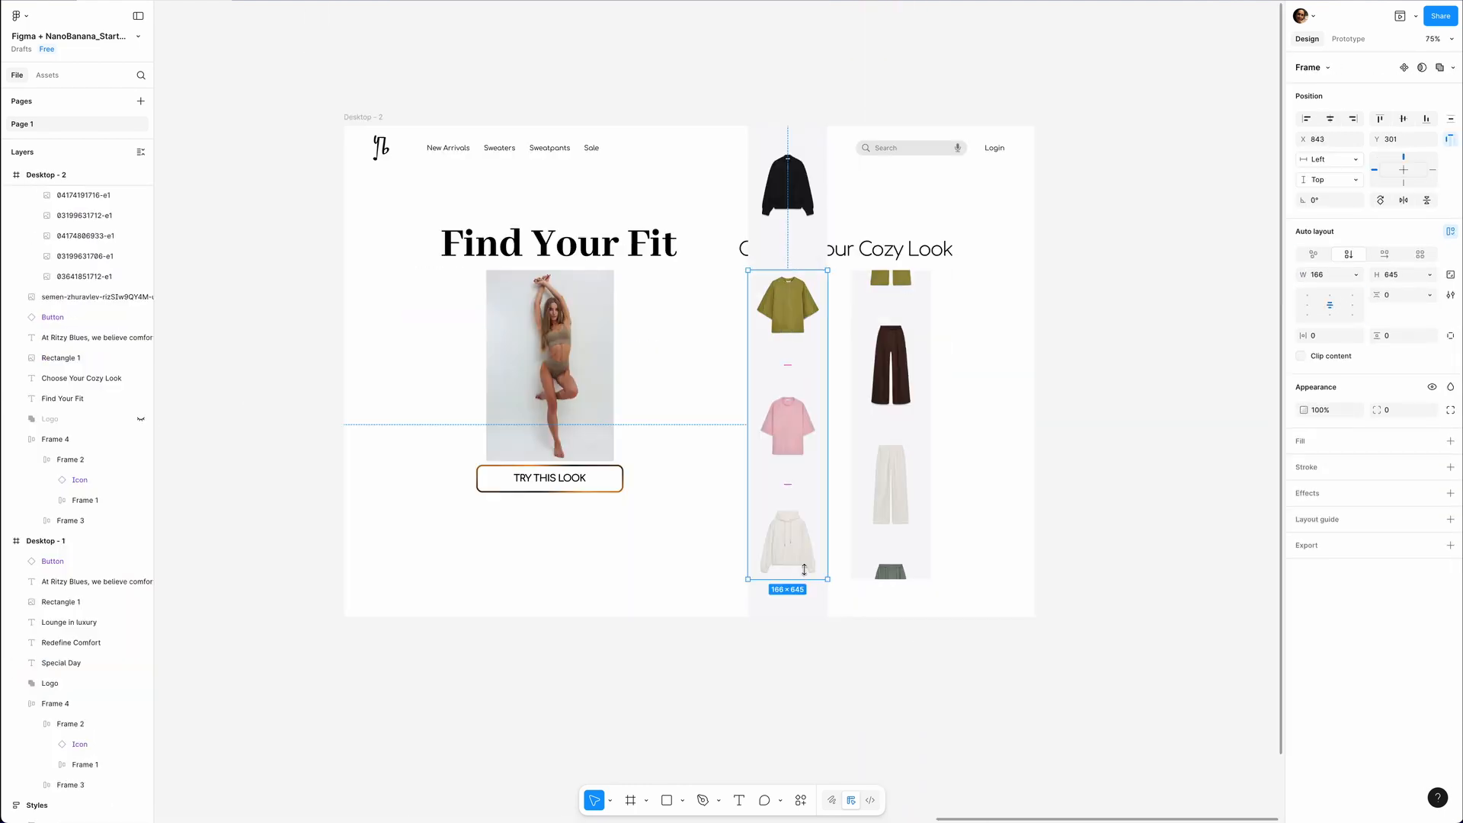
Set the overflow scroll behaviour of the Pants and Sweater columns in Desktop - 2 to Vertical.
left_click(1341, 35)
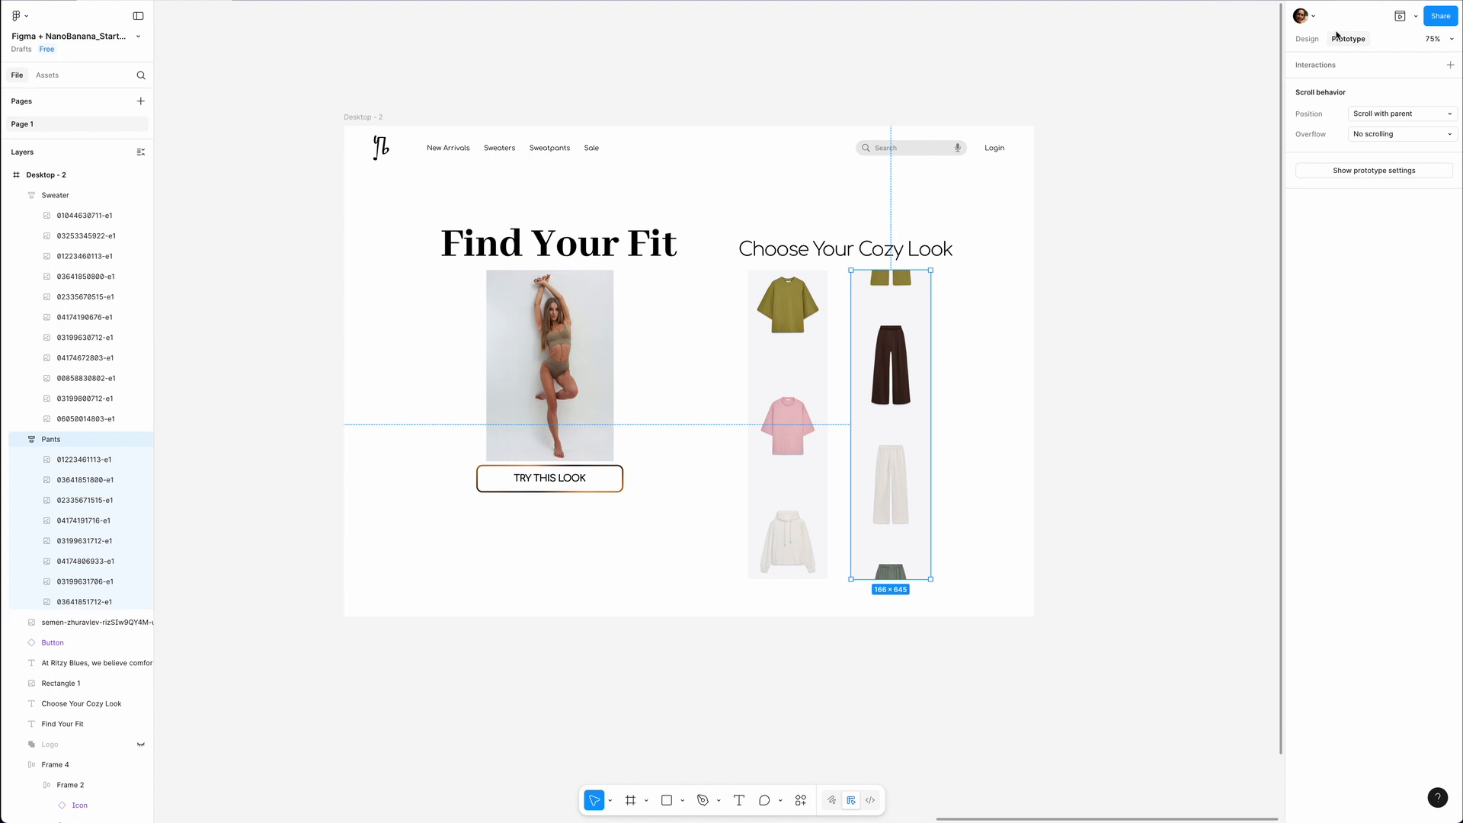
left_click(1449, 134)
left_click(1391, 152)
left_click(788, 305)
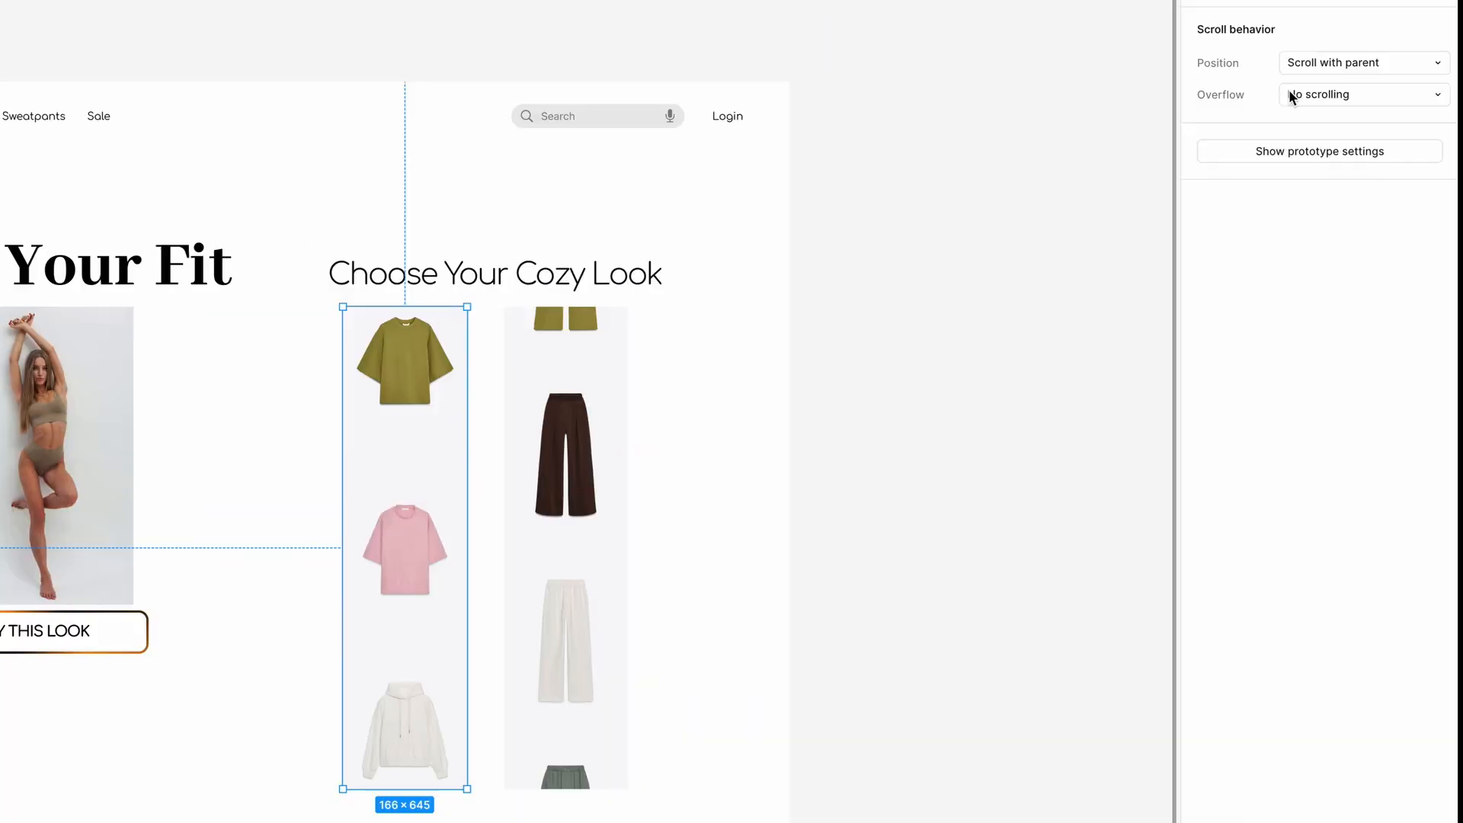
left_click(1387, 137)
left_click(1330, 143)
Preview Desktop - 2, test scrolling the sweater and pants columns in both directions, and close the preview.
key("shift+space")
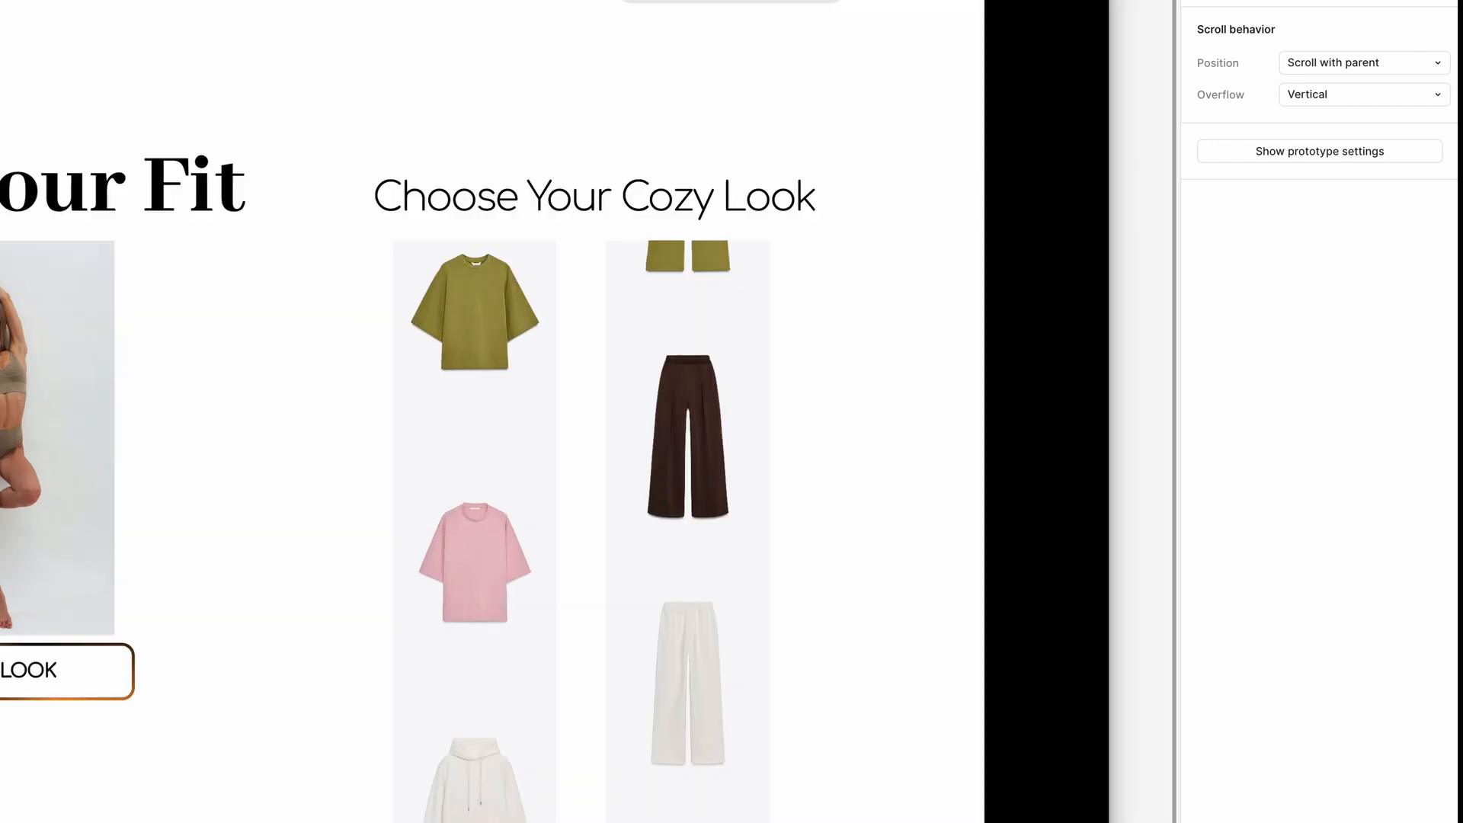
scroll(911, 534, "down", 2)
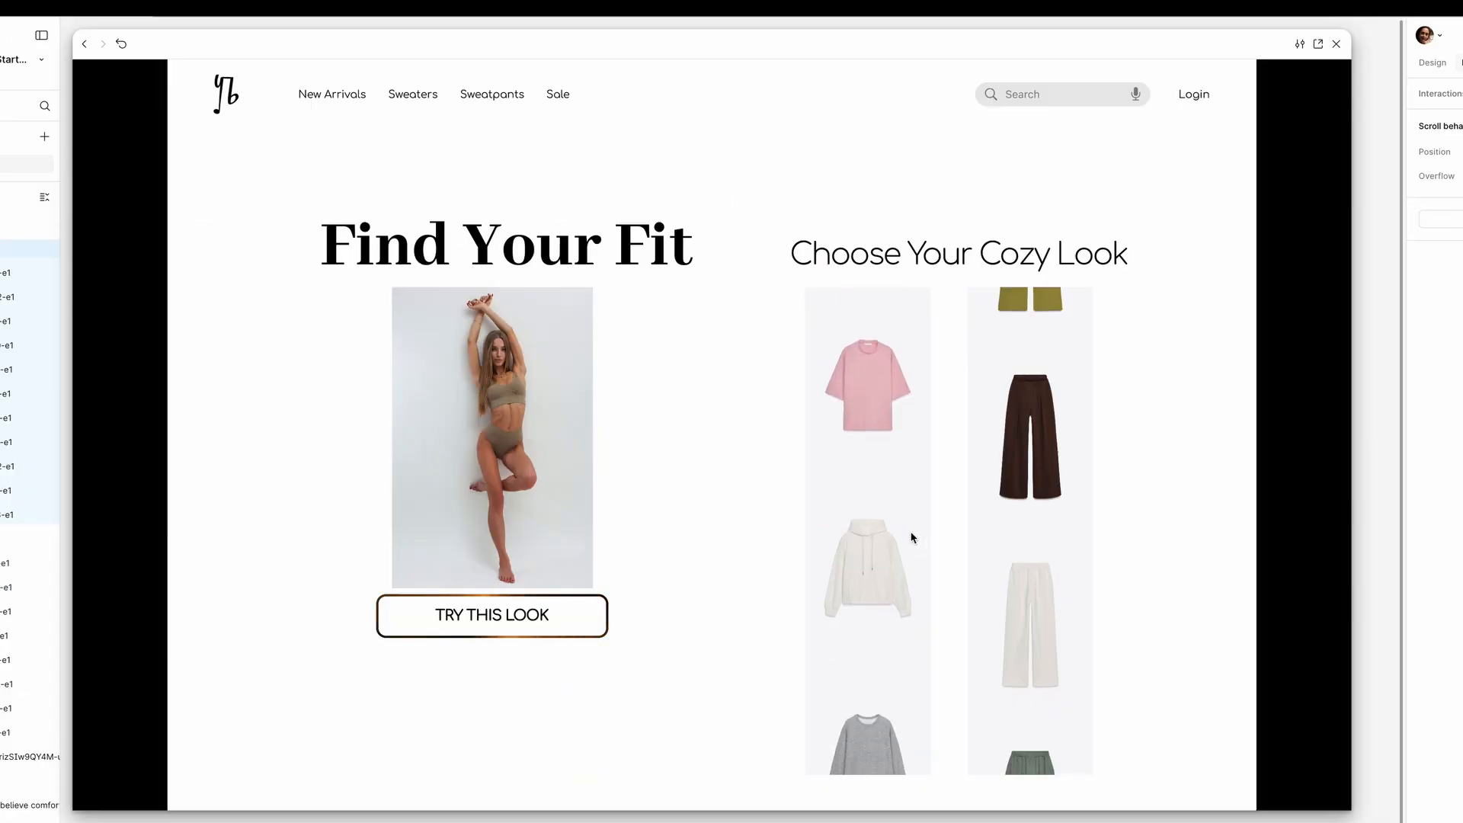
scroll(911, 536, "down", 8)
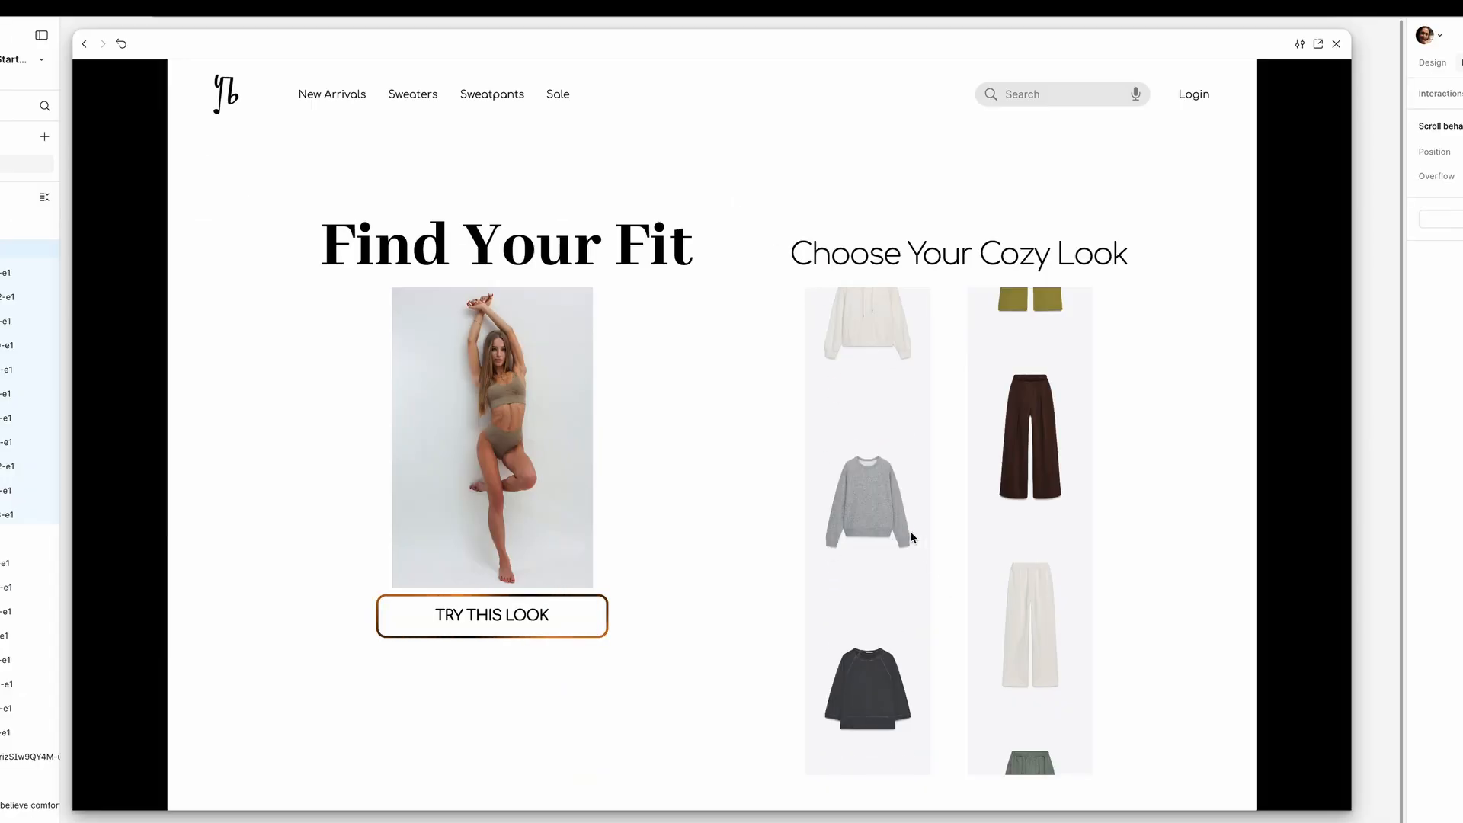
scroll(911, 536, "up", 14)
scroll(1003, 538, "up", 1)
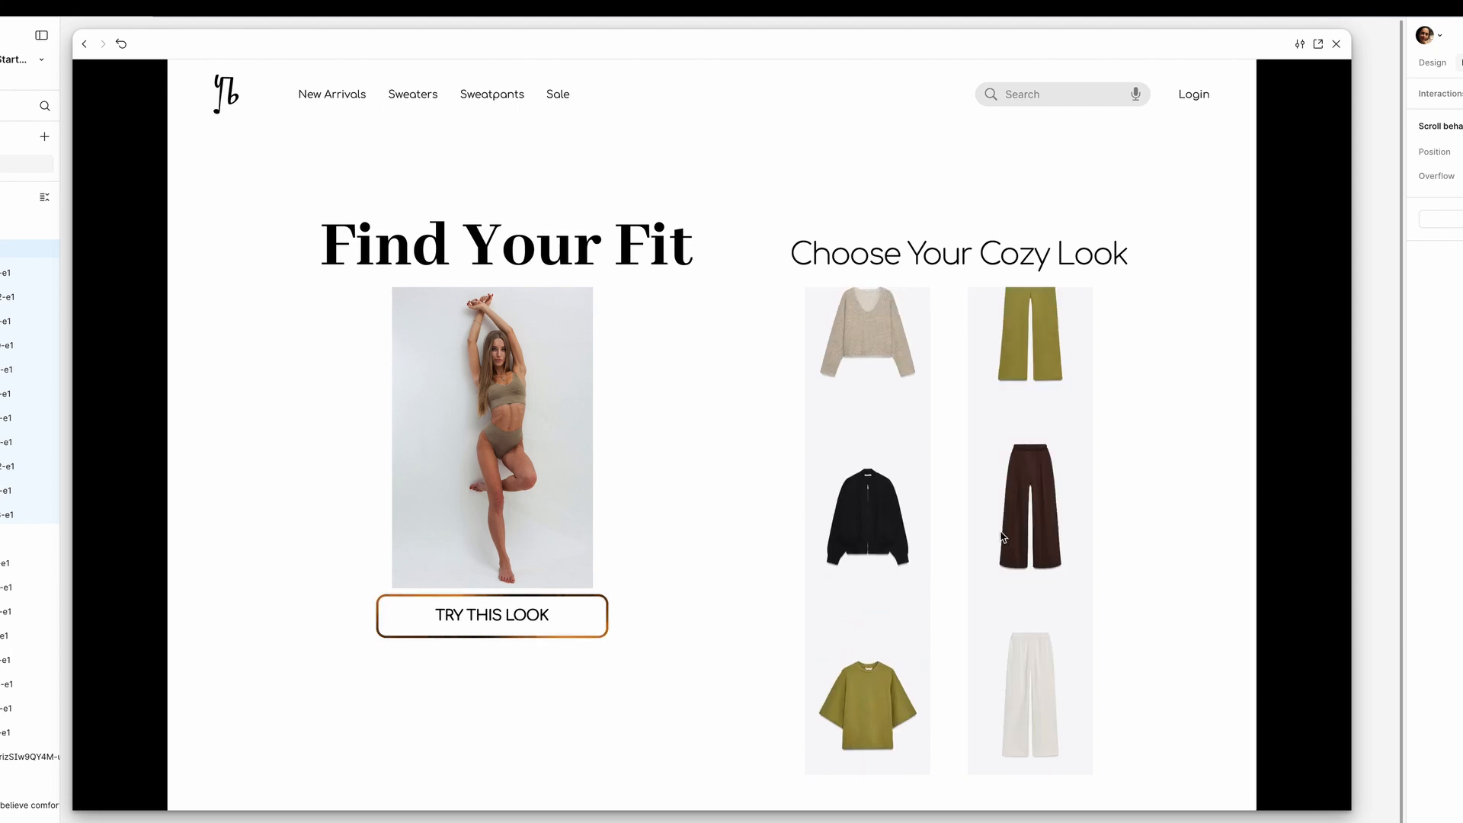
scroll(1003, 537, "down", 5)
left_click(1336, 43)
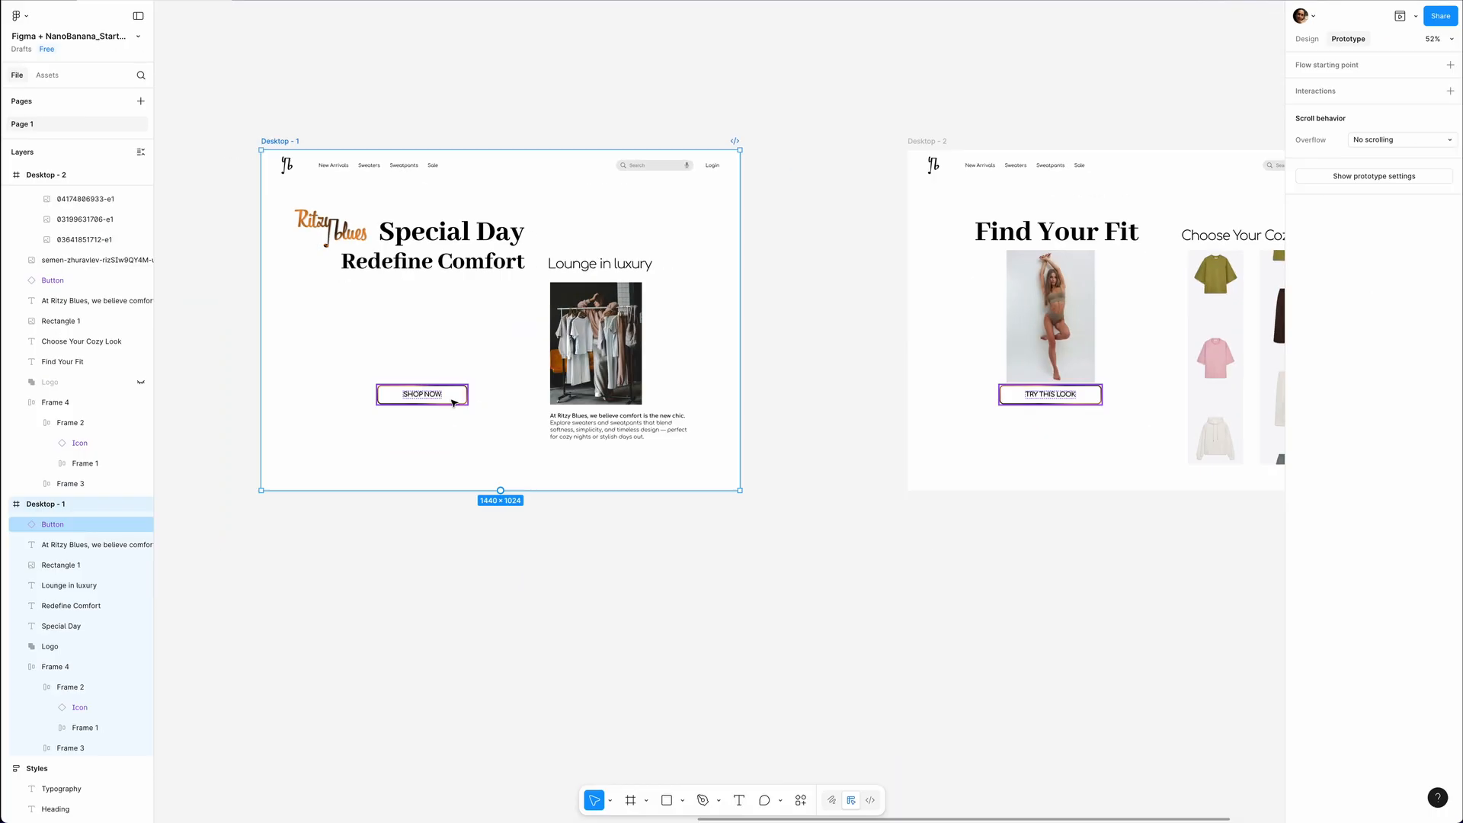
Link the SHOP NOW button to Desktop - 2 on click, using Smart animate with Ease out over 500 ms.
left_click(426, 486)
left_click_drag(467, 395, 911, 370)
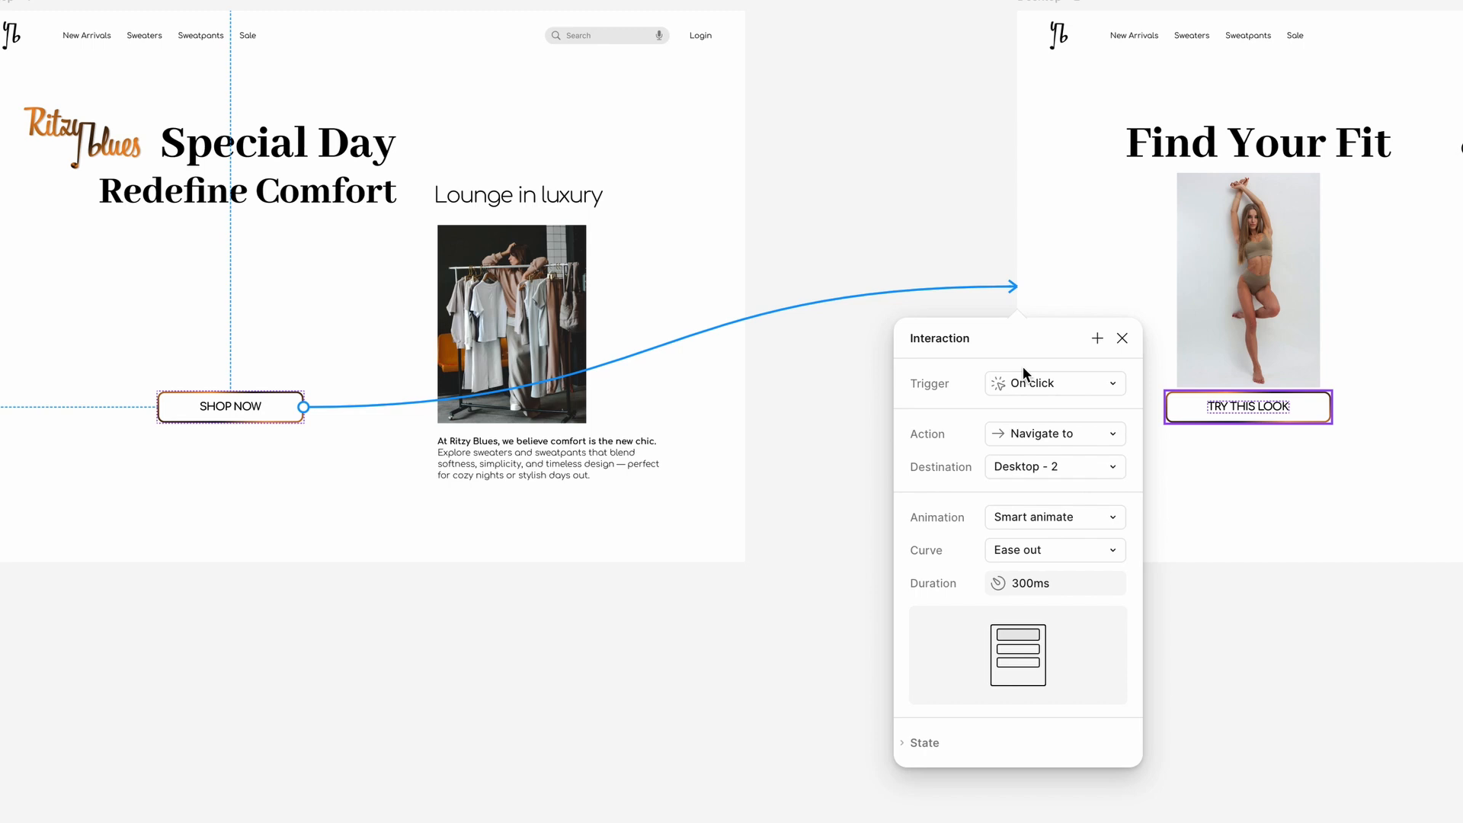
left_click(1055, 583)
type("500")
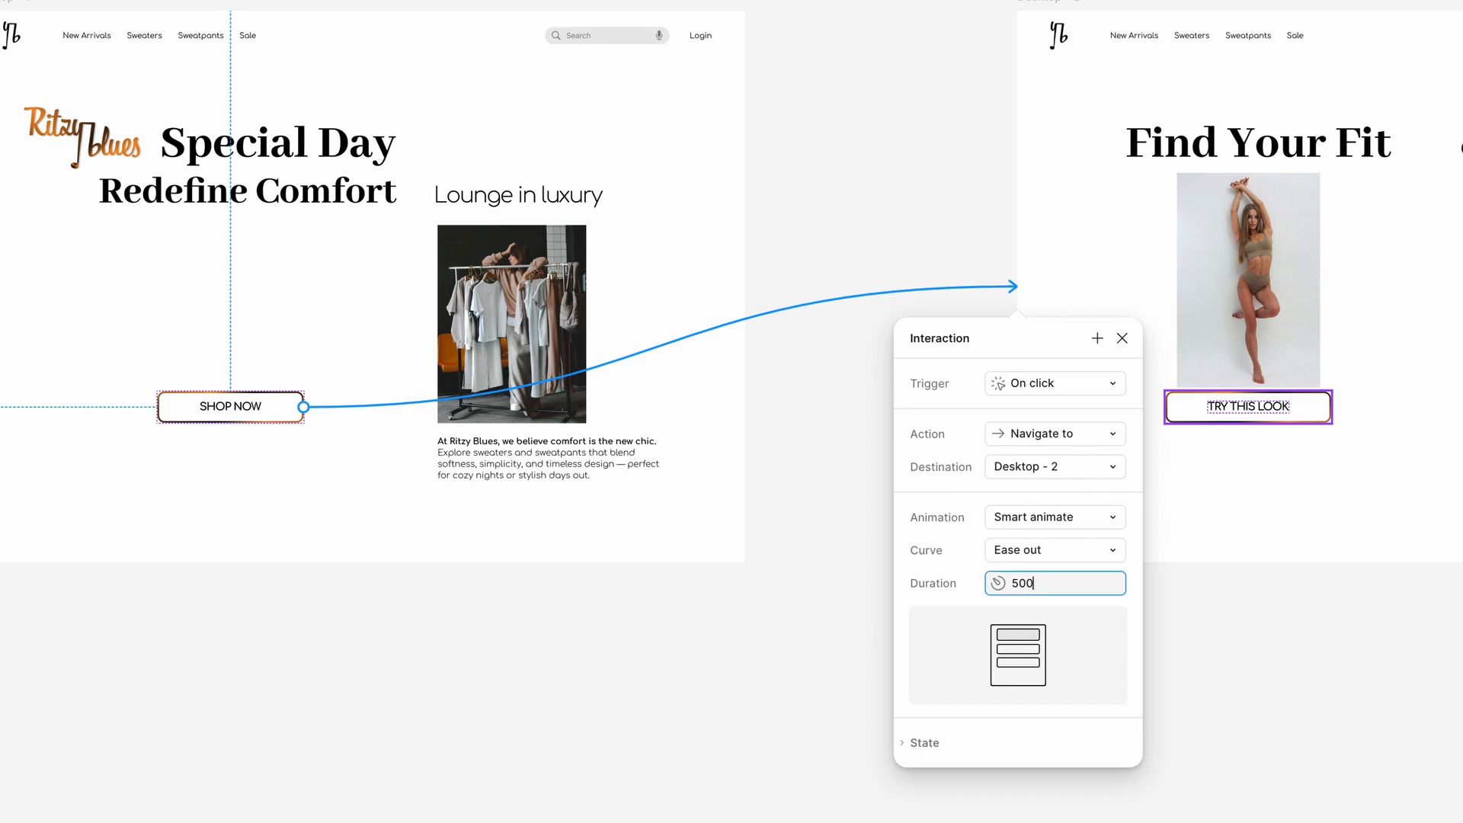
key("Return")
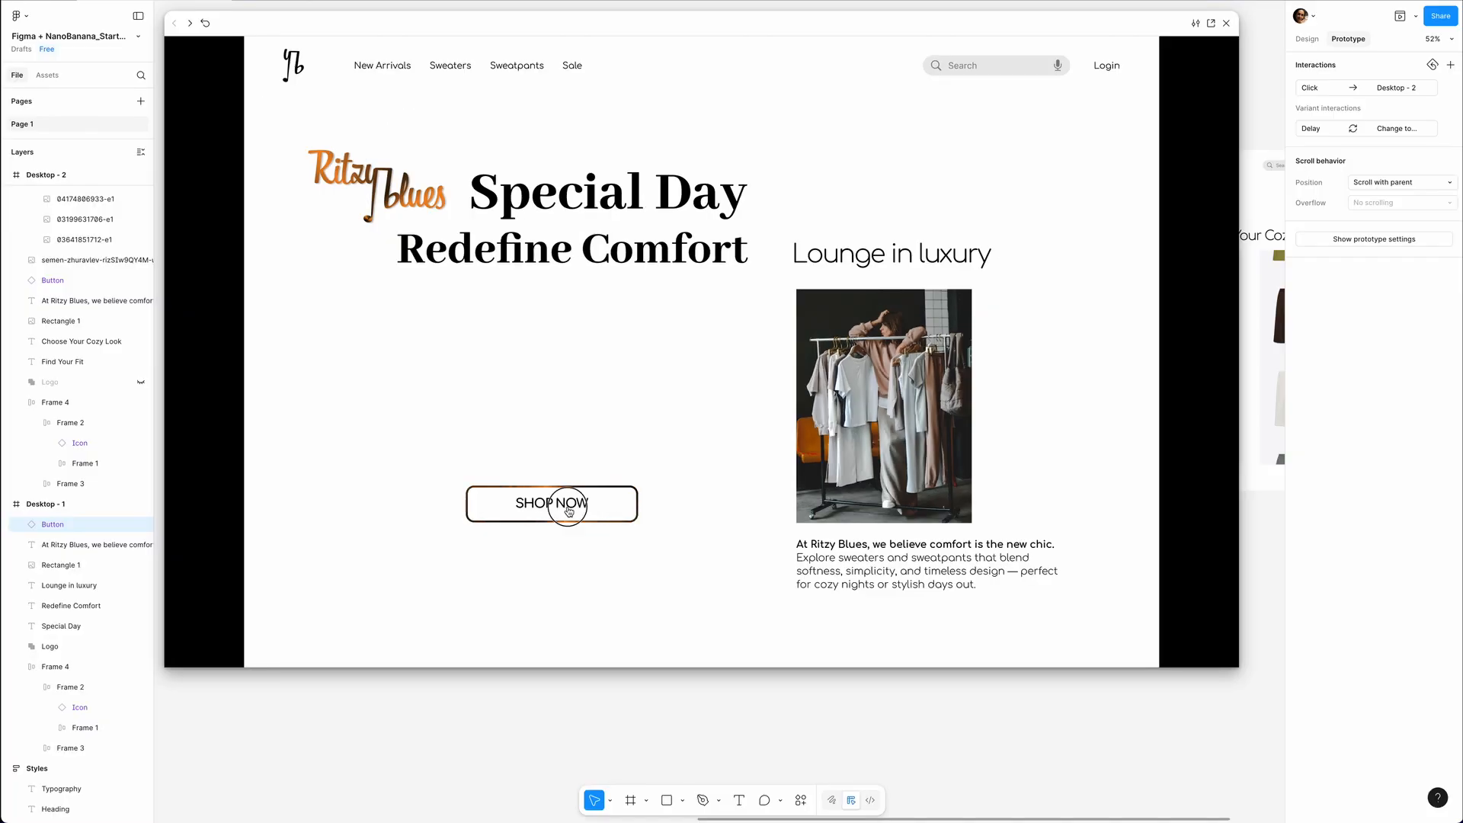
Test the SHOP NOW transition in the preview, restart it, replay the transition and close the preview.
left_click(567, 510)
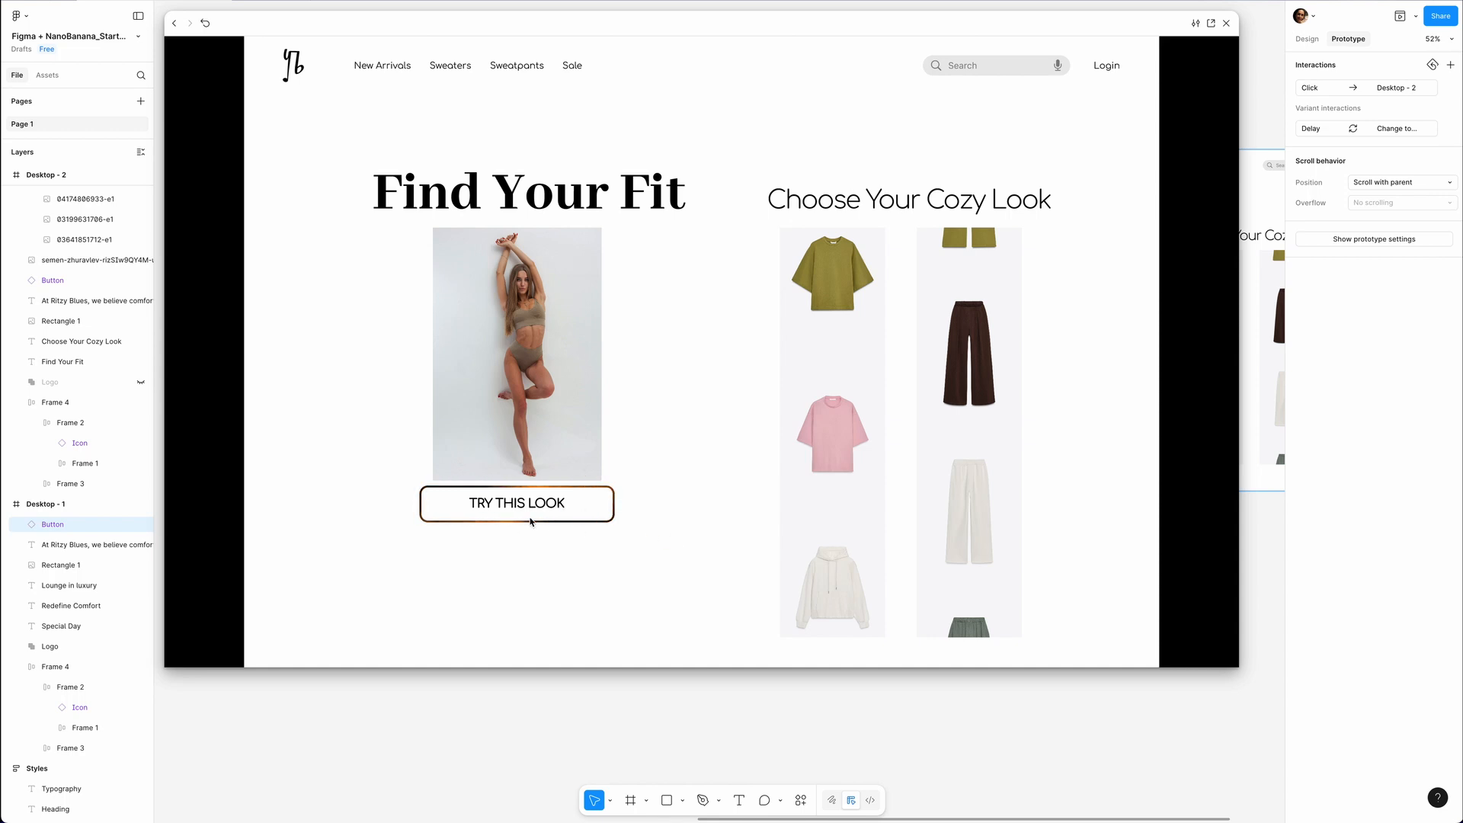
left_click(205, 24)
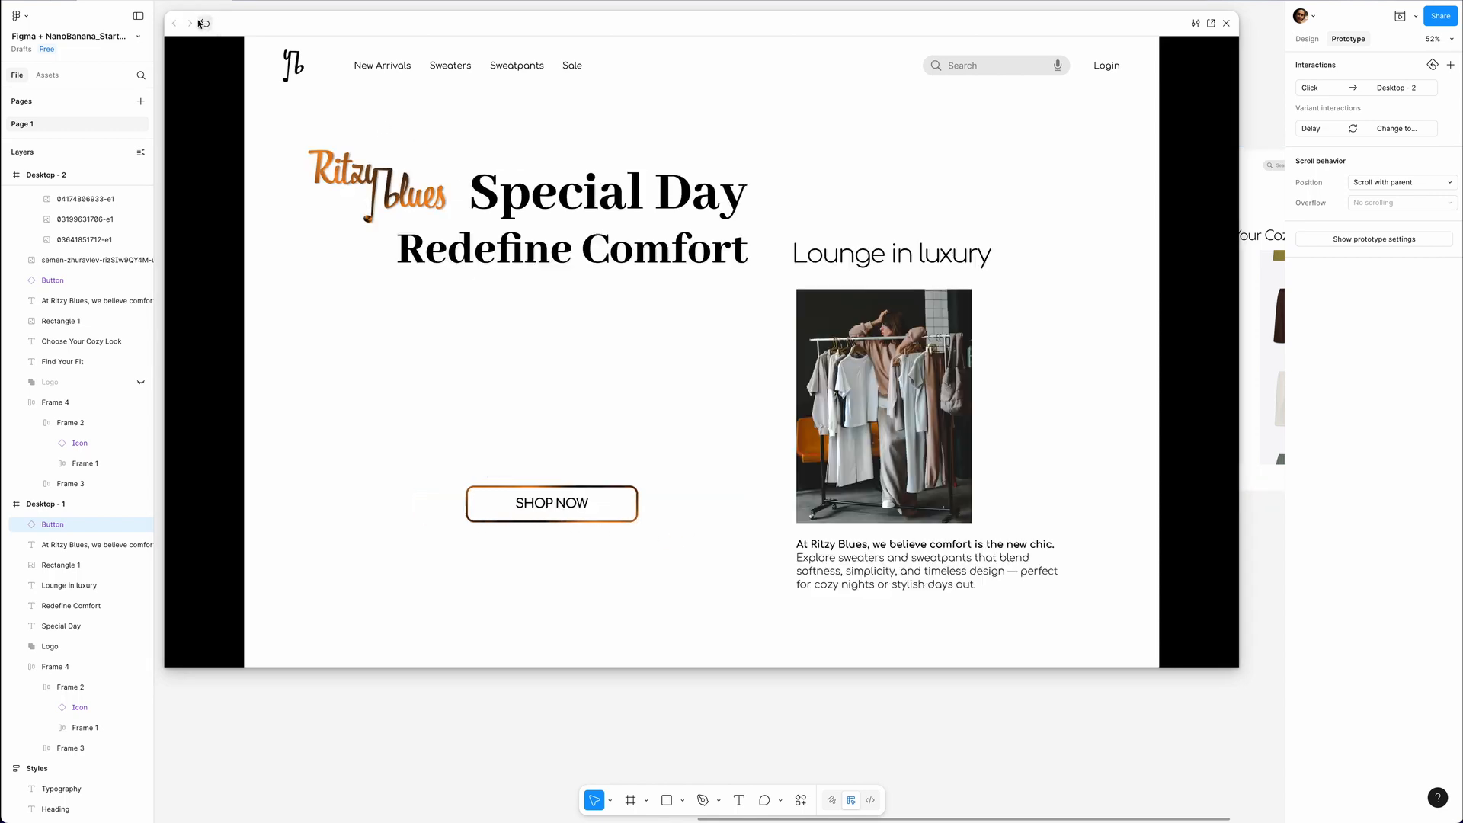
left_click(556, 499)
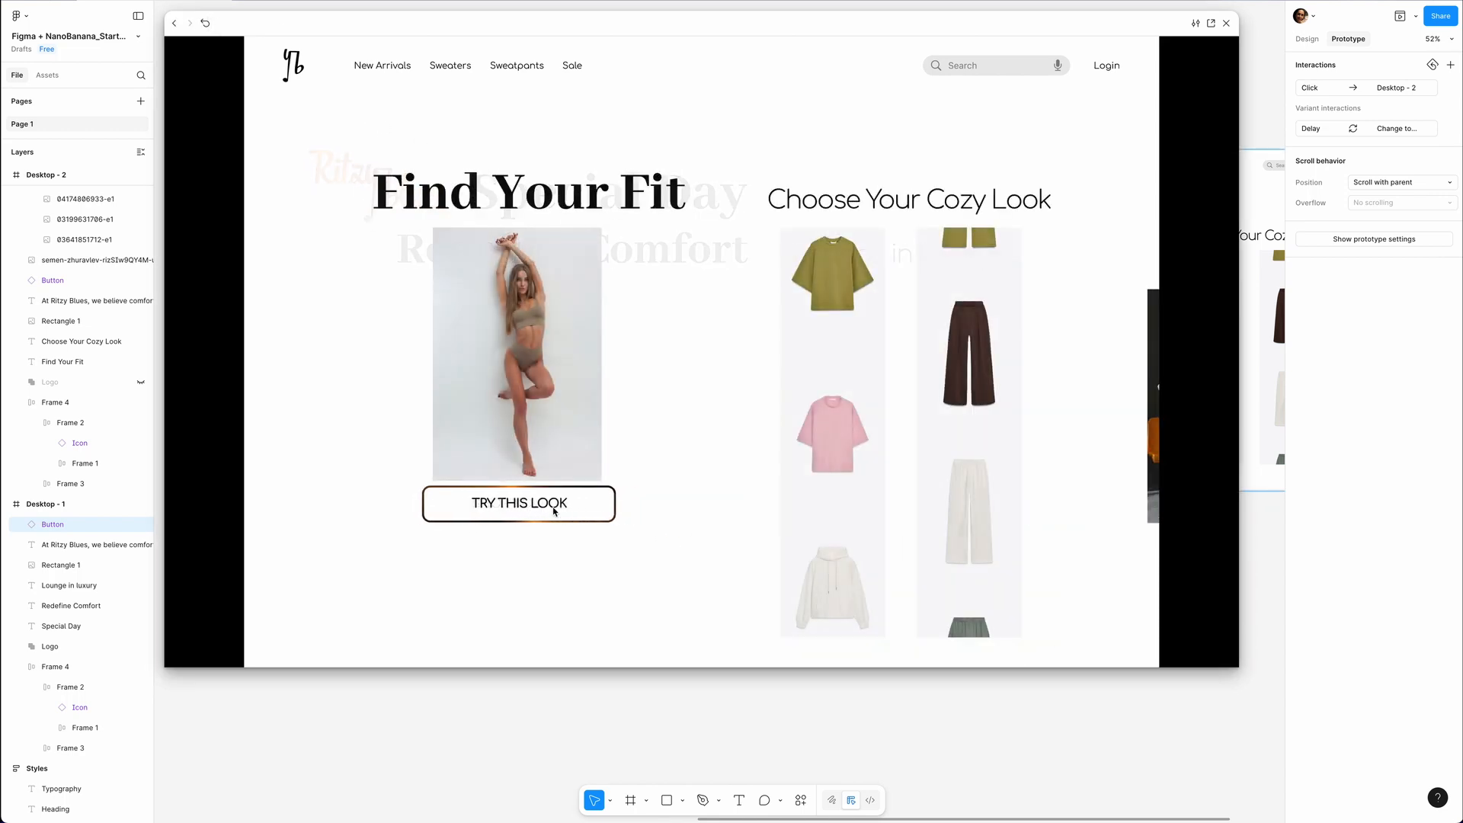
key("Escape")
Copy the Sweater and Pants columns from Desktop - 2 and paste them into Desktop - 1.
scroll(749, 366, "right", 2)
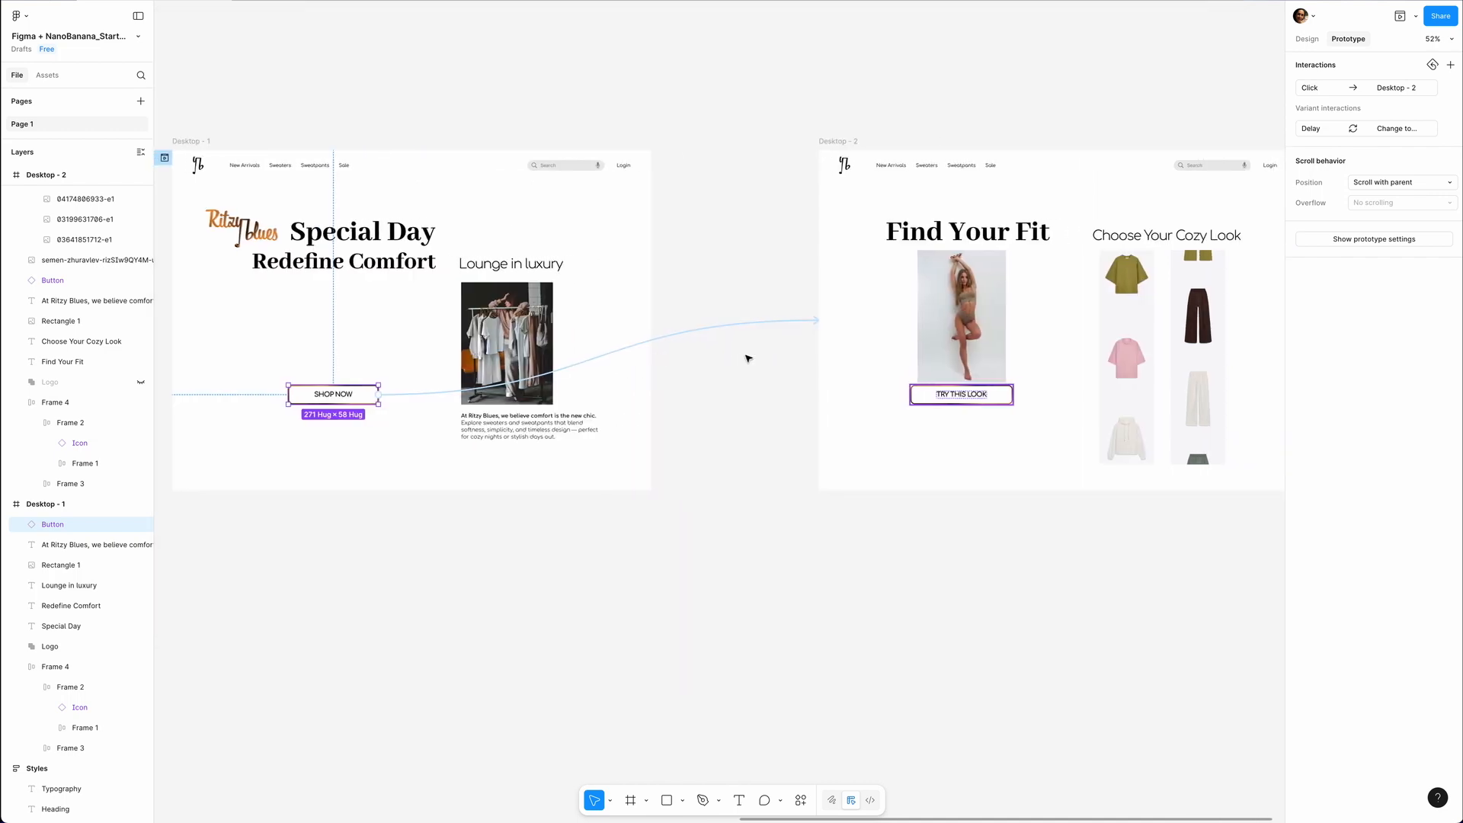
left_click(1148, 308)
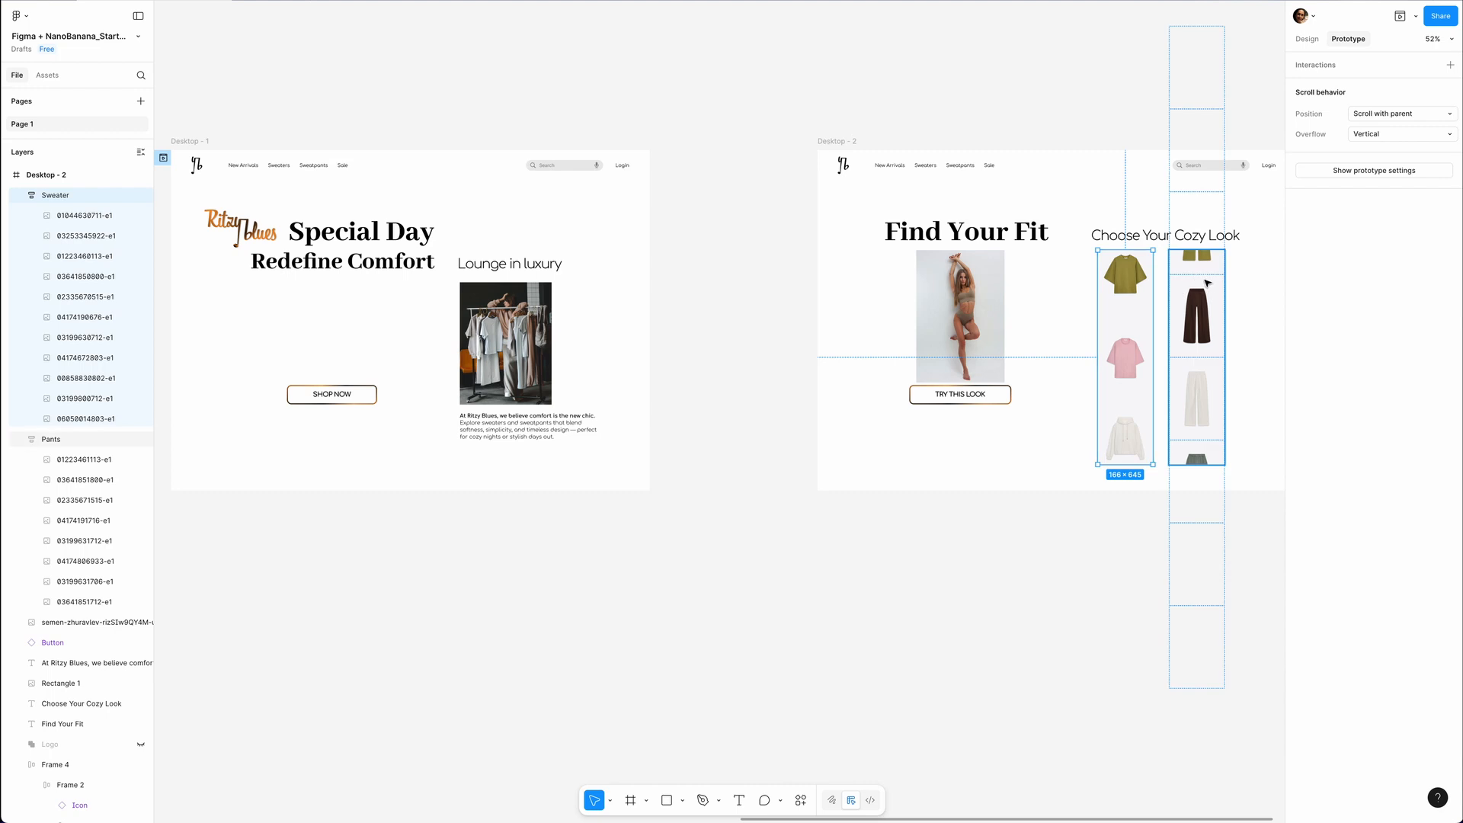
left_click(1211, 285, "shift")
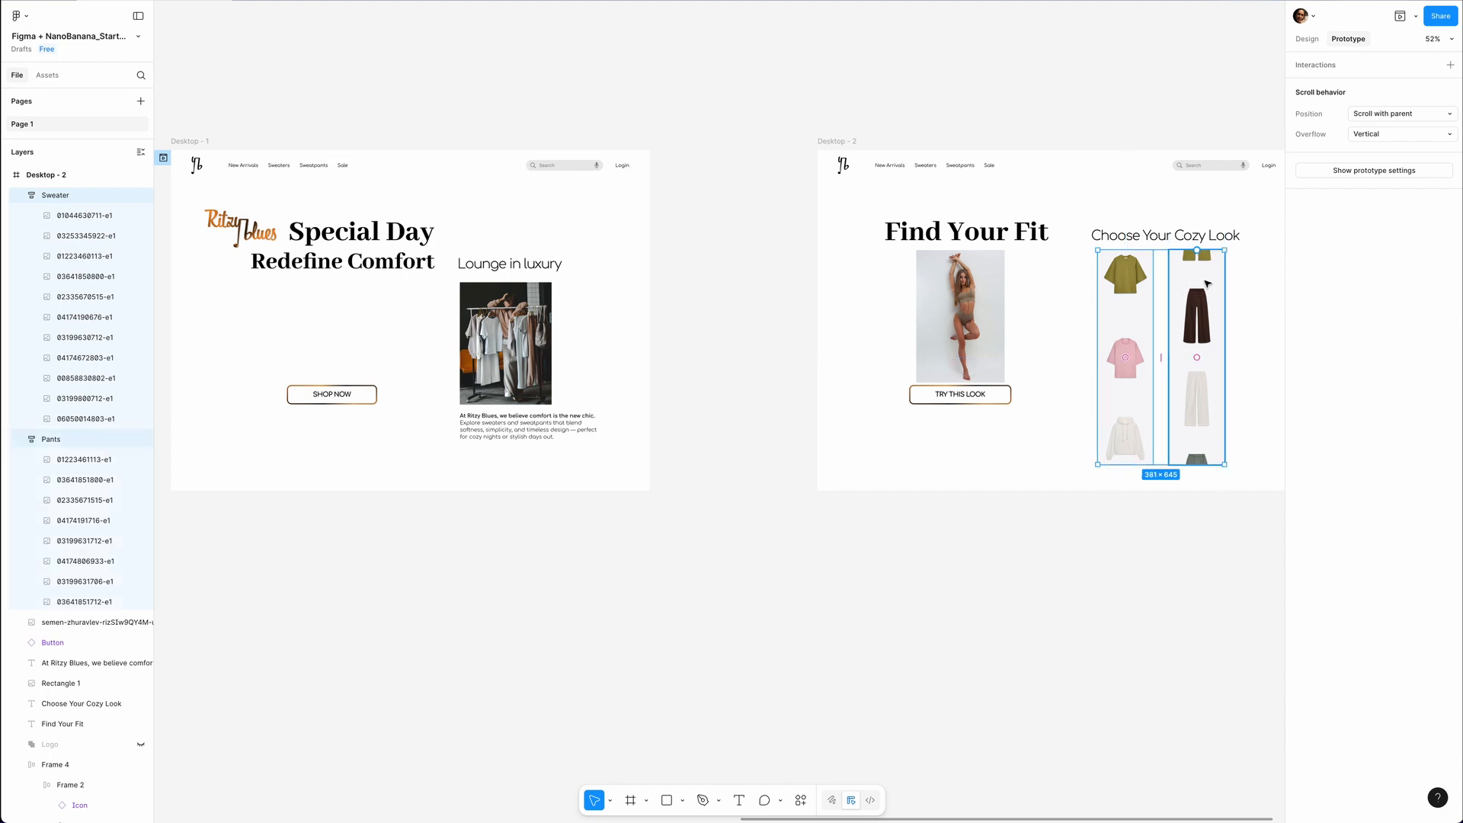
scroll(1180, 285, "left", 2)
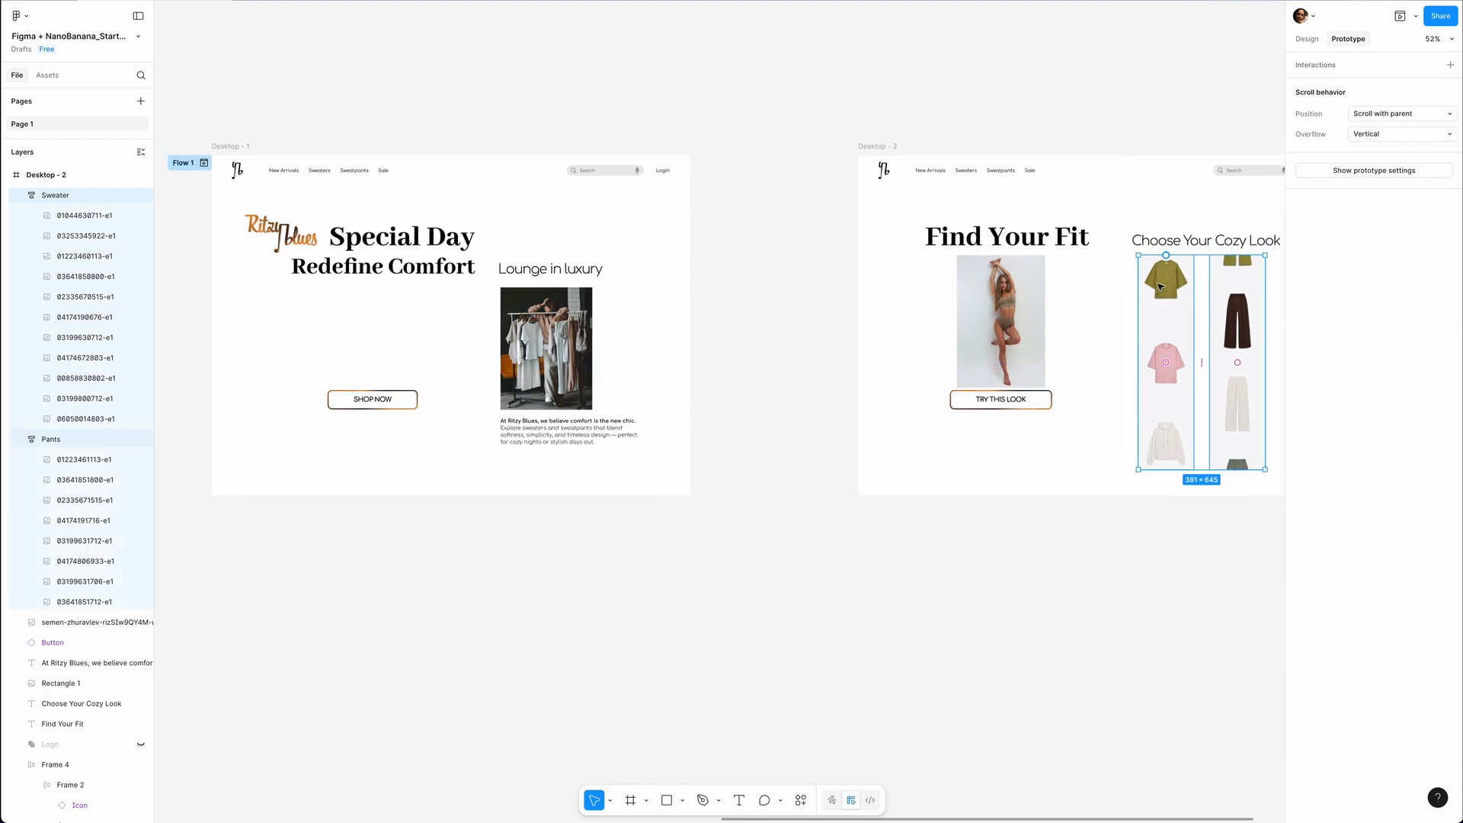
left_click(232, 147)
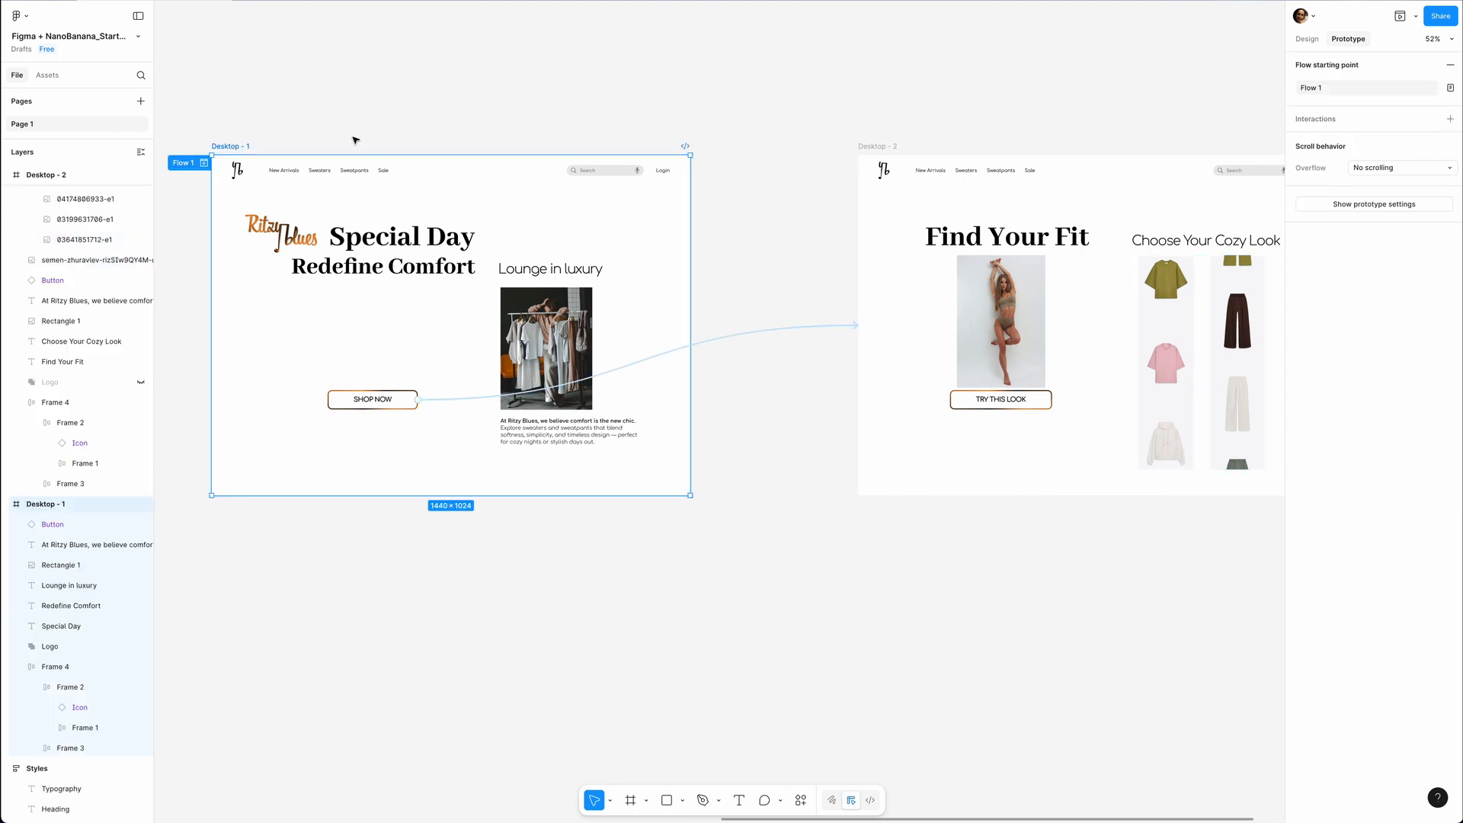
left_click(1305, 40)
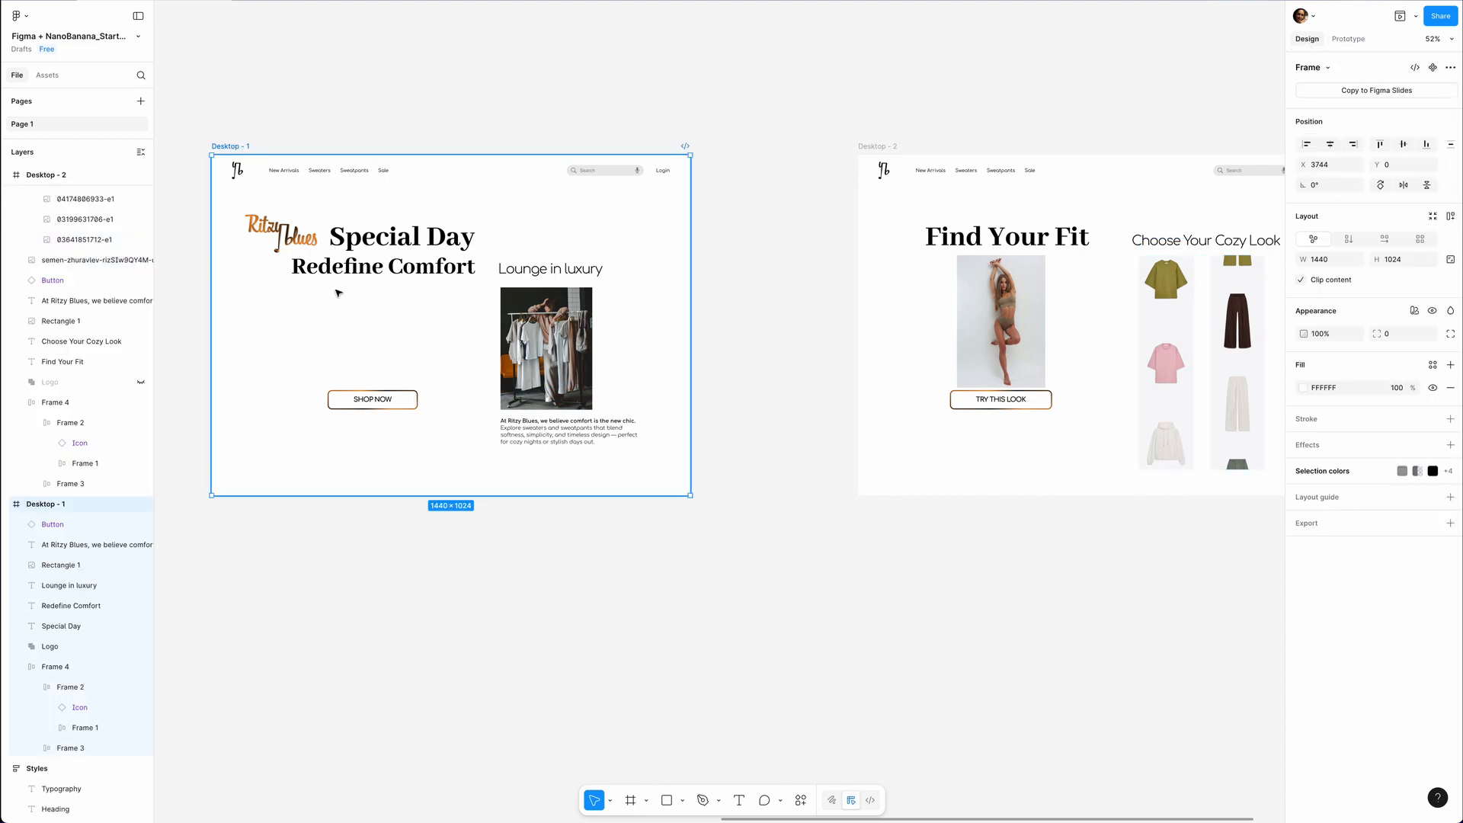
key("ctrl+v")
scroll(624, 305, "up", 3)
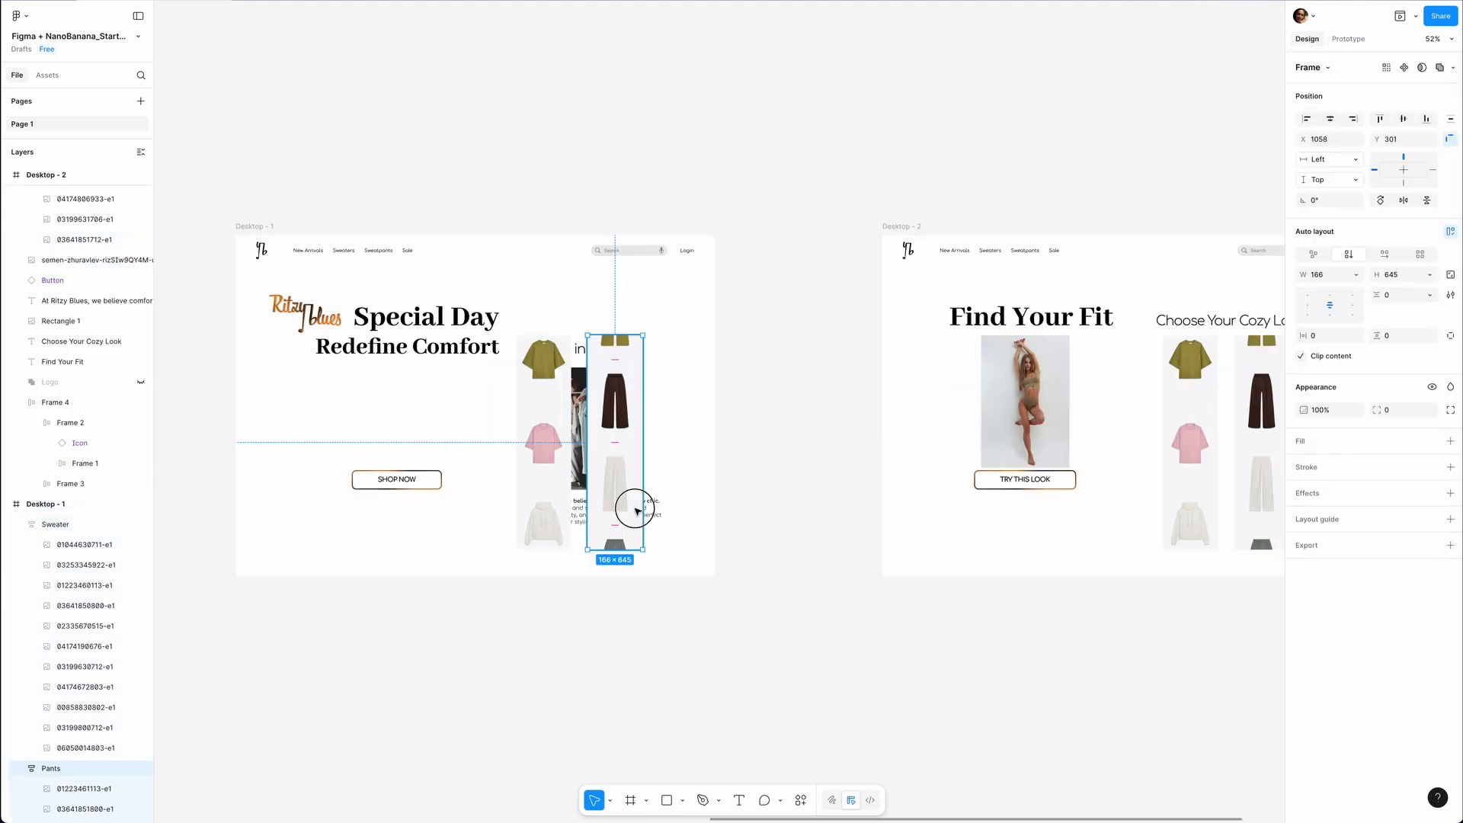
Move the pasted Pants column straight up until it sits just above Desktop - 1, at Y -657.
left_click_drag(637, 506, 636, 270)
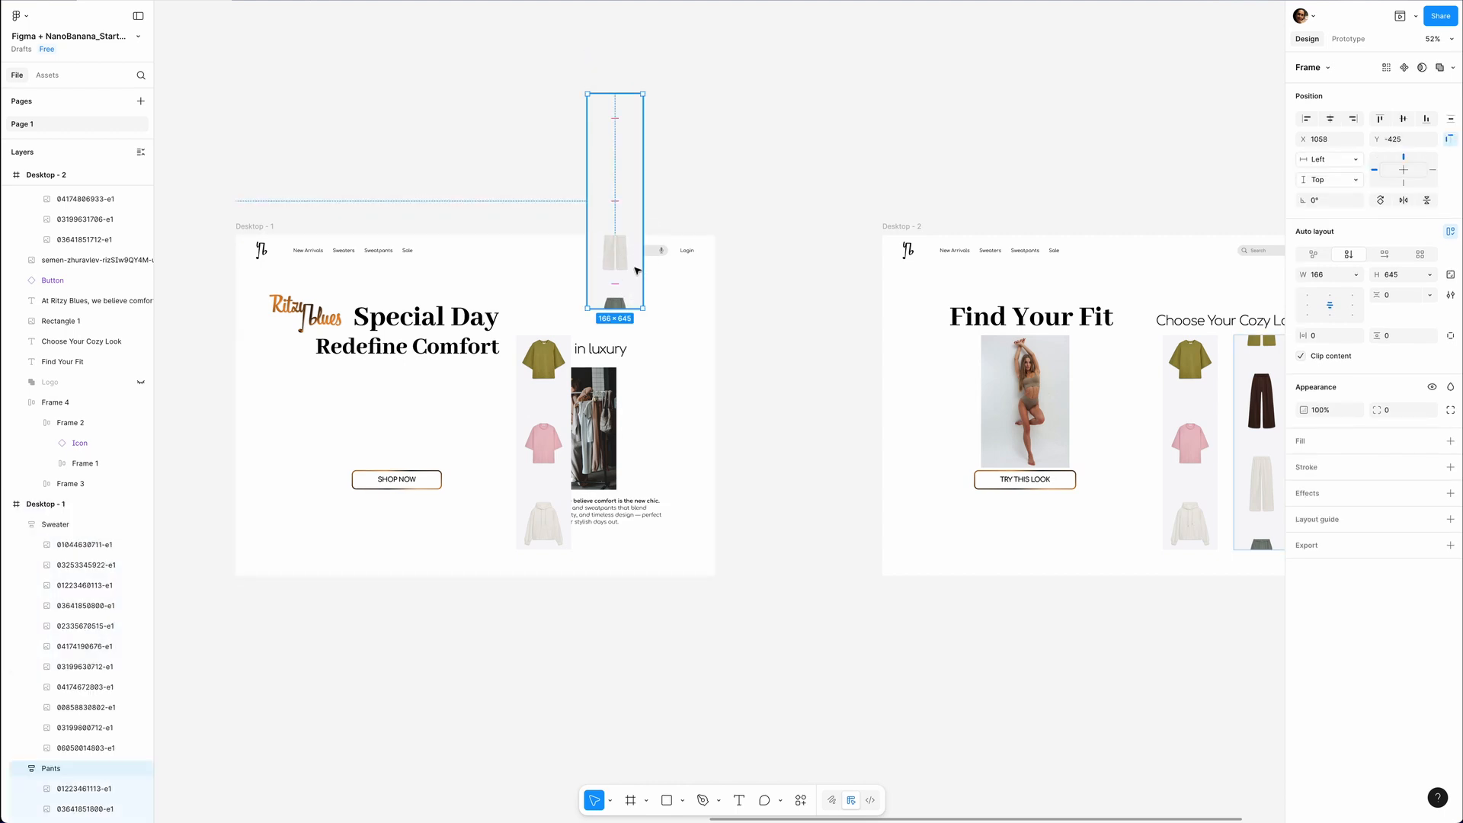
key("shift+Up")
key("shift+Up")
key("shift+Up")
key("shift+Up")
key("shift+Up")
key("shift+Up")
key("shift+Up")
key("shift+Up")
key("shift+Up")
key("shift+Up")
key("shift+Up")
key("shift+Up")
key("shift+Up")
key("shift+Up")
key("shift+Up")
key("shift+Up")
key("shift+Up")
key("shift+Up")
key("shift+Up")
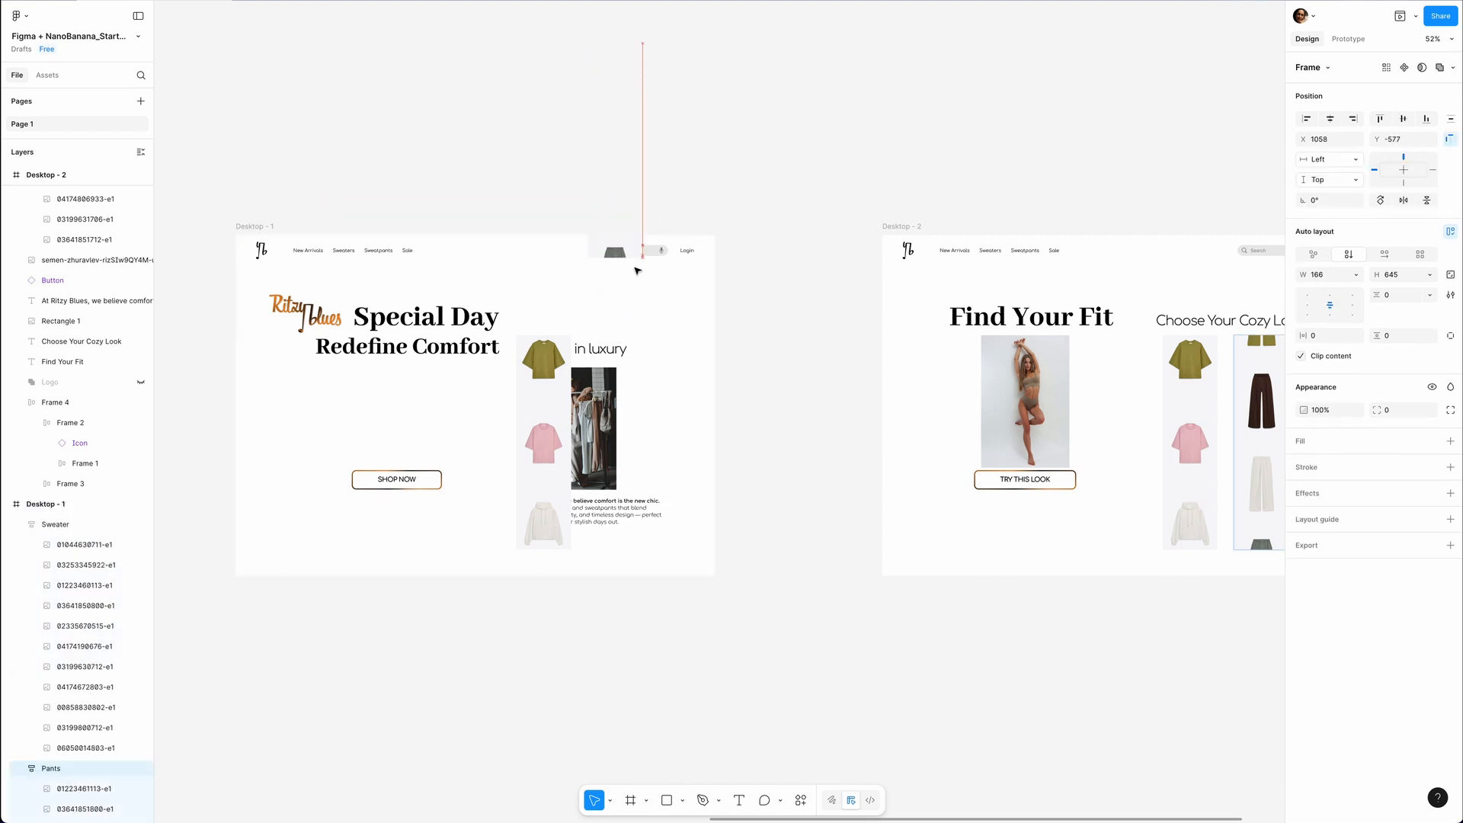
key("shift+Up")
key("shift+Up")
key("shift+Up")
key("shift+Up")
key("shift+Up")
key("shift+Up")
Move the pasted Sweater column down just below Desktop - 1, at Y 1027, and turn off content clipping for Desktop - 1.
left_click_drag(556, 402, 555, 572)
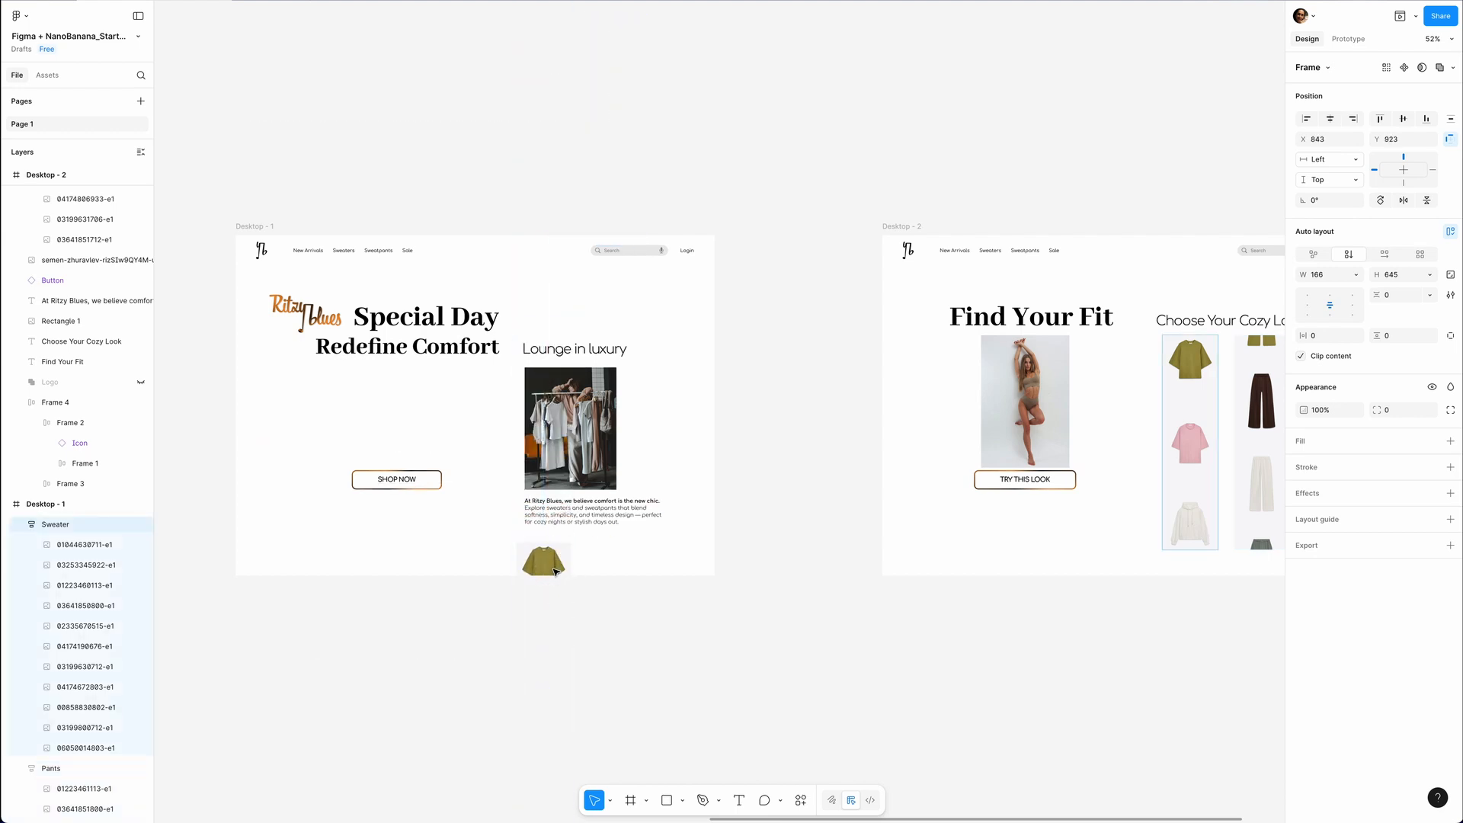
key("shift+Down")
key("shift+Down")
key("shift+Down")
key("shift+Down")
key("shift+Down")
key("shift+Down")
key("shift+Down")
key("shift+Down")
key("shift+Down")
key("shift+Down")
key("shift+Down")
key("shift+Down")
key("Escape")
left_click(1301, 279)
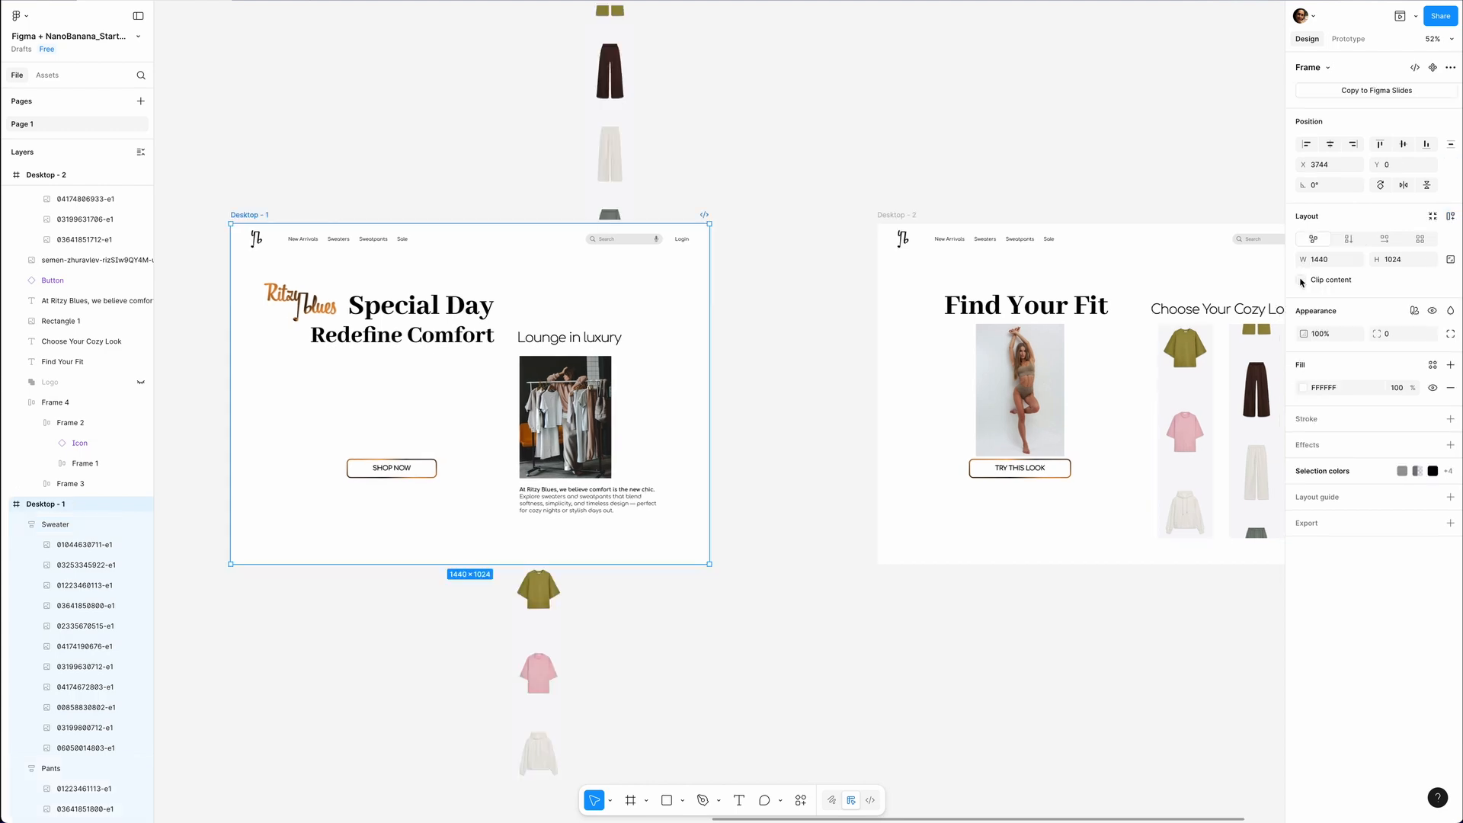
Add a uniform layer blur of about 6.8 to the Sweater column below Desktop - 1.
scroll(615, 505, "down", 2)
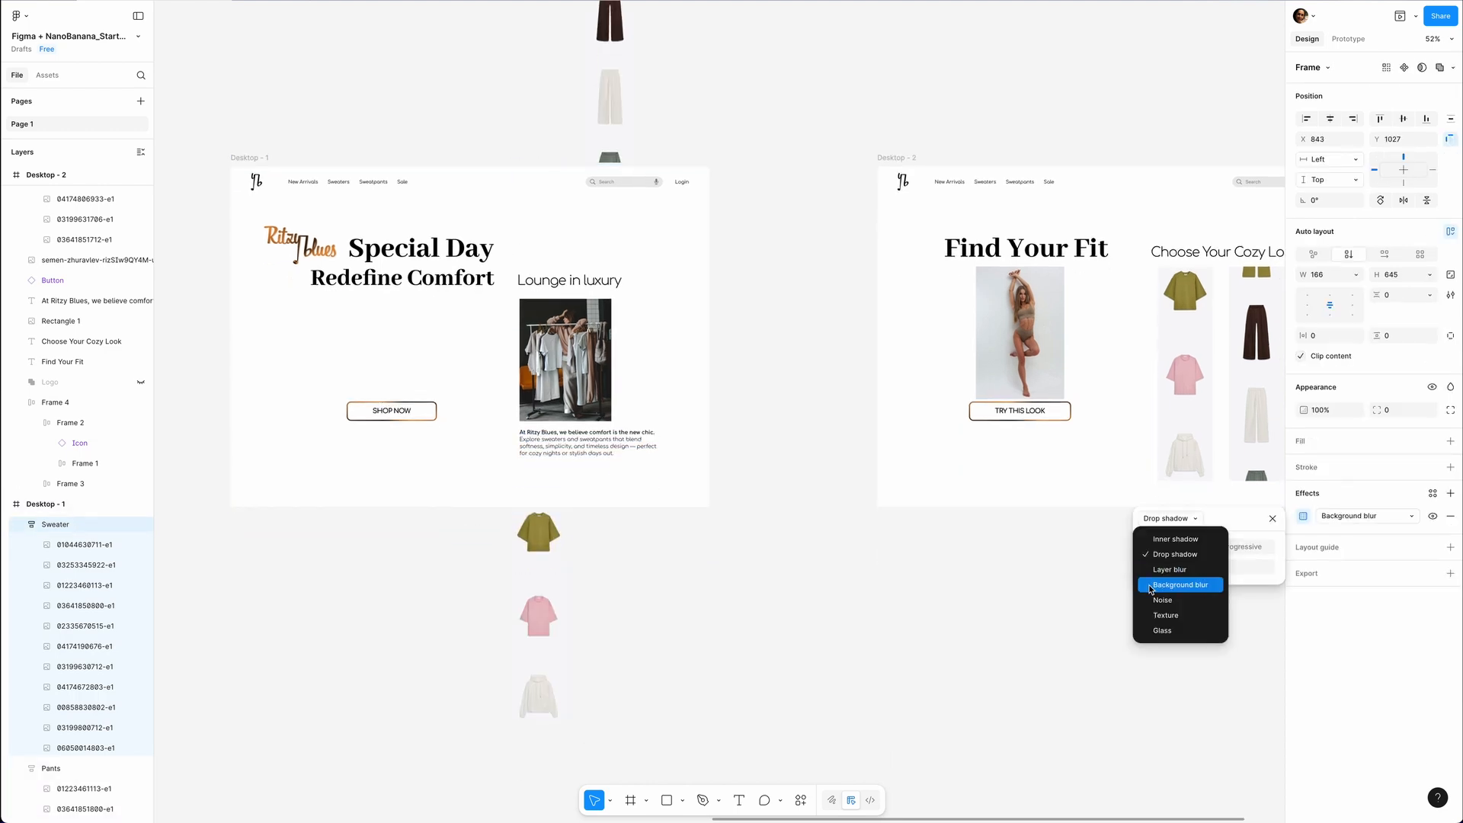
left_click(1169, 569)
left_click_drag(1193, 567, 1211, 568)
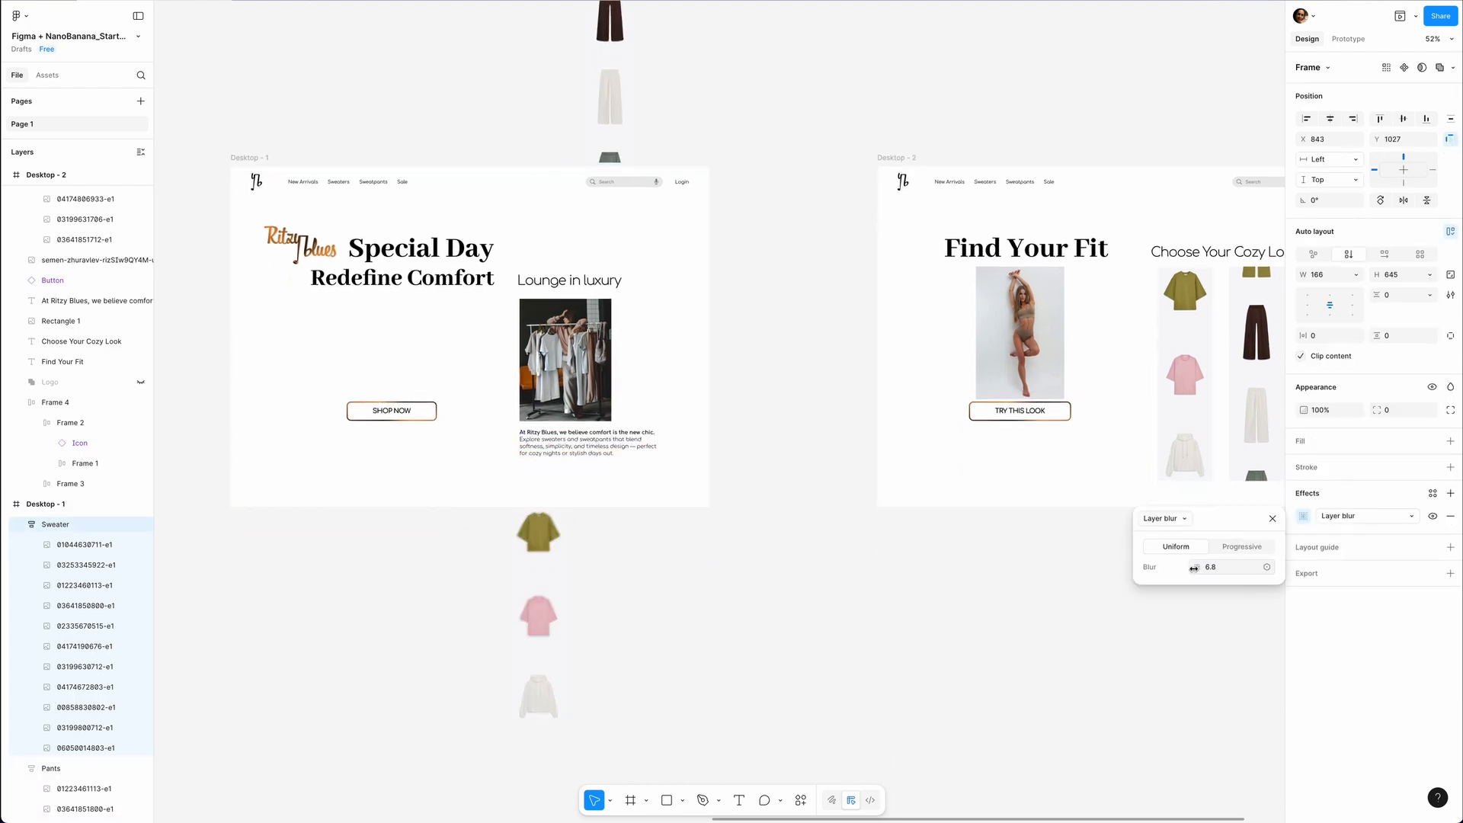
Copy the blurred Sweater column's properties and paste them onto the Pants column above Desktop - 1.
right_click(546, 533)
mouse_move(588, 394)
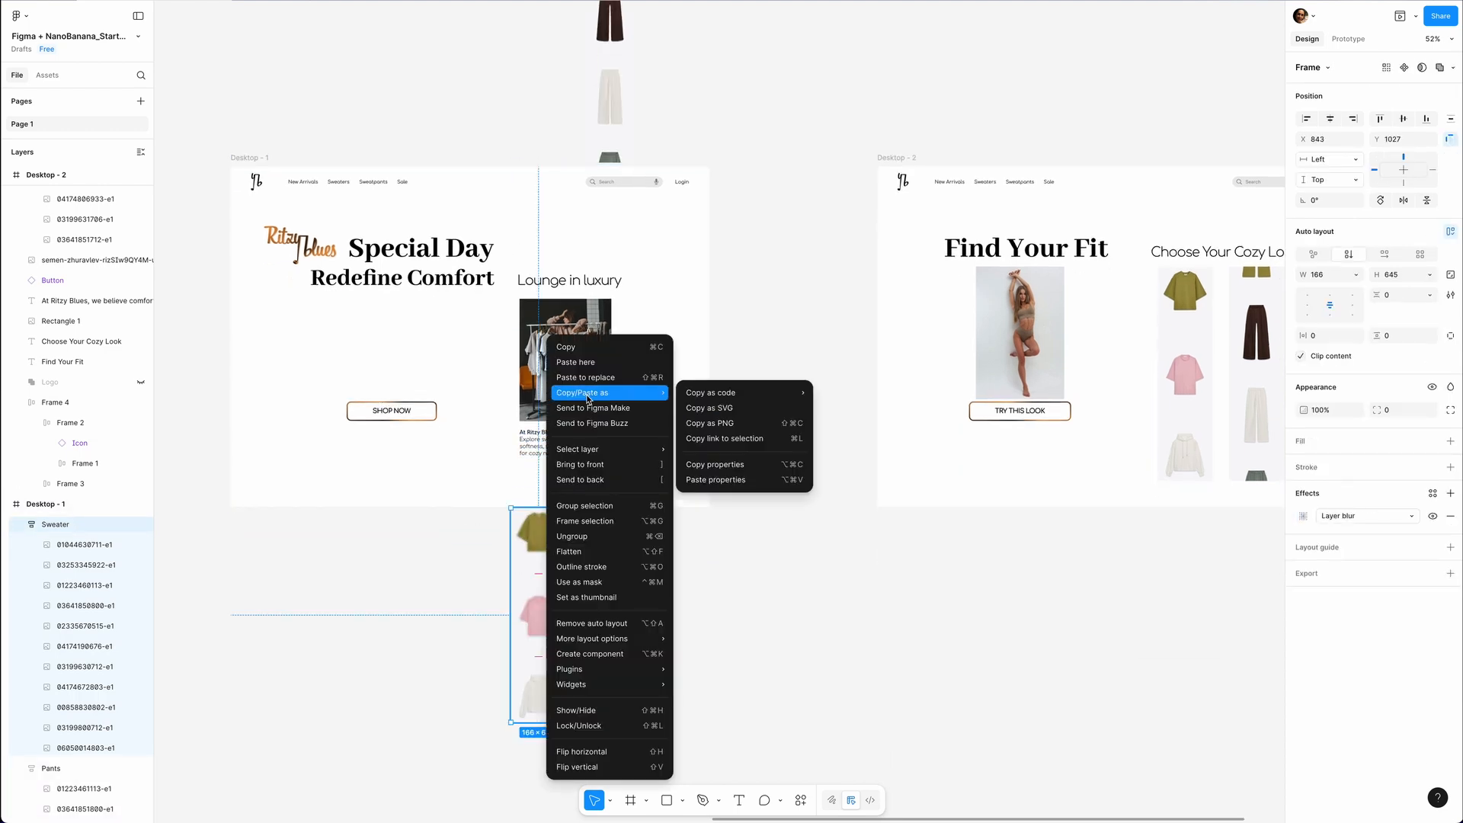
left_click(710, 465)
left_click(620, 124)
right_click(622, 111)
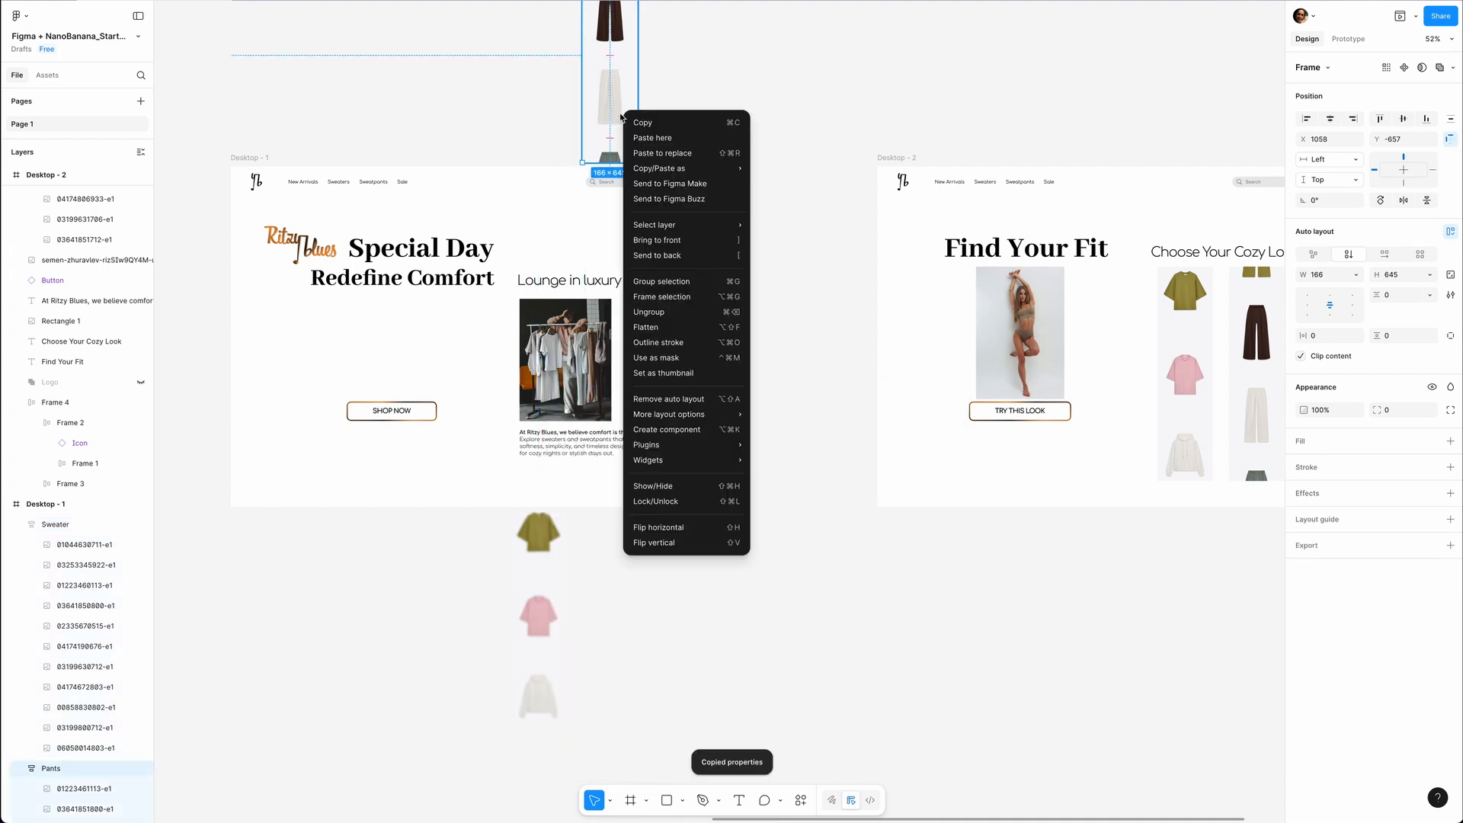
mouse_move(760, 177)
left_click(798, 255)
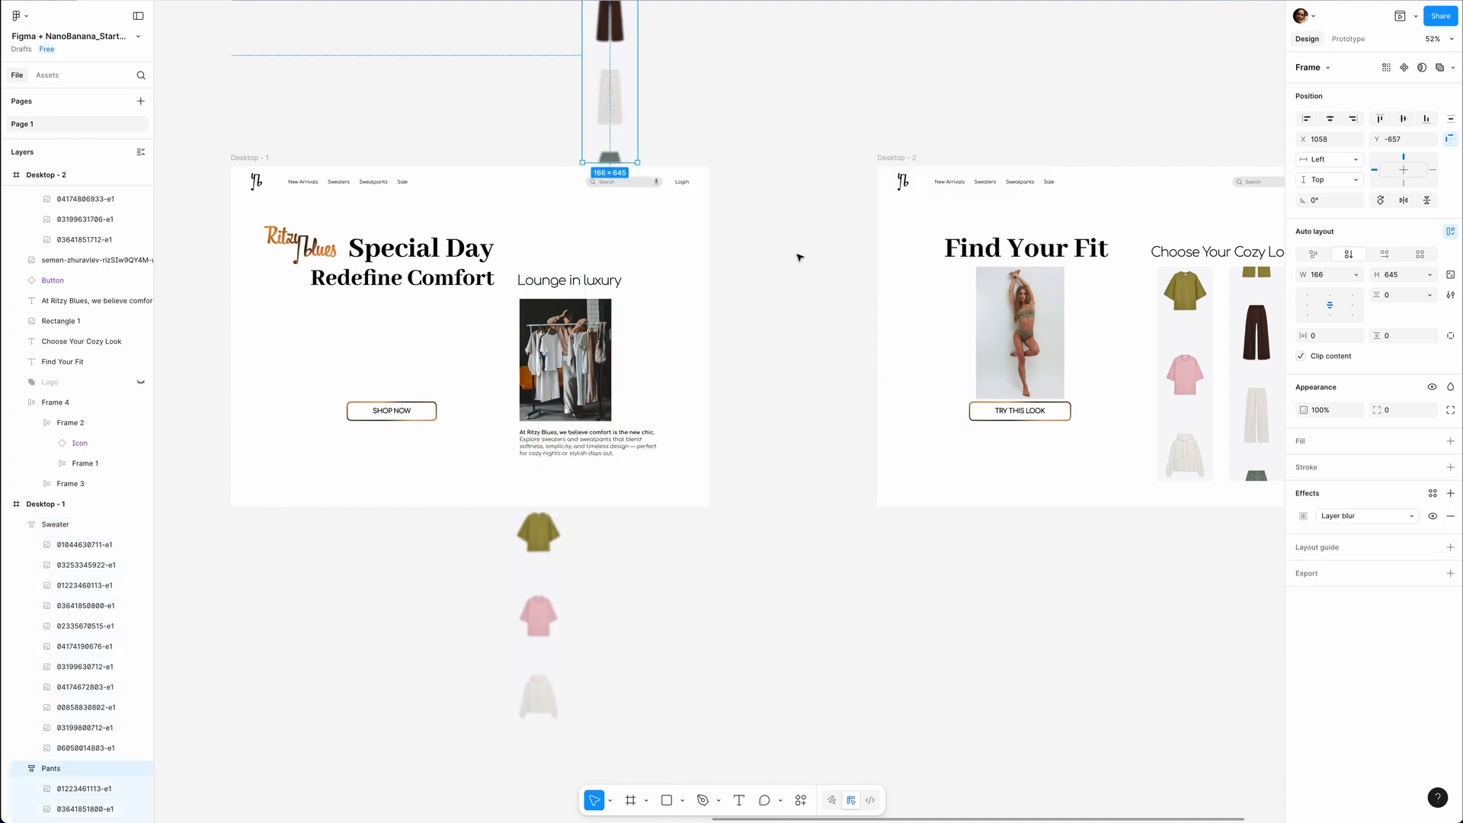
left_click(796, 255)
Copy the model photo from Desktop - 2 into Desktop - 1 and move the copy off toward the frame's left edge.
scroll(712, 392, "down", 3)
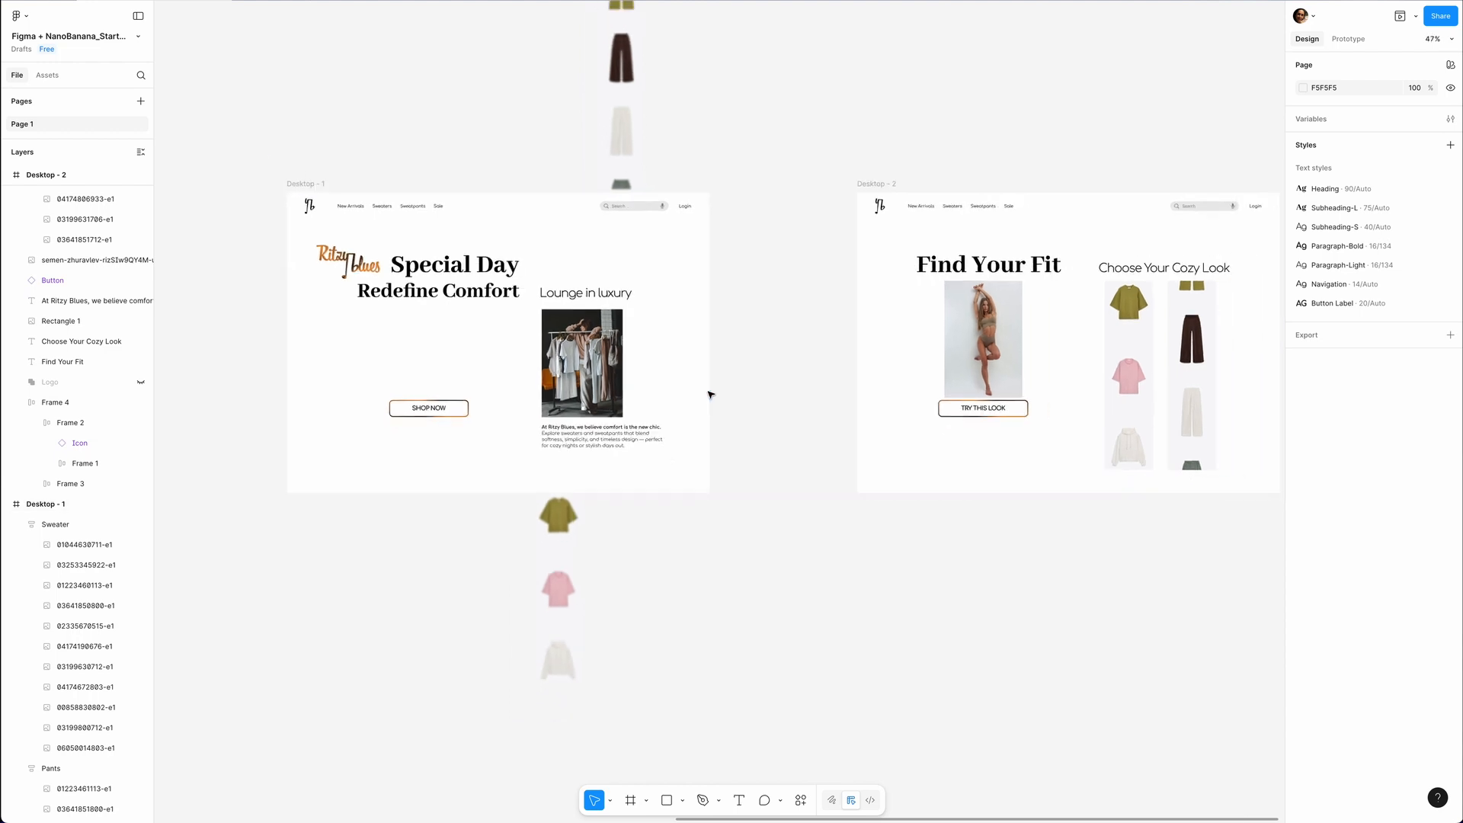
left_click(951, 344)
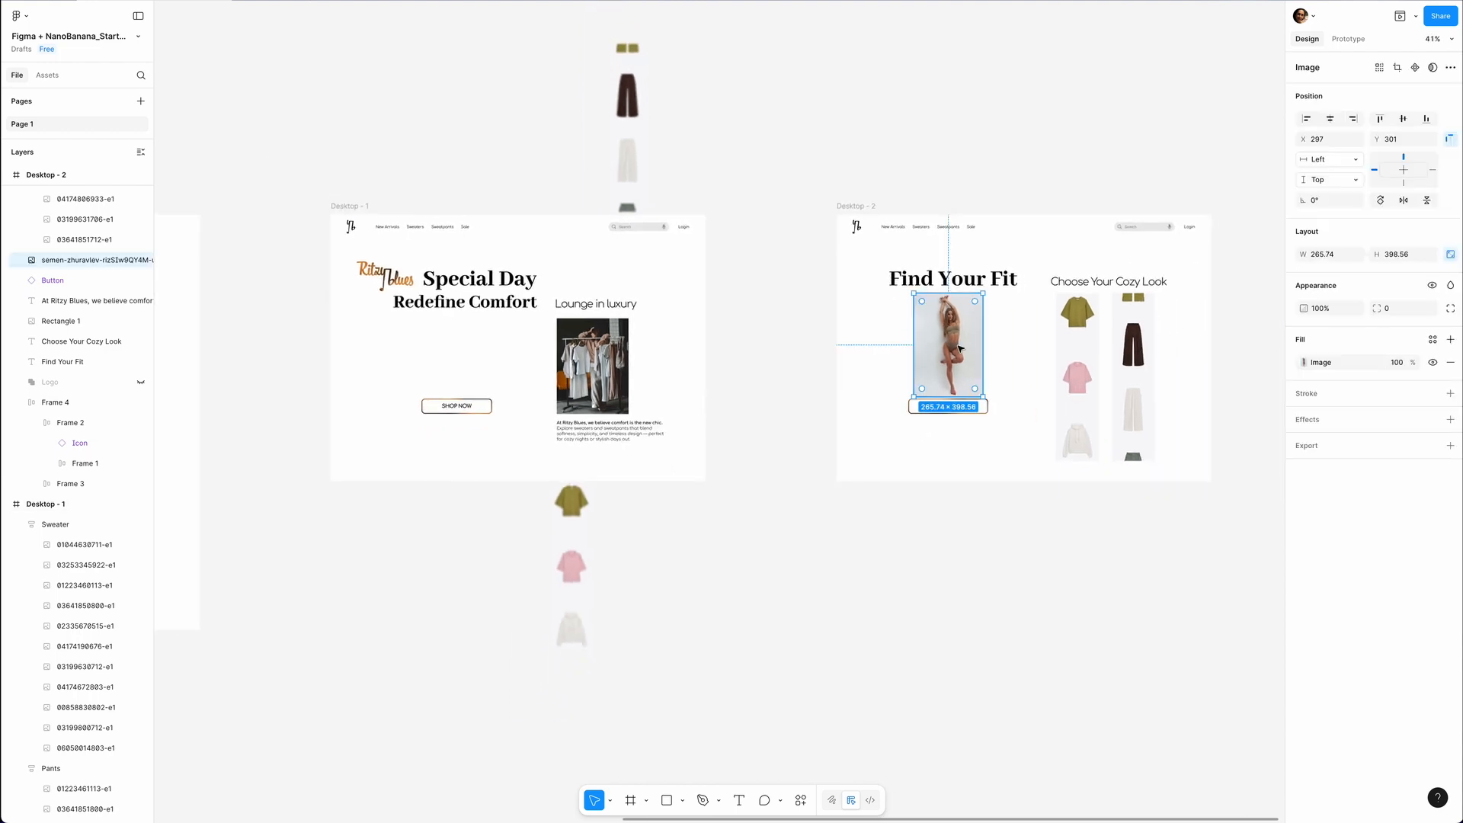
left_click(352, 205)
key("ctrl+v")
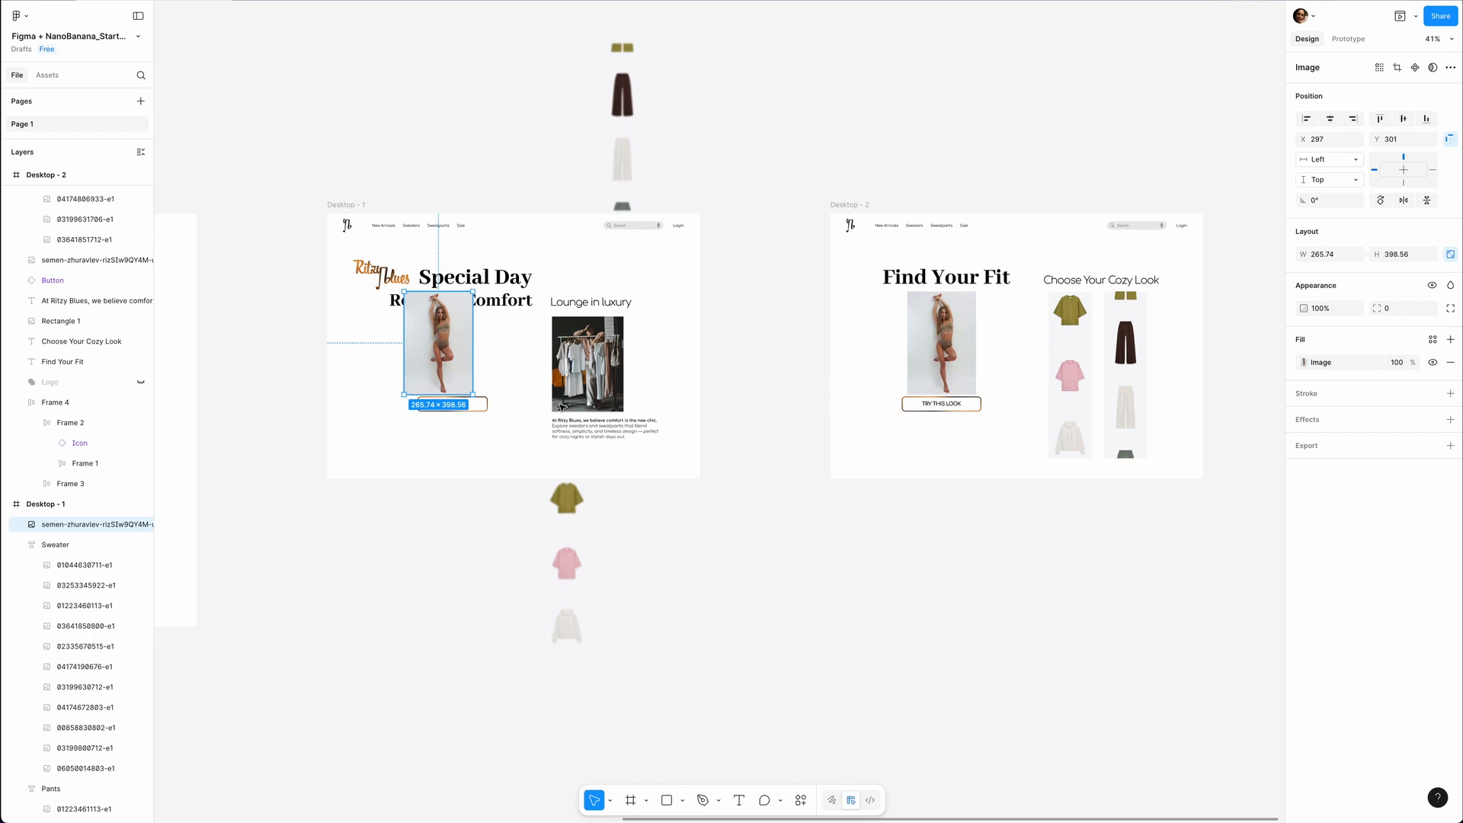
left_click_drag(462, 335, 331, 322)
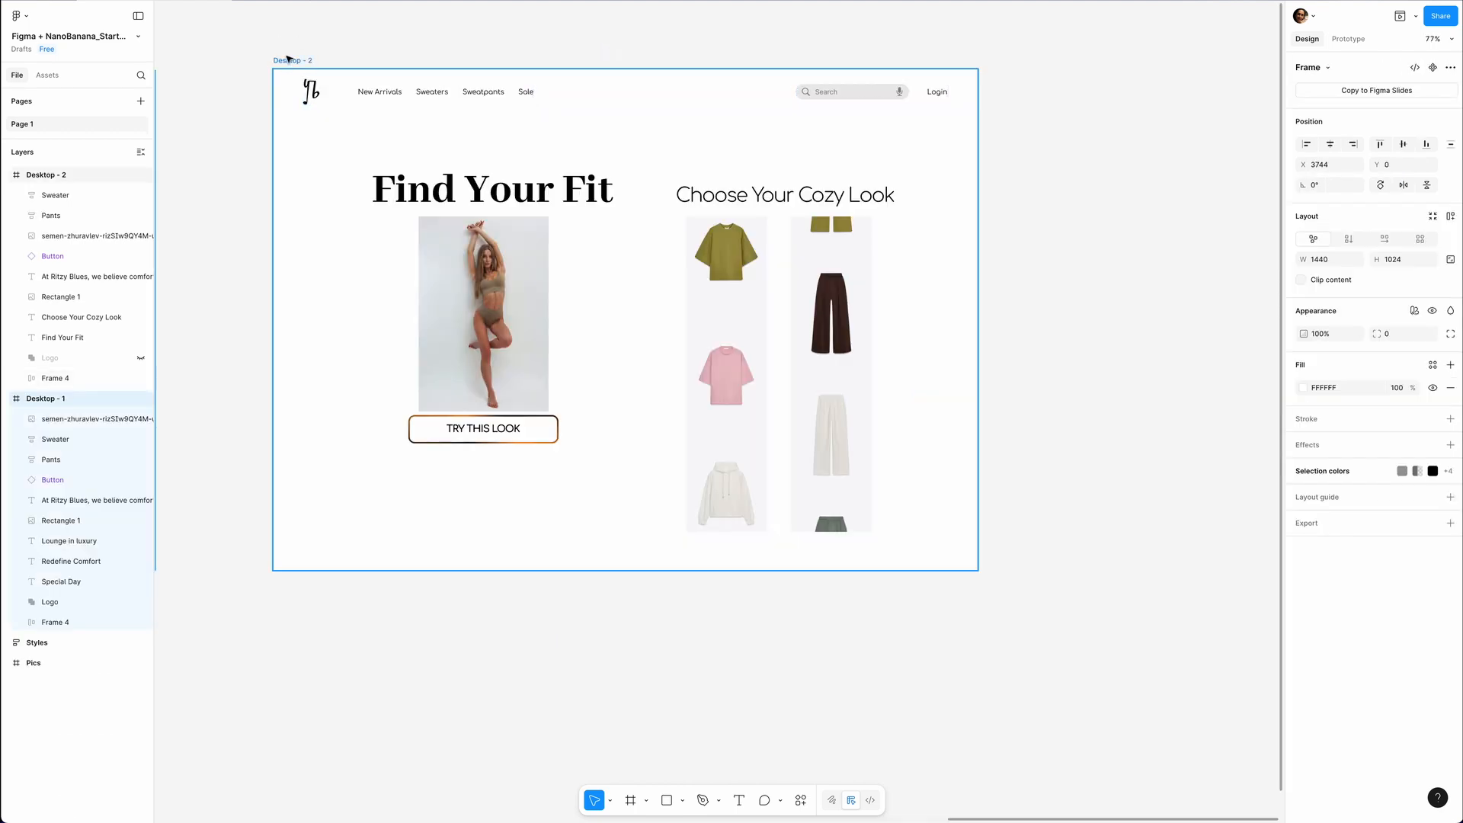
Turn off content clipping for Desktop - 2, then rotate its clothing rack photo to about -31° and move it to X 1440, Y 301.
left_click(292, 60)
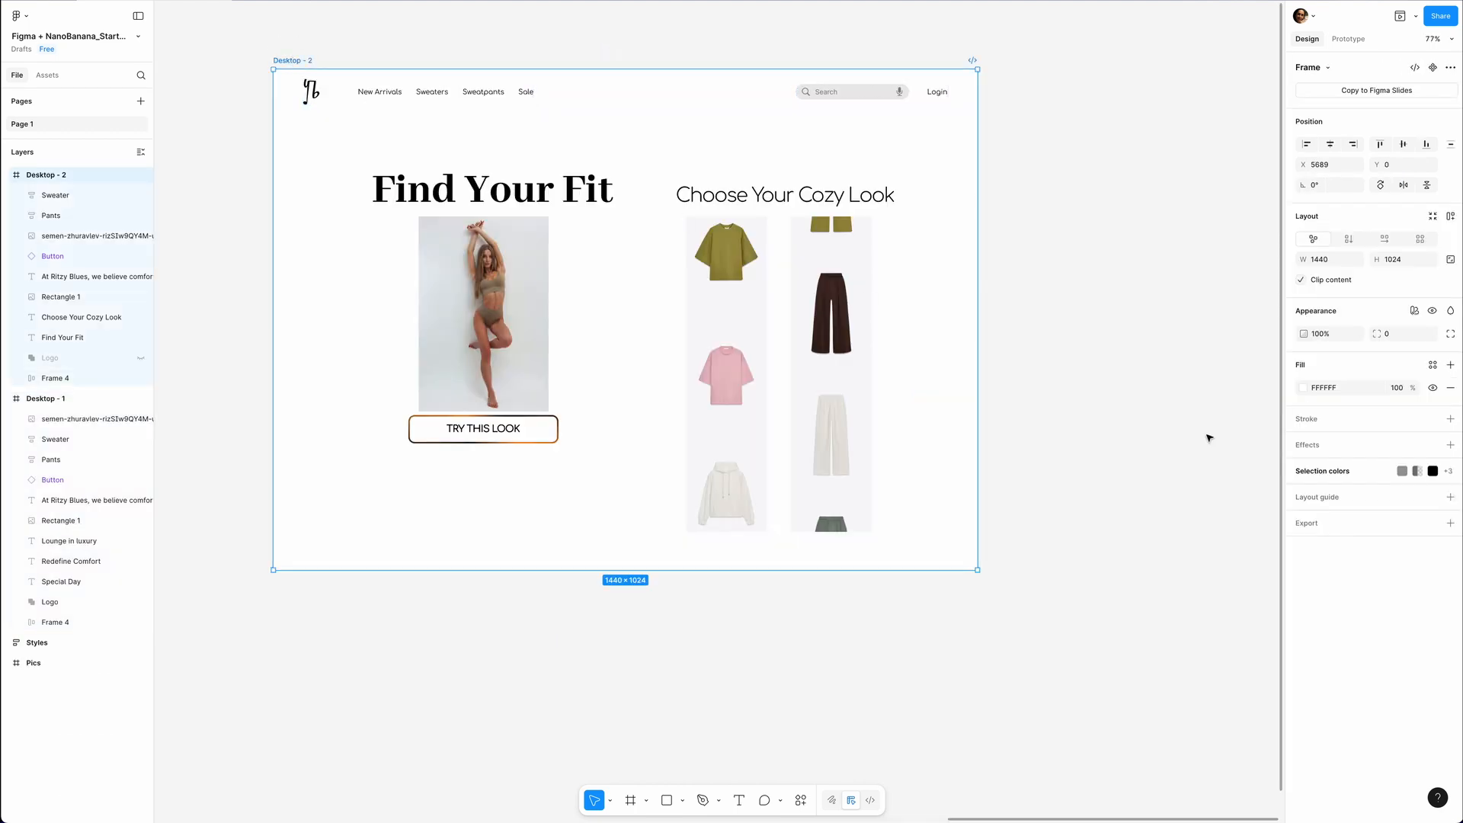
left_click(1303, 281)
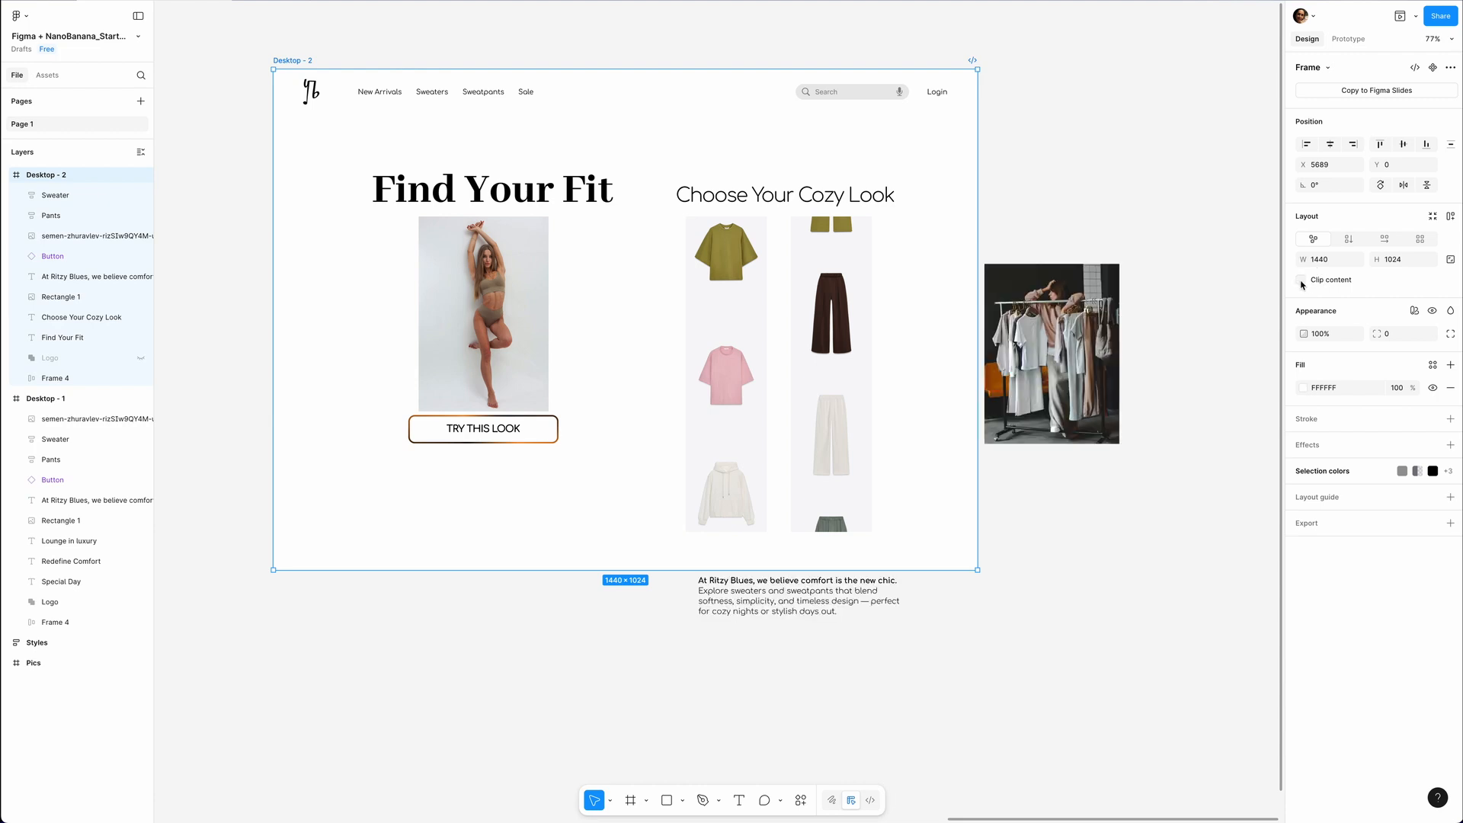
left_click(1101, 303)
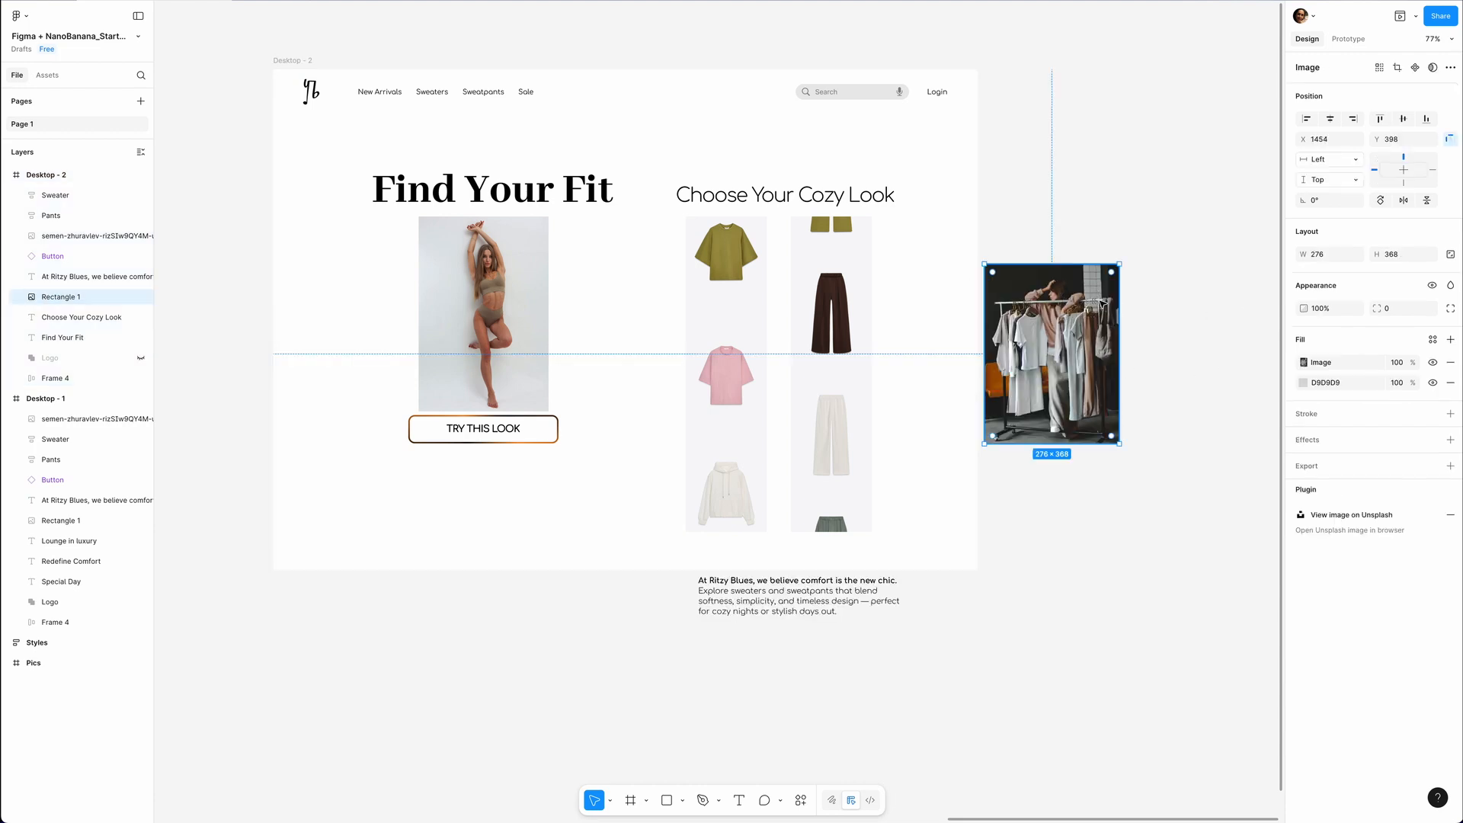
left_click_drag(1123, 259, 1170, 315)
left_click_drag(1023, 352, 1052, 326)
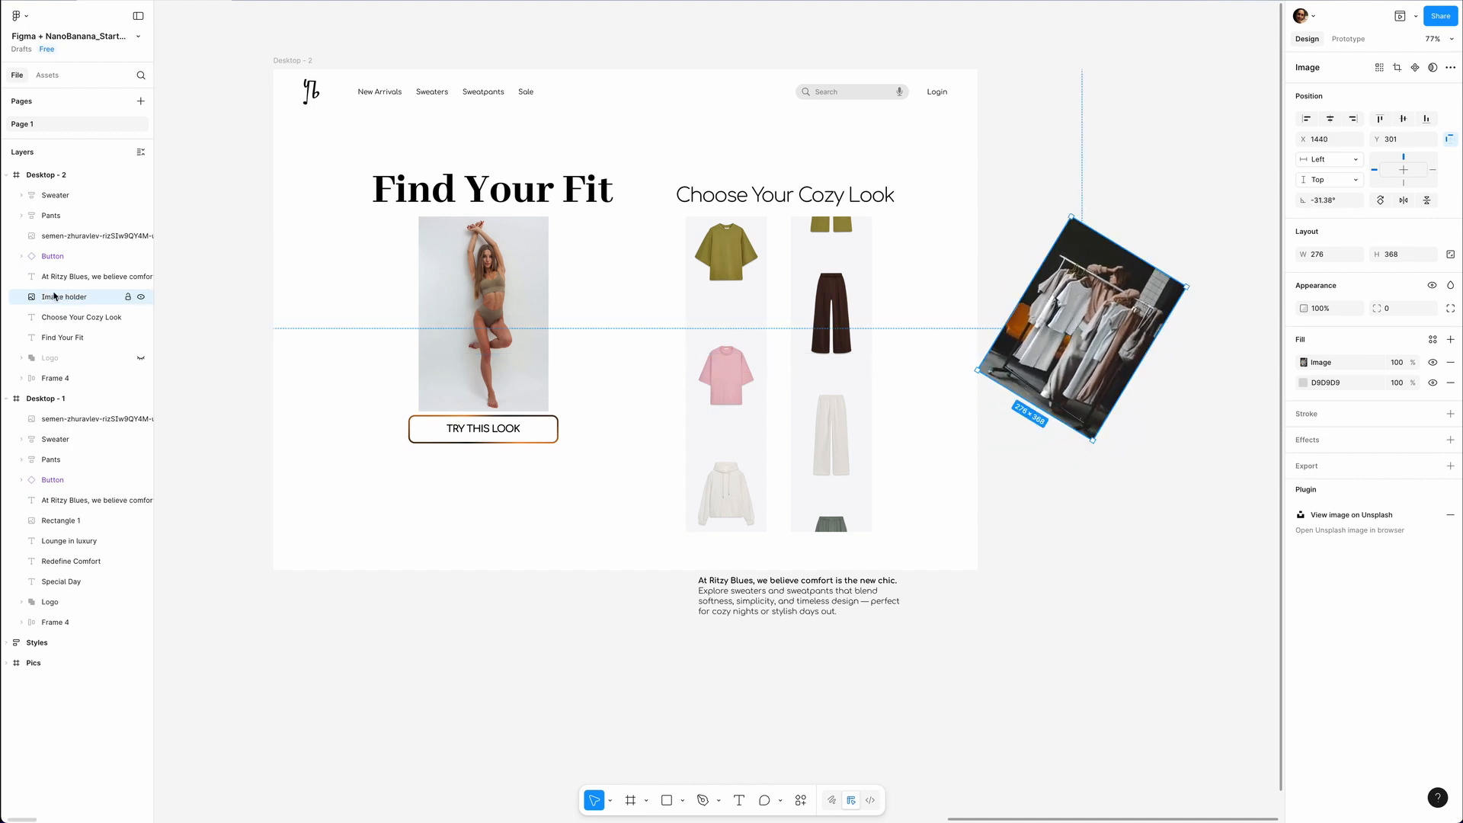
Rename the clothing rack photo's layer in Desktop - 1 to "Image Holder" and preview the Shop Now transition.
double_click(61, 521)
type("Image Holder")
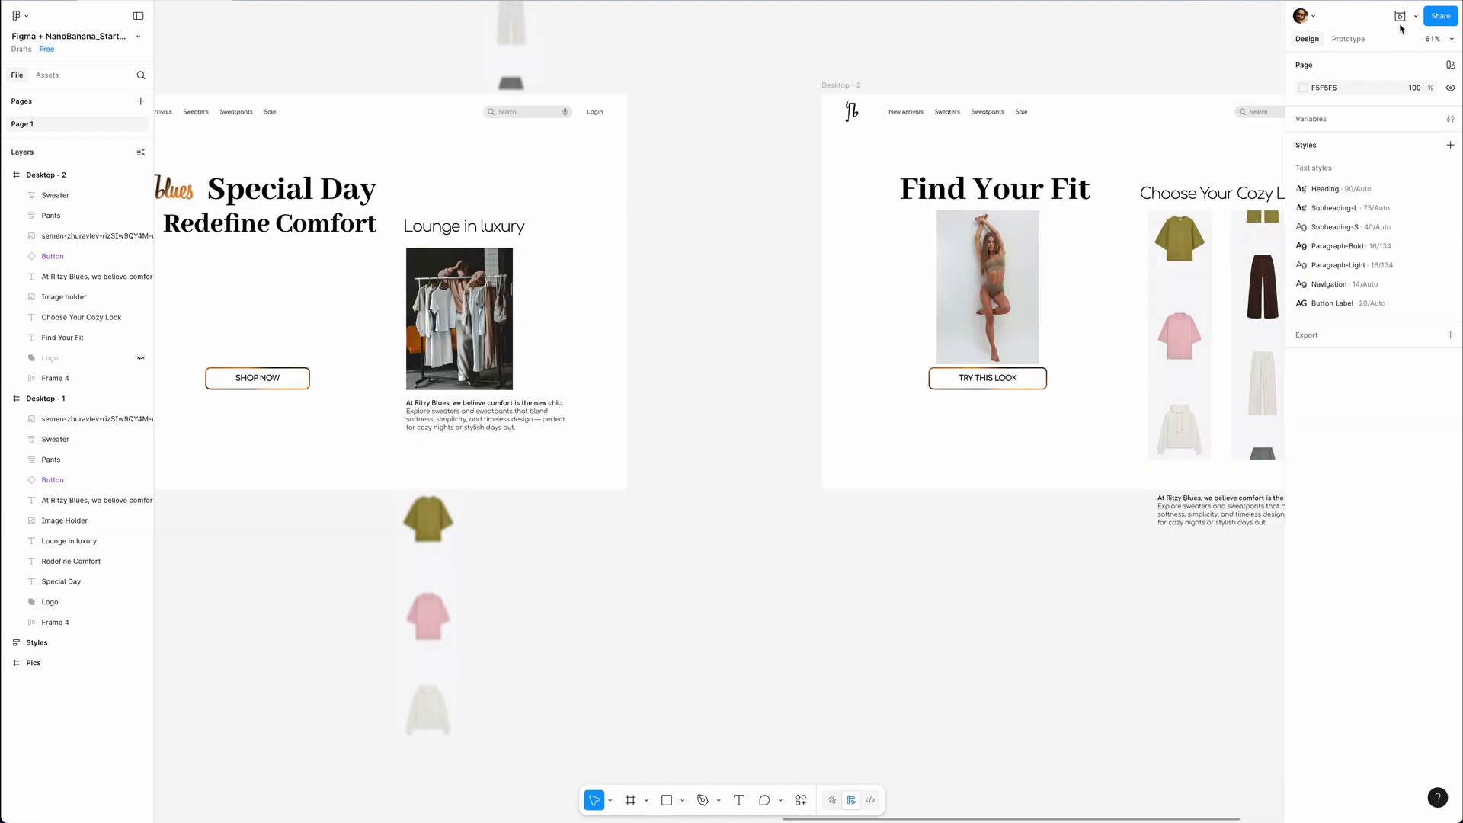
left_click(1400, 16)
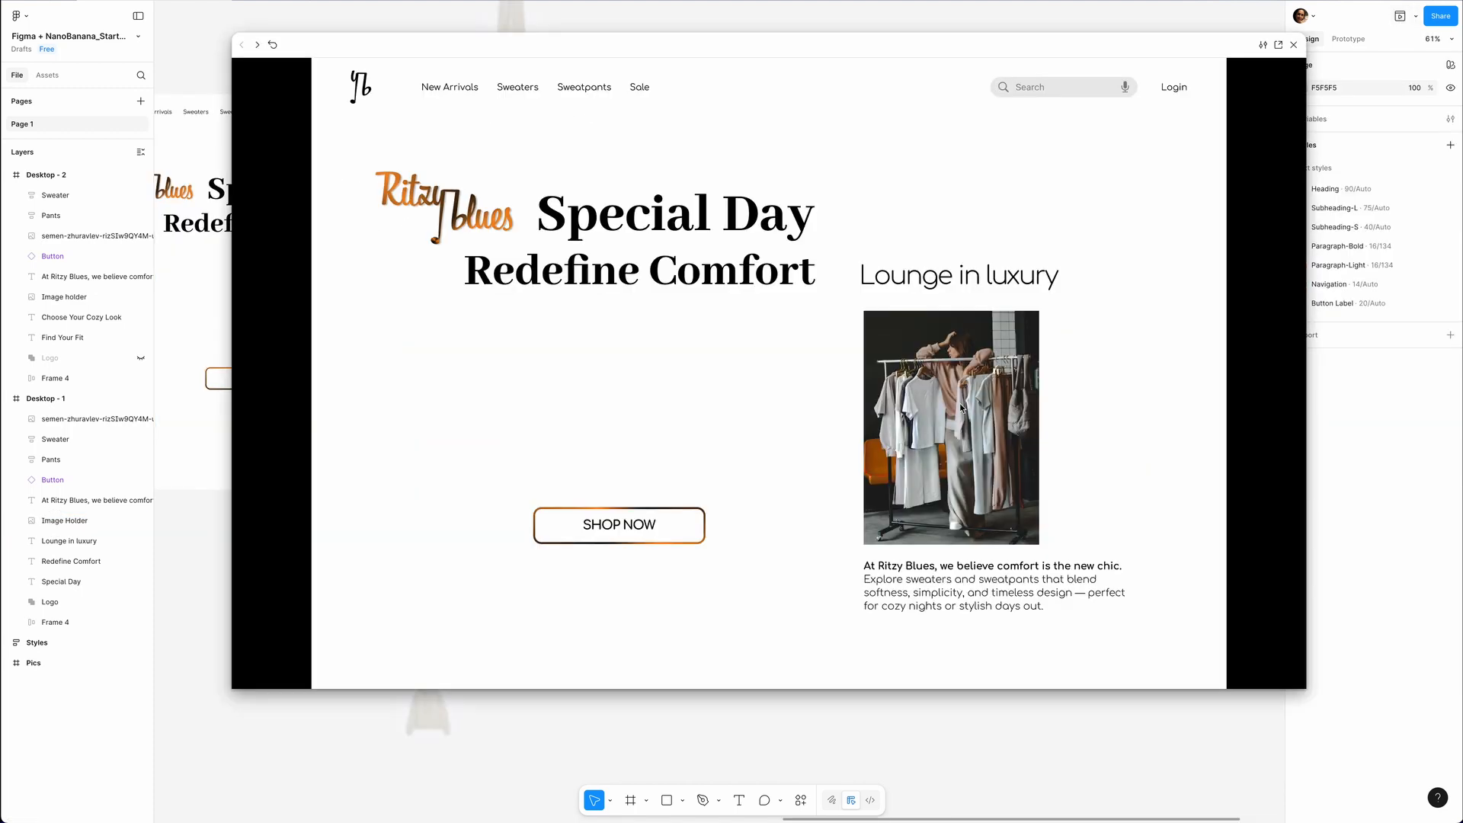
left_click(643, 525)
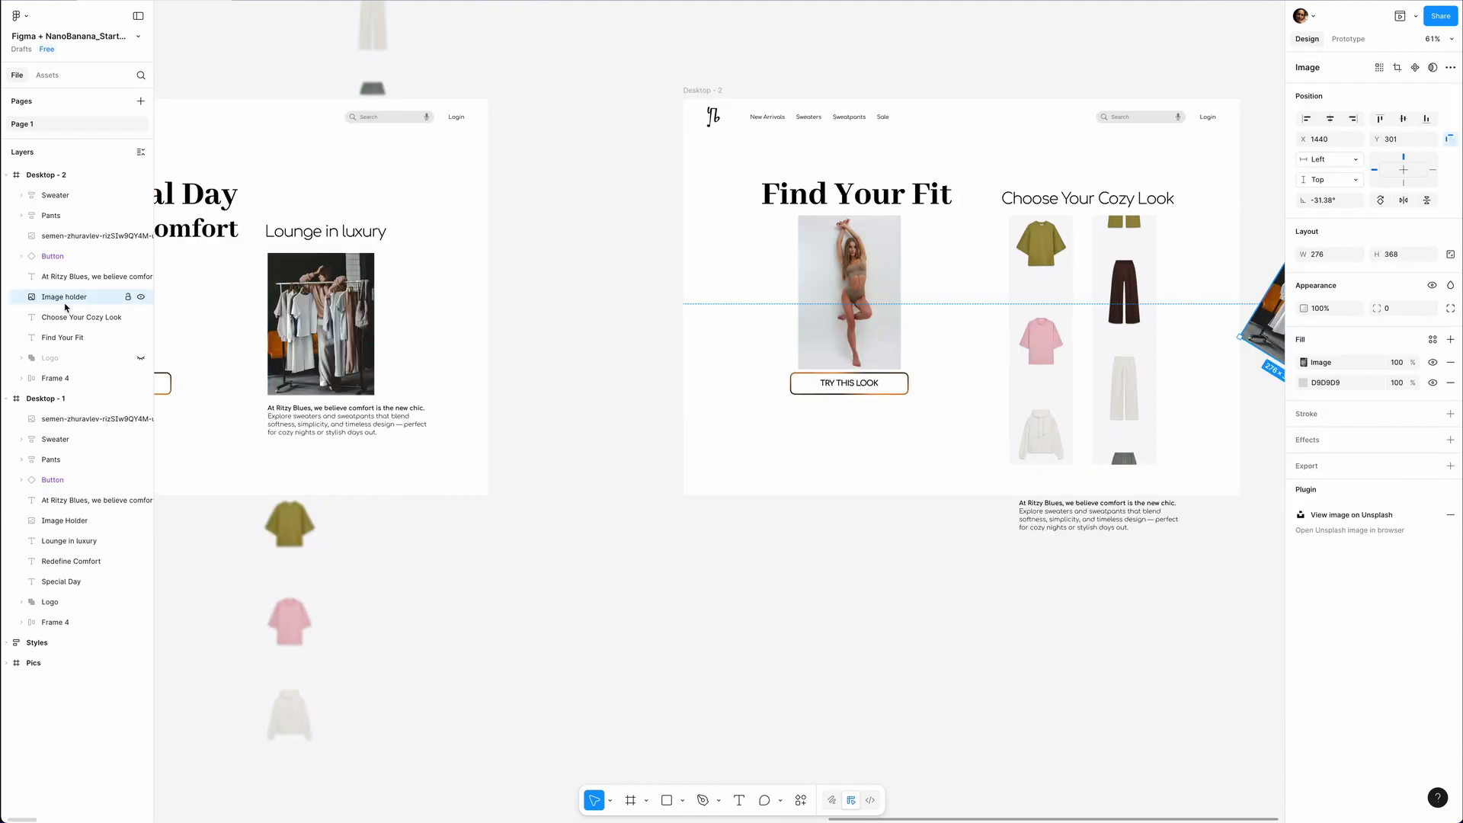
Rename the clothing rack photo's layer in Desktop - 1 to "Image holder" and preview the Shop Now transition from that frame.
key("shift+1")
double_click(70, 521)
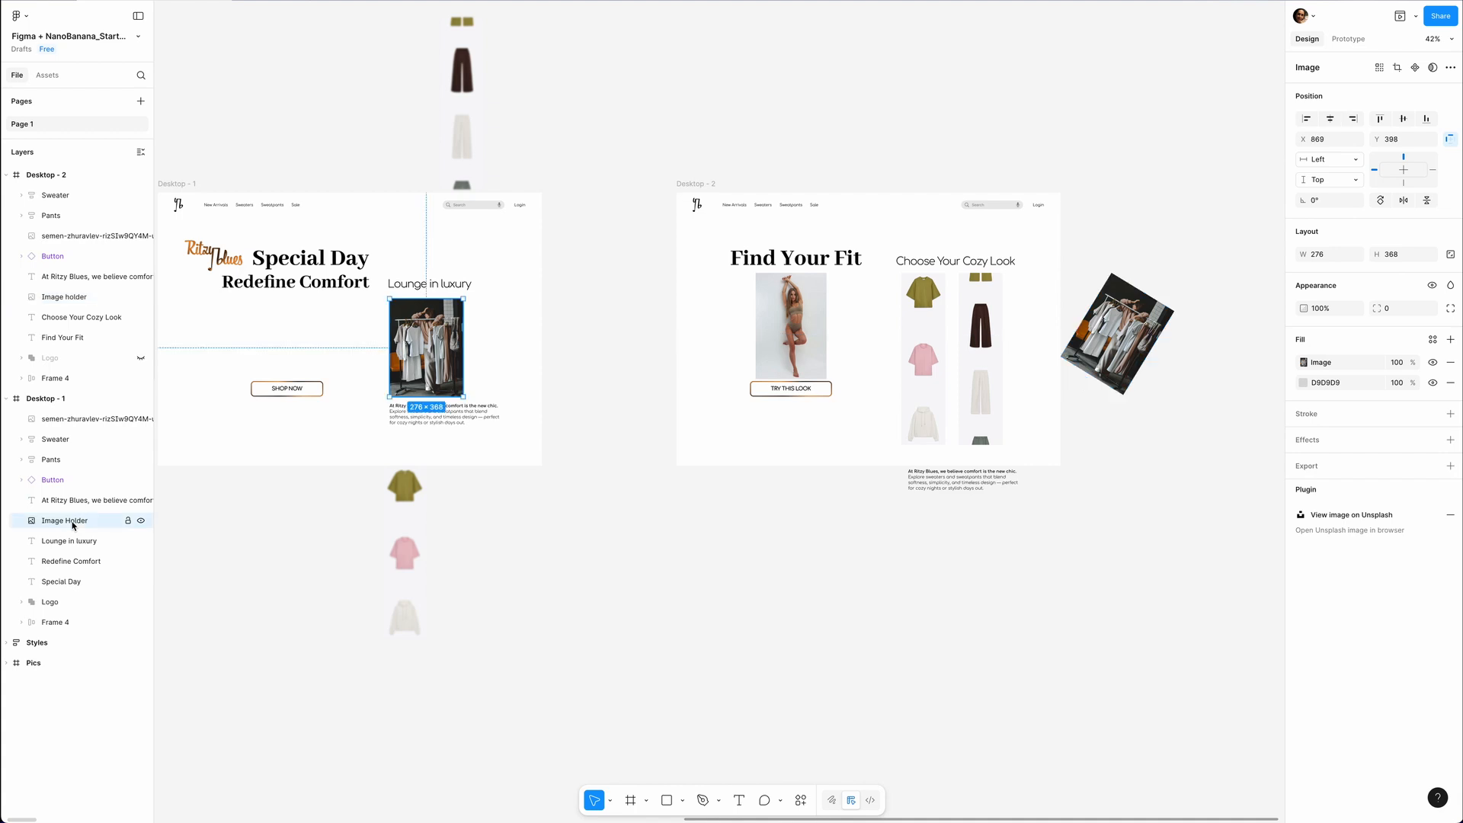
key("Return")
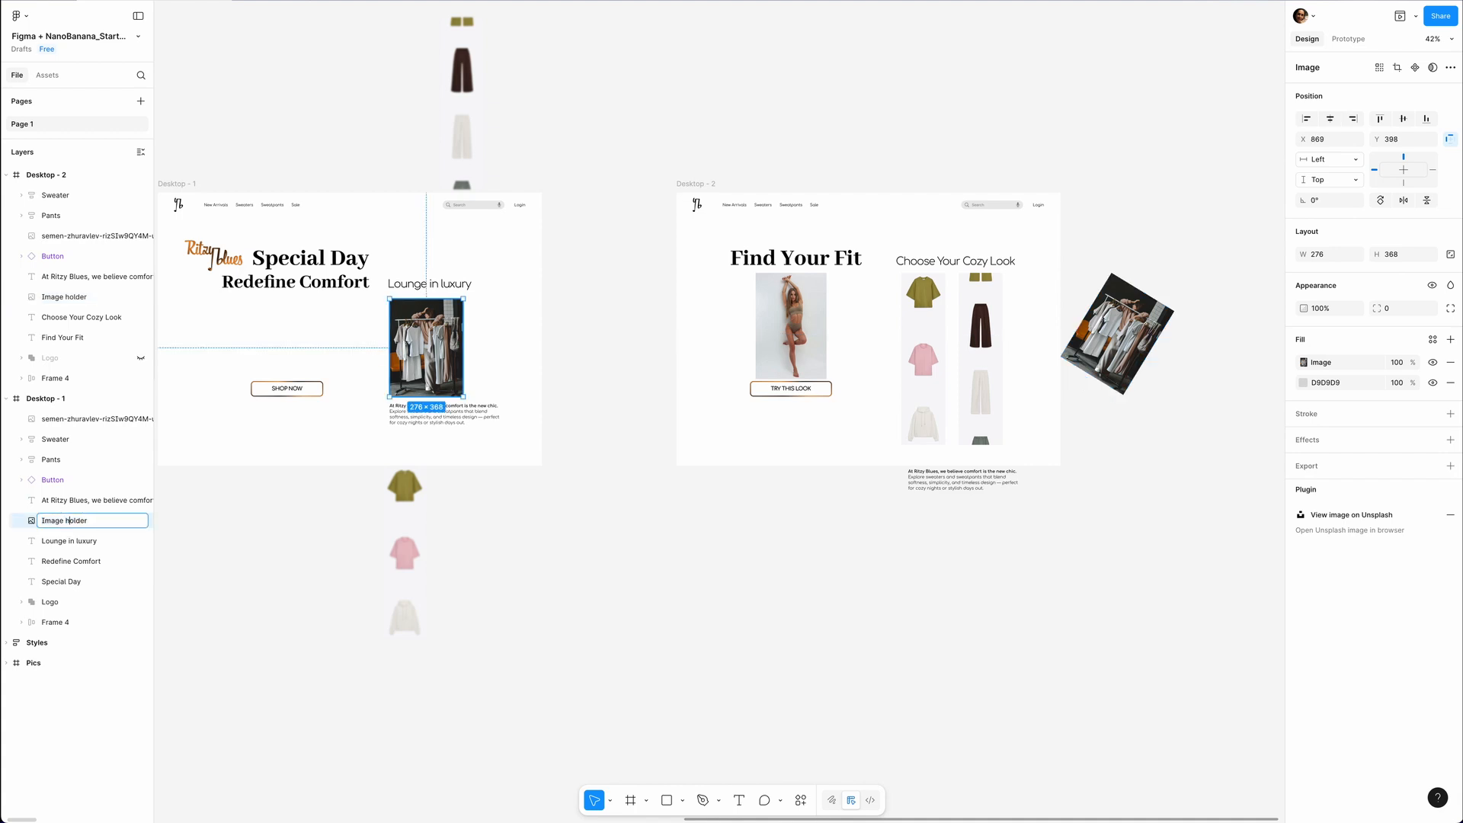
left_click(182, 184)
left_click(193, 184)
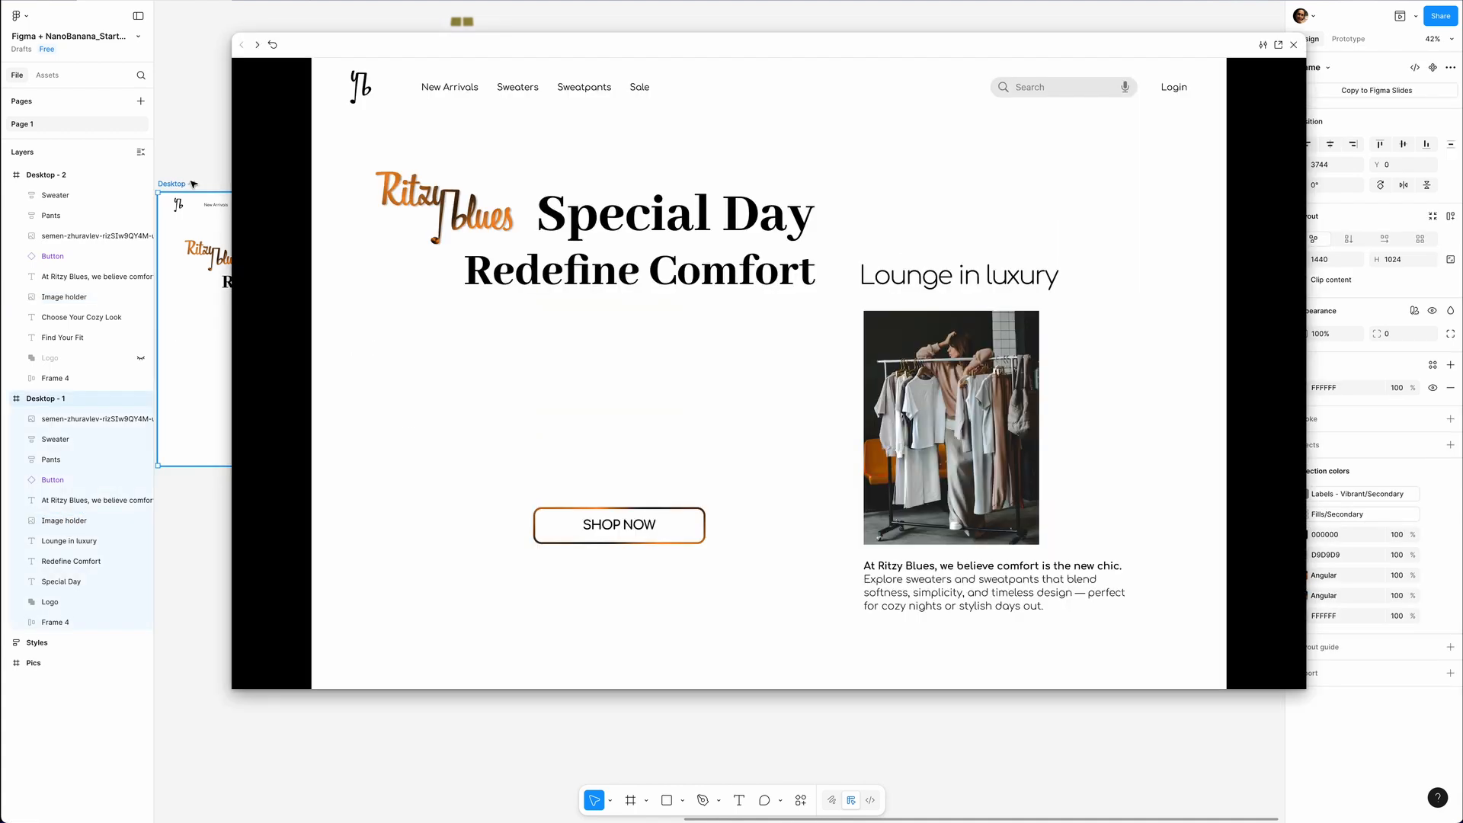
left_click(619, 524)
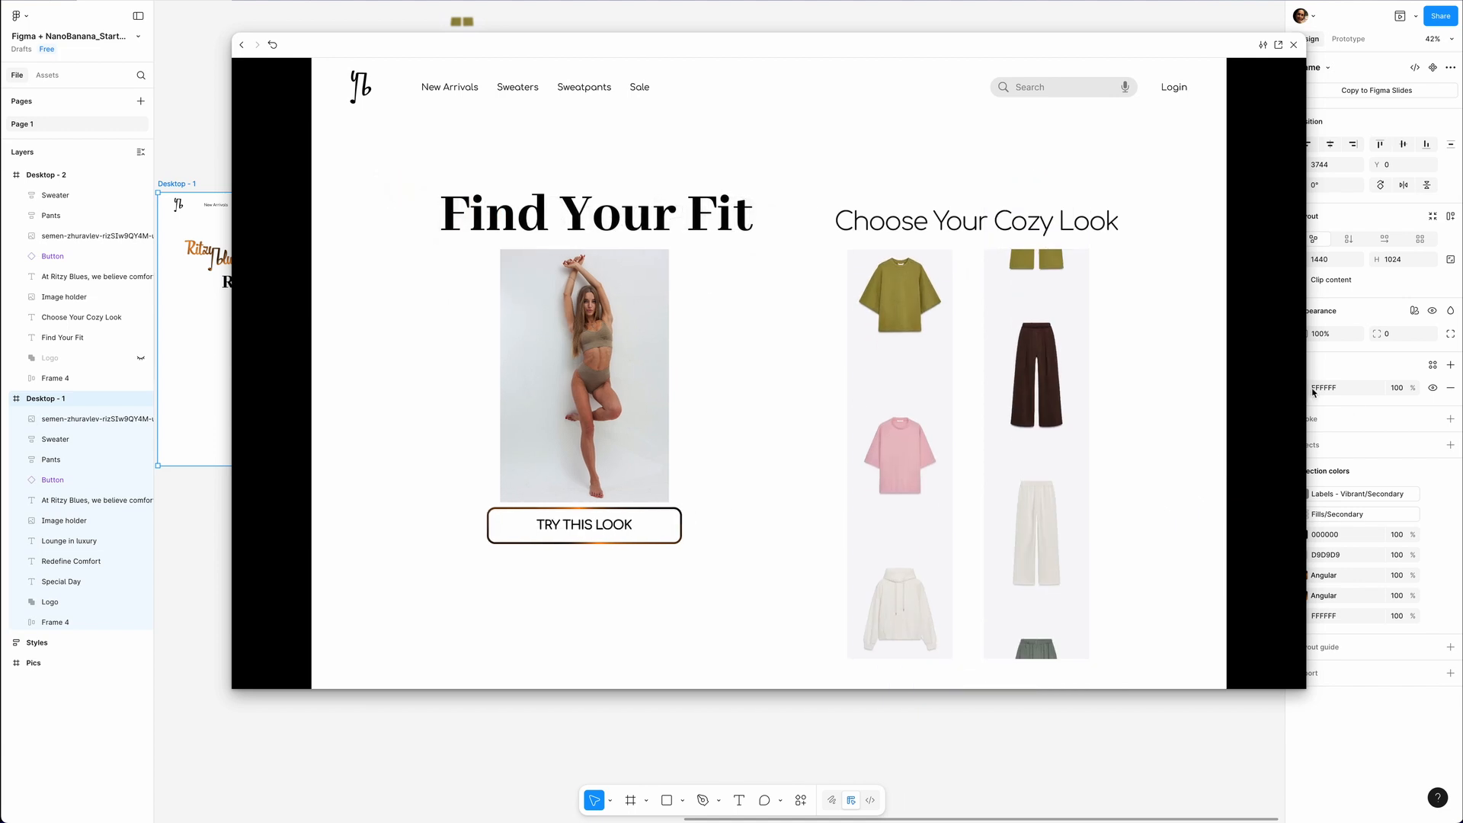
key("Escape")
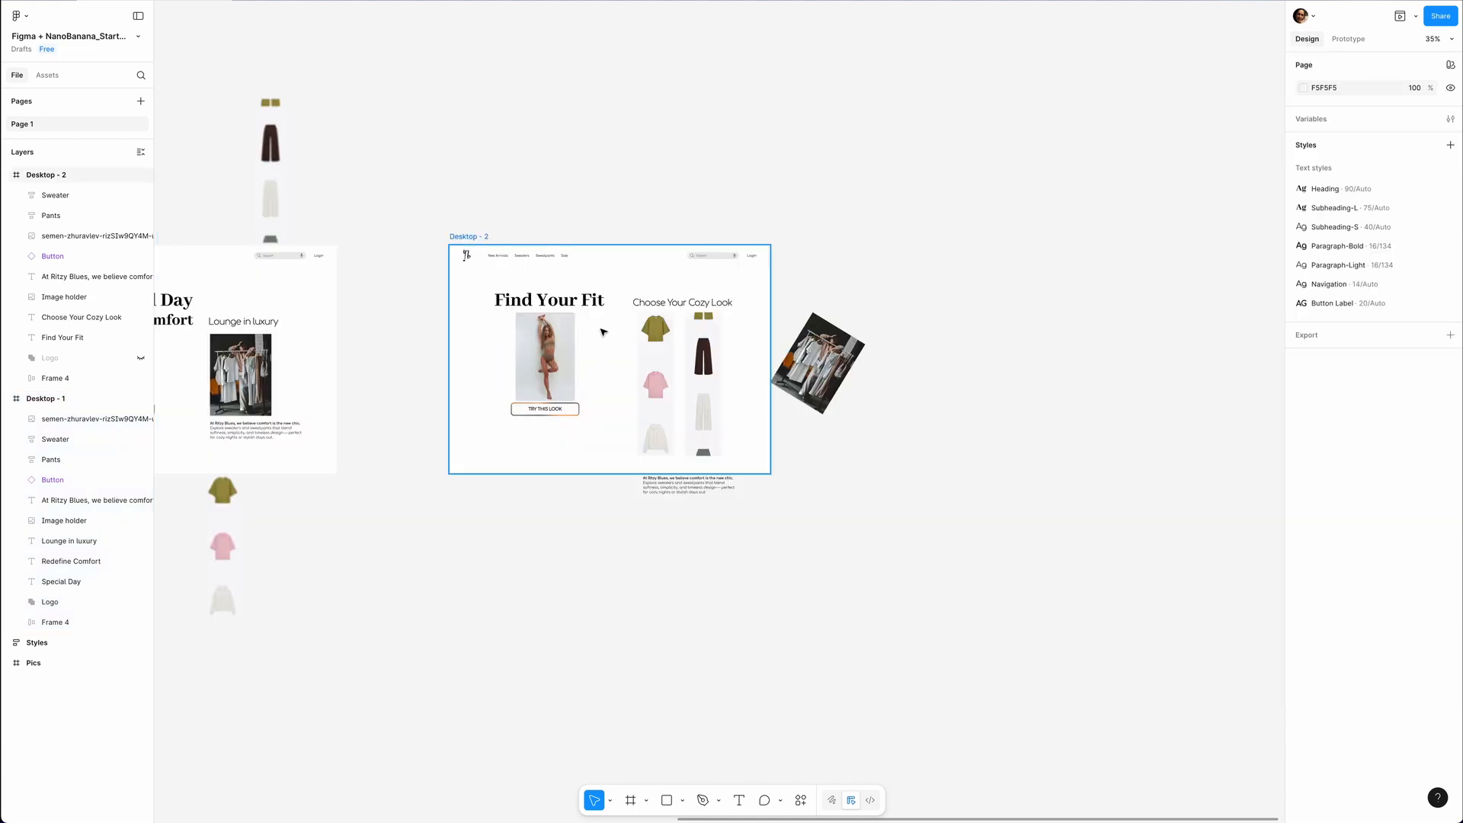
Select all six model photos in the Pics frame and turn them into a component set.
scroll(601, 332, "up", 5)
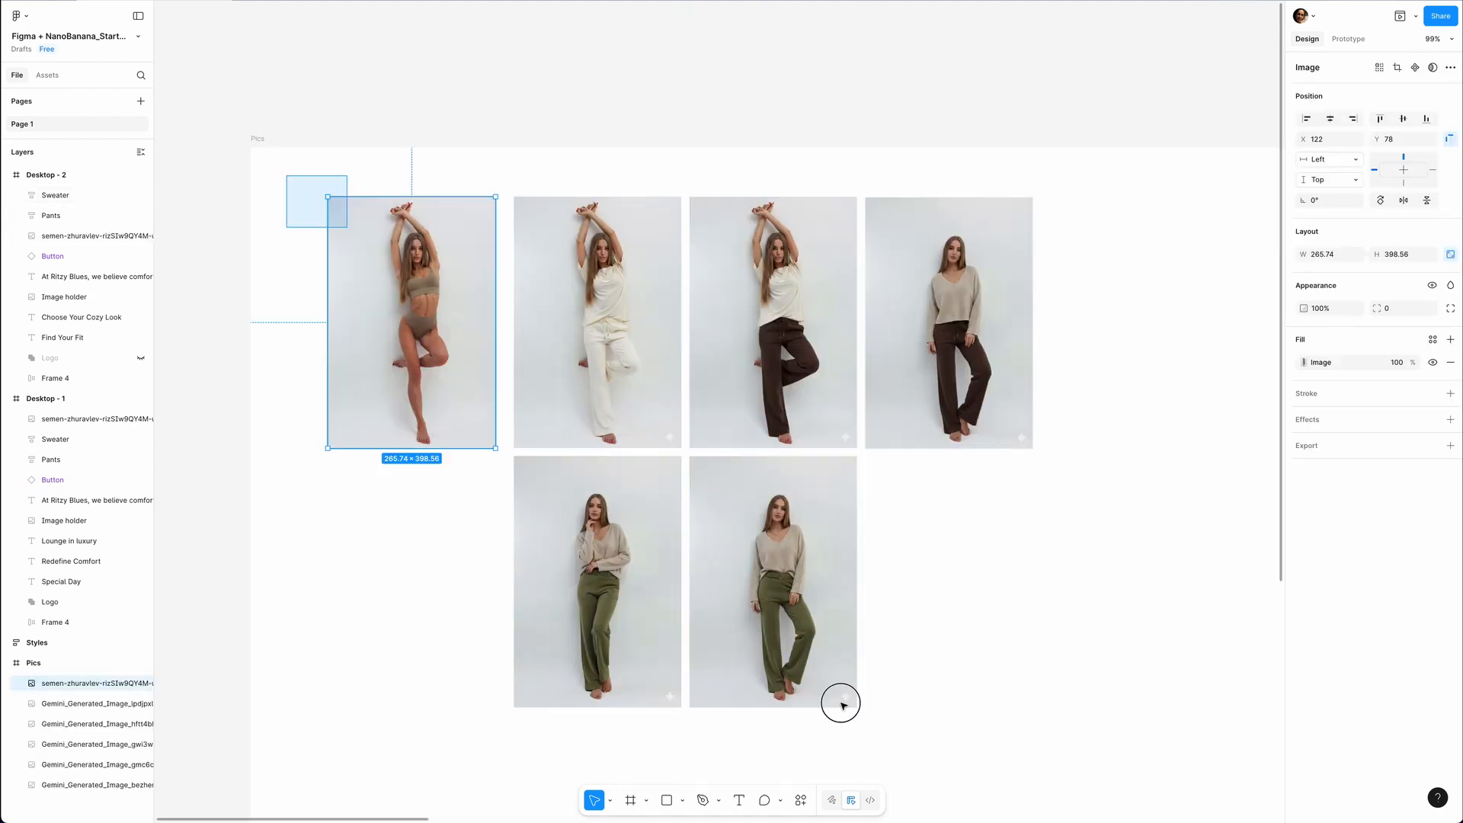
left_click_drag(288, 175, 1081, 756)
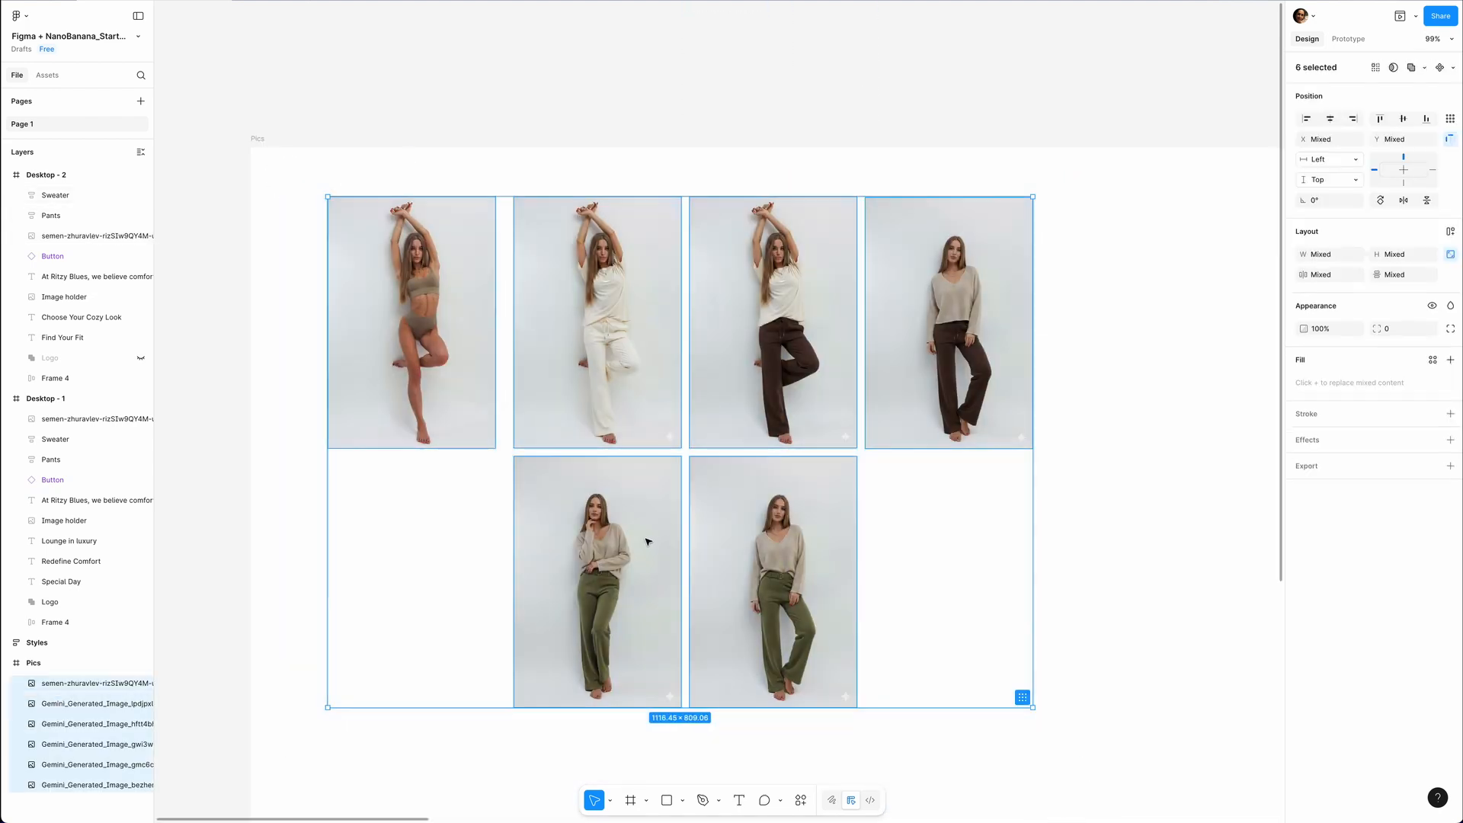
left_click(1452, 67)
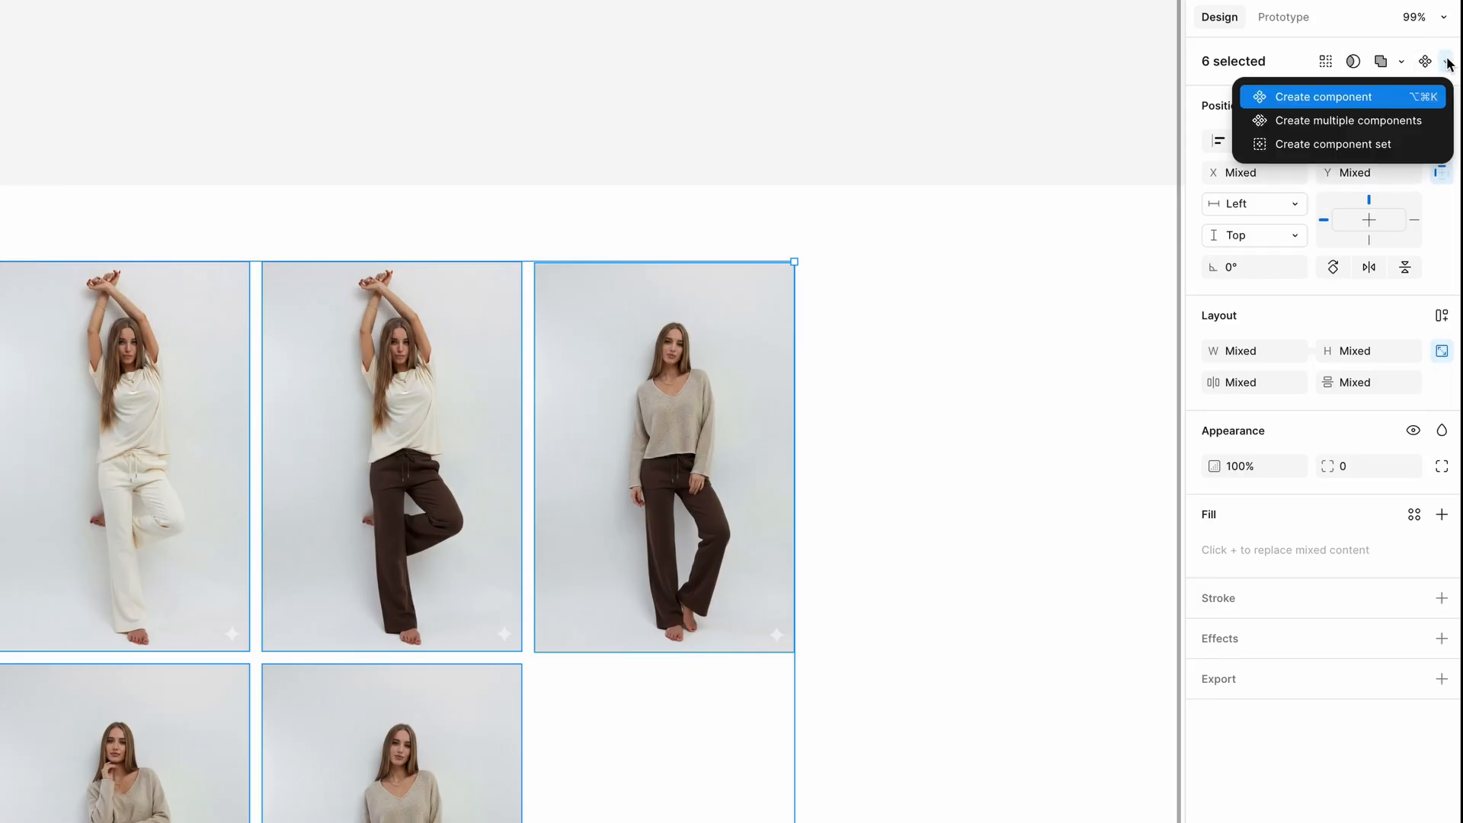
left_click(1320, 152)
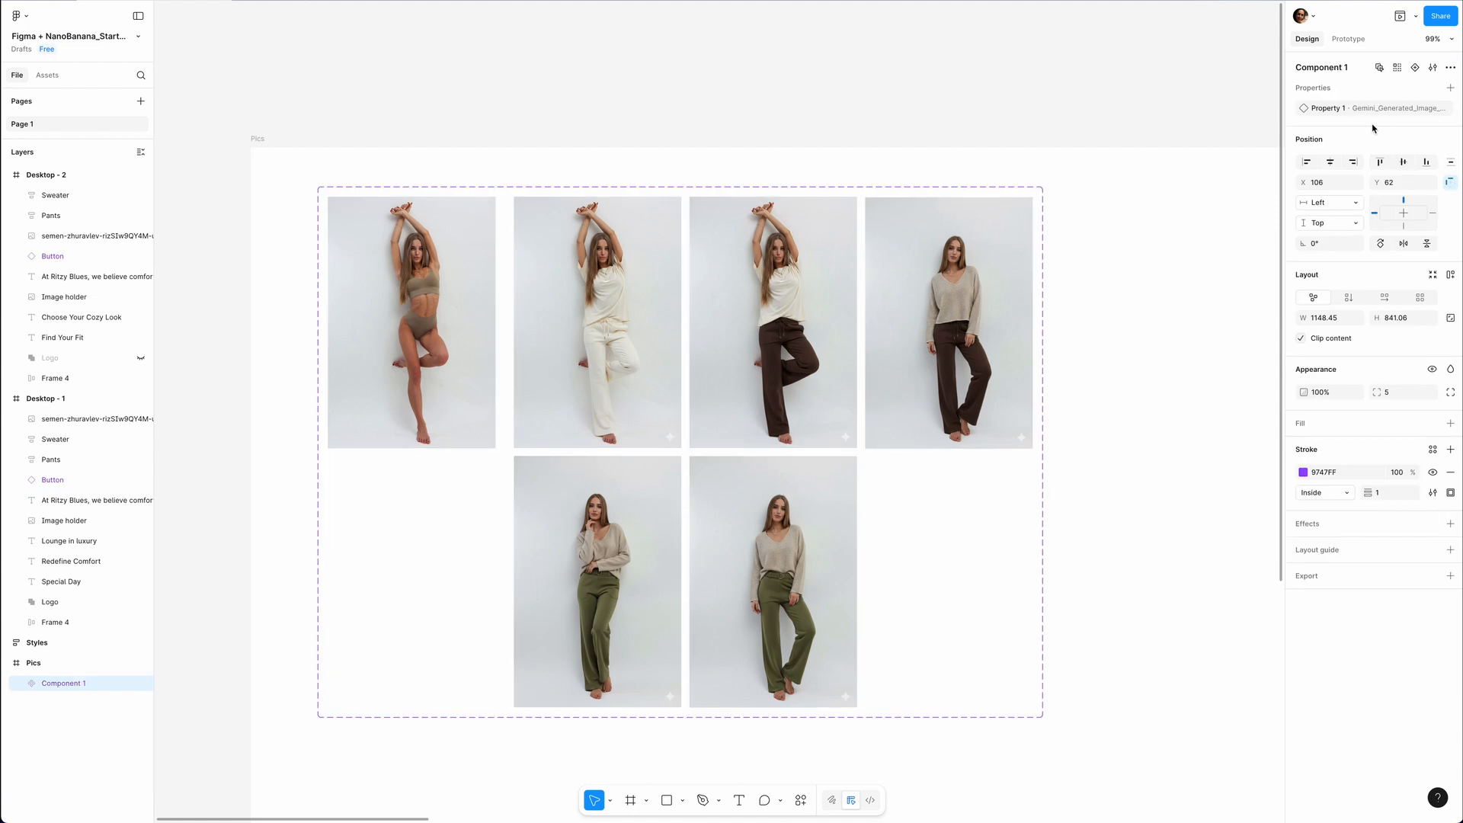
scroll(883, 404, "down", 2)
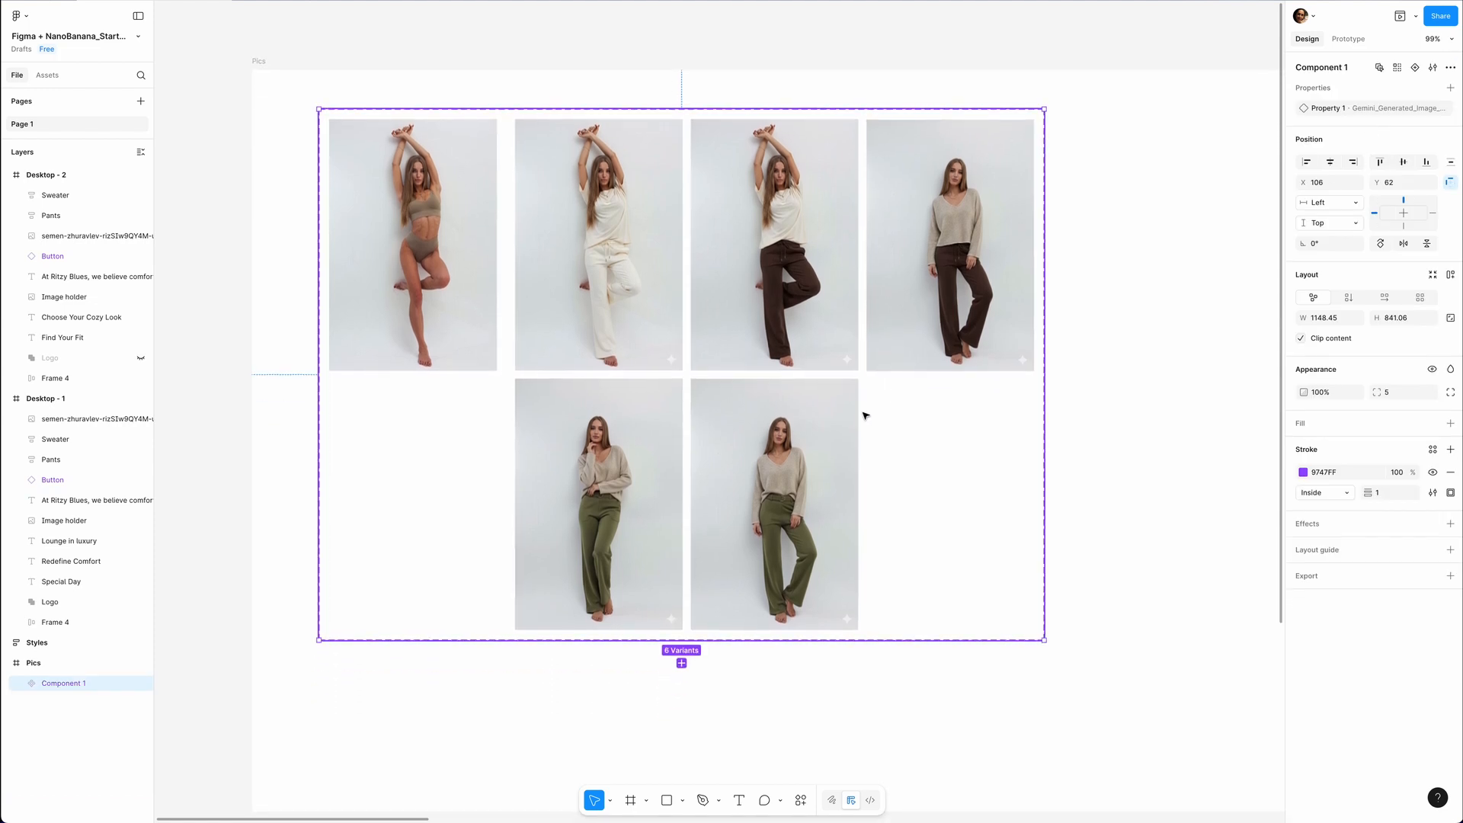
Set the Property 1 value of the first model photo's variant to "Model".
left_click(440, 170)
left_click(426, 178)
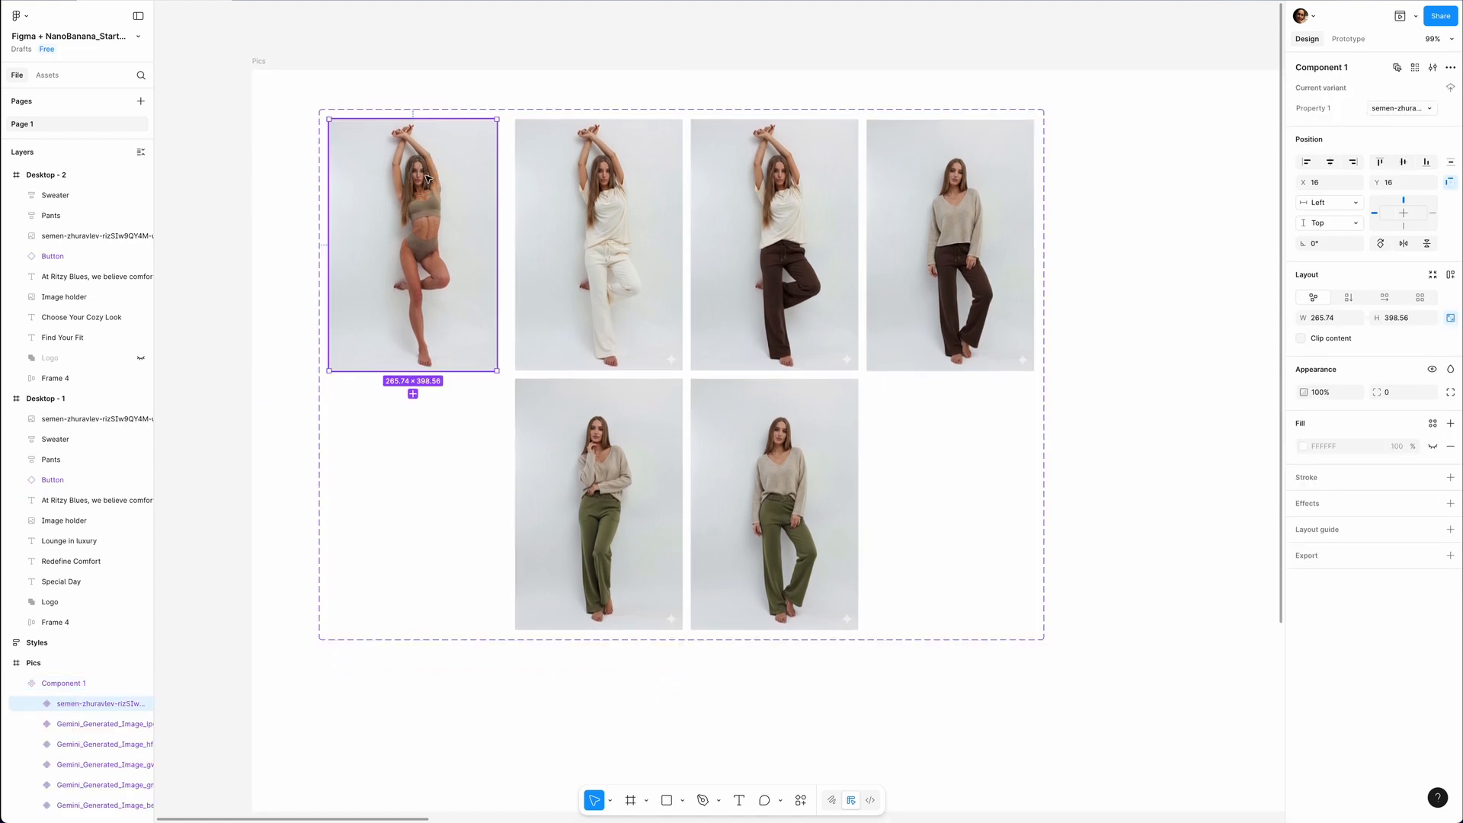
left_click(1394, 108)
type("Mp")
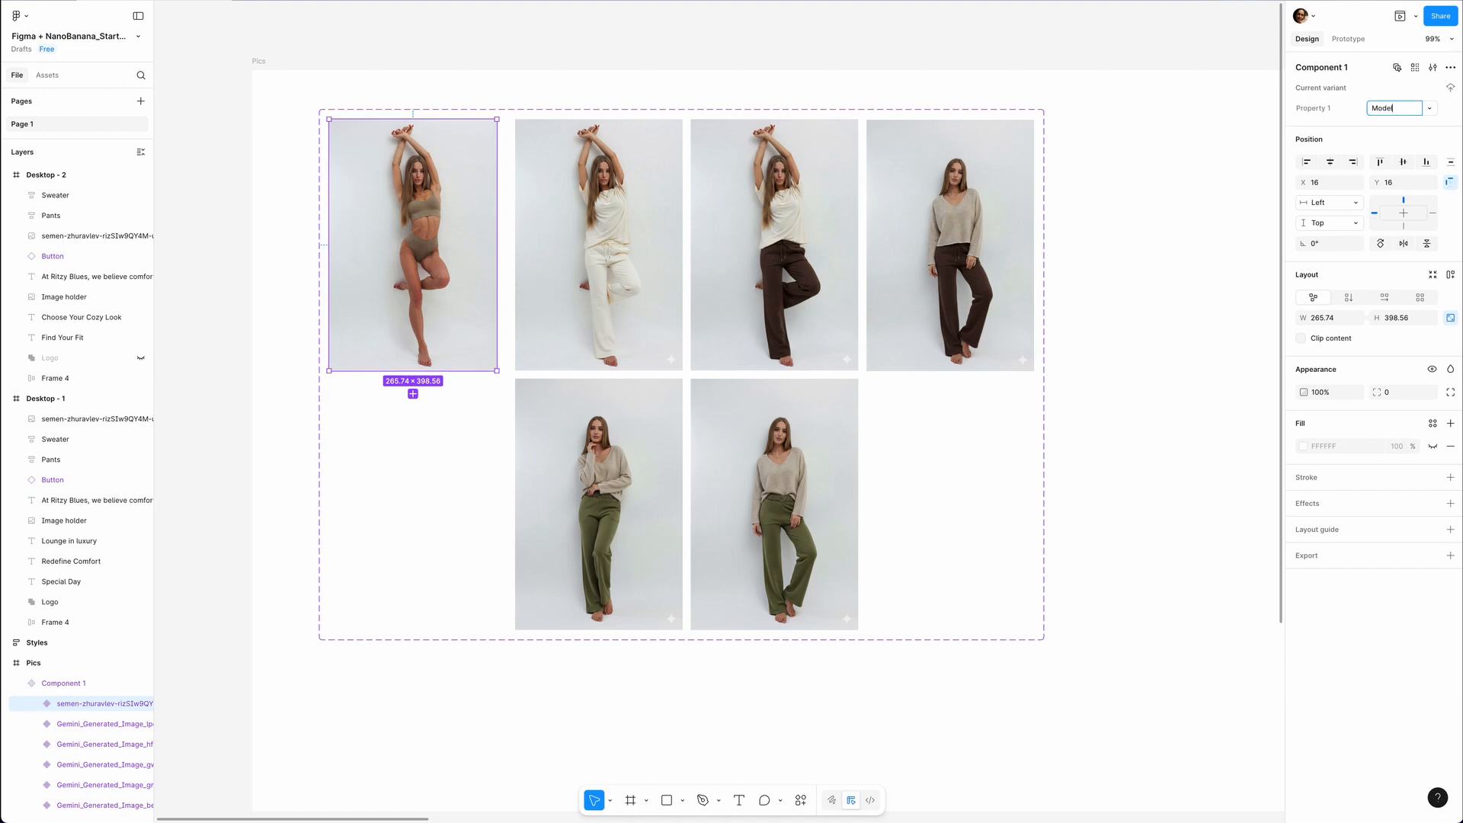
Number the remaining outfit variants 1 to 5 as their Property 1 values, going across the upper row and then the lower row.
left_click(602, 246)
left_click(1394, 108)
type("1")
left_click(774, 245)
left_click(1394, 108)
type("2")
left_click(990, 239)
left_click(1394, 108)
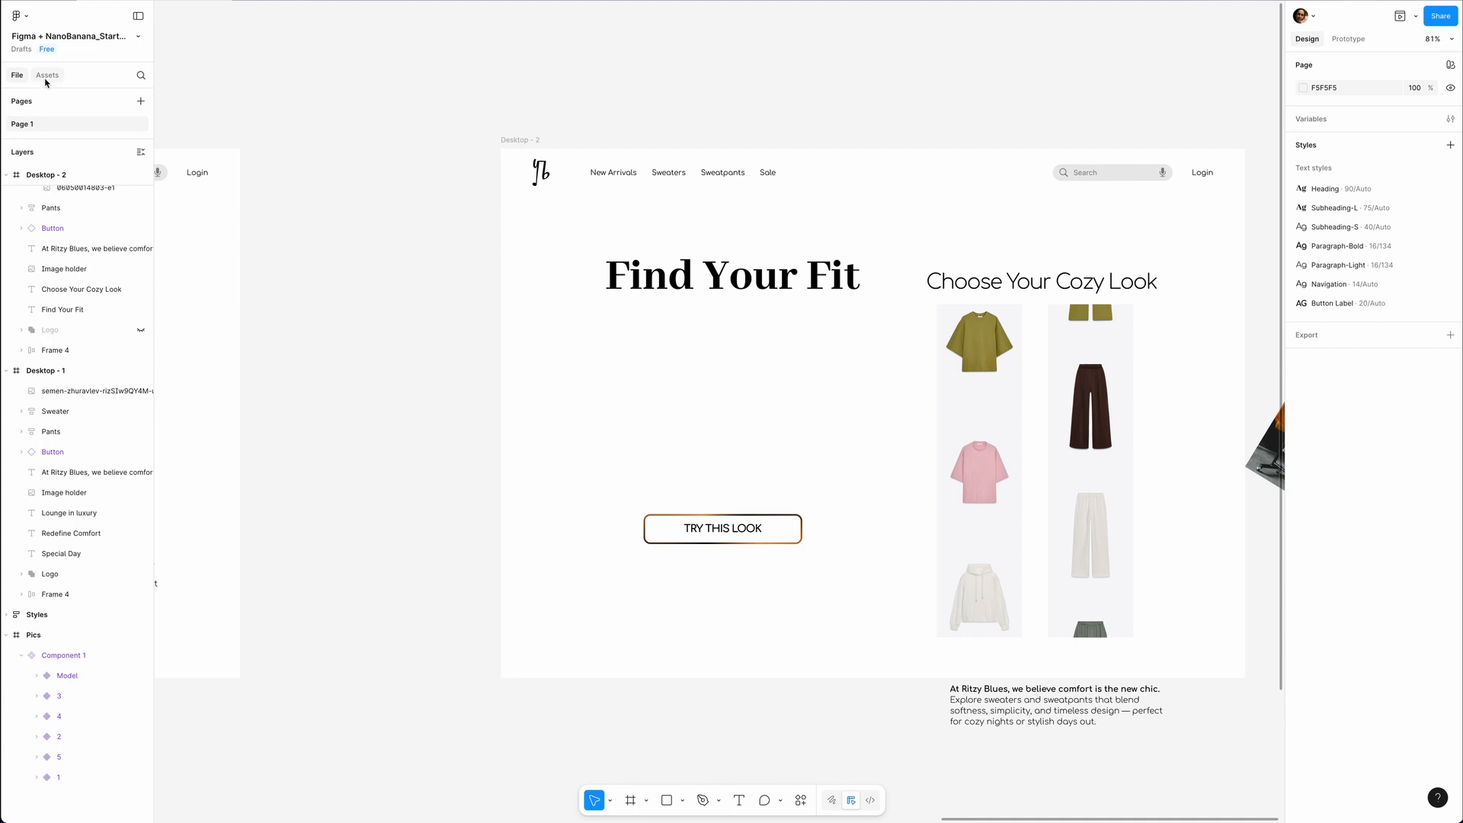
Place an instance of the model component between Find Your Fit and the Try This Look button in Desktop - 2, aligning their horizontal centers.
left_click(47, 75)
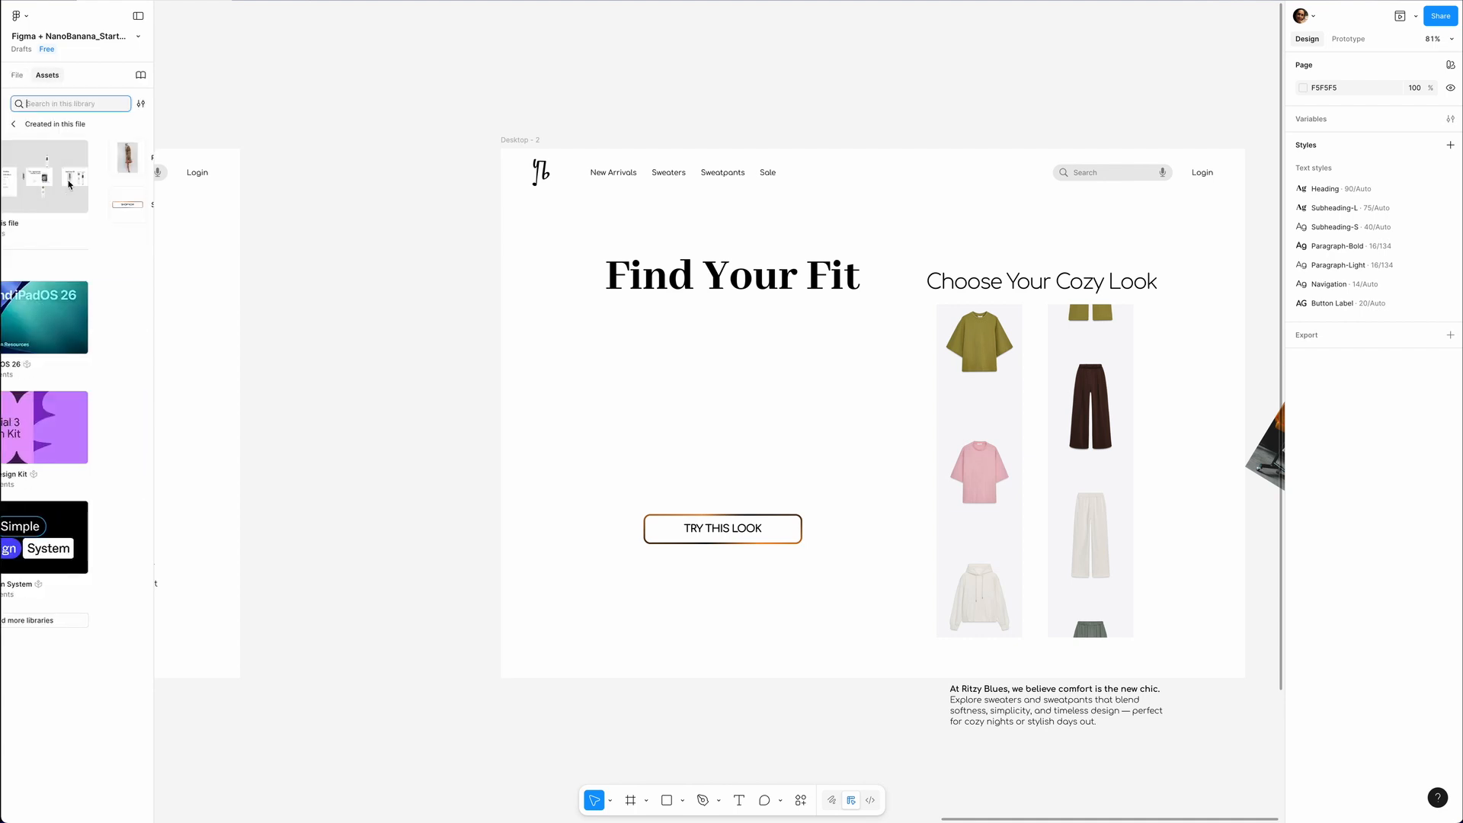
left_click(69, 184)
left_click(46, 156)
left_click_drag(41, 167, 759, 486)
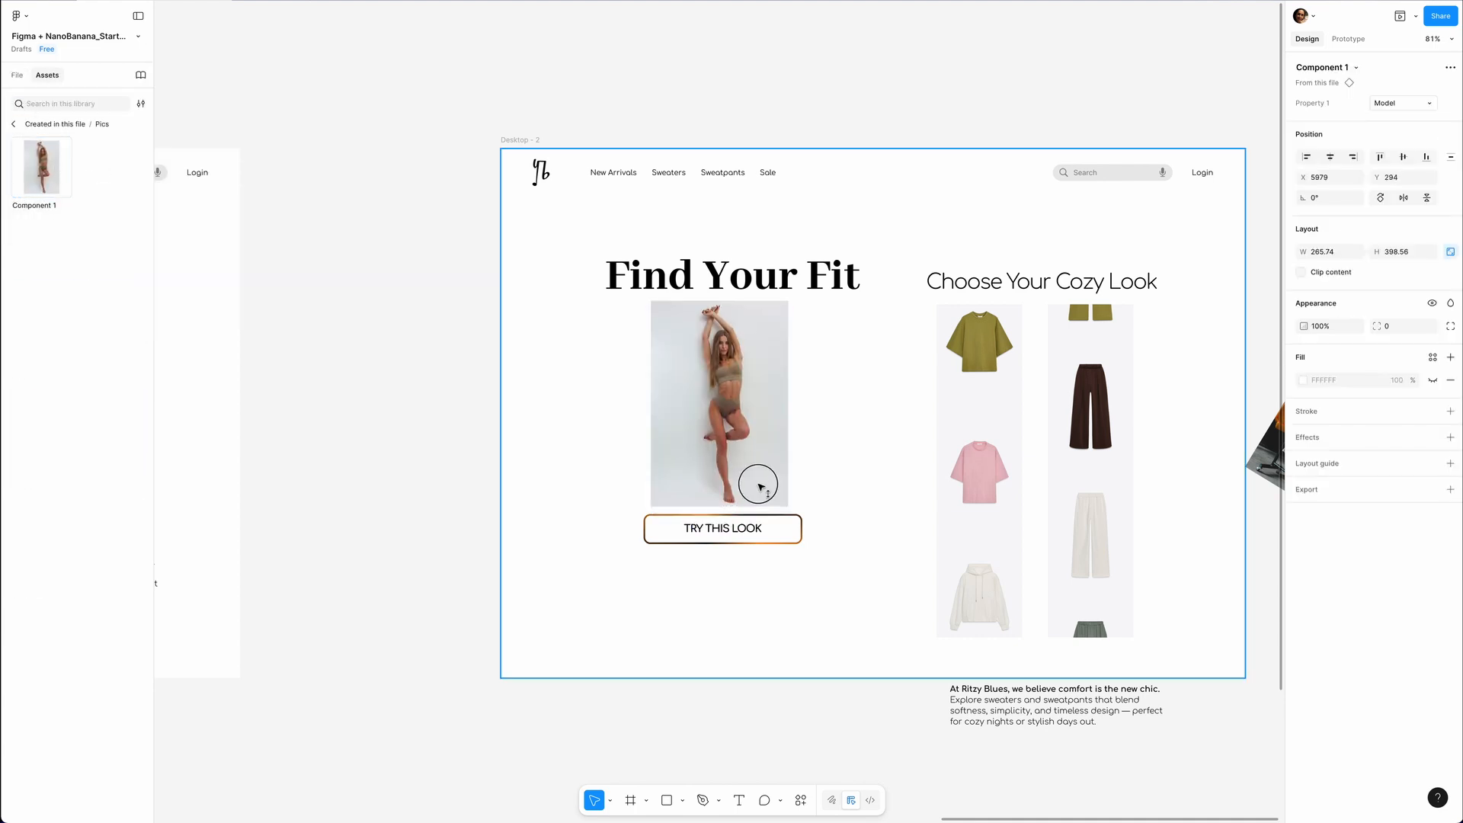
left_click(750, 280, "shift")
left_click(764, 535, "shift")
key("alt+h")
Copy the model component instance from Desktop - 2 and paste it into Desktop - 1.
scroll(698, 305, "down", 4)
scroll(699, 304, "left", 3)
left_click(699, 304)
left_click(994, 351)
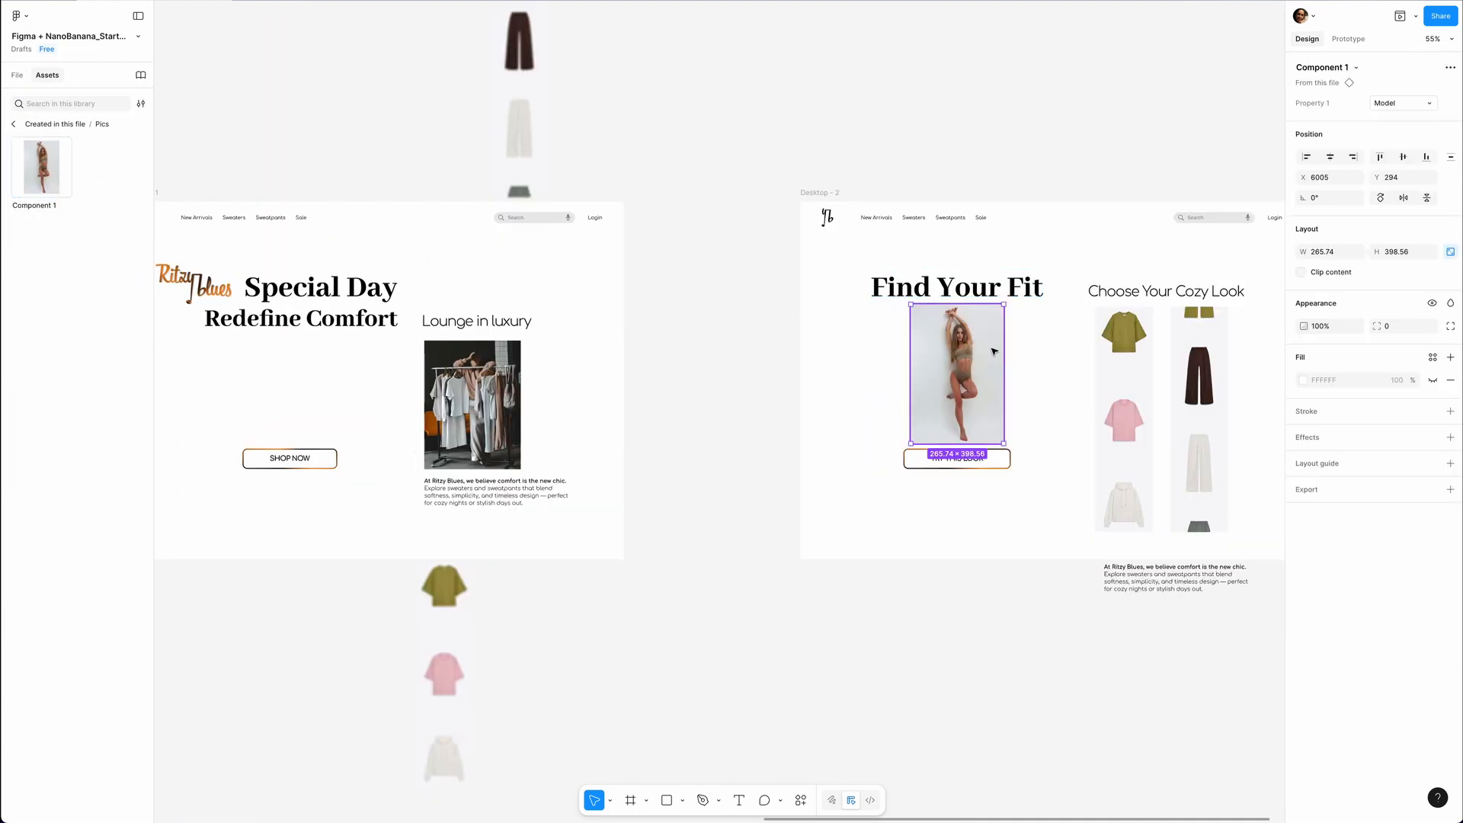
key("ctrl+c")
scroll(349, 388, "left", 3)
left_click(349, 388)
left_click(549, 477)
key("ctrl+v")
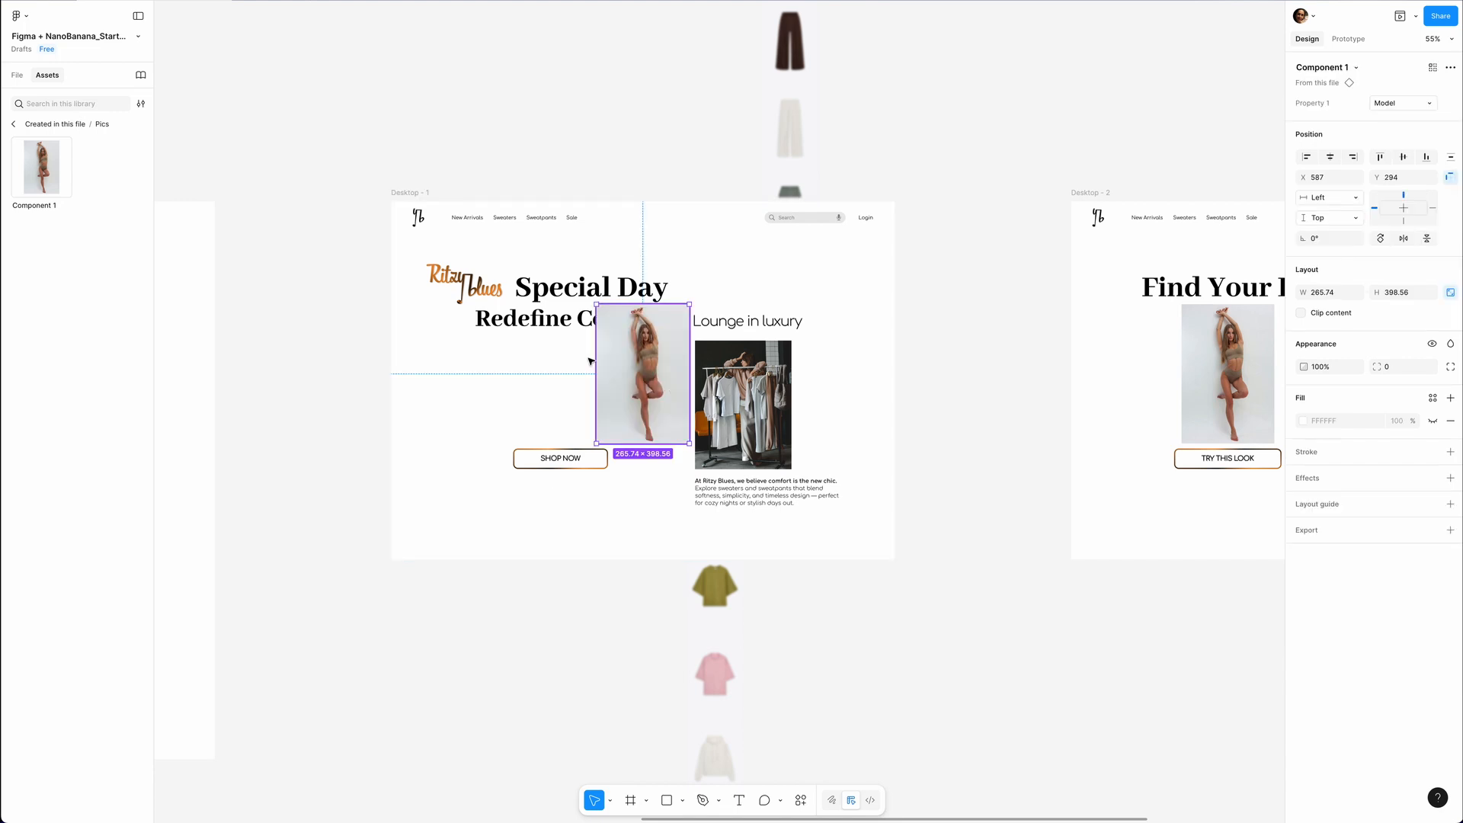
Move the pasted model instance just outside the left edge of Desktop - 1 and nest it inside that frame's layers.
key("alt+1")
left_click_drag(624, 397, 366, 424)
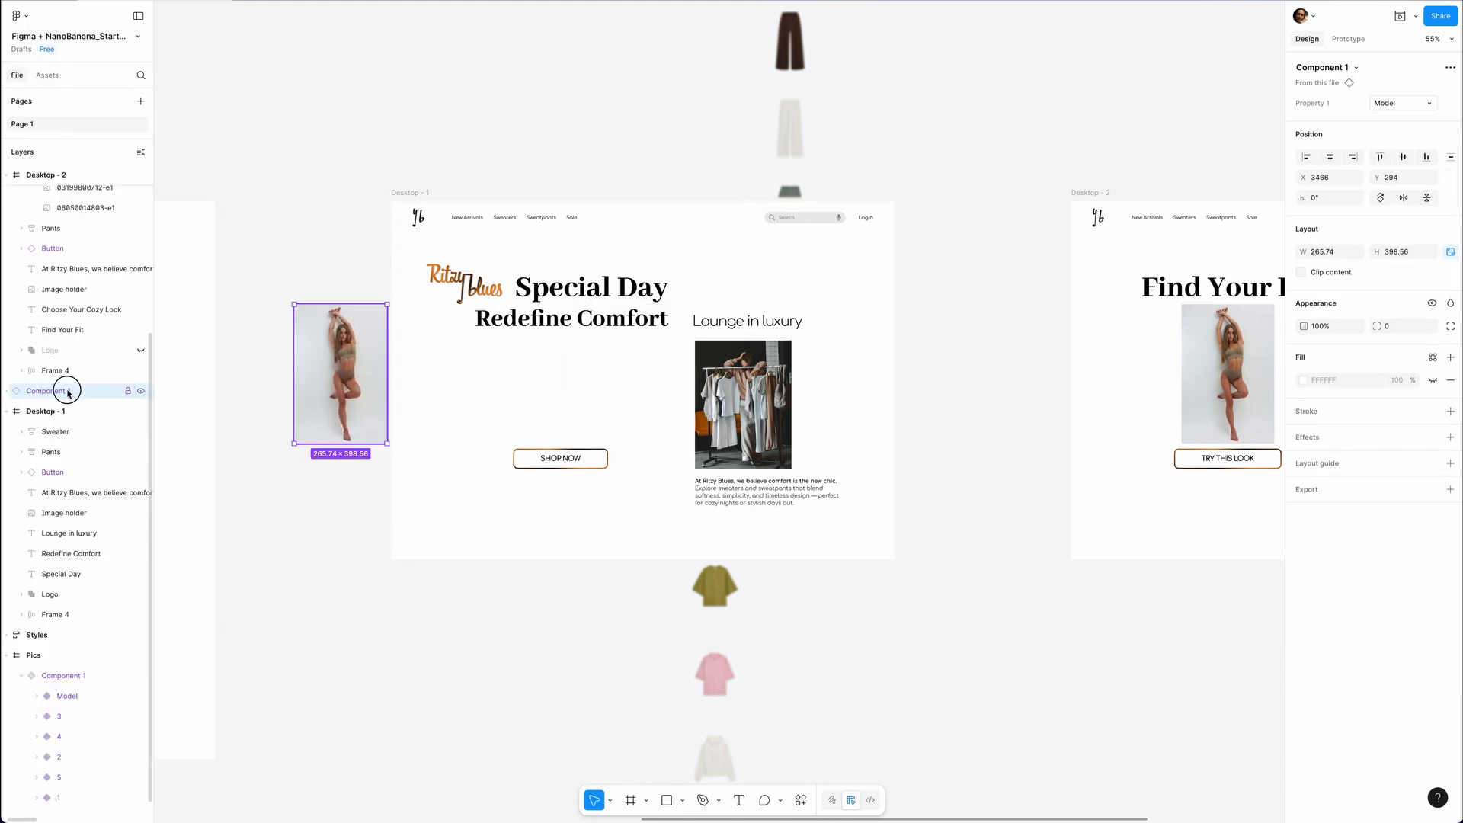
left_click_drag(68, 392, 67, 418)
left_click(328, 244)
Turn on content clipping for Desktop - 1 and preview the Shop Now transition to the second page.
left_click(410, 192)
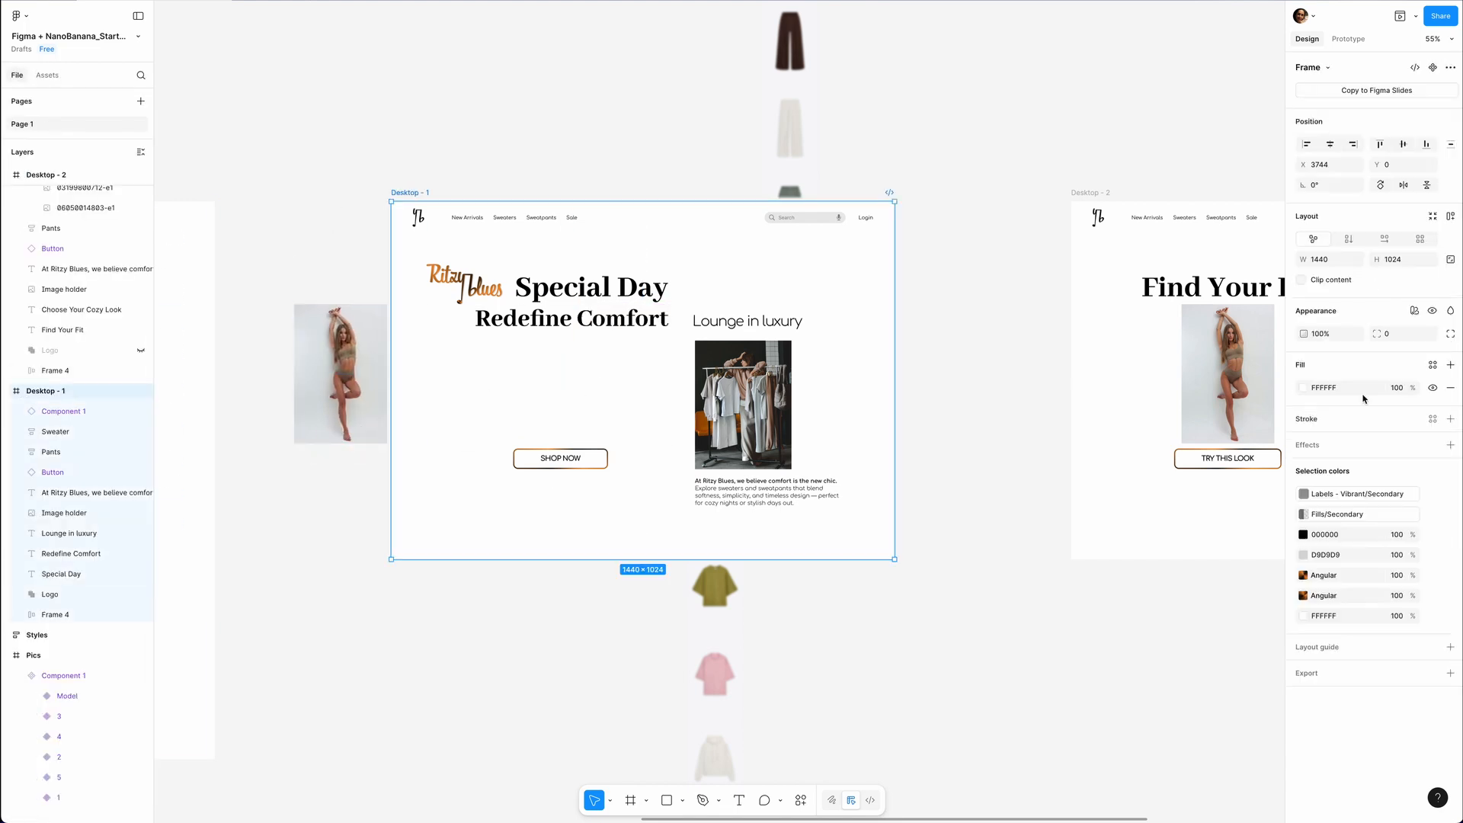
left_click(1303, 280)
key("shift+space")
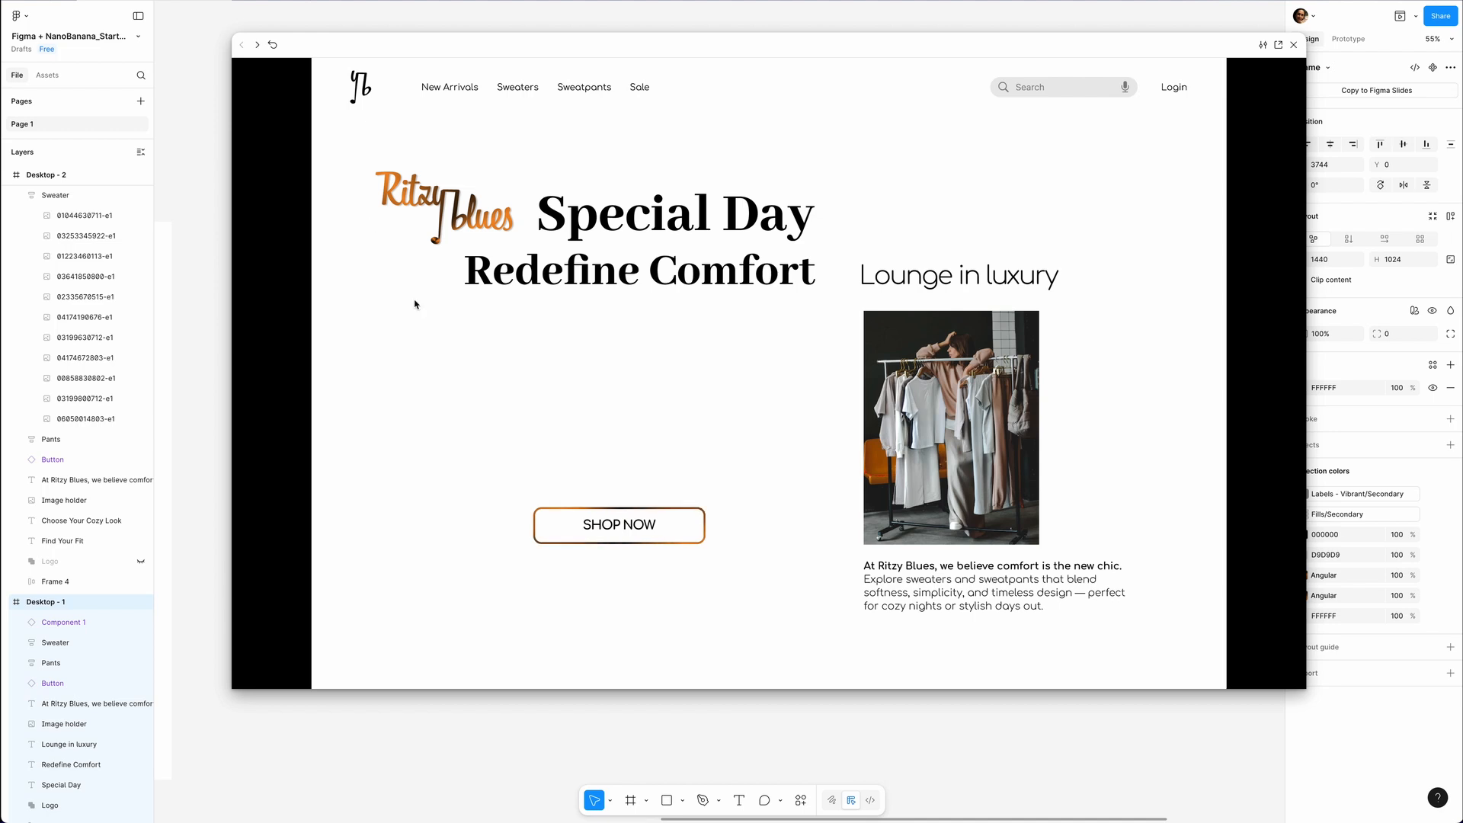
left_click(611, 537)
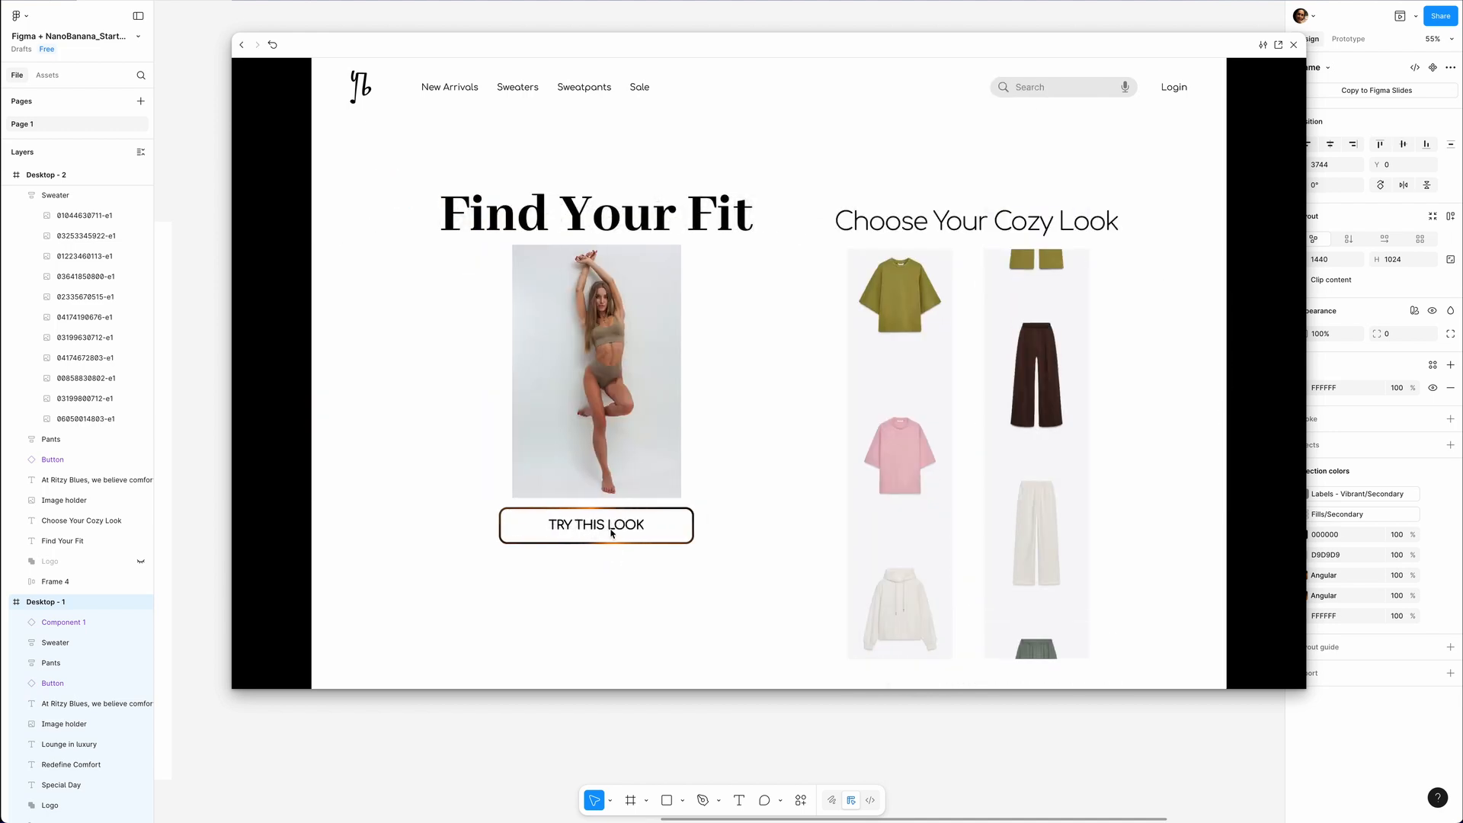
left_click(1293, 44)
Duplicate Desktop - 2 to its right and set the copy's model instance to variant 1.
scroll(1091, 399, "right", 6)
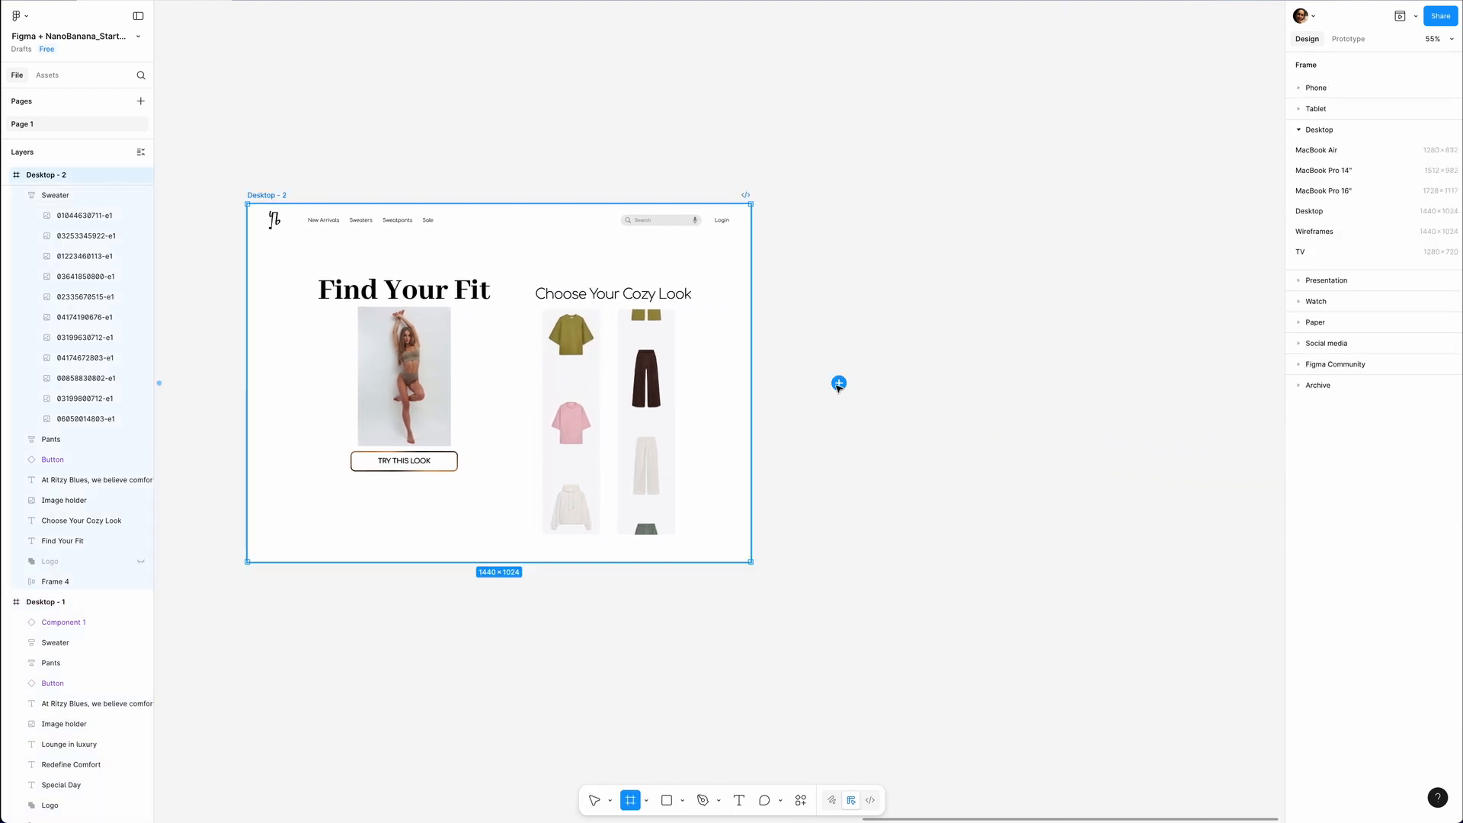
left_click(838, 383)
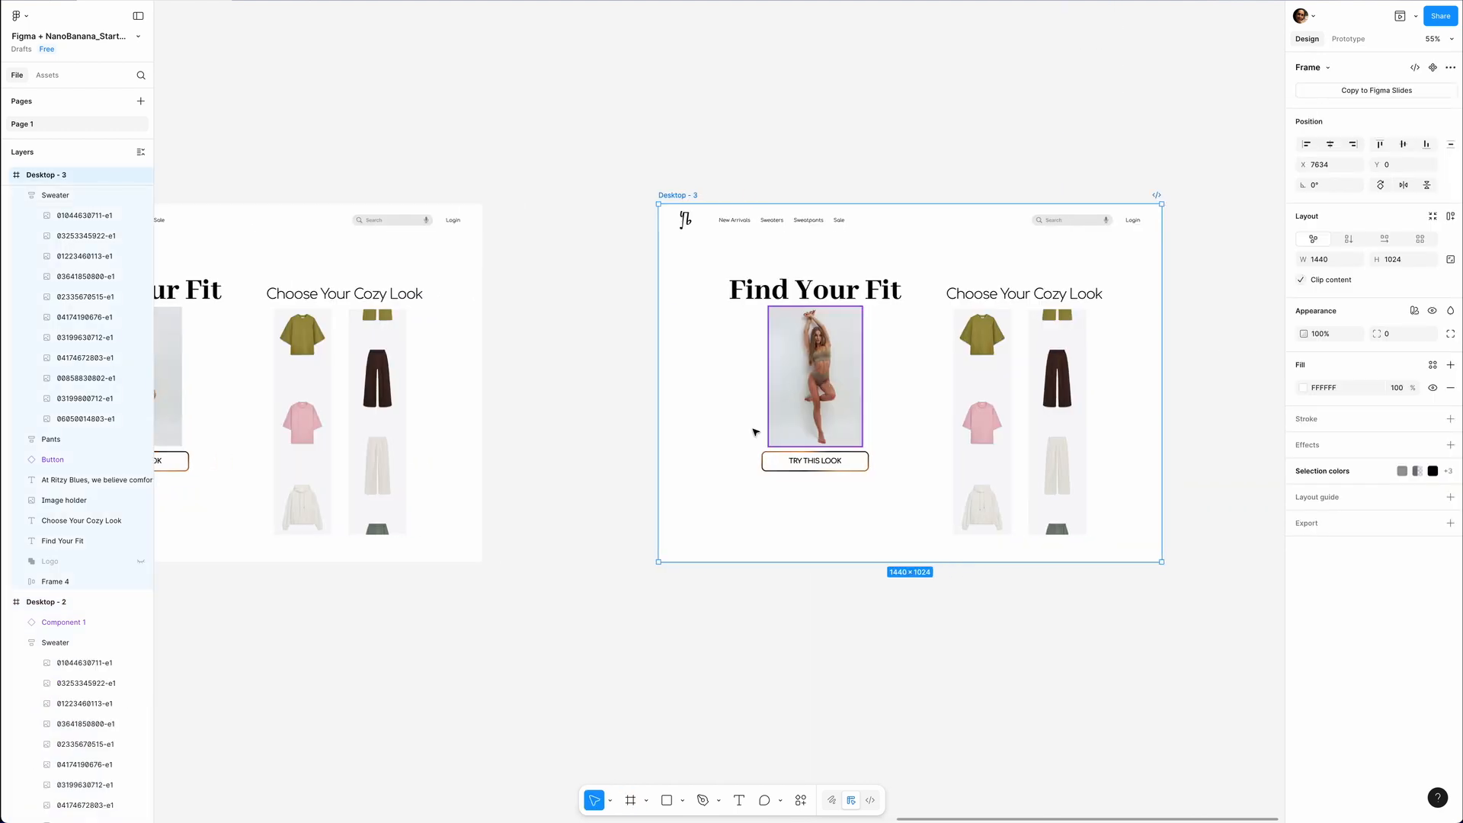
left_click(812, 386)
left_click(1432, 107)
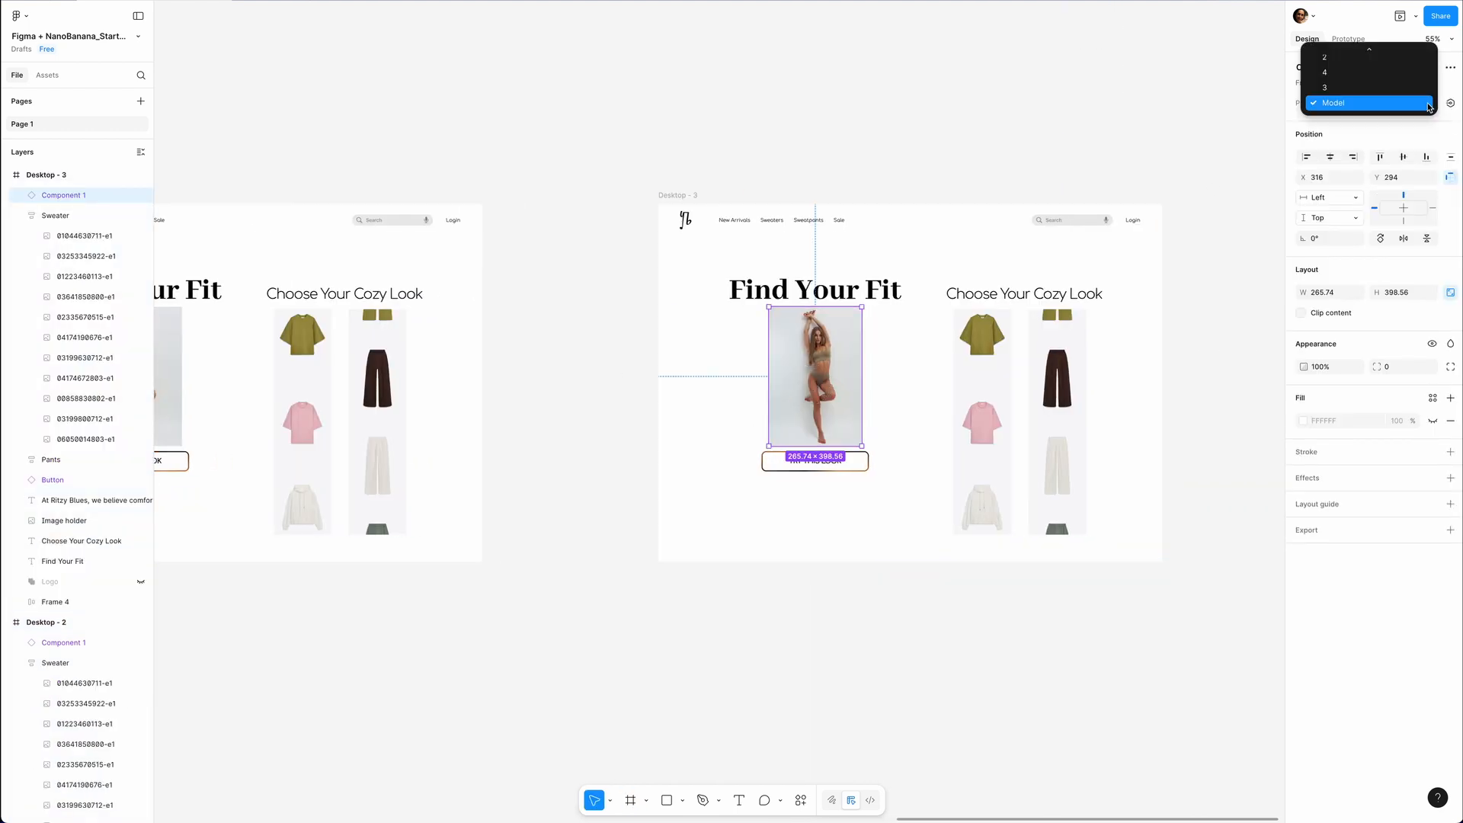
left_click(1329, 58)
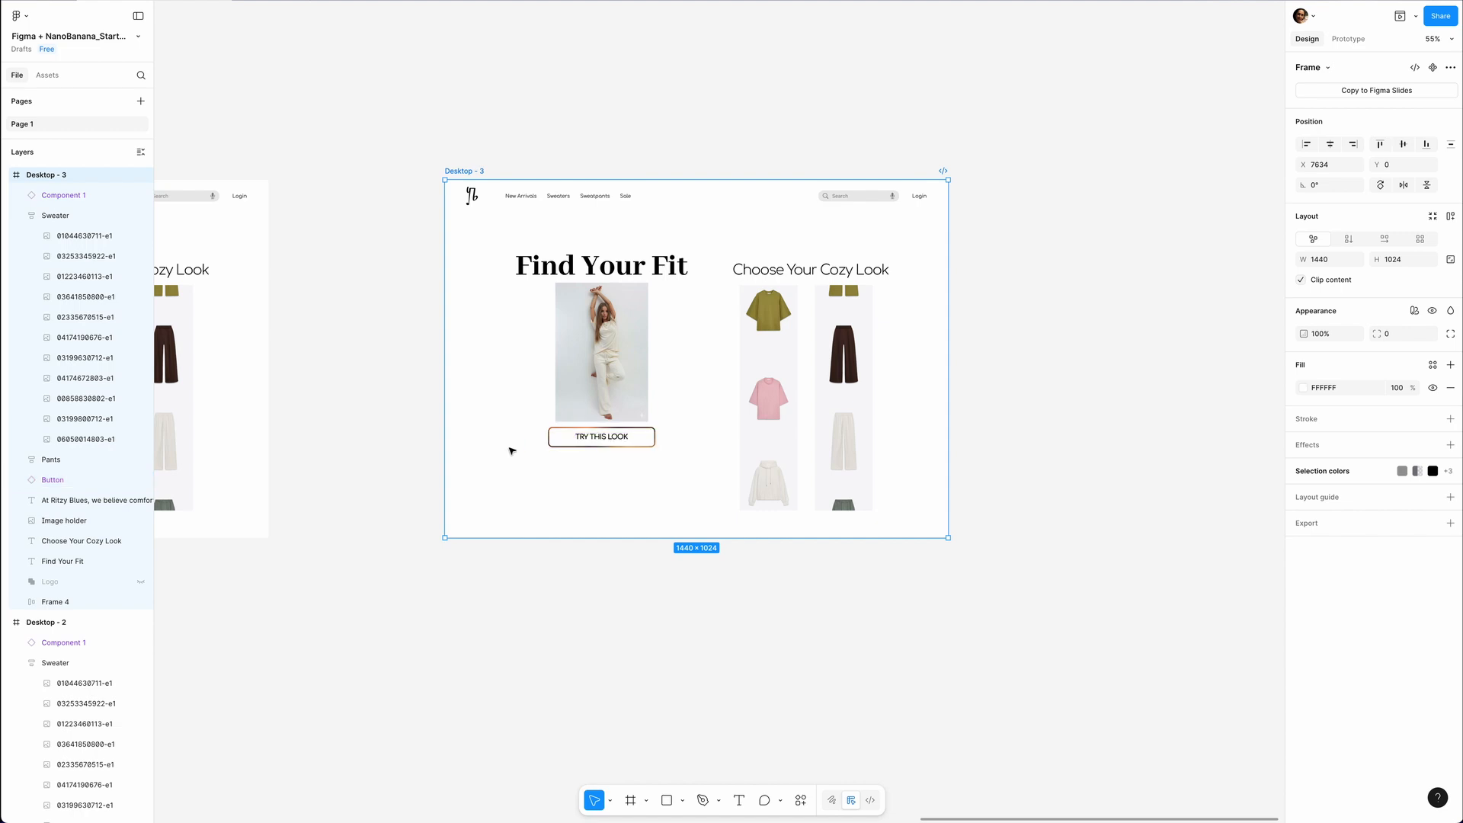
Duplicate Desktop - 3 to its right and set the copy's model instance to variant 2.
key("f")
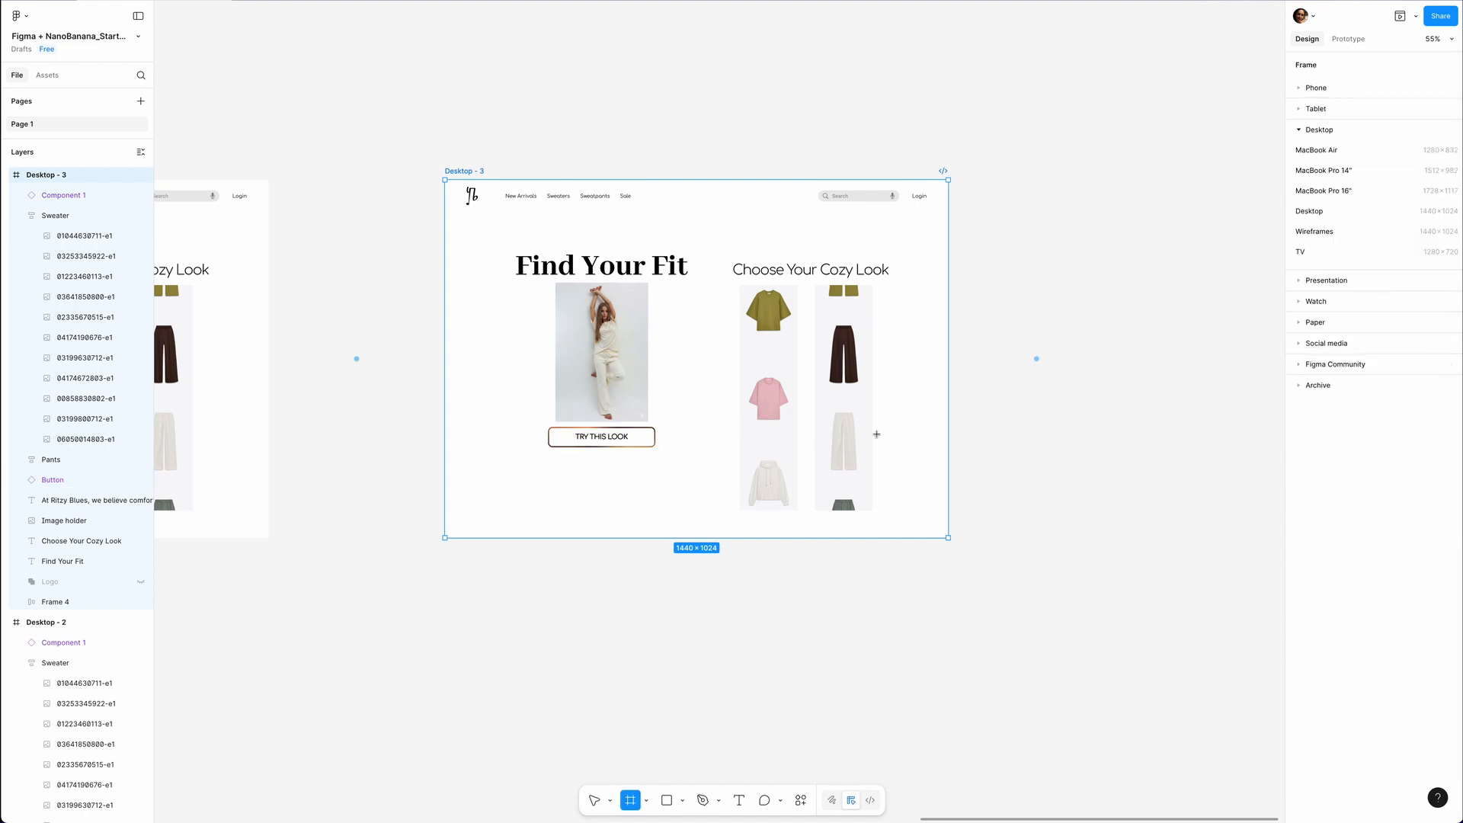
left_click(1036, 358)
left_click(868, 351)
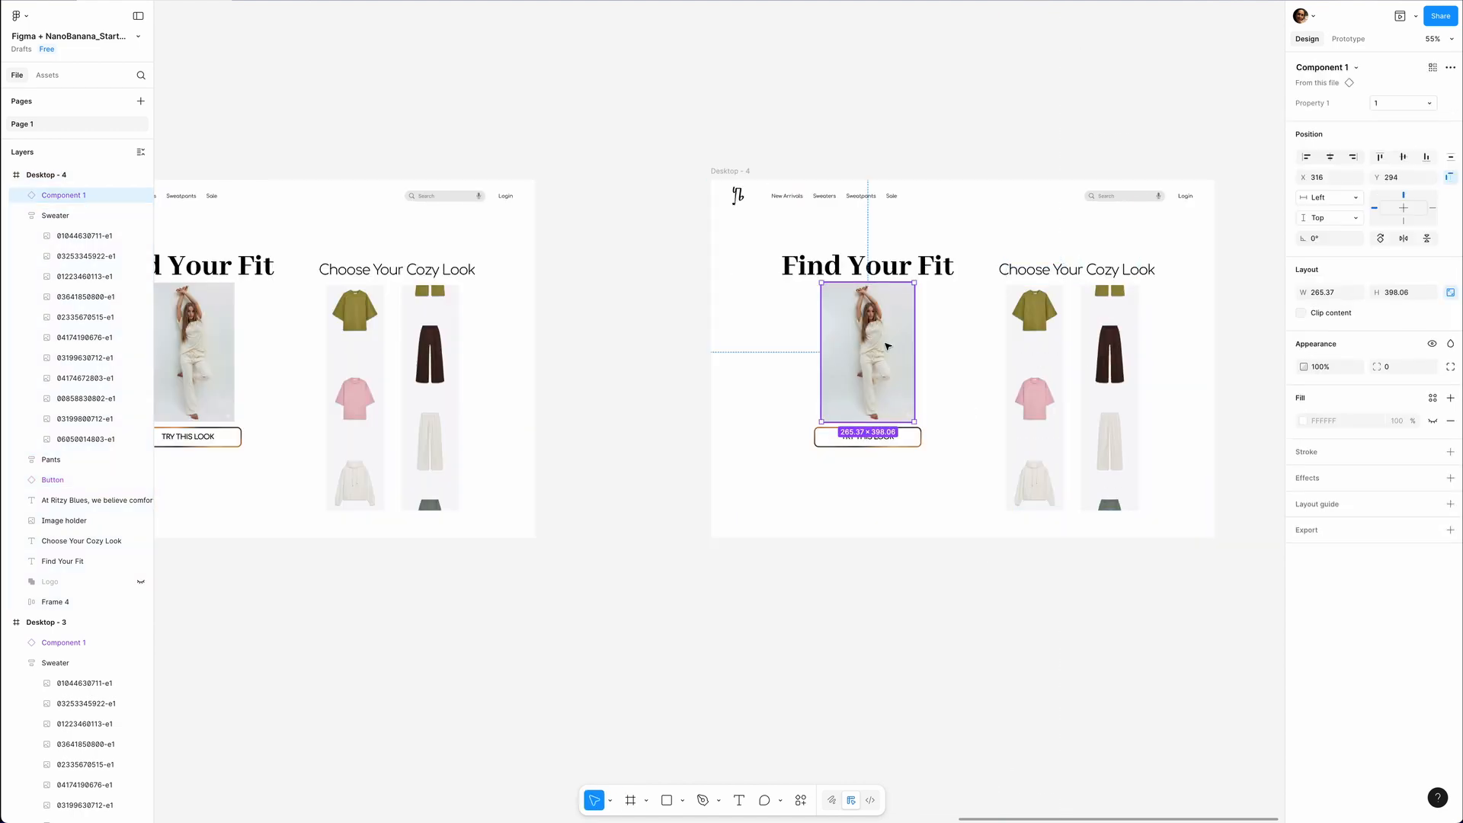
left_click(1432, 103)
left_click(1324, 134)
Duplicate Desktop - 4 to its right and set the copy's model instance to variant 3.
scroll(1081, 284, "right", 5)
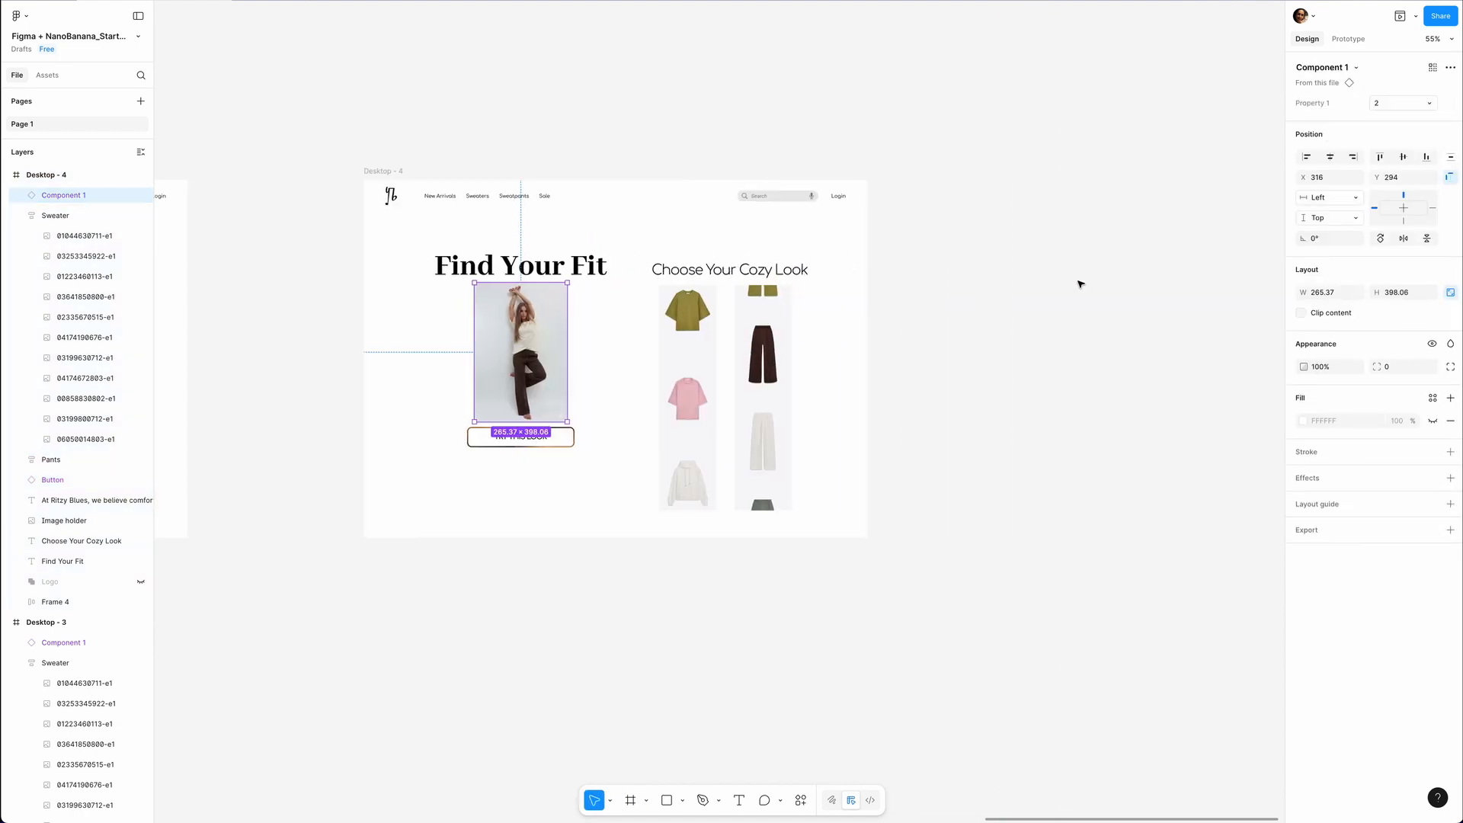
key("f")
left_click(955, 359)
left_click(730, 343)
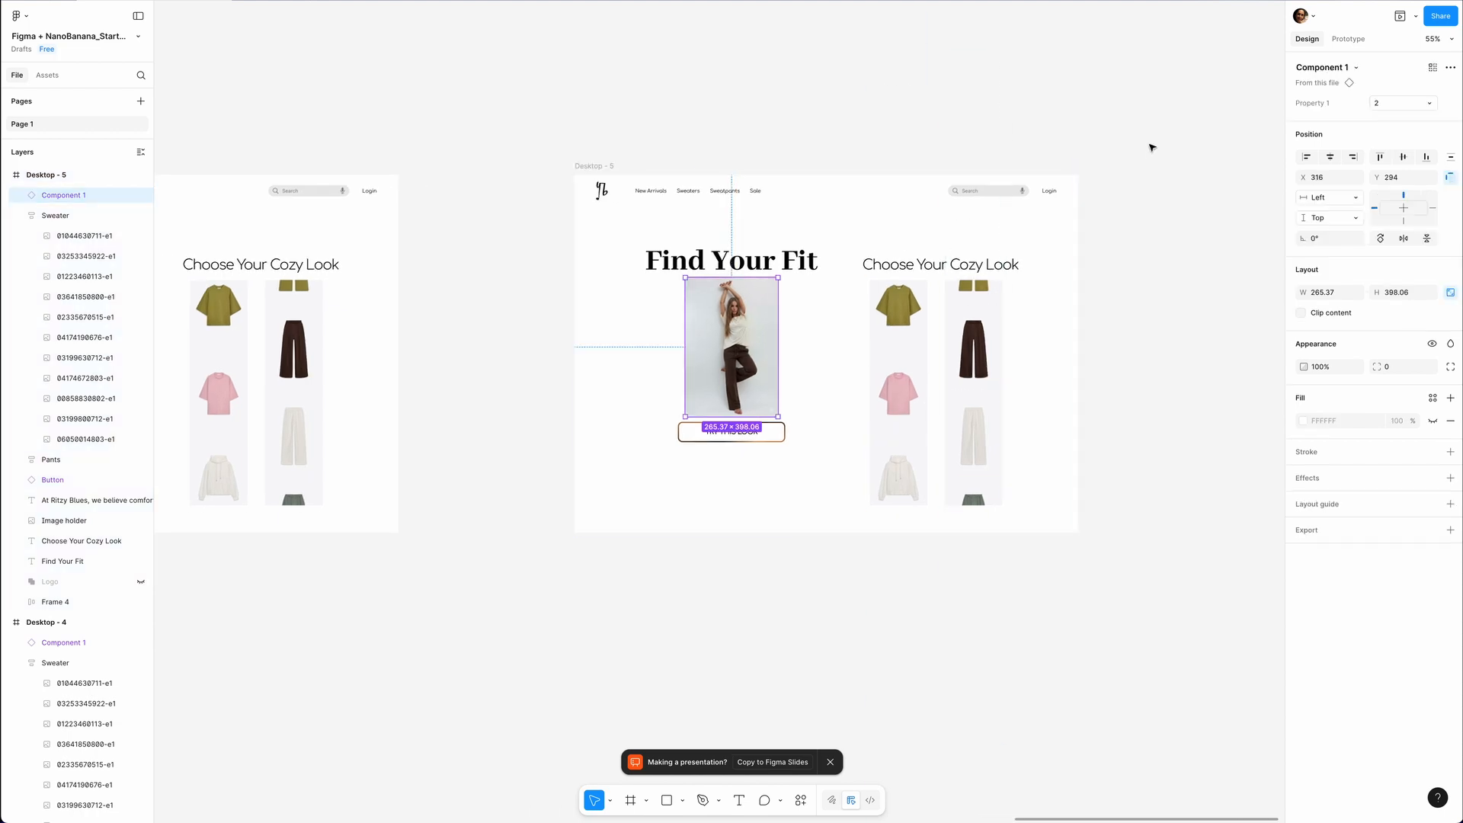
left_click(1368, 103)
left_click(1329, 133)
scroll(320, 157, "right", 5)
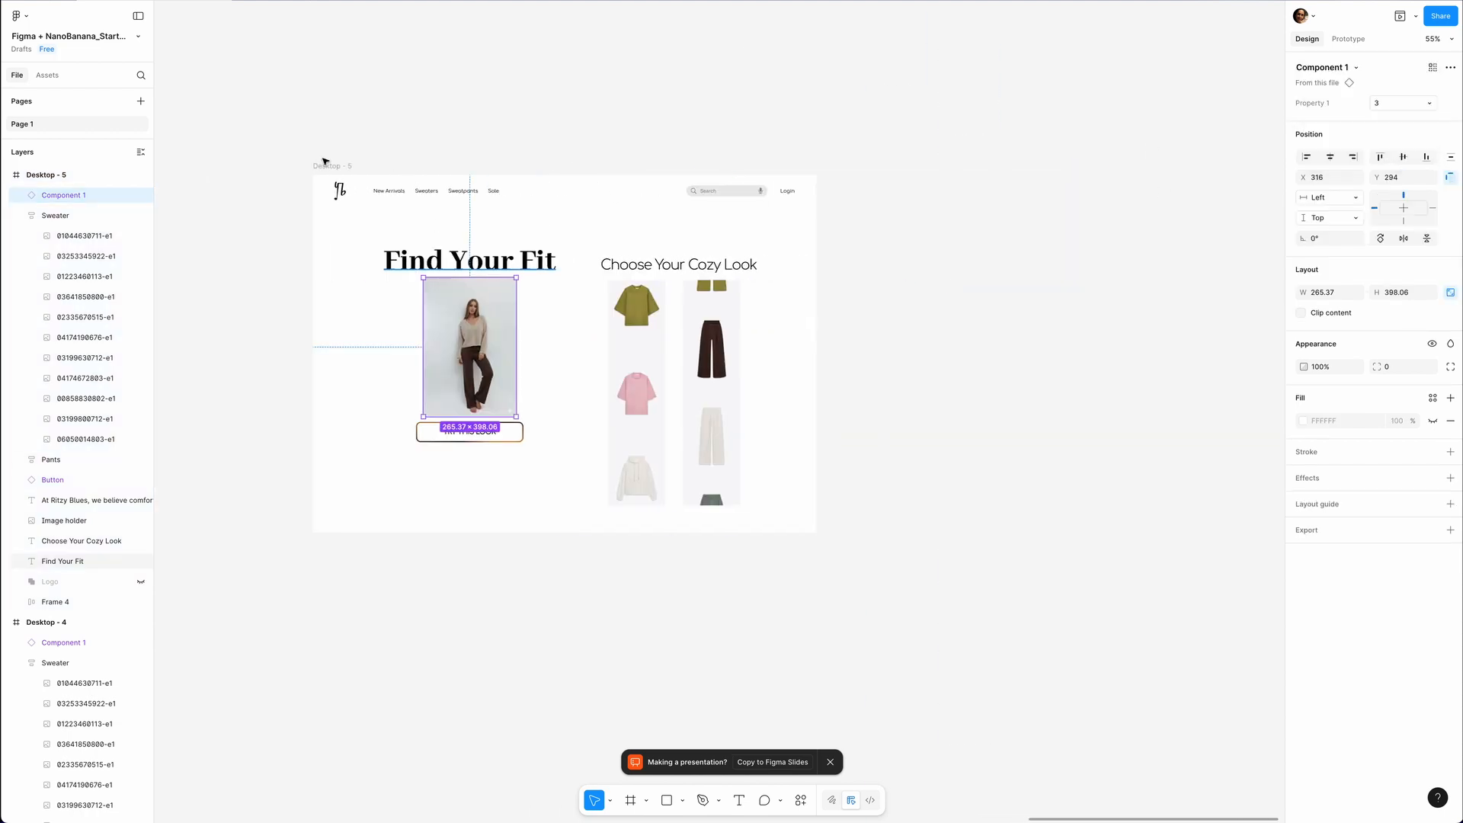
Duplicate Desktop - 5 to its right and set the copy's model instance to variant 4.
key("f")
left_click(905, 354)
left_click(487, 381)
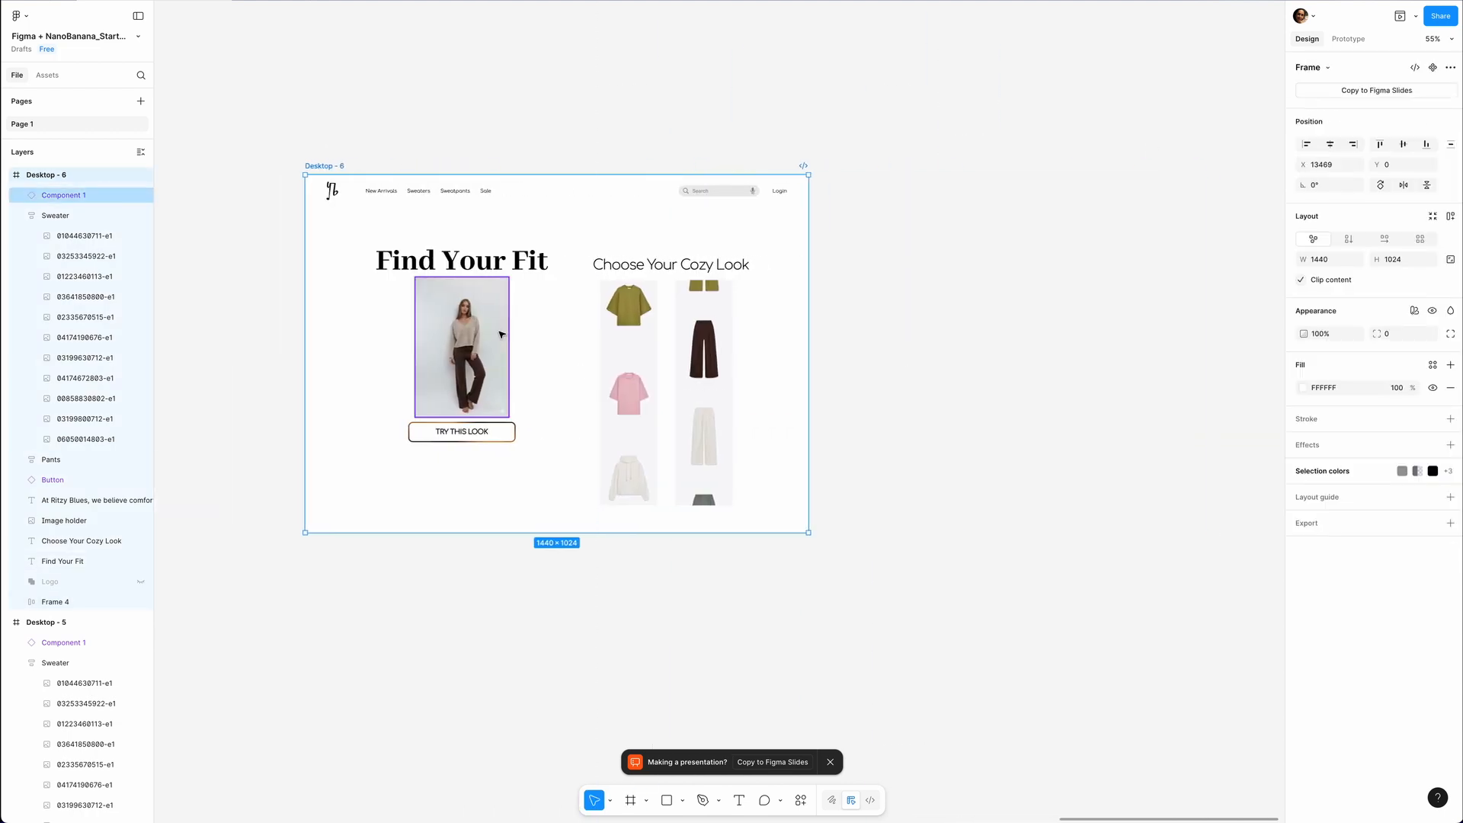
left_click(1388, 106)
left_click(1388, 120)
Turn off content clipping for Desktop - 2 and for its Sweater column.
scroll(433, 292, "right", 3)
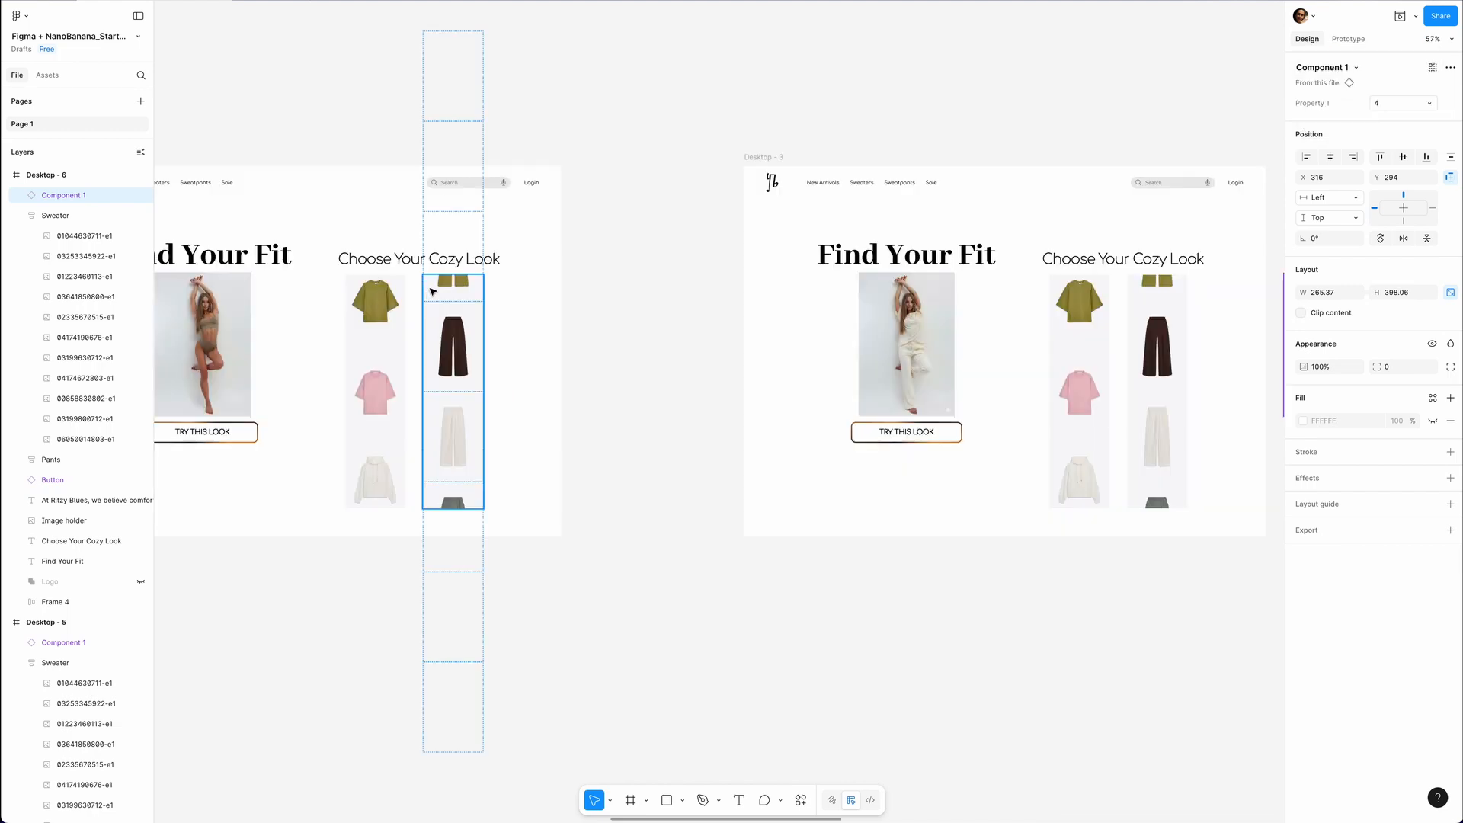
scroll(389, 286, "left", 3)
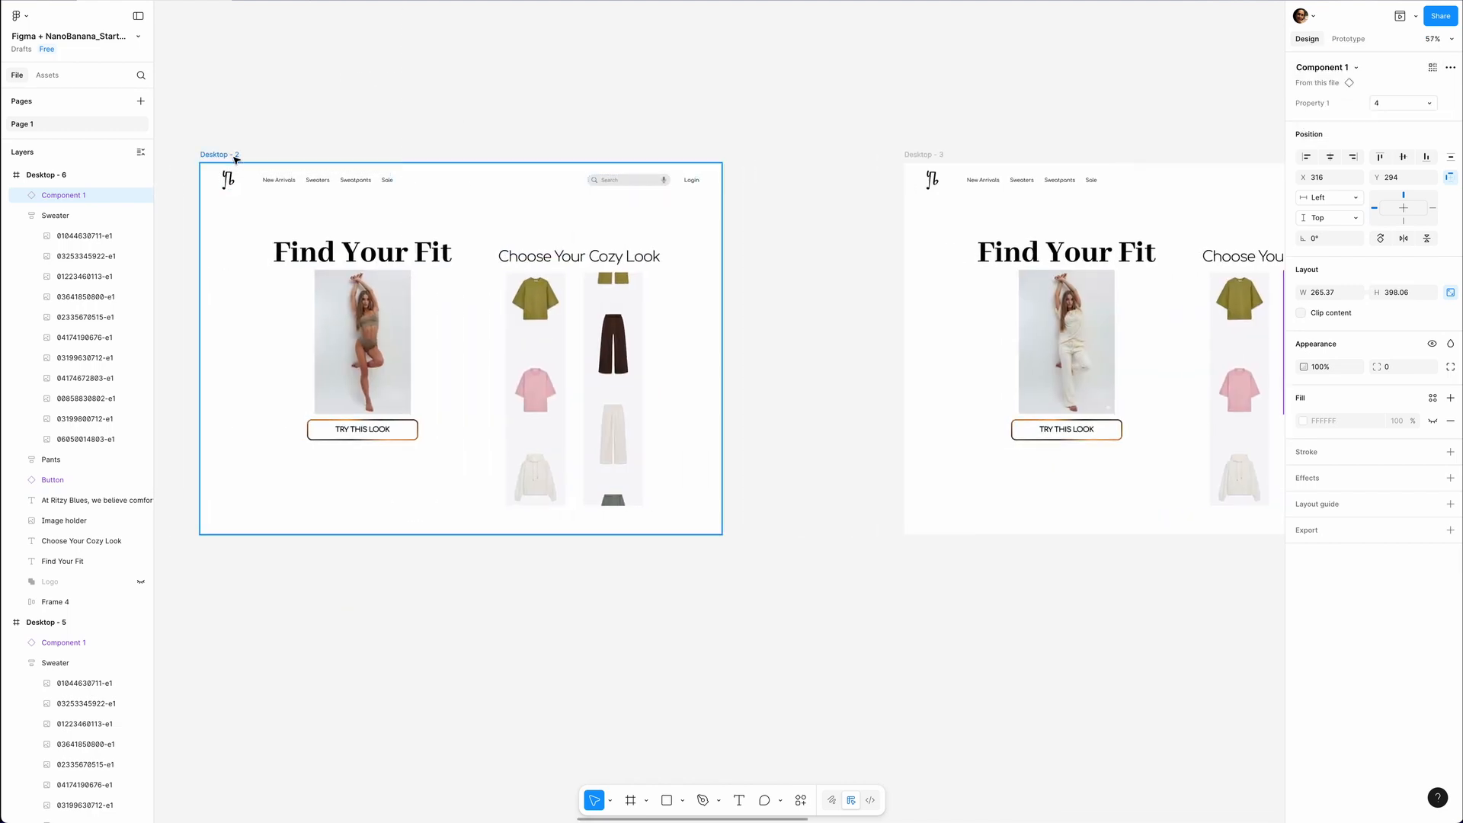
left_click(220, 154)
left_click(1301, 280)
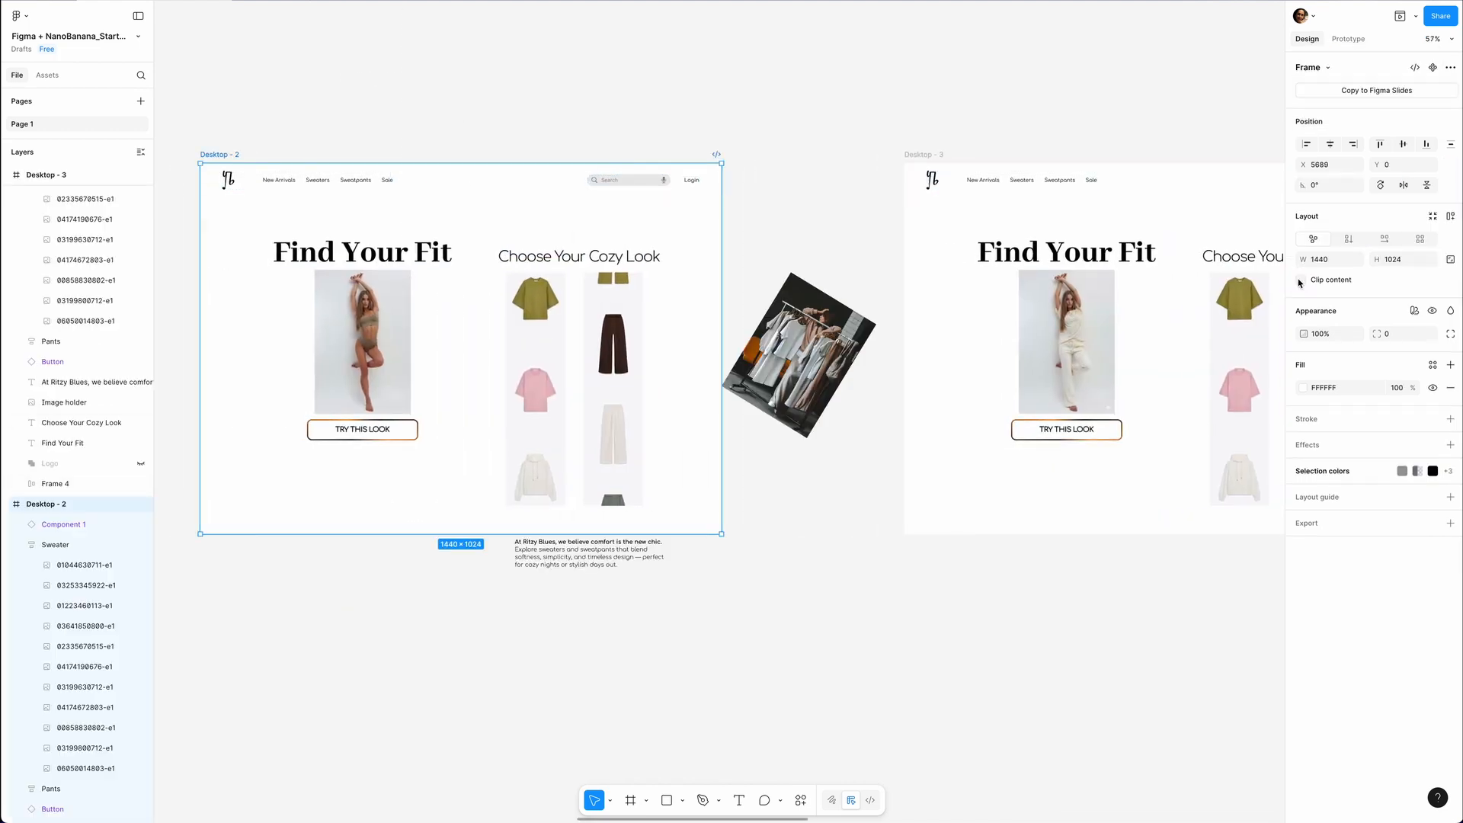
left_click(545, 320)
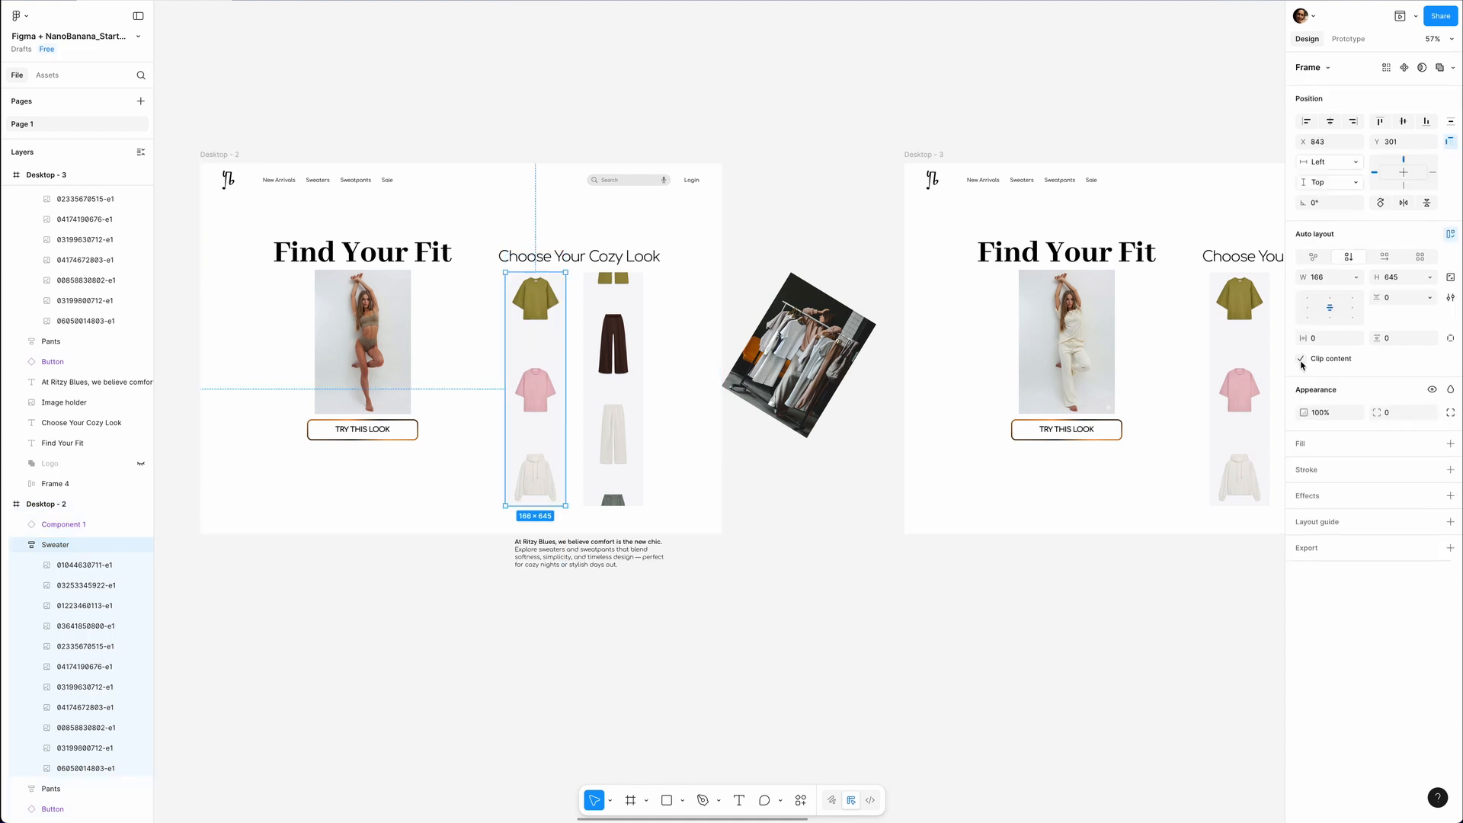
left_click(1301, 358)
Link the topmost cream sweater of Desktop - 2 to Desktop - 3 with an on-click, smart-animate interaction.
scroll(796, 405, "right", 2)
scroll(796, 405, "up", 2)
scroll(793, 403, "up", 3)
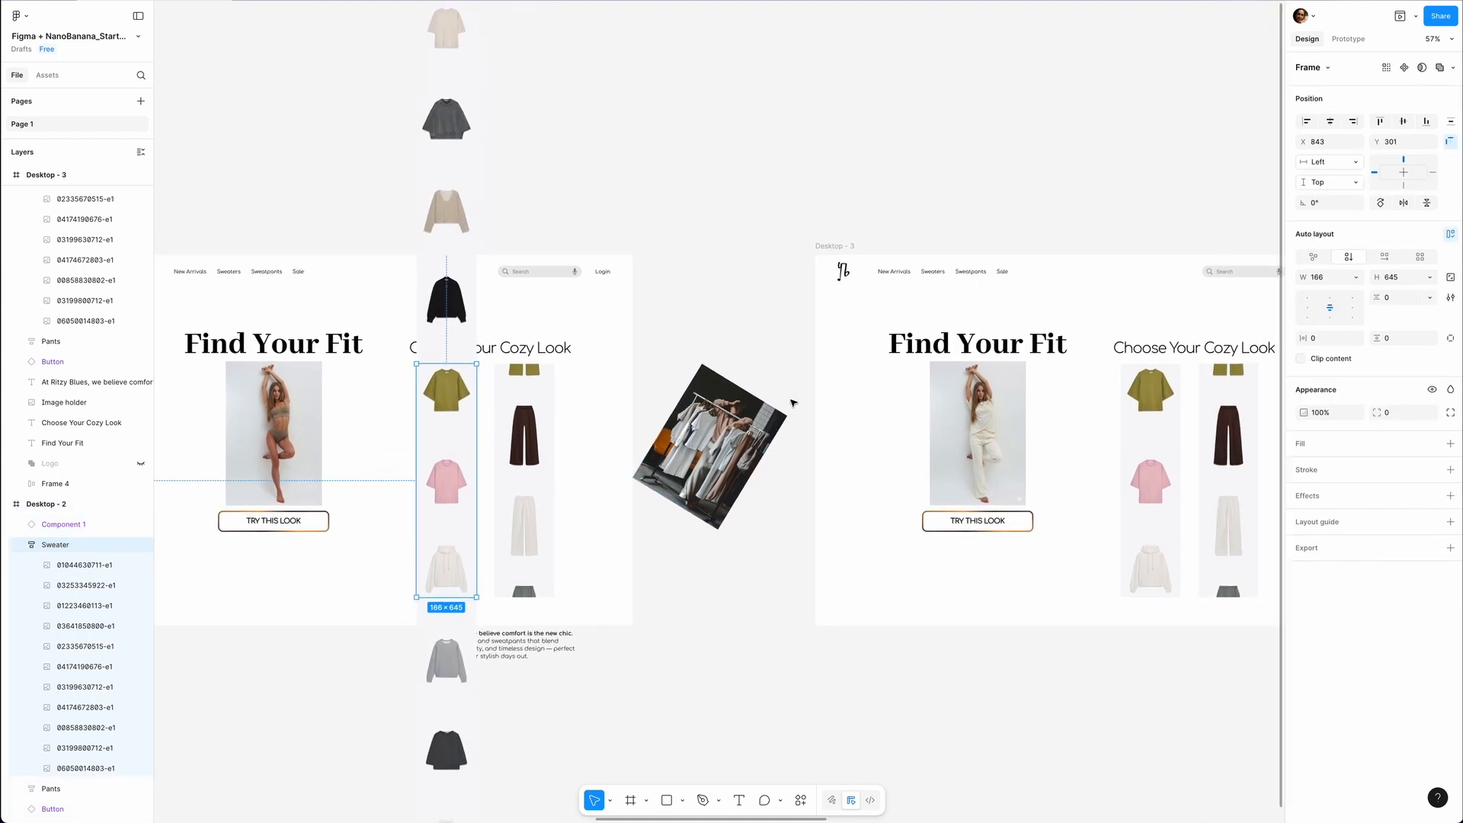
left_click(445, 155)
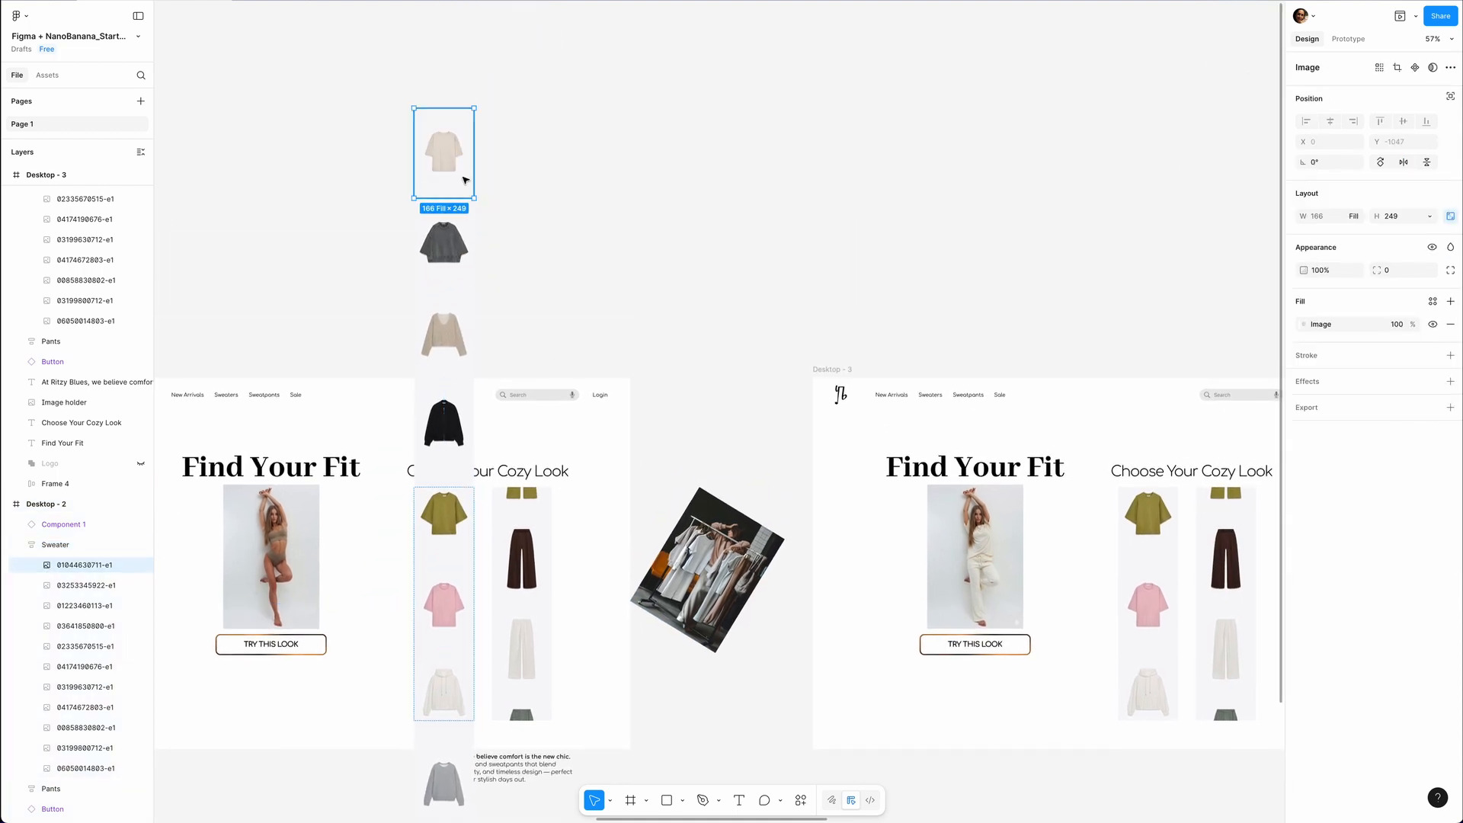
key("shift+e")
left_click_drag(474, 155, 819, 462)
scroll(823, 457, "right", 5)
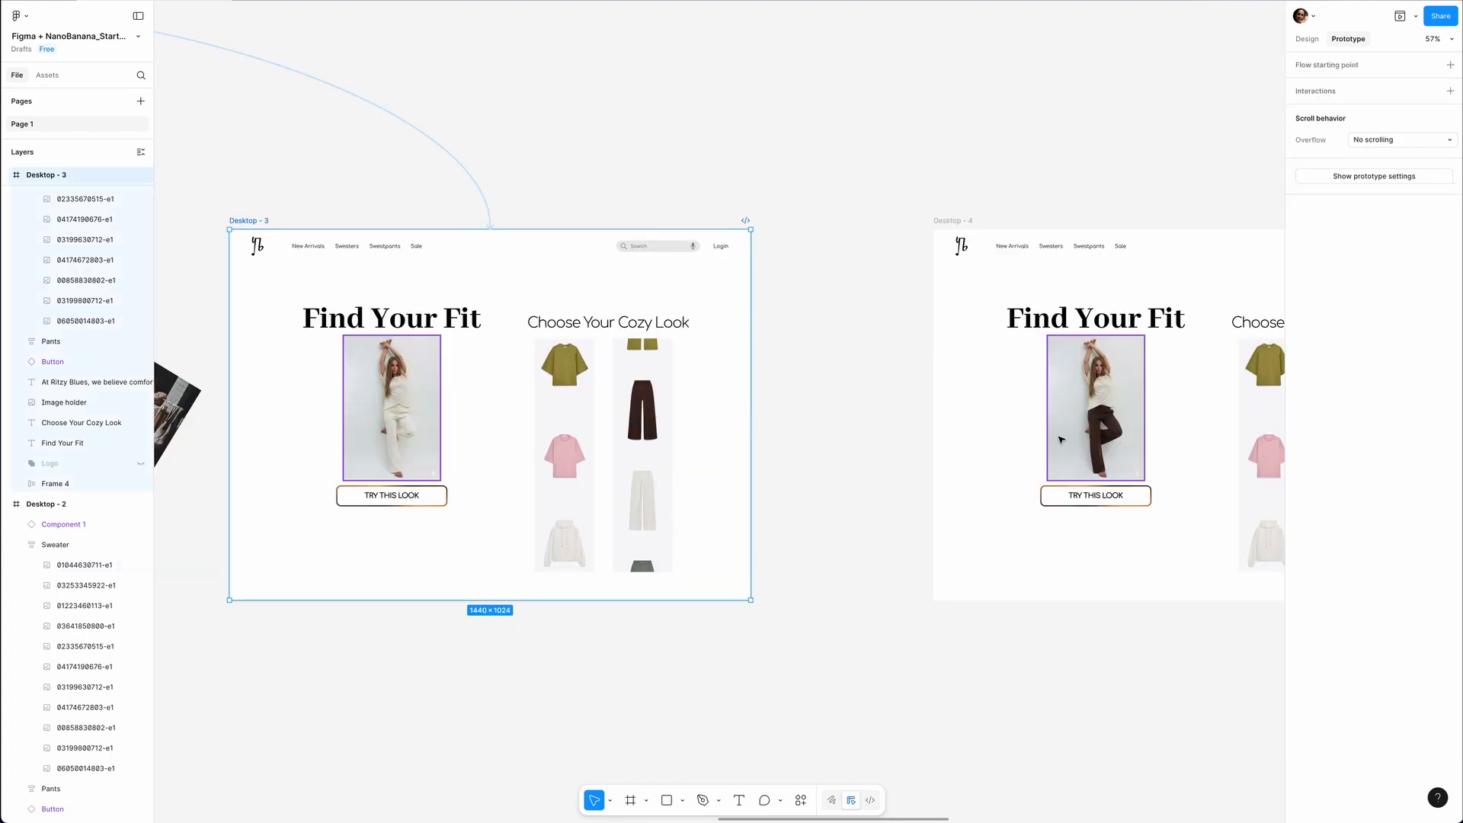
Turn off content clipping for Desktop - 3 and for its Pants column.
scroll(1061, 439, "right", 3)
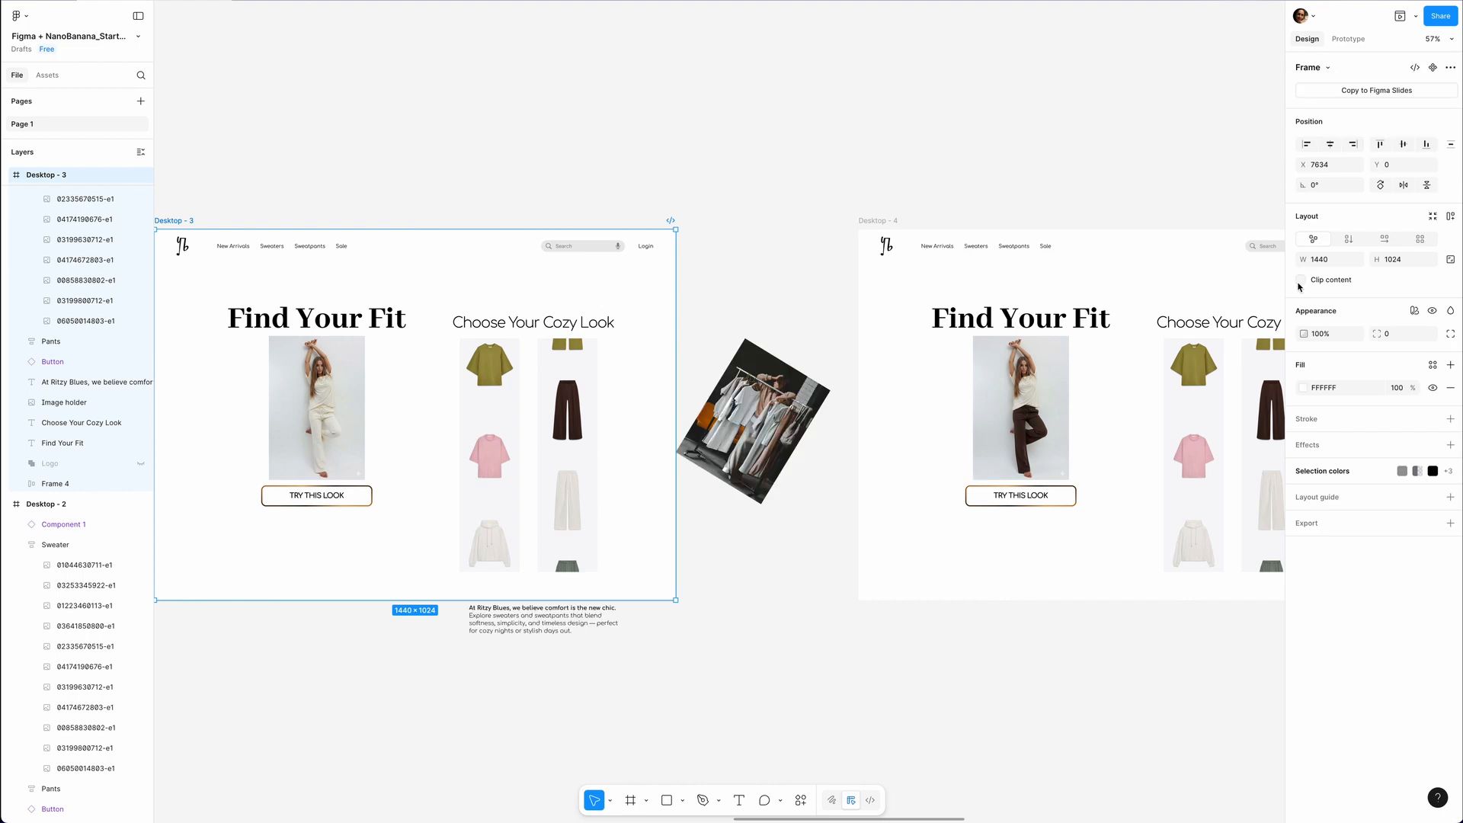
key("ctrl+z")
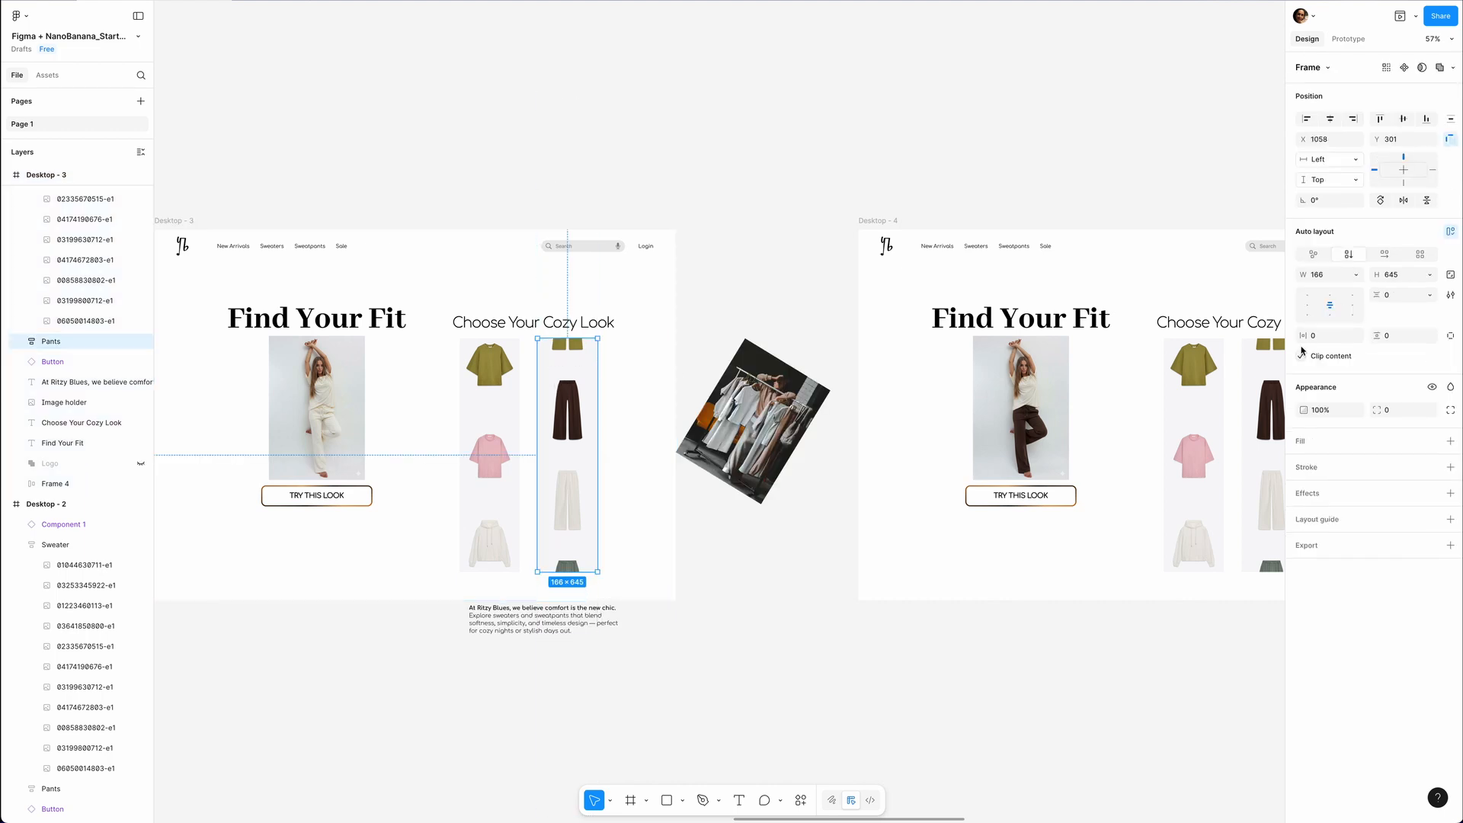
left_click(1301, 355)
Link the dark brown pants in Desktop - 3 to Desktop - 4 as a prototype interaction.
double_click(572, 422)
left_click(1347, 39)
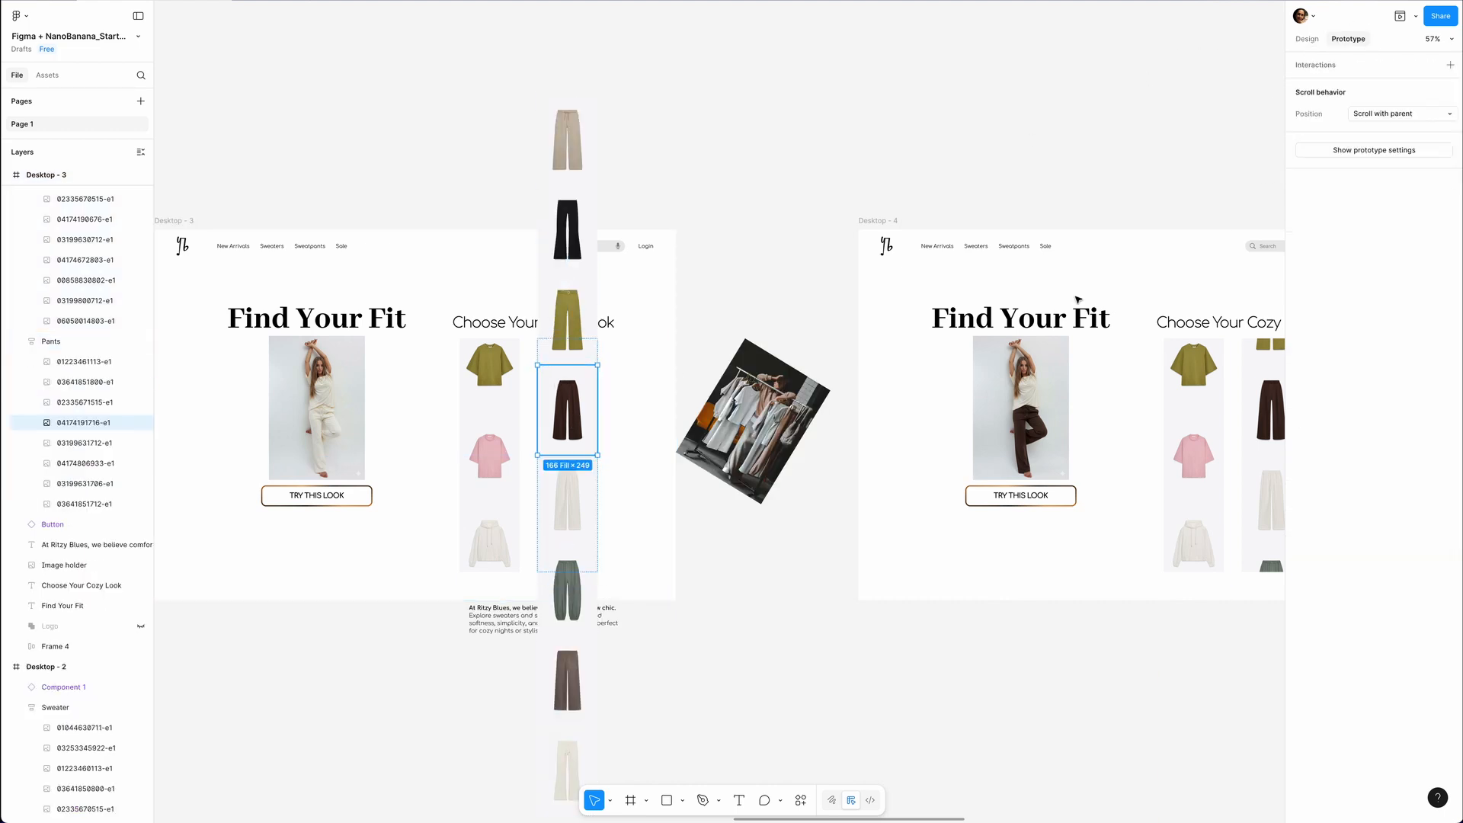
left_click_drag(598, 410, 889, 435)
Turn off content clipping for Desktop - 4 and for its Sweater column.
scroll(949, 423, "right", 6)
key("shift+e")
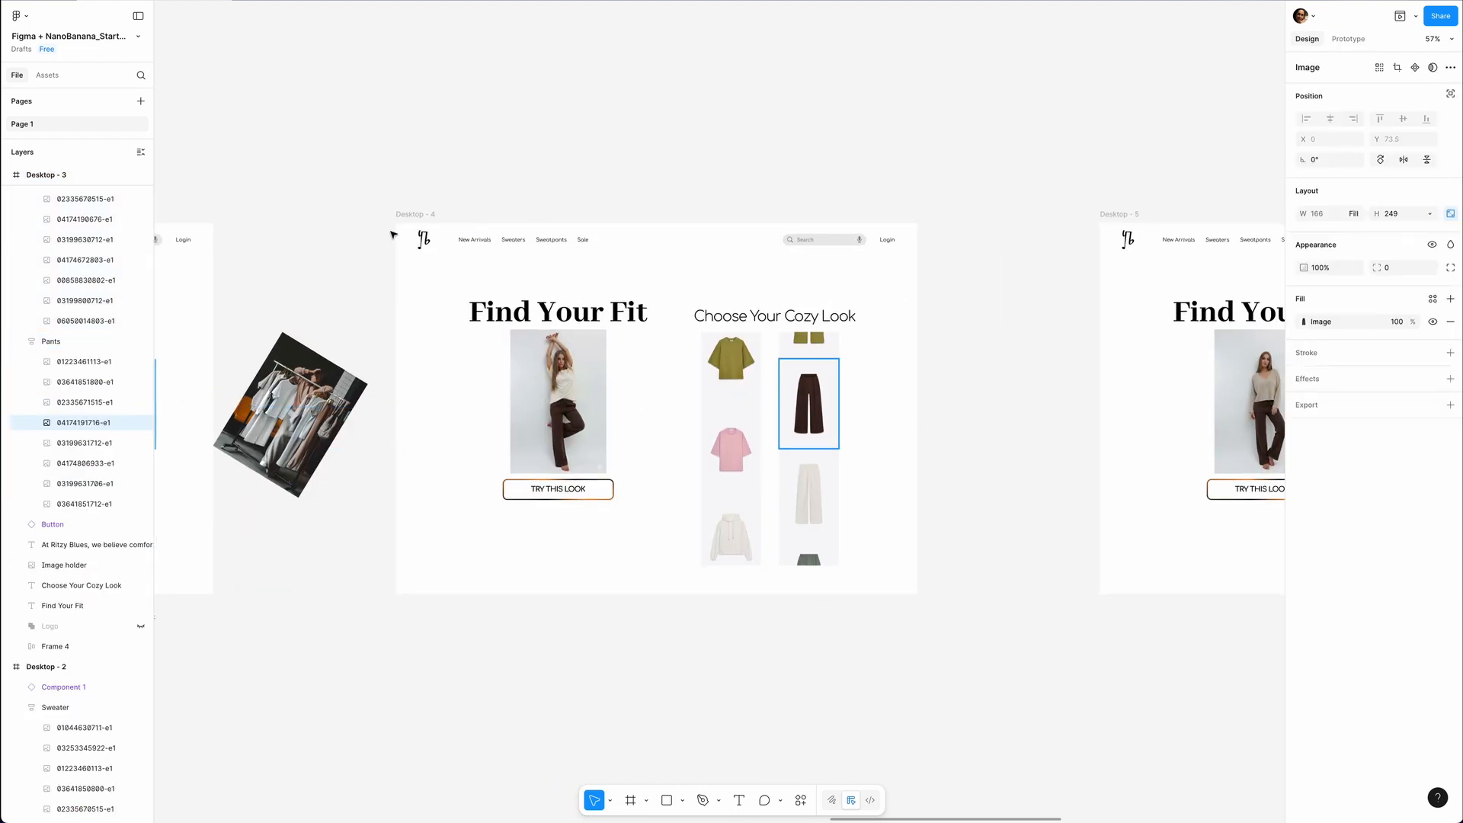
left_click(413, 214)
left_click(1300, 281)
left_click(734, 438)
left_click(1301, 355)
Link the beige V-neck sweater in Desktop - 4 to Desktop - 5 with an on-click, smart-animate interaction.
scroll(979, 385, "right", 4)
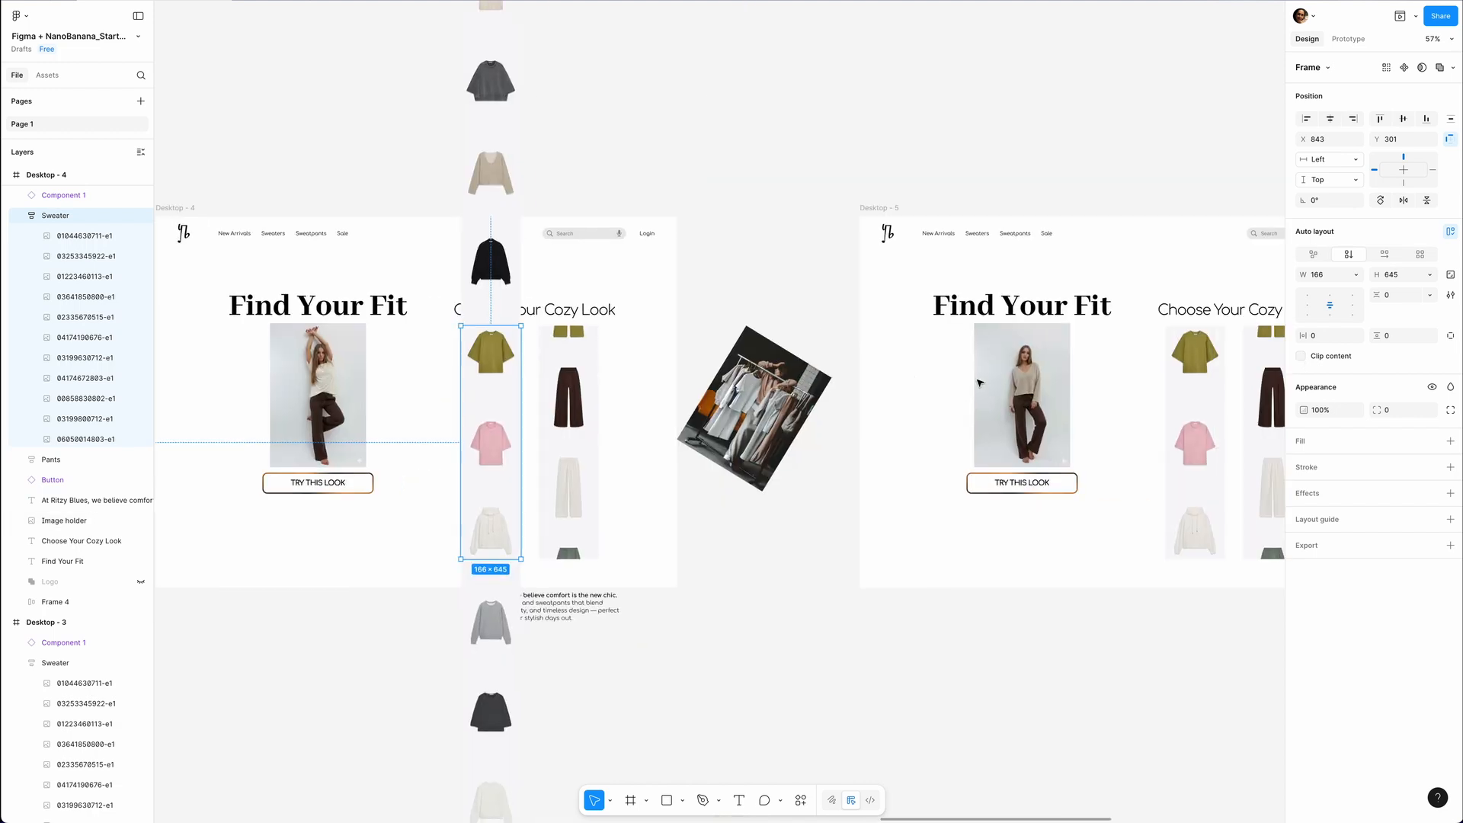
double_click(502, 186)
key("shift+e")
left_click_drag(522, 172, 869, 307)
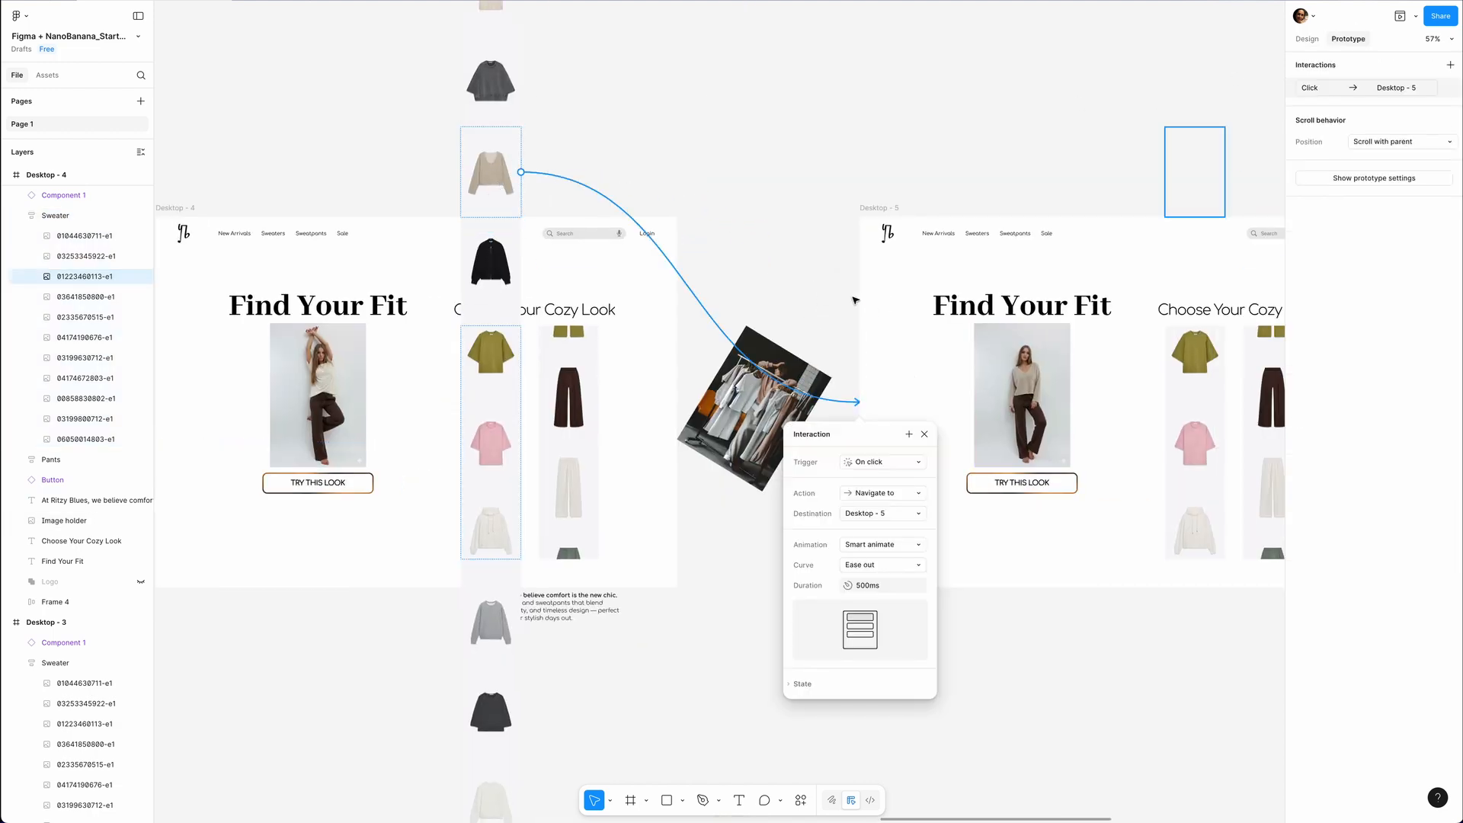
Turn off content clipping for Desktop - 5 and for its Pants column.
scroll(865, 295, "right", 7)
left_click(196, 210)
key("shift+e")
left_click(1301, 283)
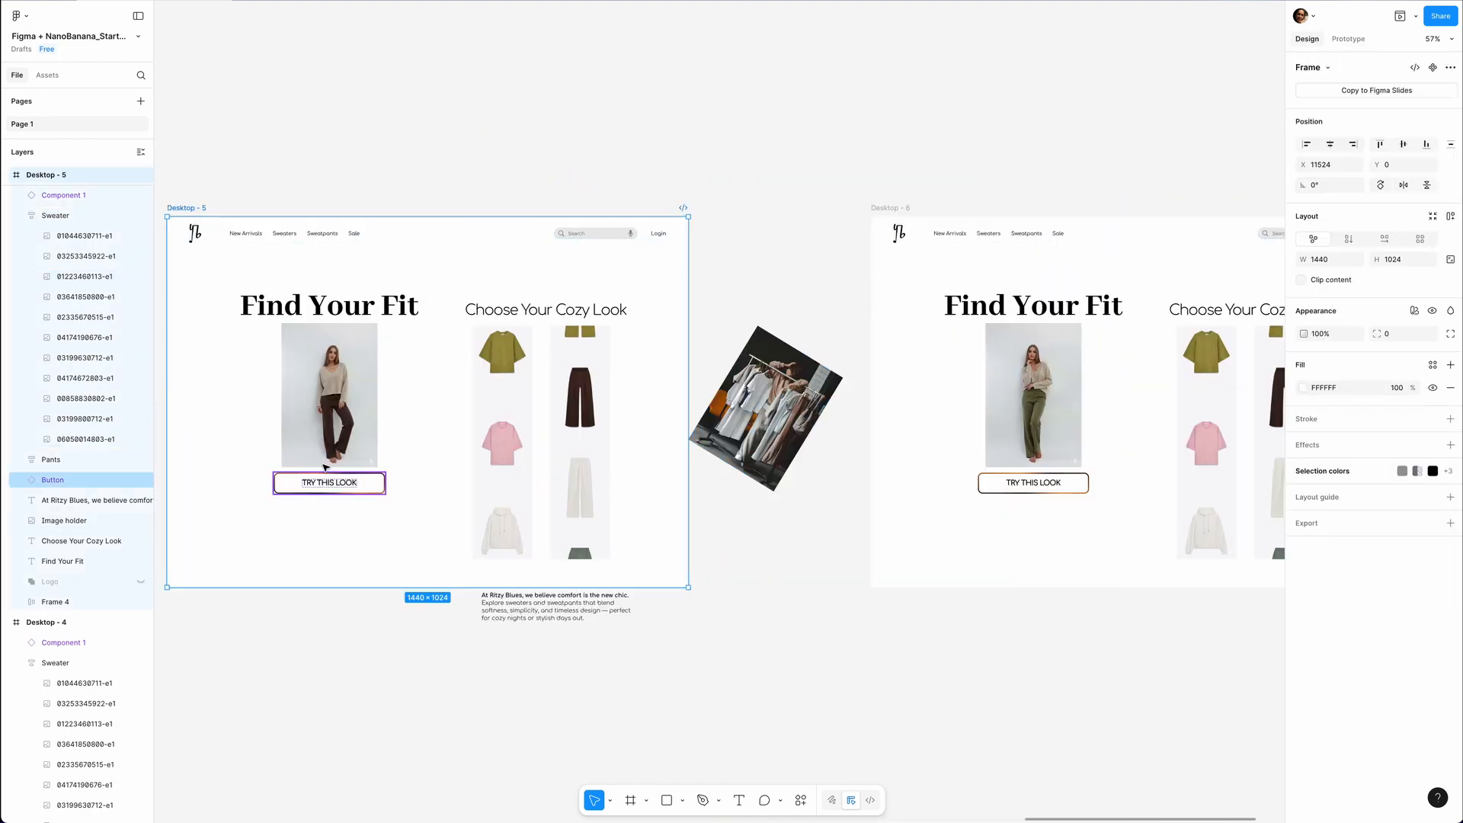
left_click(564, 518)
left_click(1300, 355)
Link the olive green pants in Desktop - 5 to Desktop - 6 with an on-click, smart-animate interaction.
double_click(579, 305)
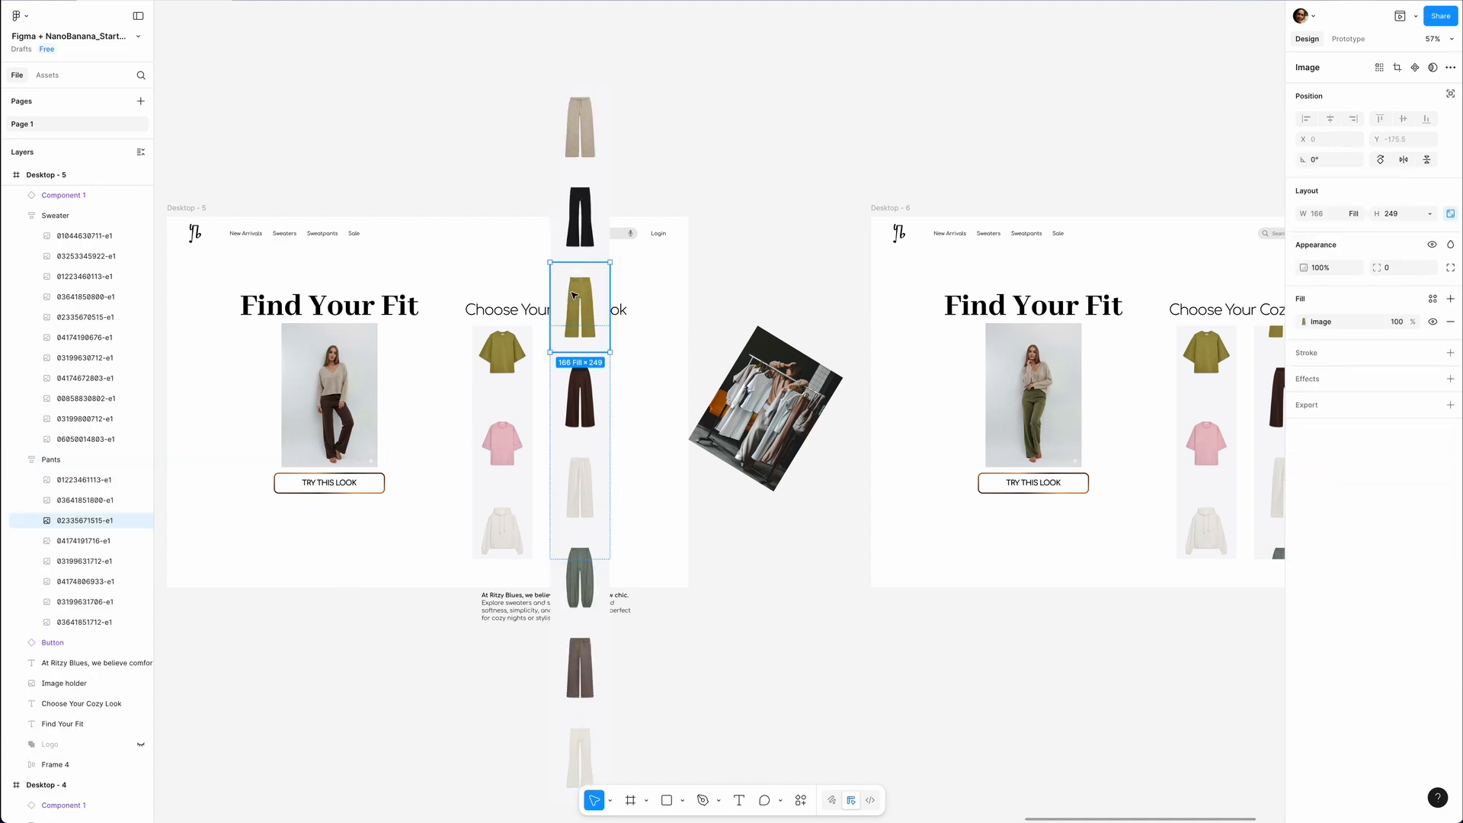
key("shift+e")
left_click_drag(610, 307, 901, 350)
scroll(911, 354, "right", 3)
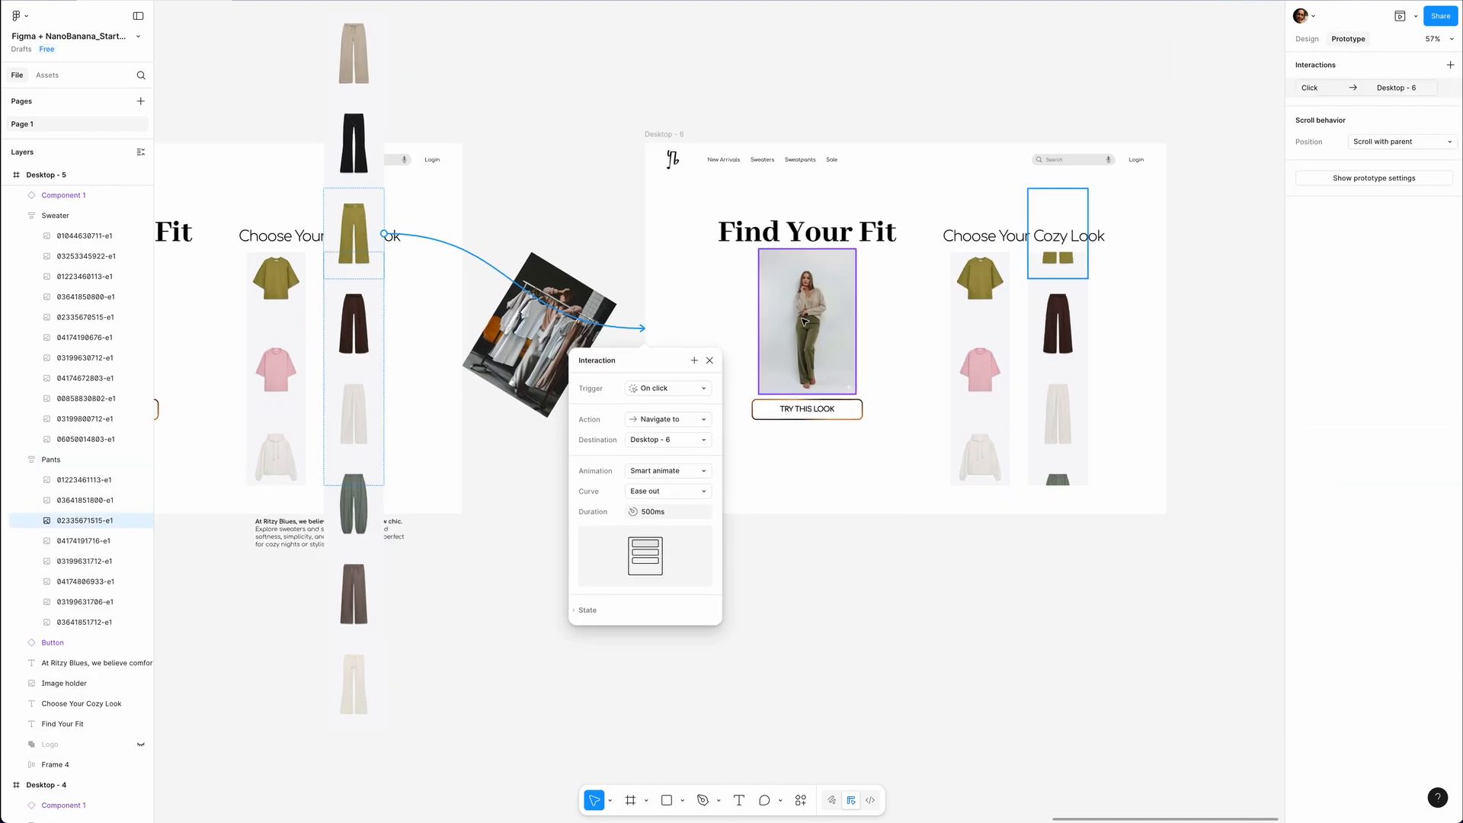
left_click(540, 125)
scroll(555, 215, "down", 10)
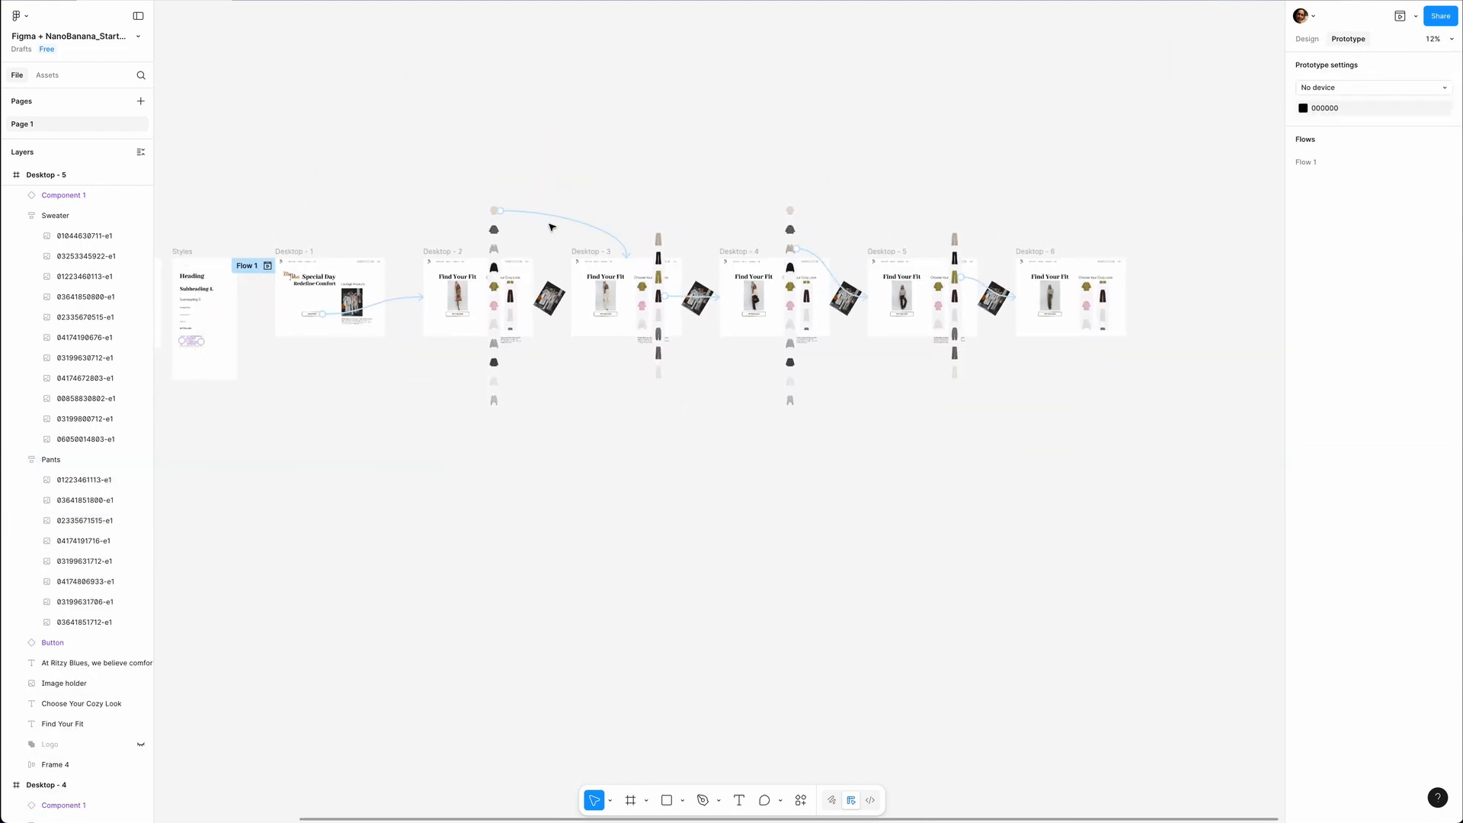
key("shift+e")
left_click(296, 260)
left_click(1302, 280)
left_click(1302, 281)
Turn content clipping back on for Desktop - 2 and its Sweater column.
left_click(445, 260)
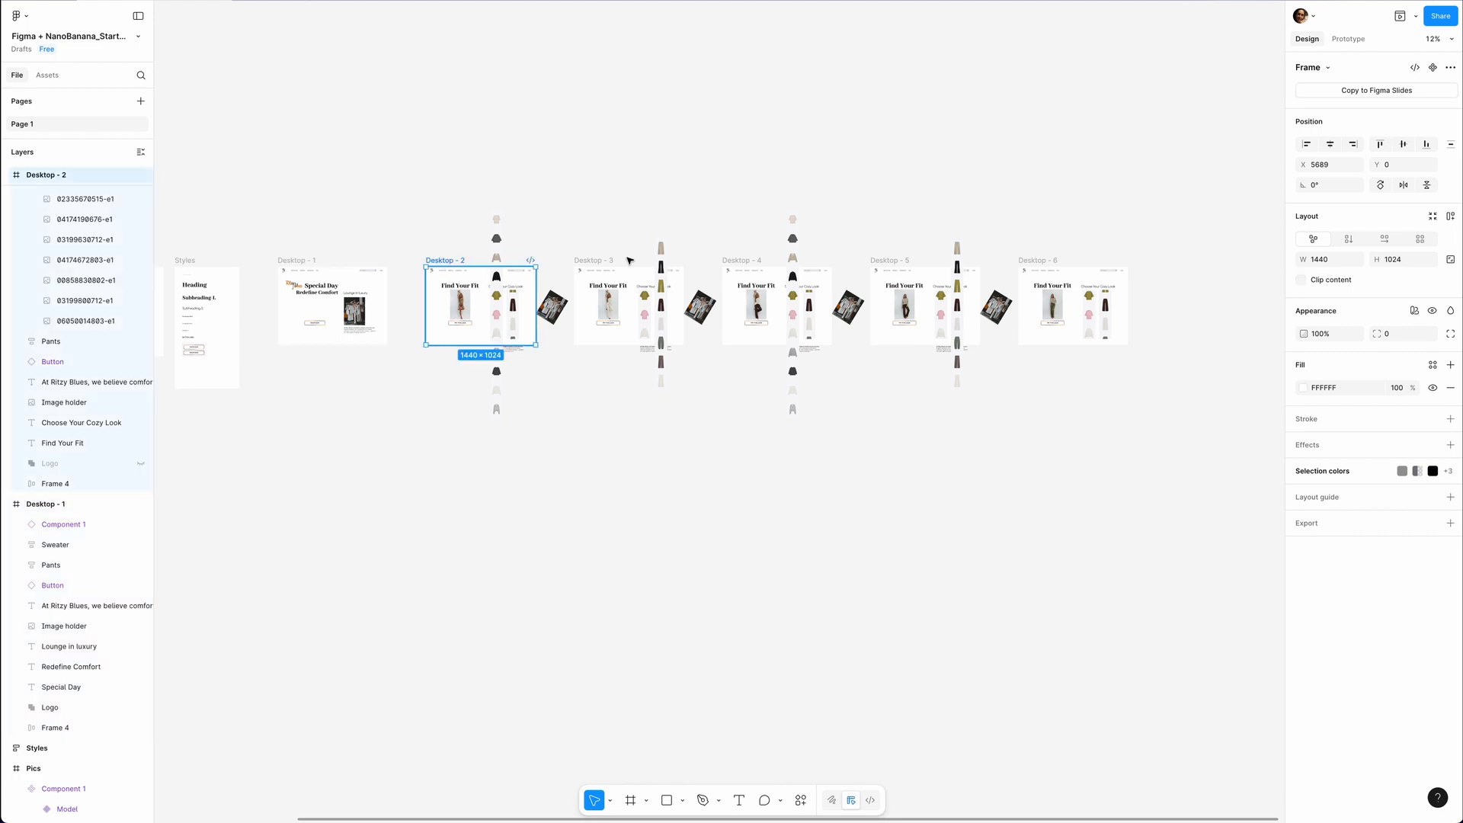
left_click(1301, 281)
left_click(497, 308)
left_click(1302, 356)
Turn content clipping back on for Desktop - 3 with its Pants column and for Desktop - 4 with its Sweater column.
left_click(597, 261)
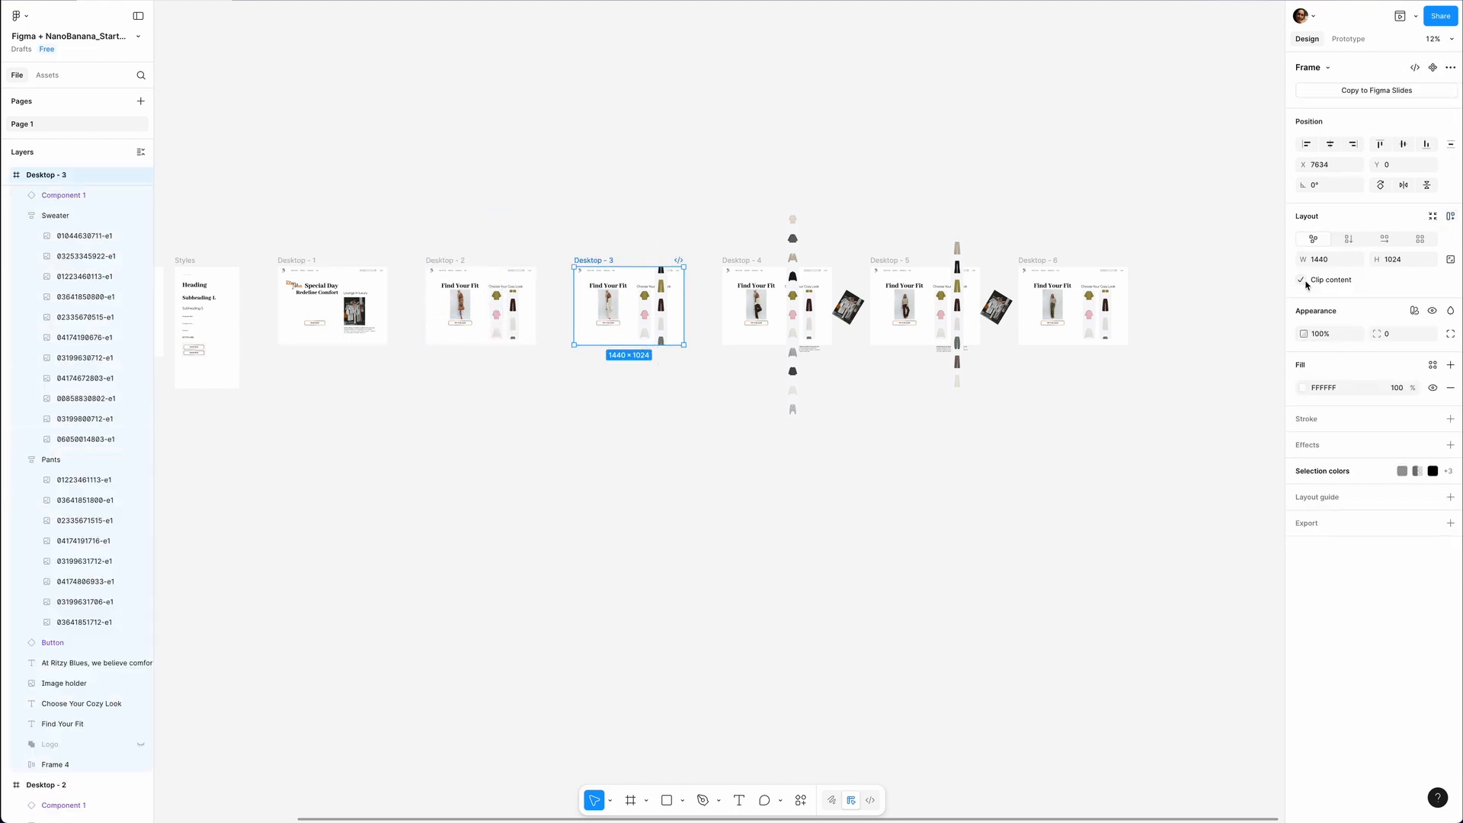
left_click(662, 311)
left_click(1301, 355)
left_click(741, 261)
left_click(1301, 280)
left_click(792, 326)
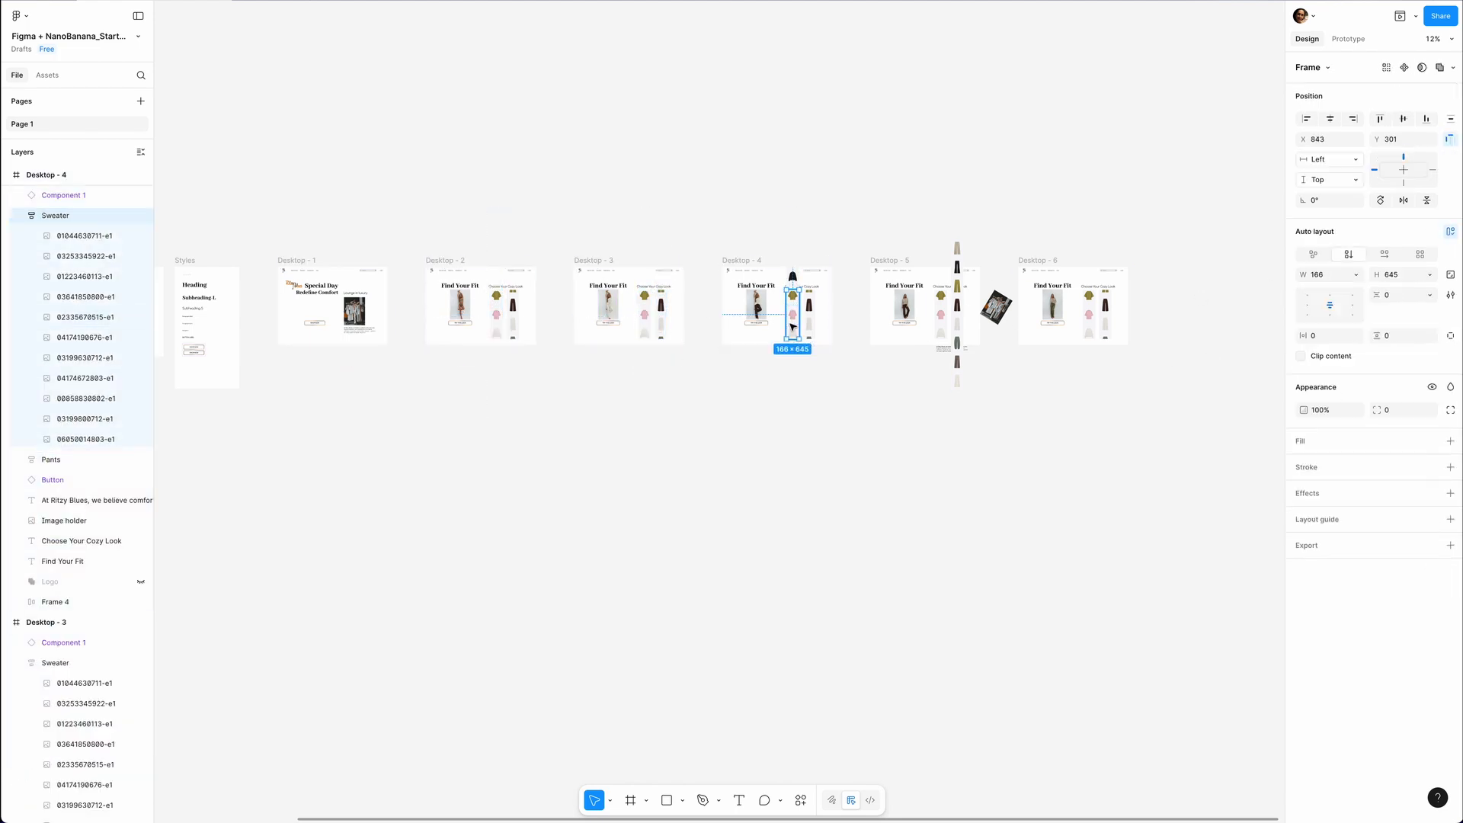
Turn content clipping back on for Desktop - 5 and its Pants column.
left_click(888, 261)
left_click(1301, 280)
left_click(957, 314)
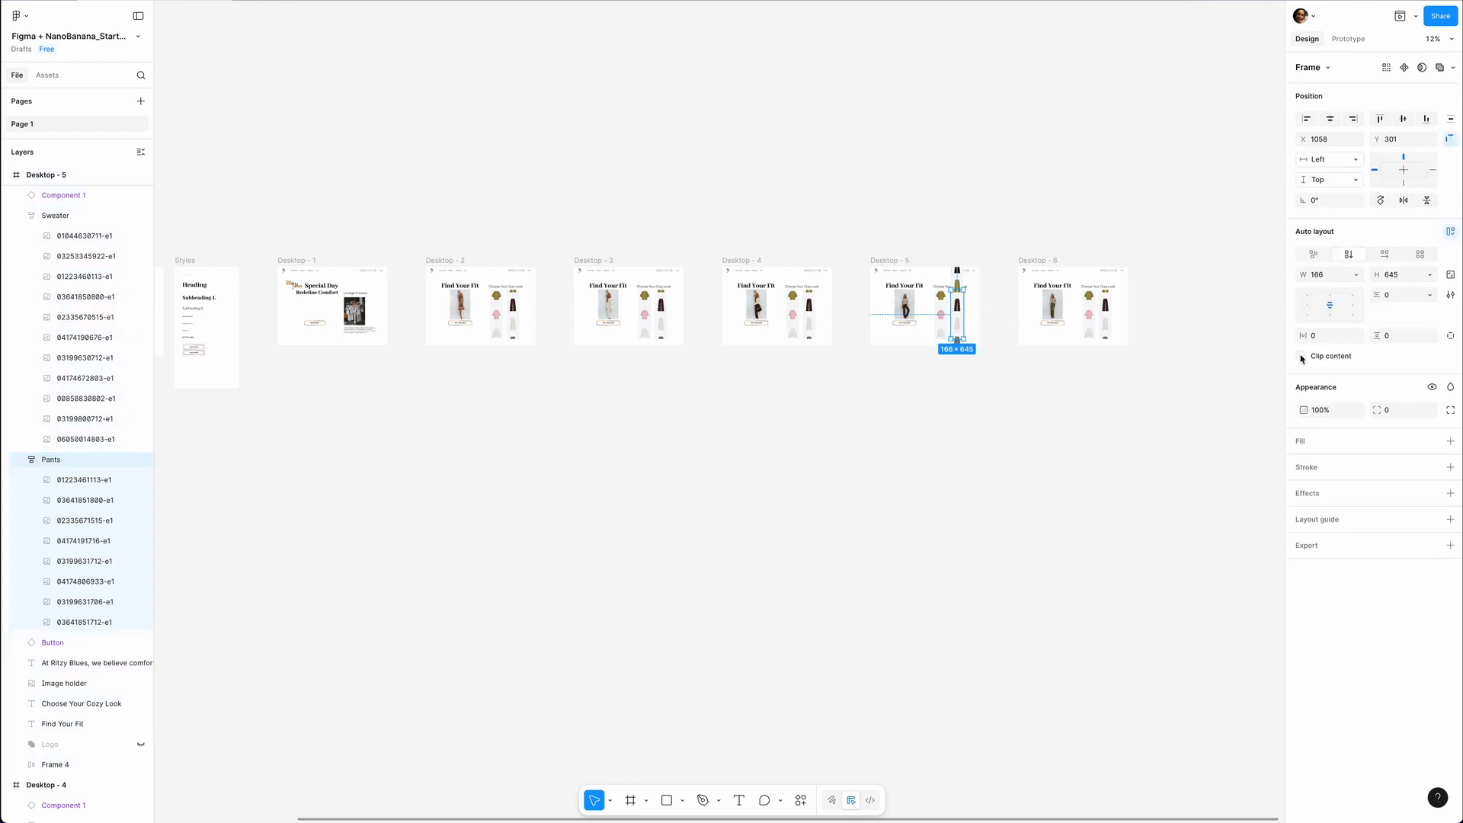
left_click(1301, 356)
left_click(1039, 260)
In the model component set, add a Mouse enter interaction that changes variant 4 to variant 5.
scroll(1062, 323, "up", 1)
key("shift+1")
scroll(217, 371, "up", 10)
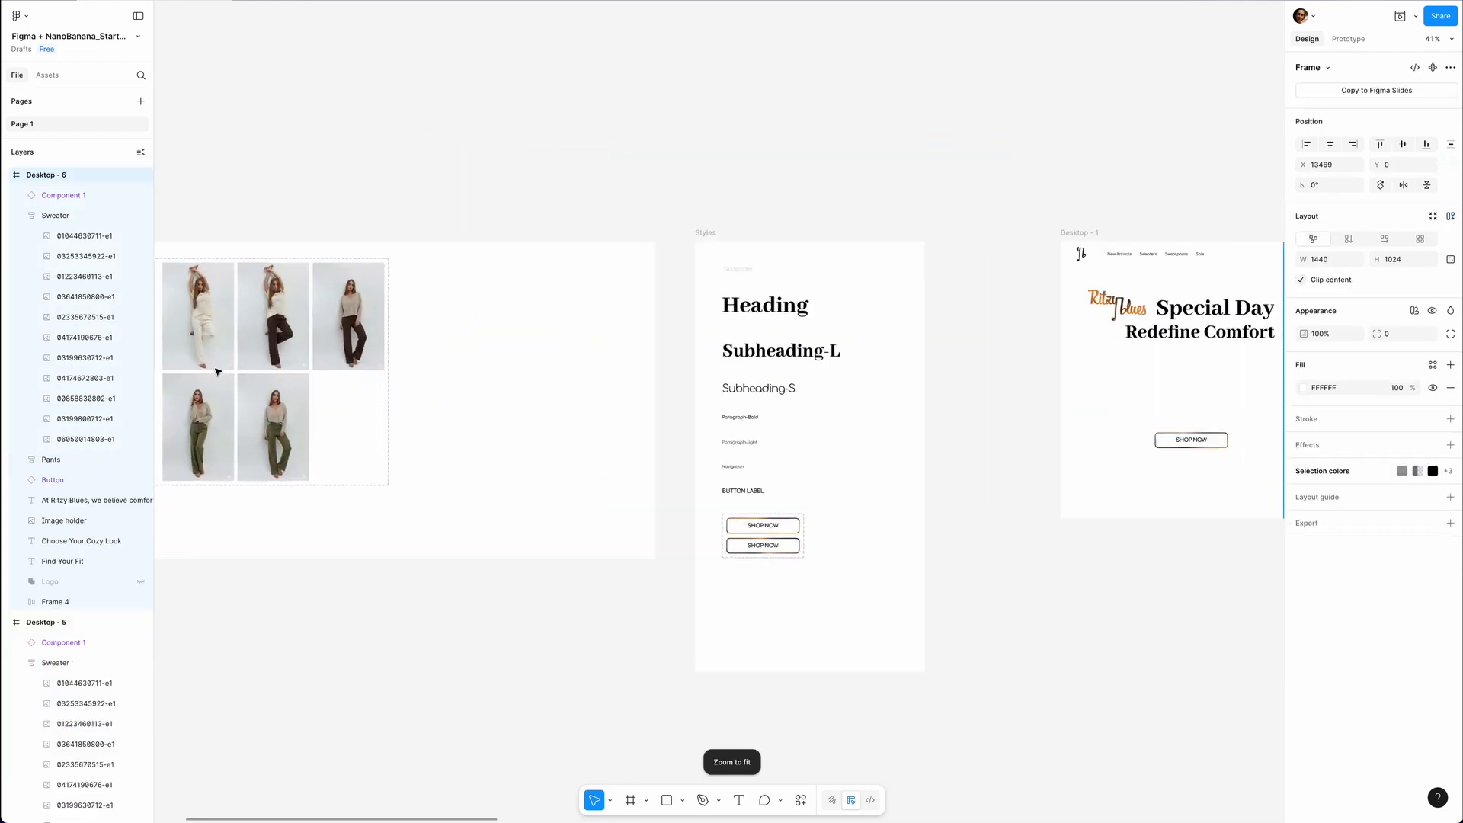
key("shift+2")
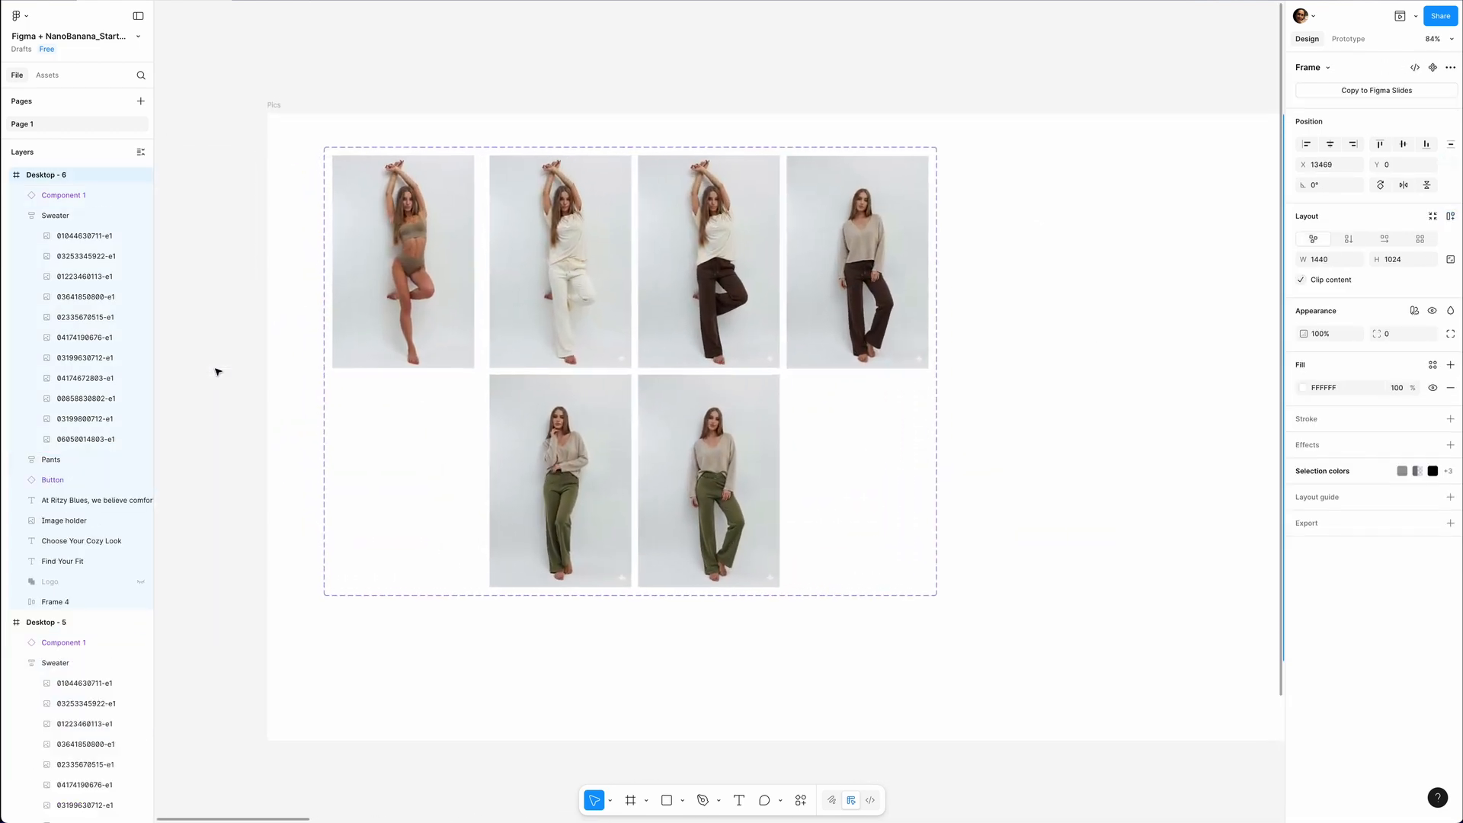
scroll(217, 371, "down", 3)
left_click(614, 318)
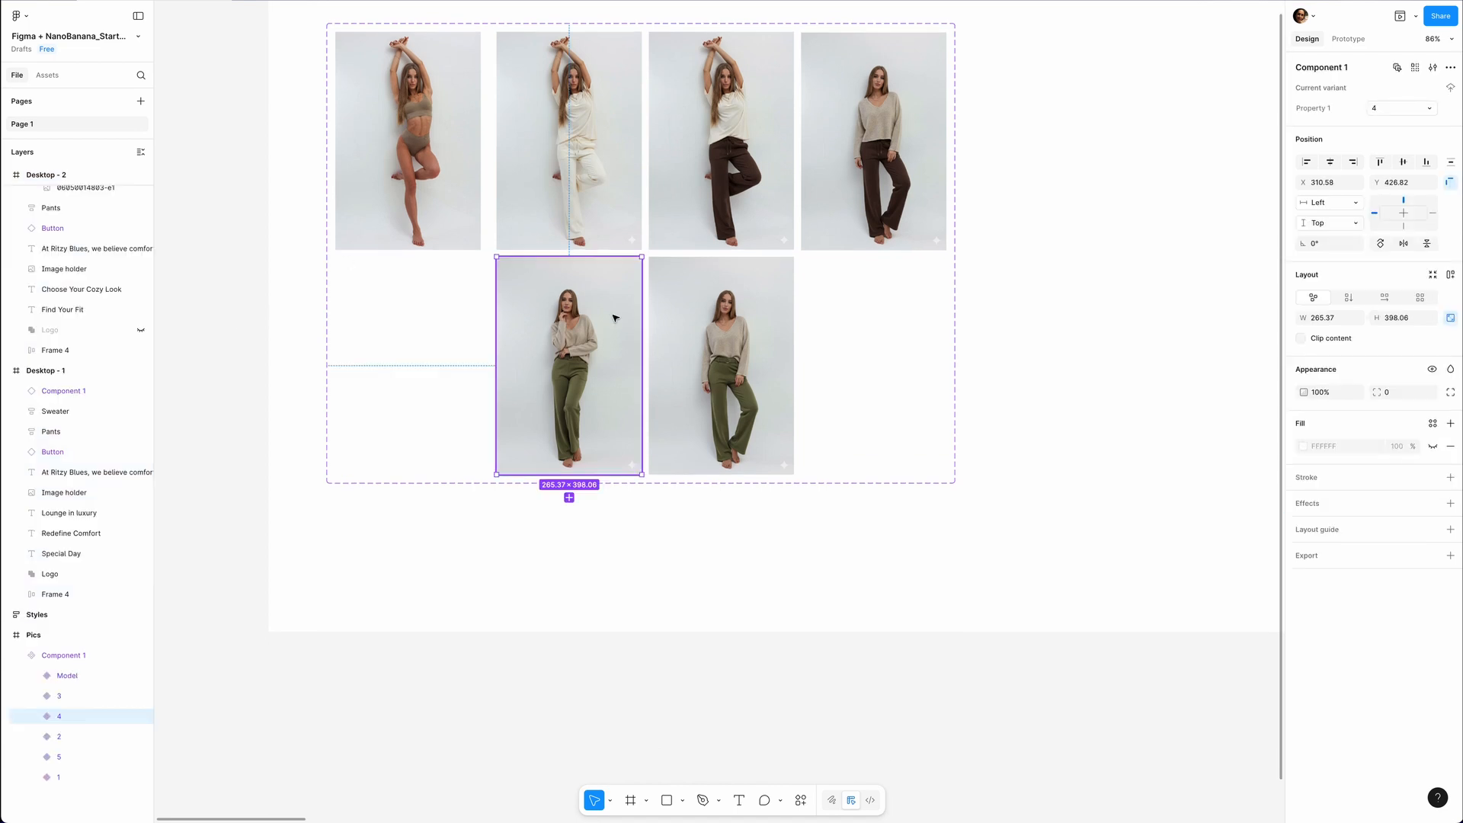
left_click(1349, 39)
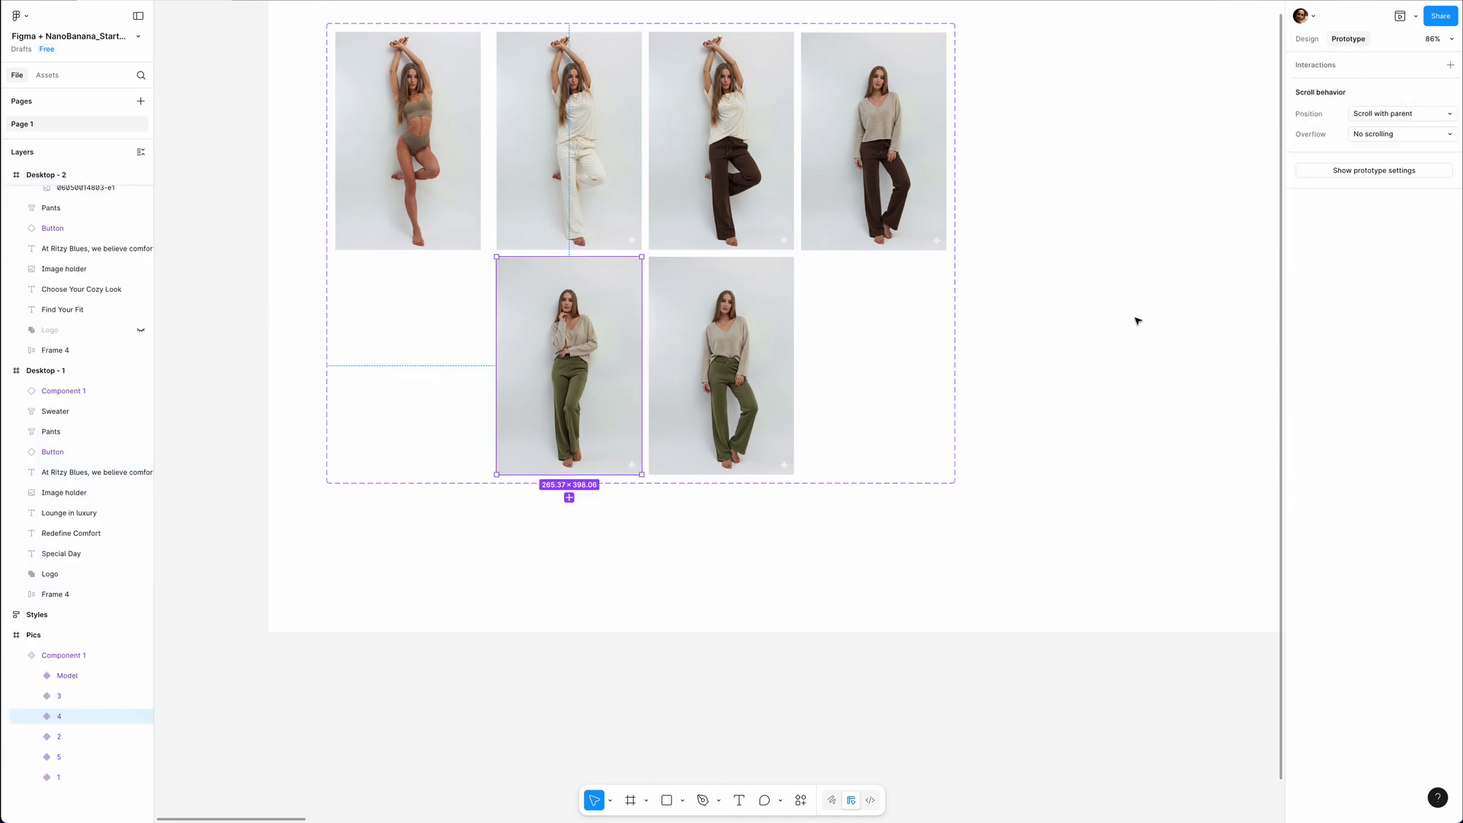
left_click_drag(642, 367, 697, 362)
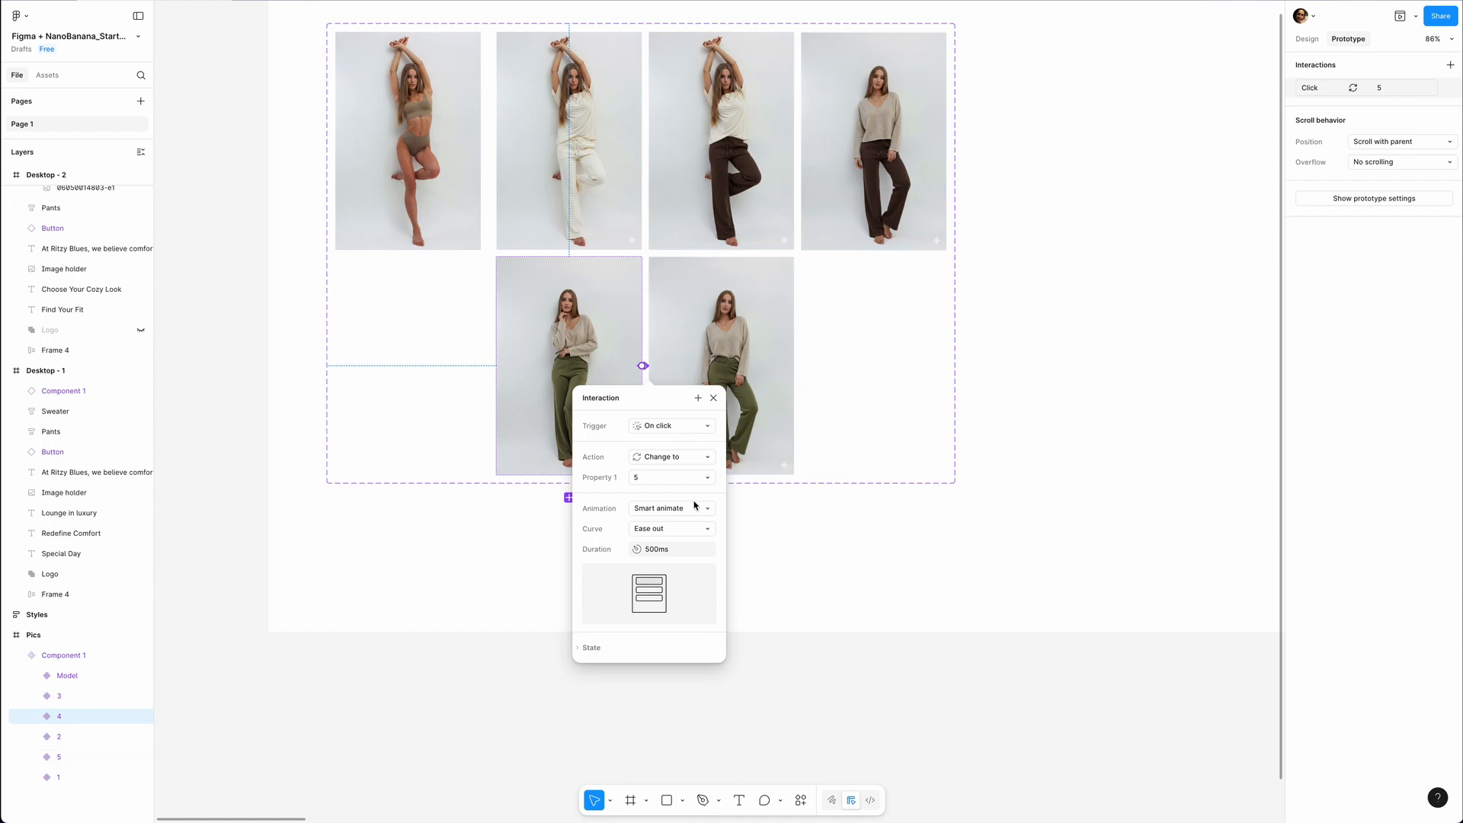
left_click(669, 431)
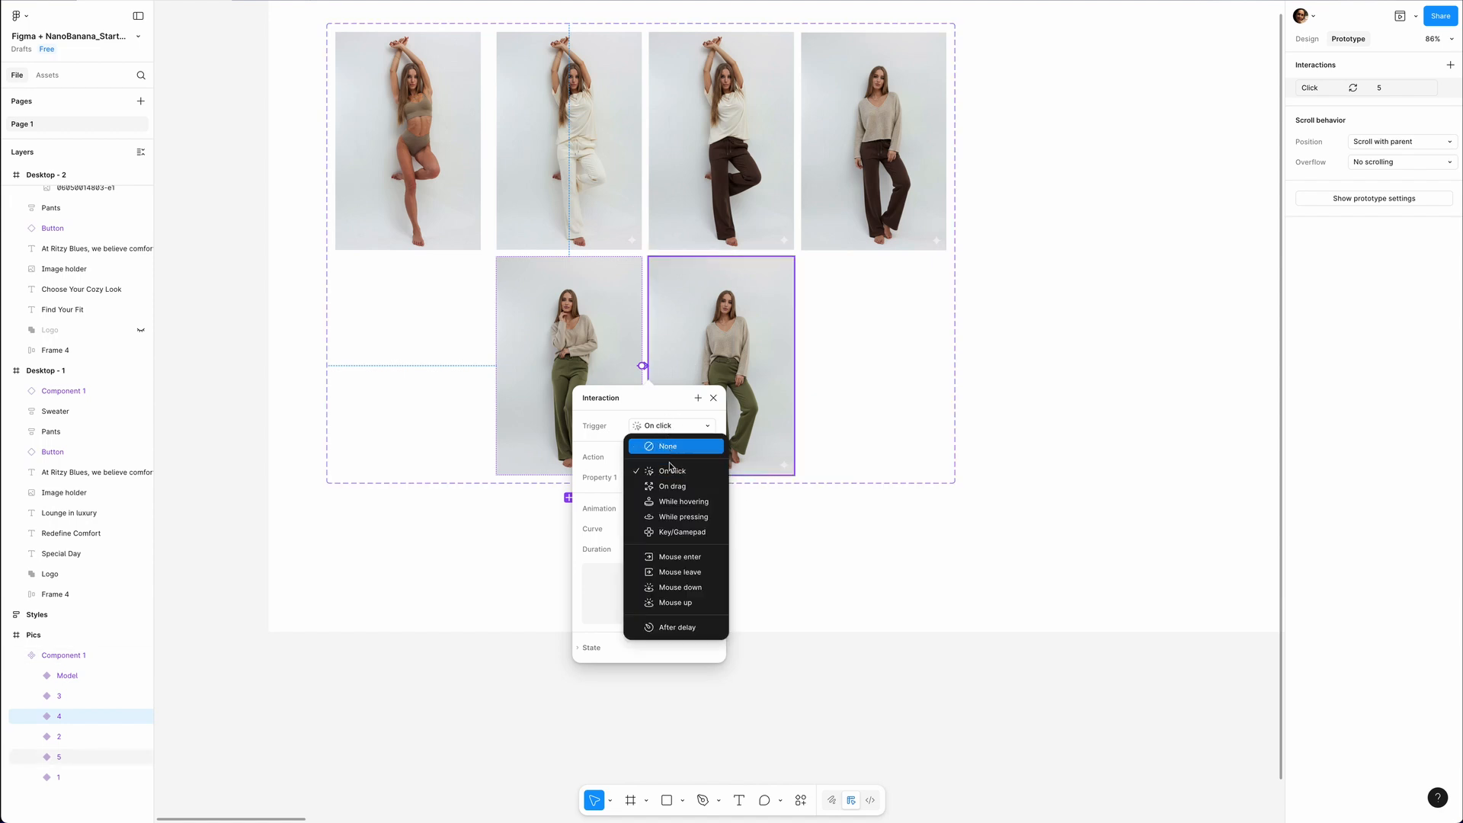
left_click(666, 563)
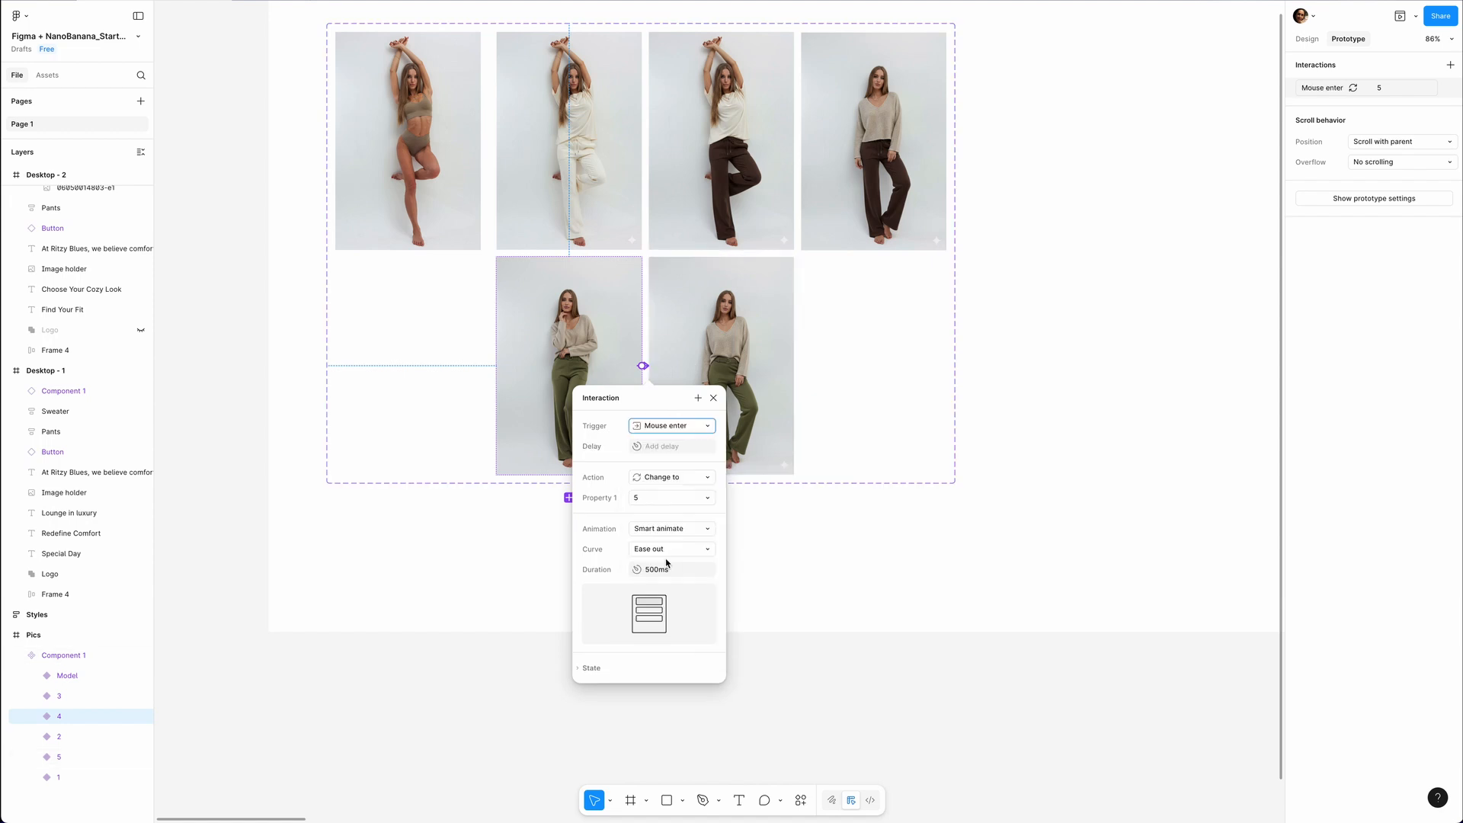
Add a Mouse leave interaction that changes model variant 5 back to variant 4.
left_click(678, 364)
left_click_drag(648, 367, 616, 380)
left_click(660, 426)
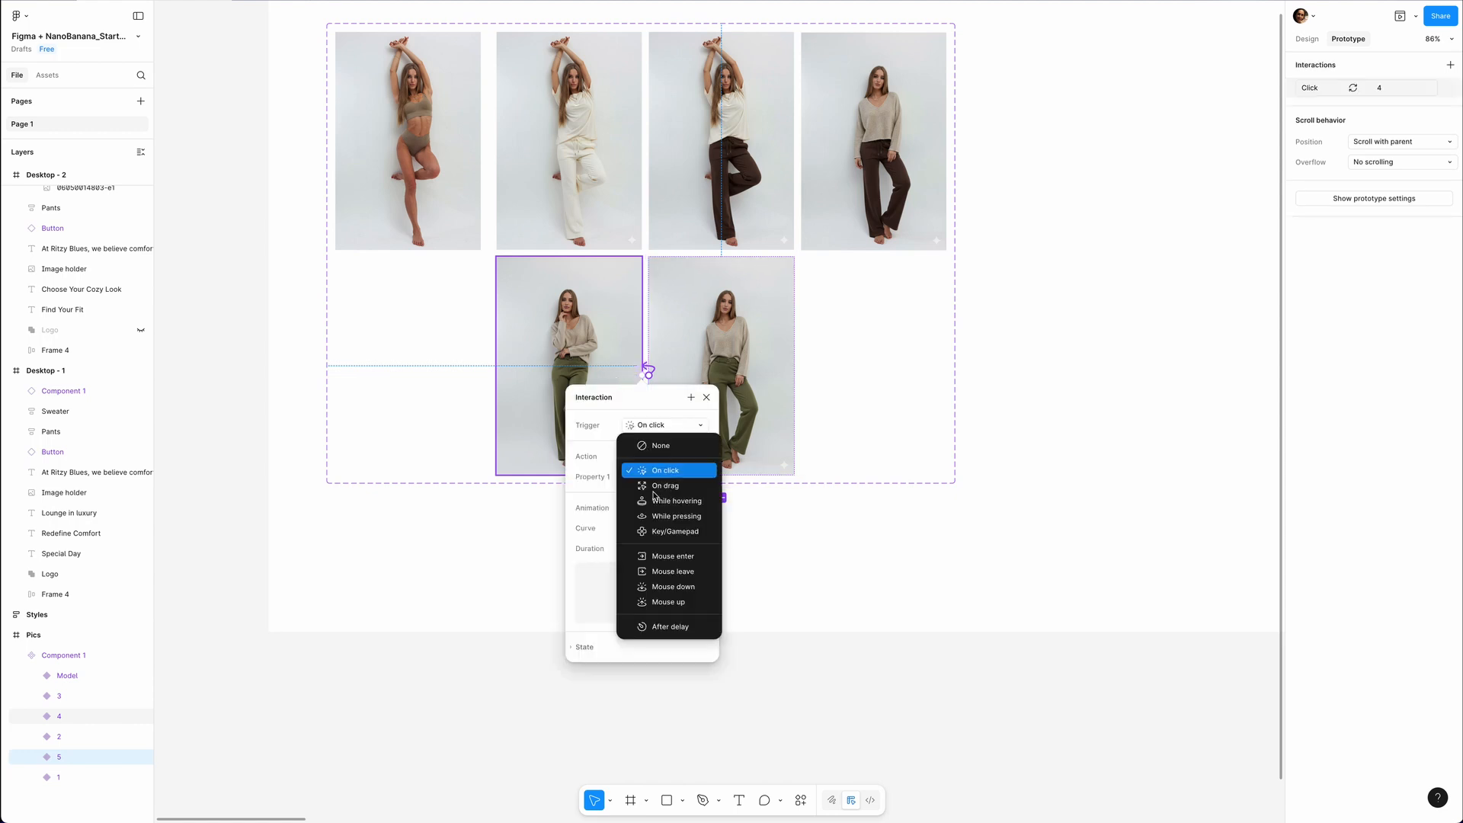
left_click(656, 572)
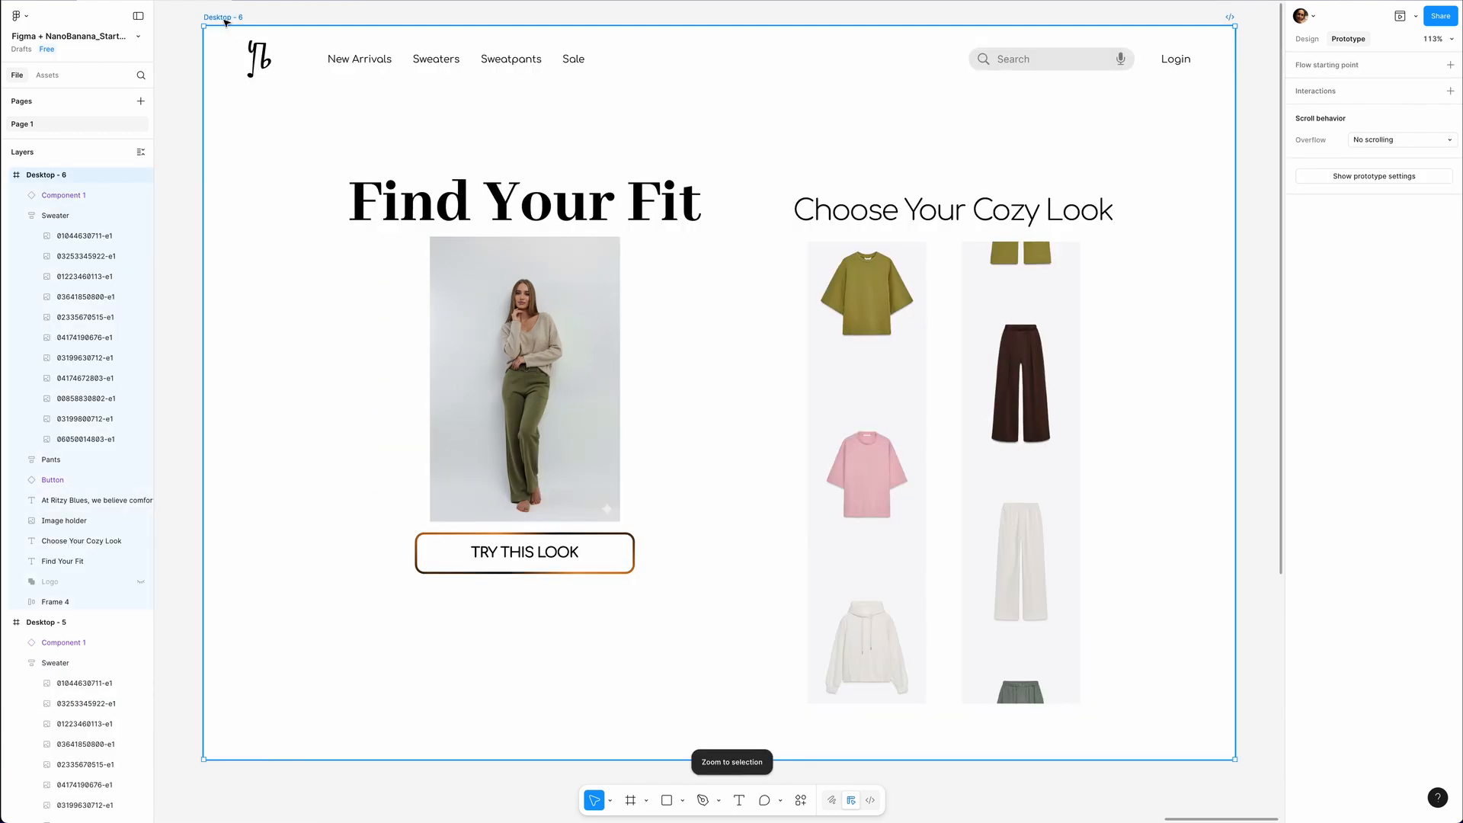
Preview Desktop - 6 to check how the model's pose reacts to the pointer, and close the preview.
key("shift+space")
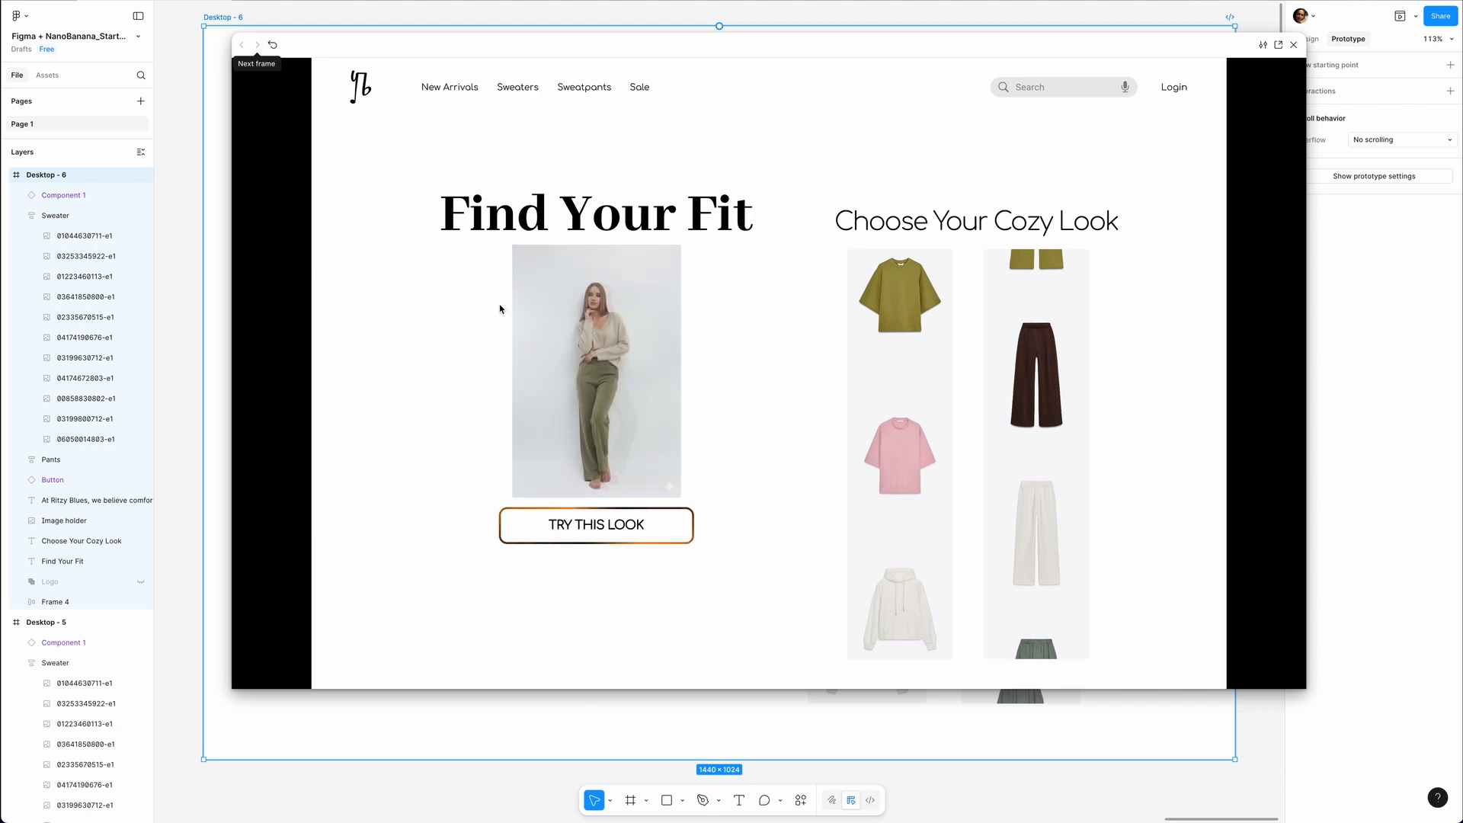
left_click(1293, 46)
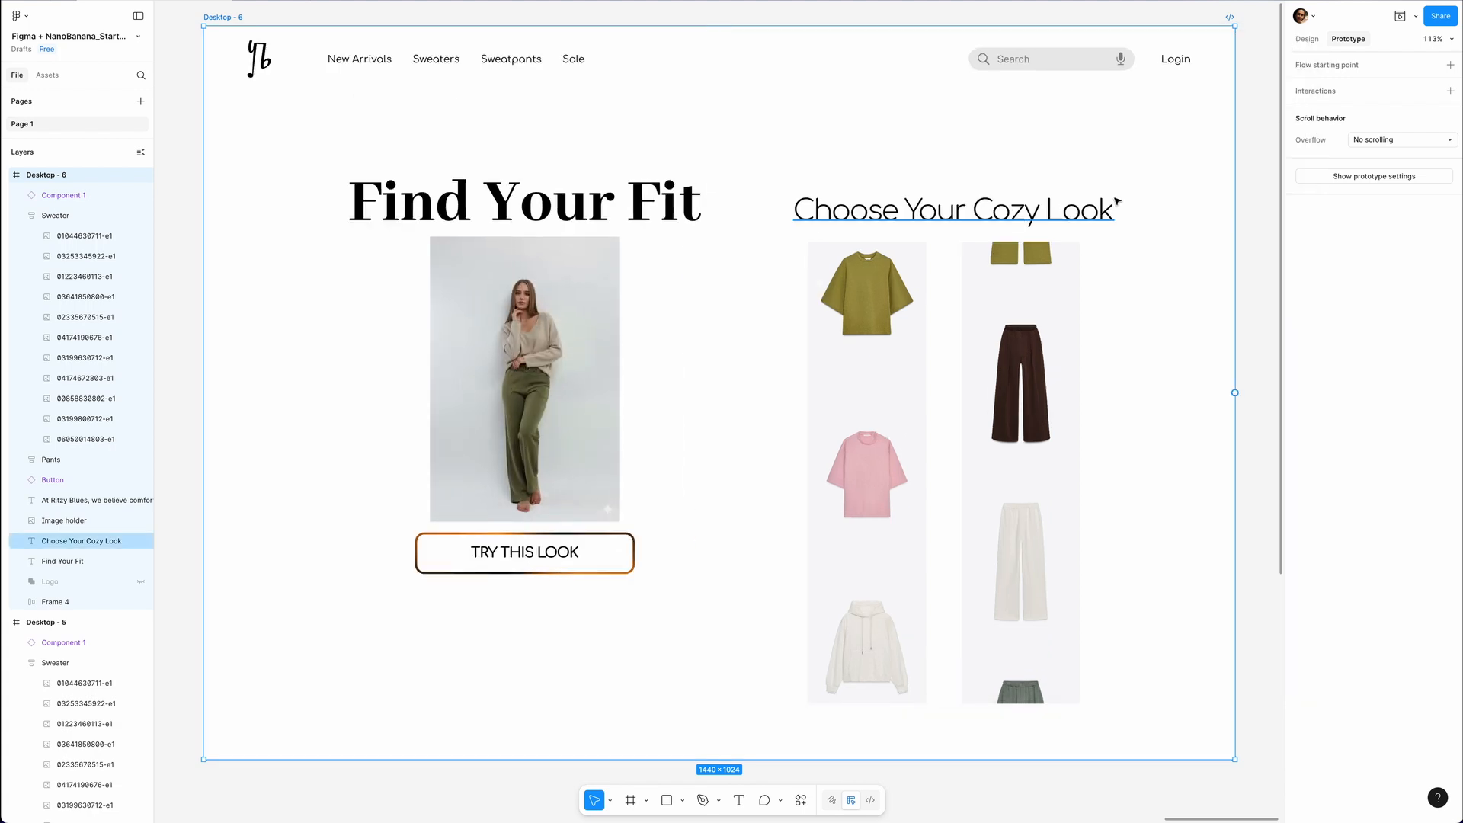
scroll(668, 461, "up", 1)
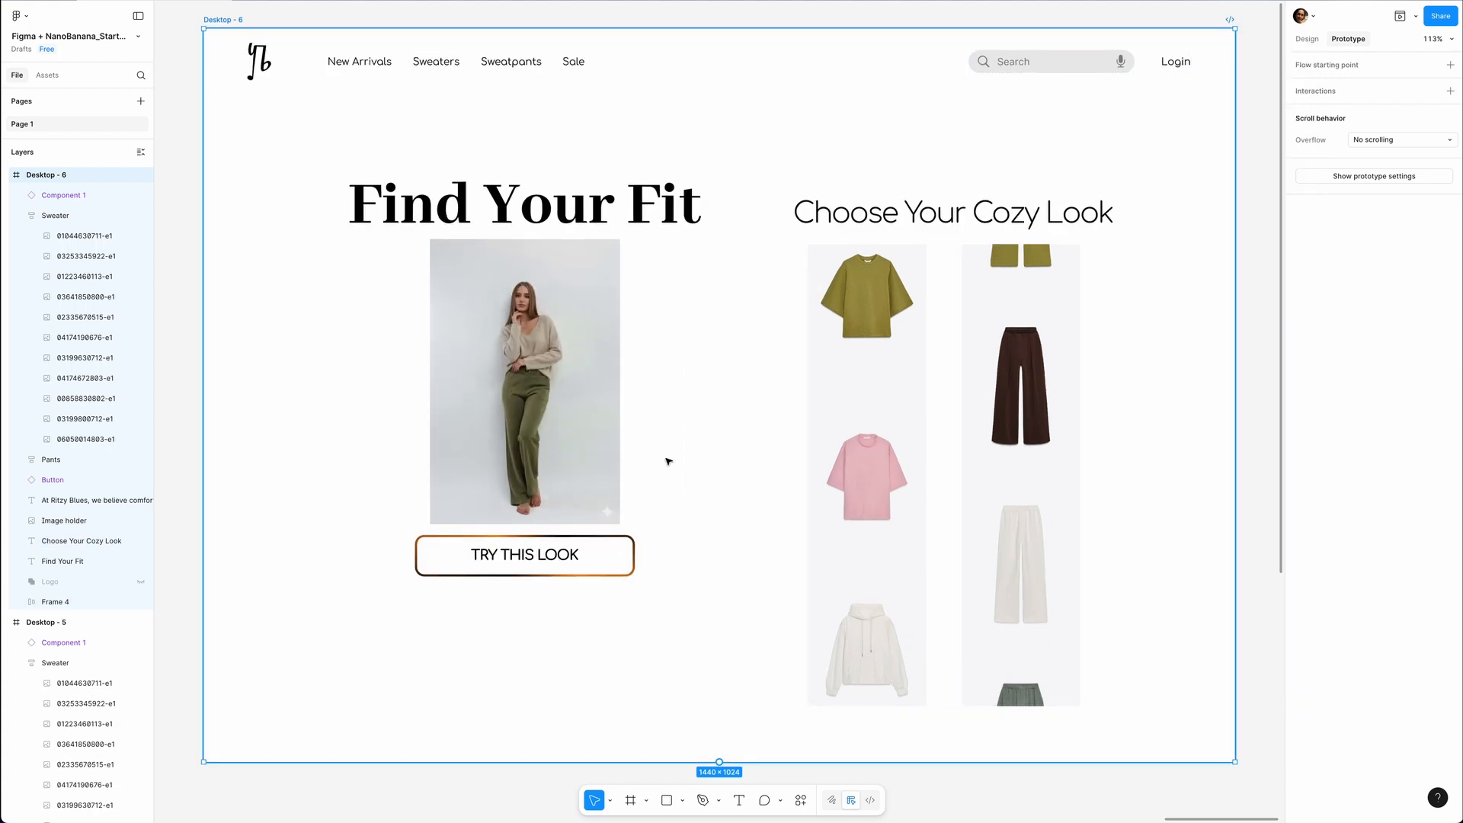
scroll(667, 460, "down", 5)
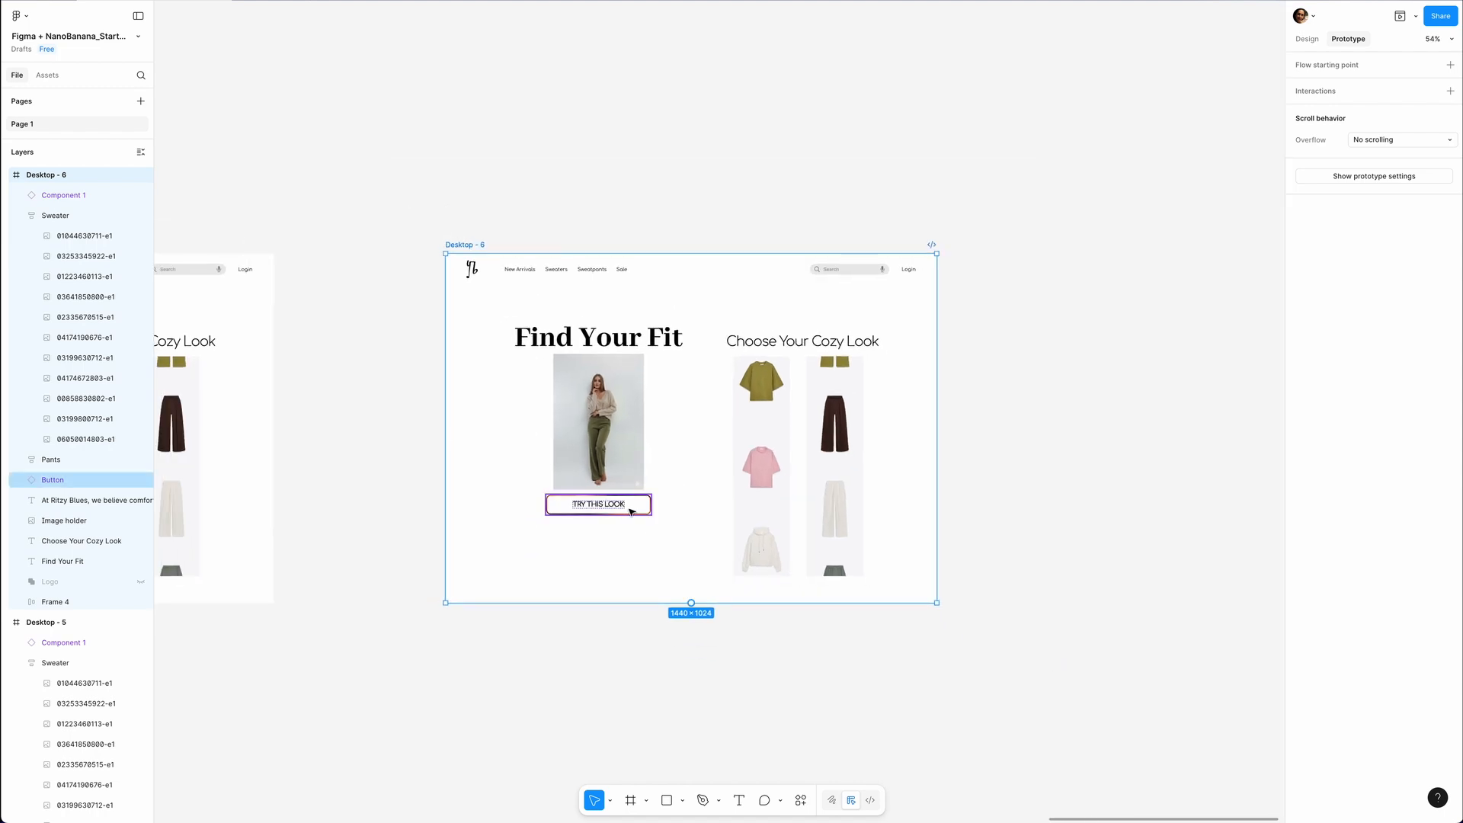
Draw a frame of about 1040 × 742 beside Desktop - 6 and rename it Overlay.
scroll(931, 457, "right", 7)
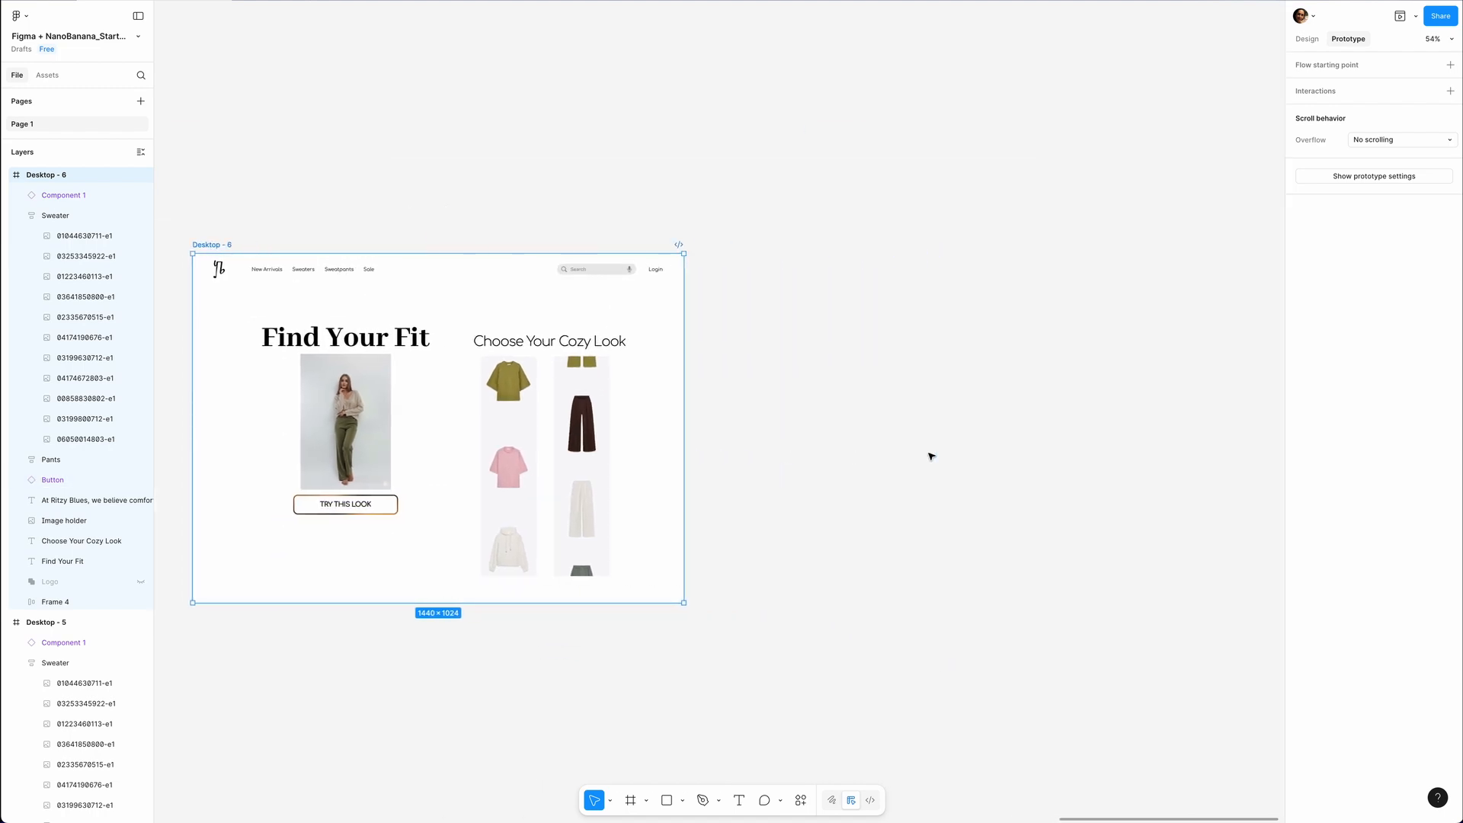
key("f")
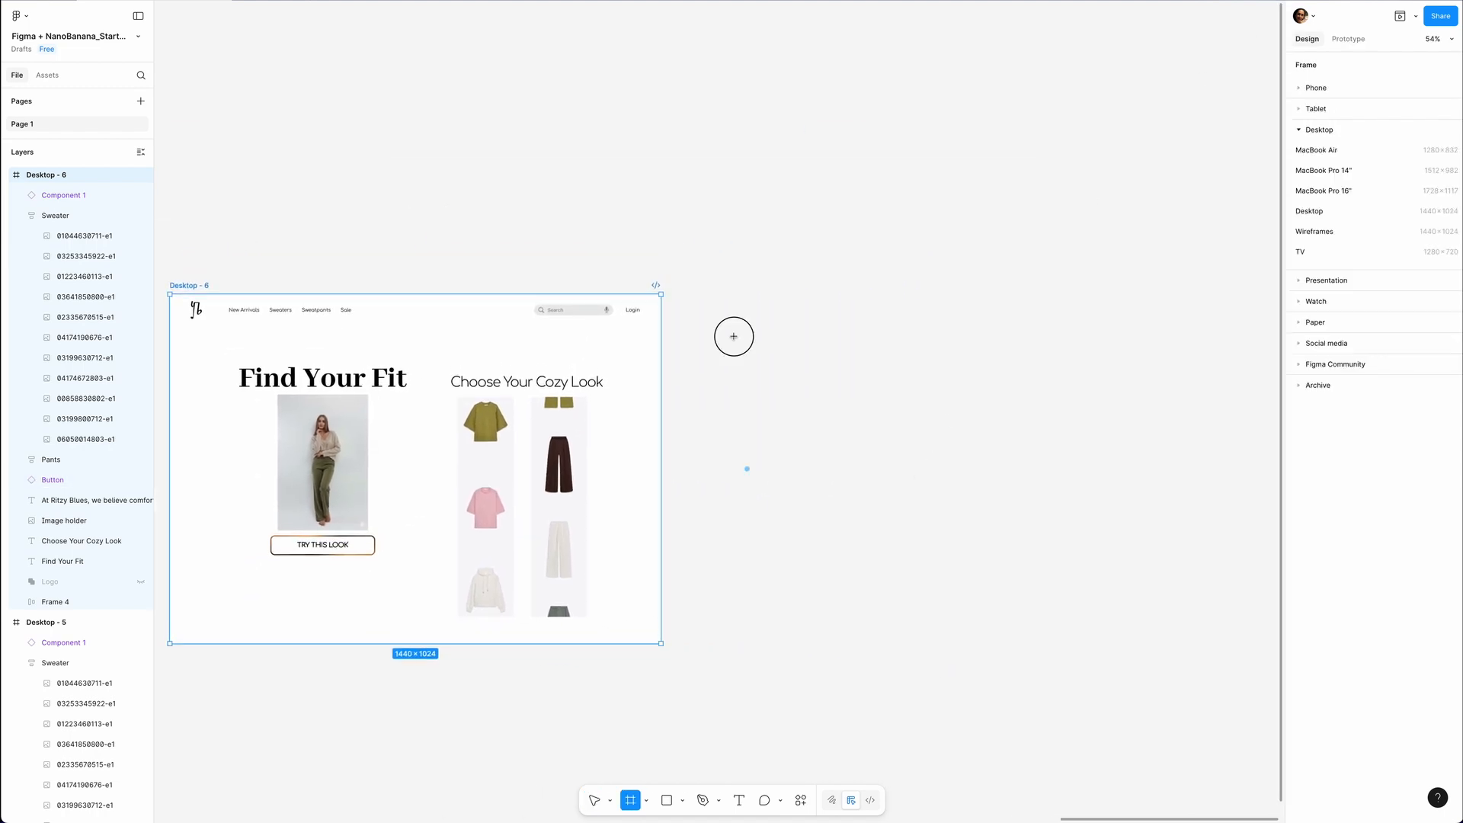
left_click_drag(734, 336, 1088, 589)
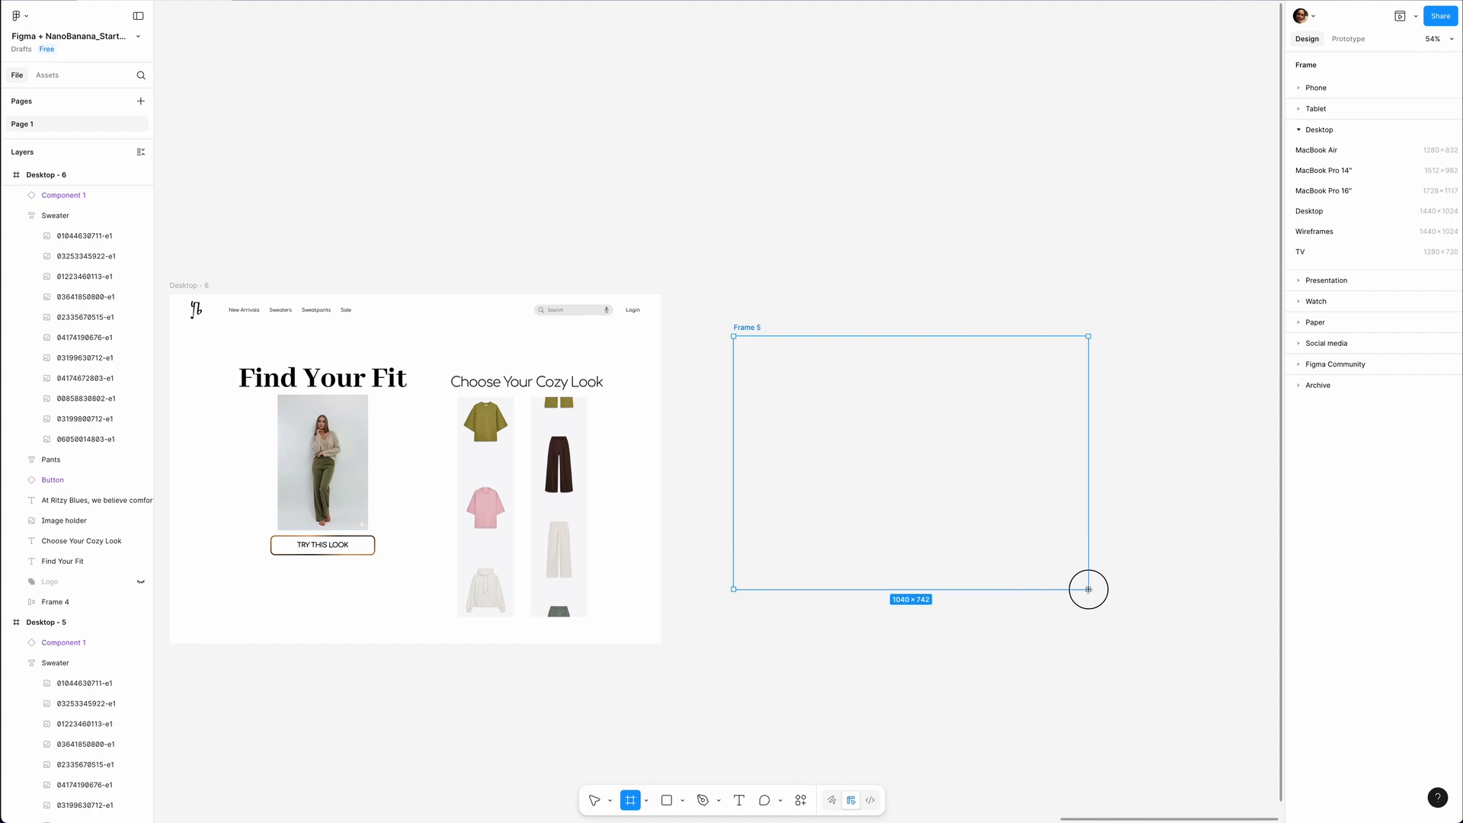
key("super+r")
type("Over")
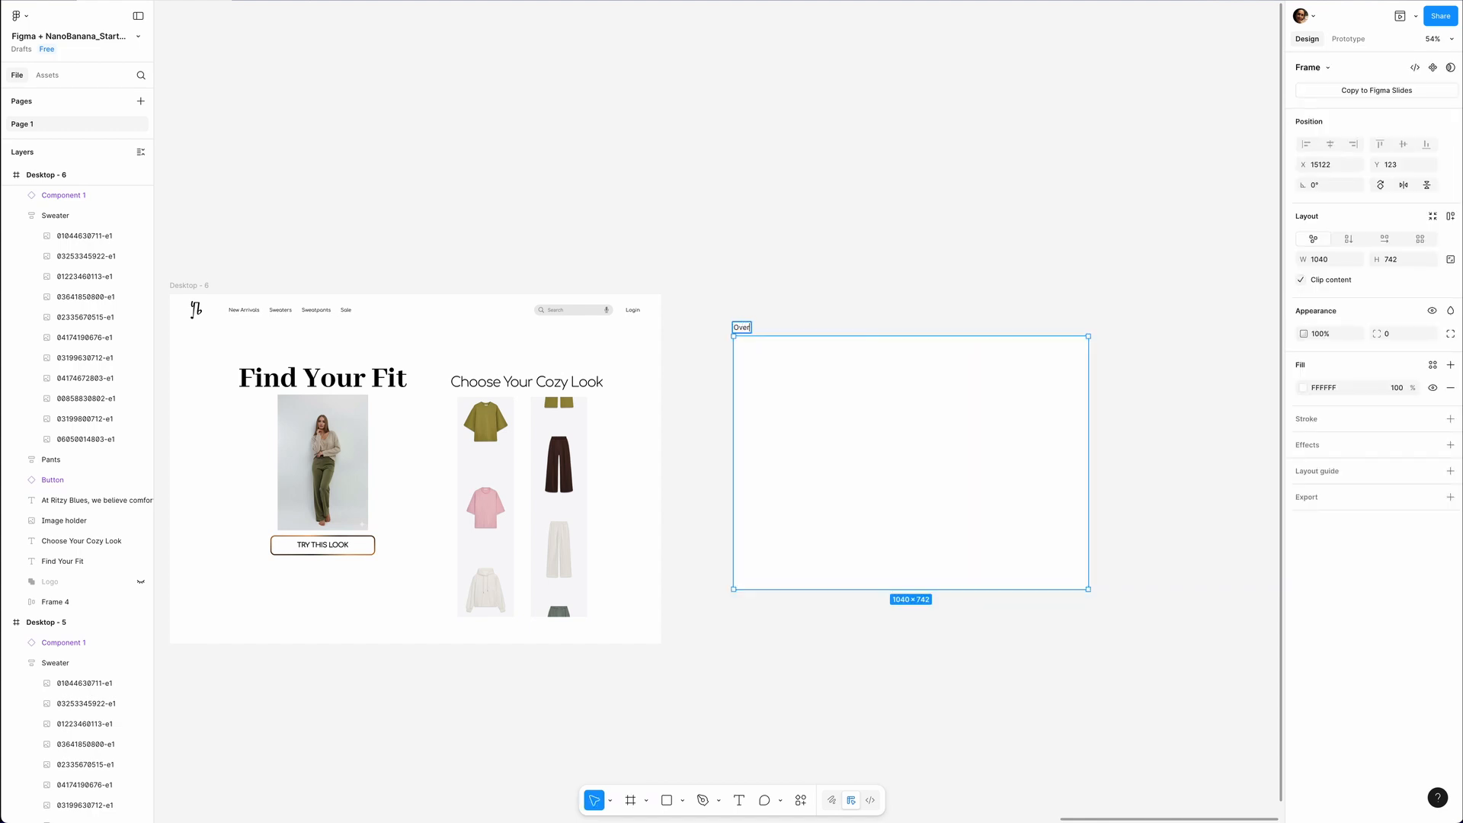
key("Return")
Fill the Overlay frame with the heading "Your Look Is Ready", the subheading "Cozy style, delivered to you" and the Ritzy Blues thank-you paragraph.
key("ctrl+v")
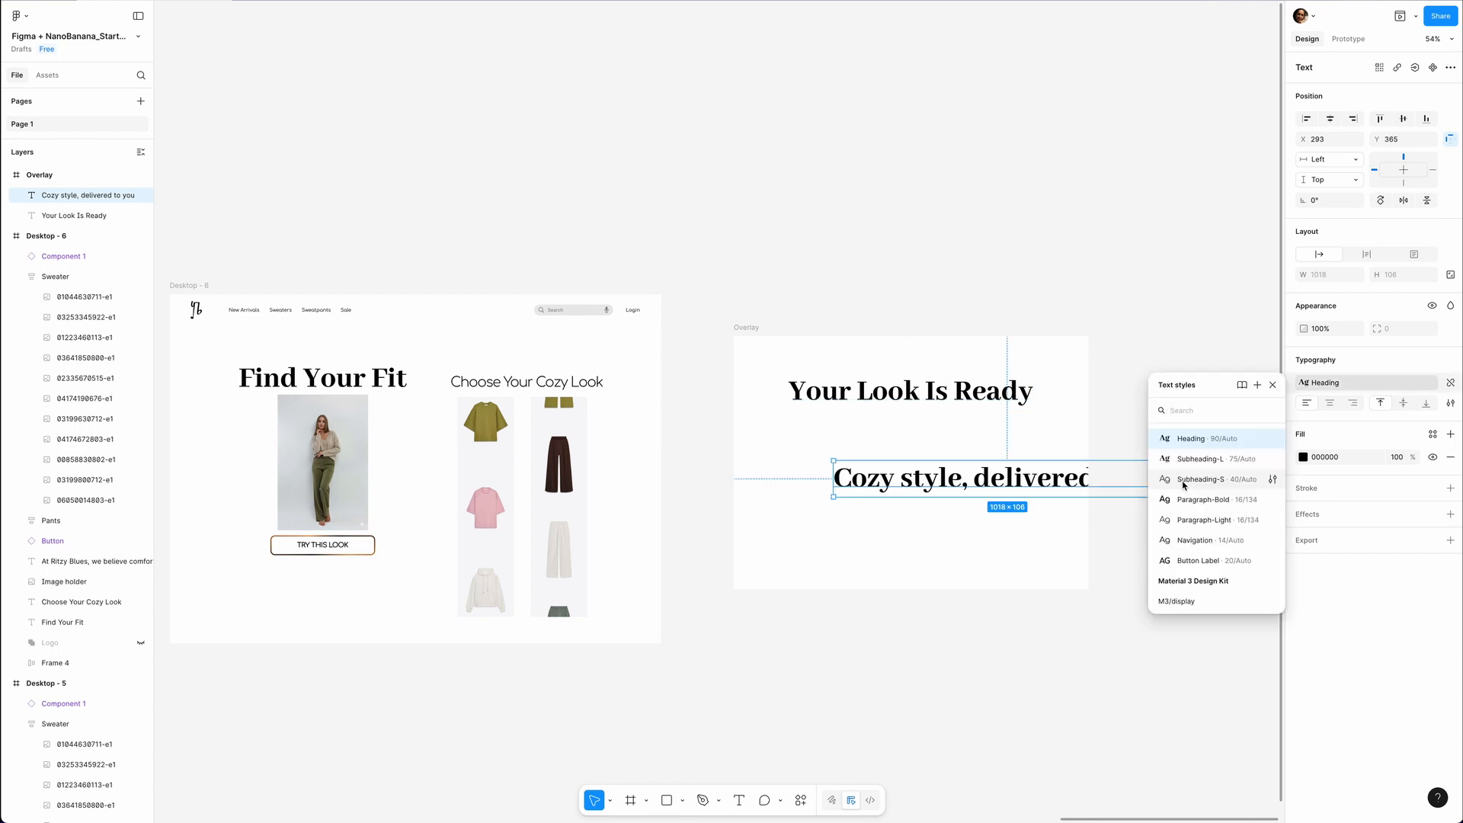
left_click(1182, 482)
left_click_drag(970, 469, 960, 429)
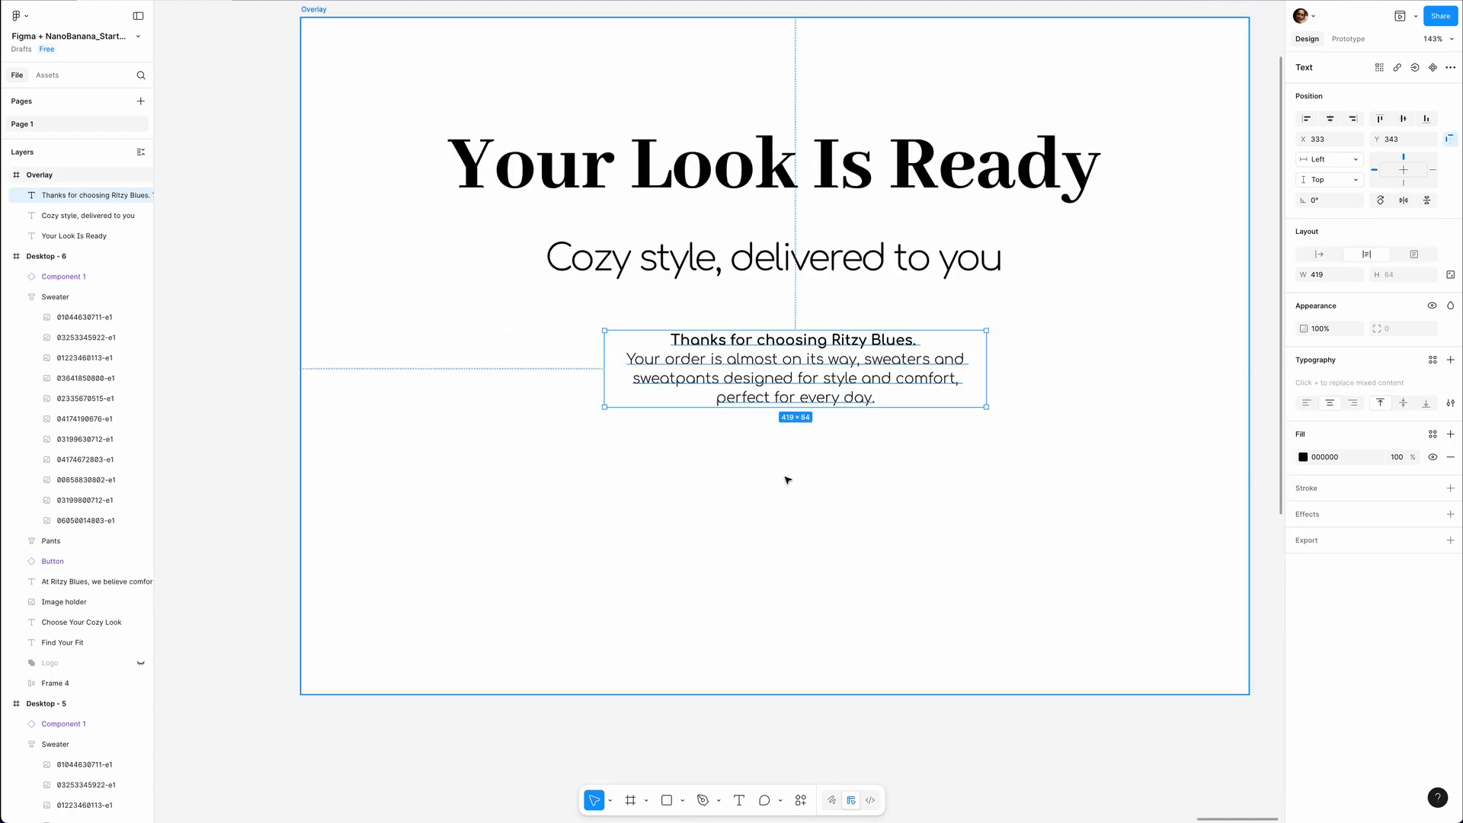
scroll(784, 480, "down", 5)
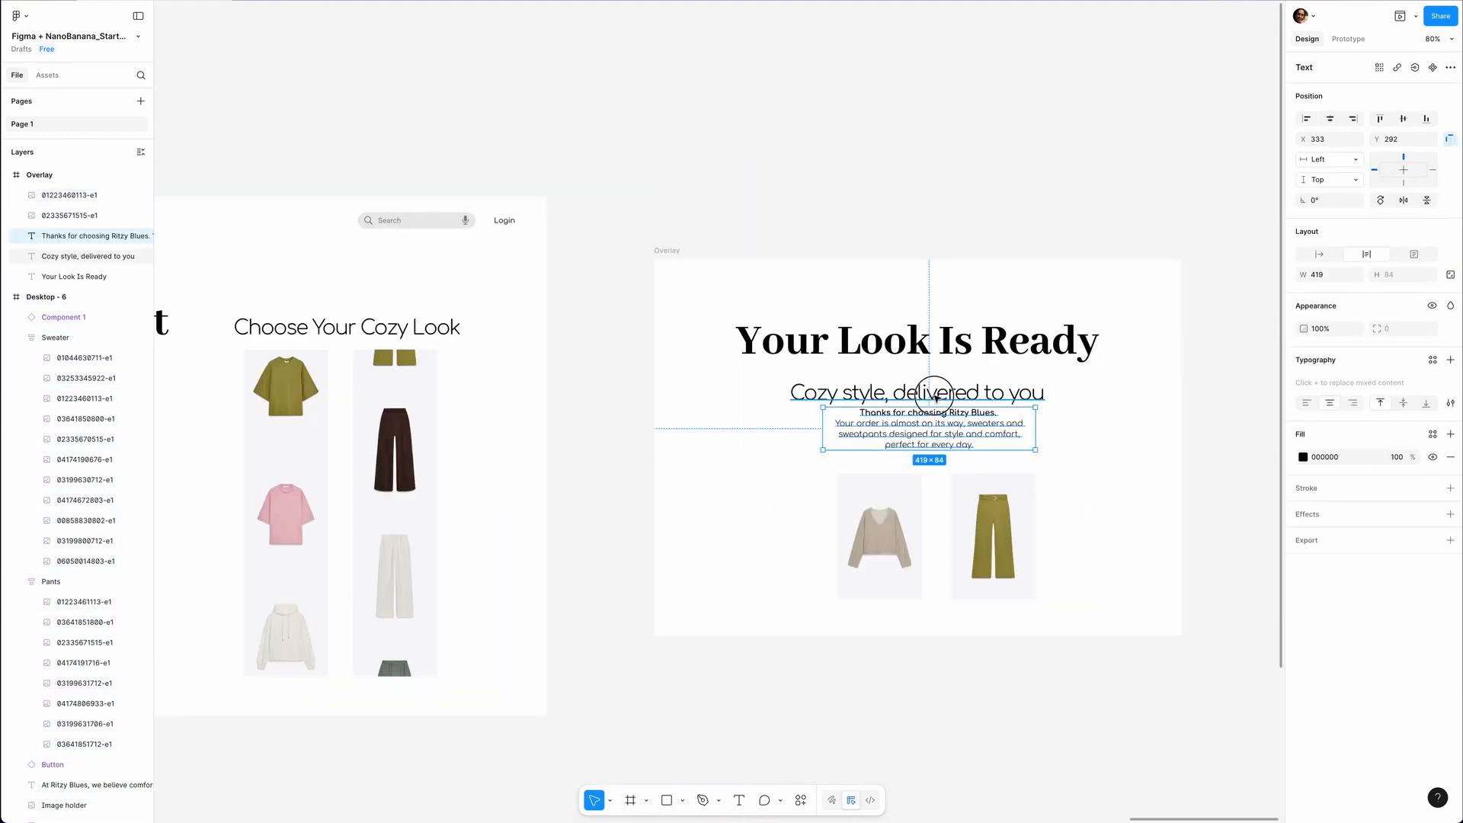
Move the overlay's subheading up closer to the heading and give both garment thumbnails a 1 px inside stroke in 999999.
left_click(930, 386, "shift")
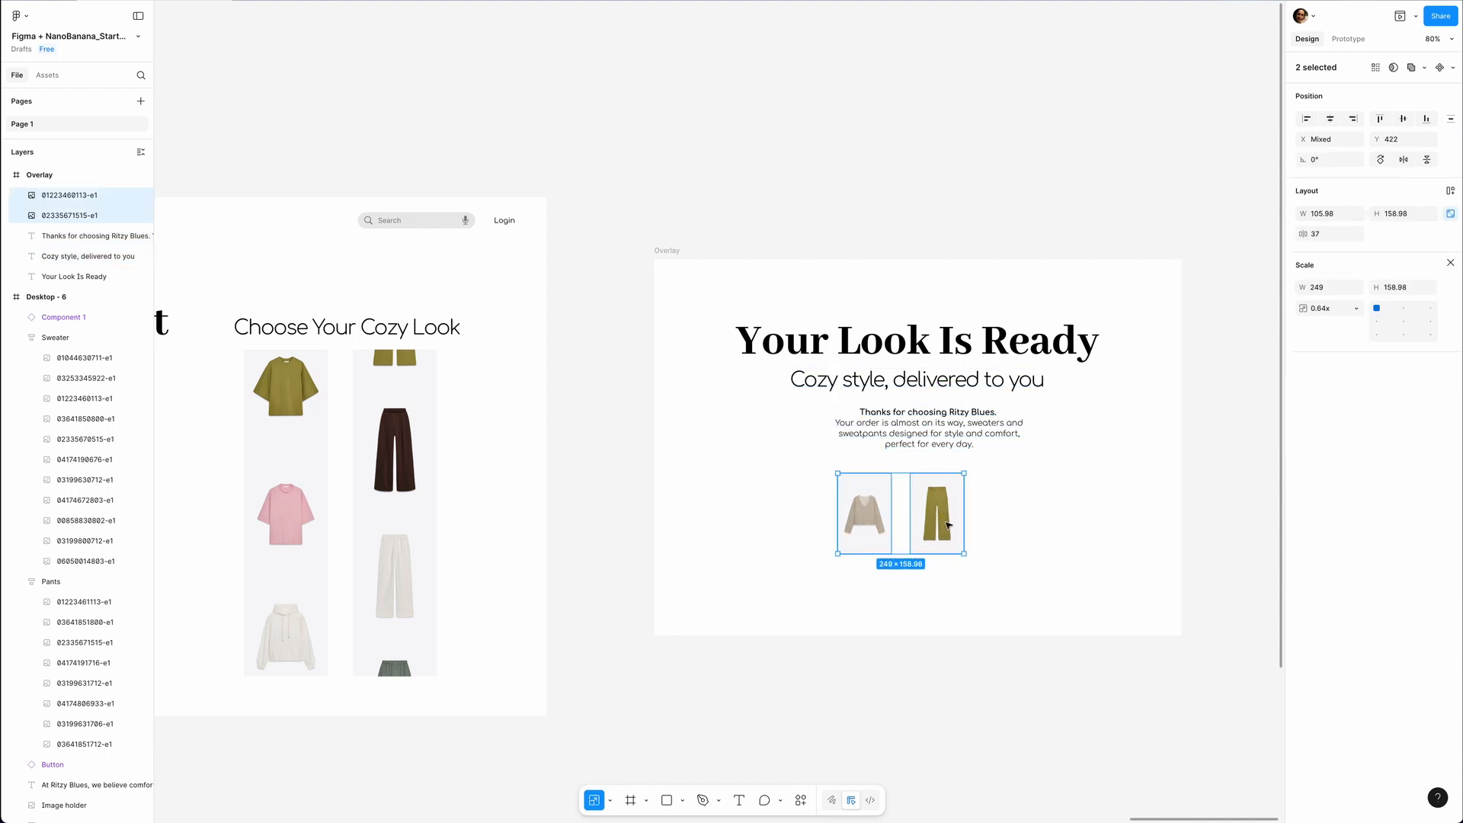
left_click(1302, 434)
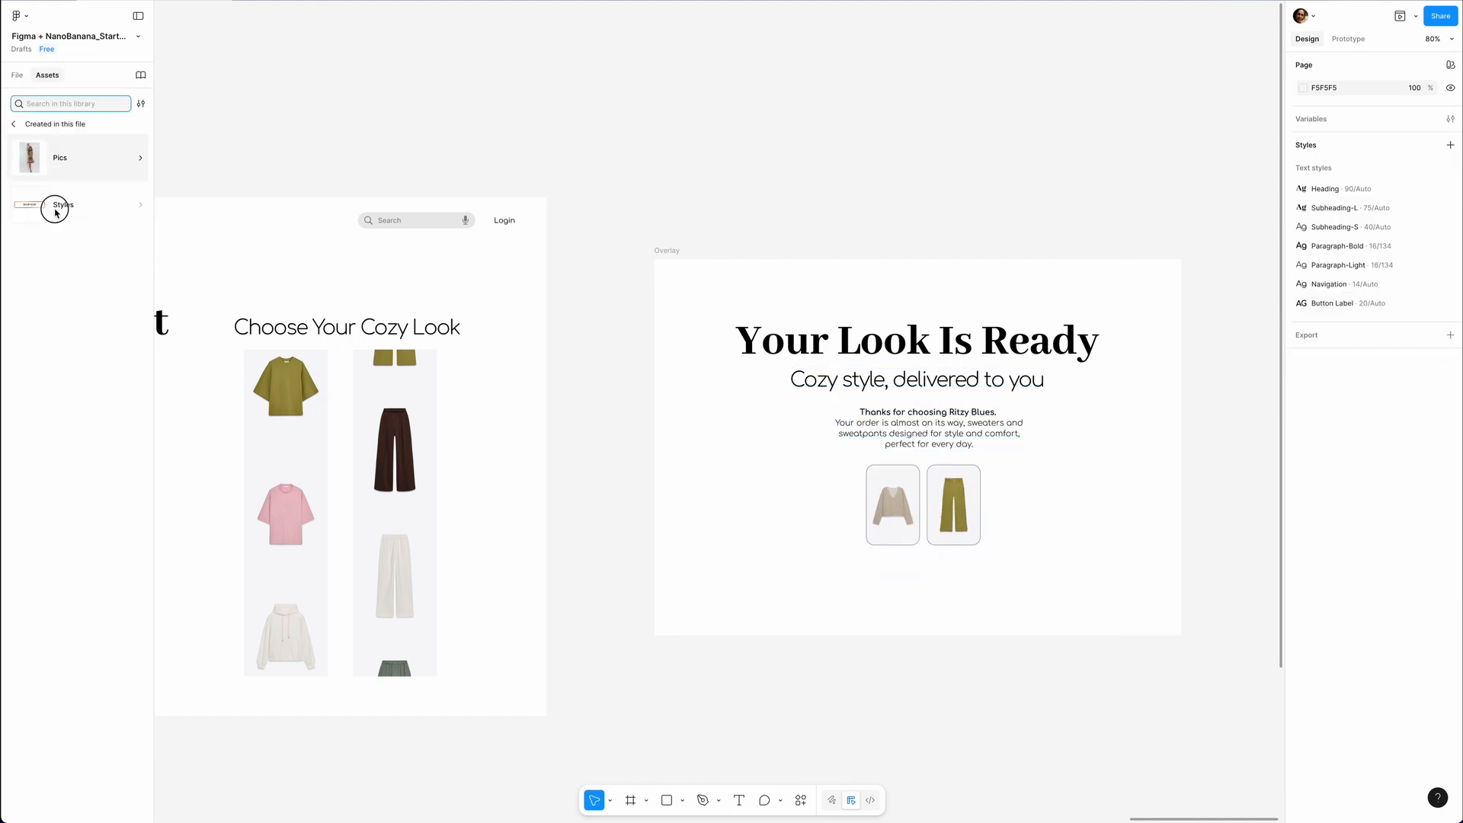
Insert an instance of this file's Button component below the garment thumbnails and set its label to "Proceed to checkout".
left_click(55, 213)
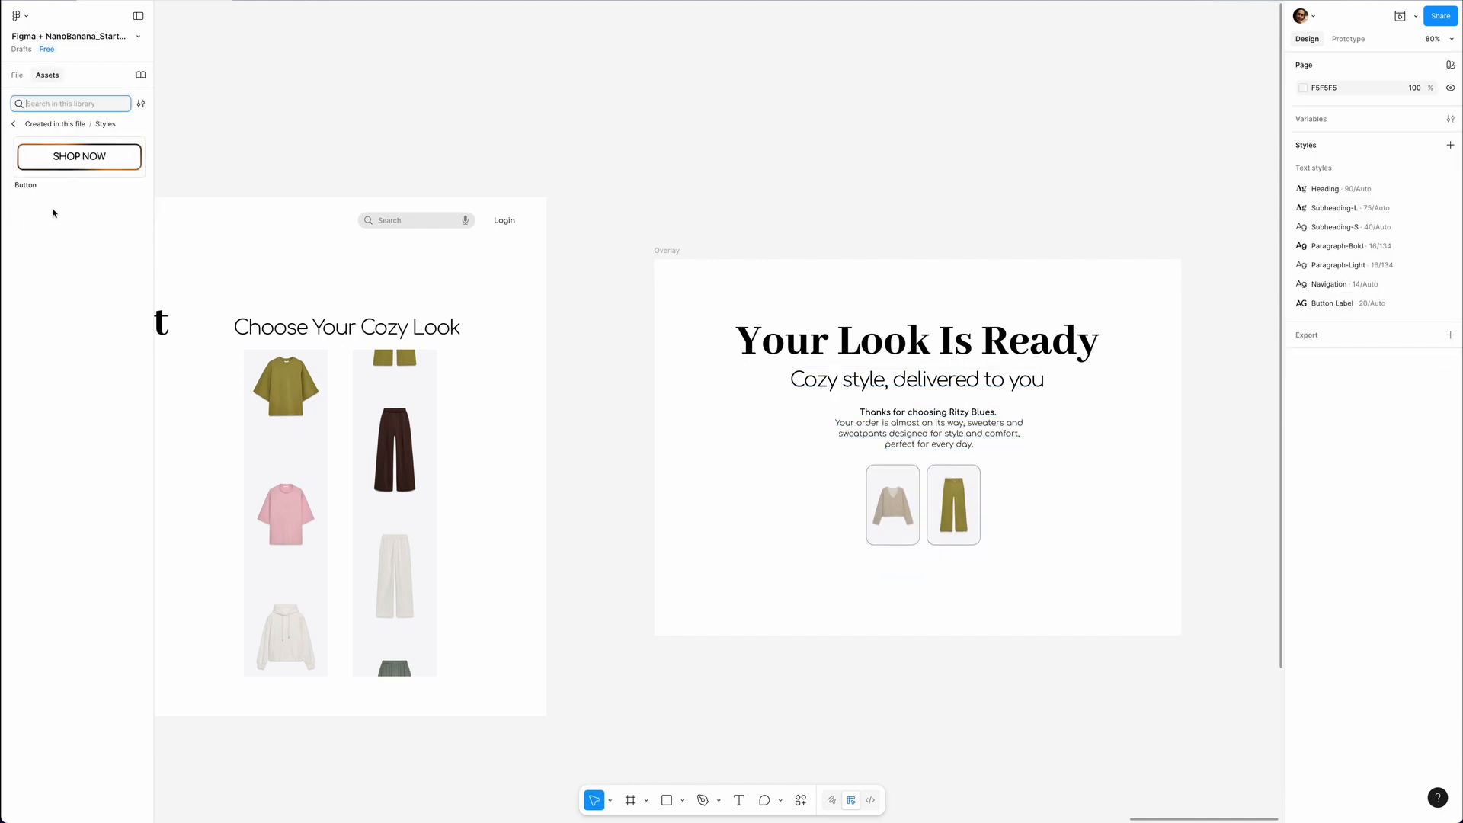
left_click(92, 166)
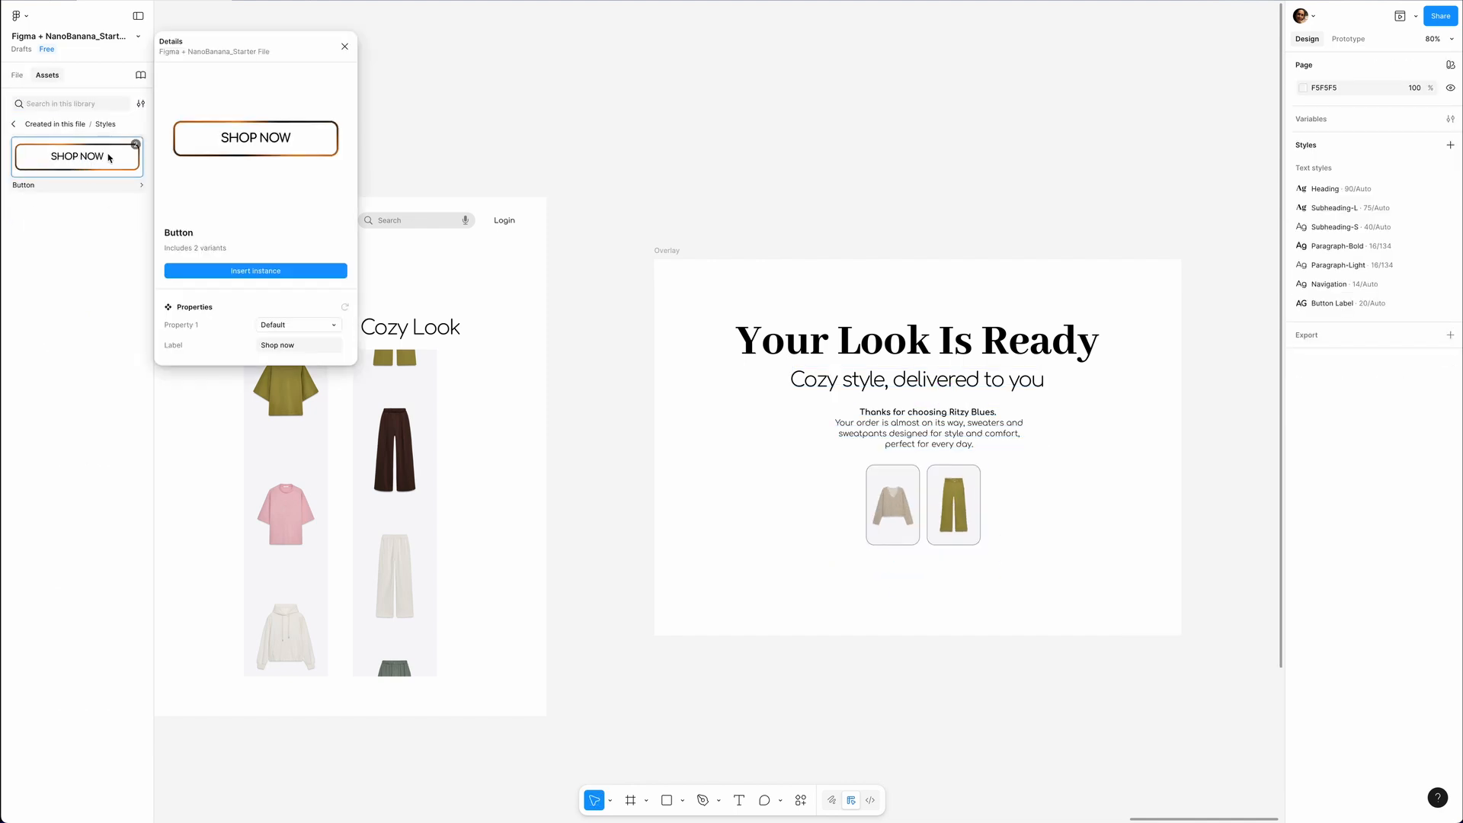
left_click(269, 275)
left_click(1395, 124)
type("Proceed to checkout")
key("Return")
Apply vertical auto layout to the Overlay frame and set the gap between its items to 28.
left_click(664, 251)
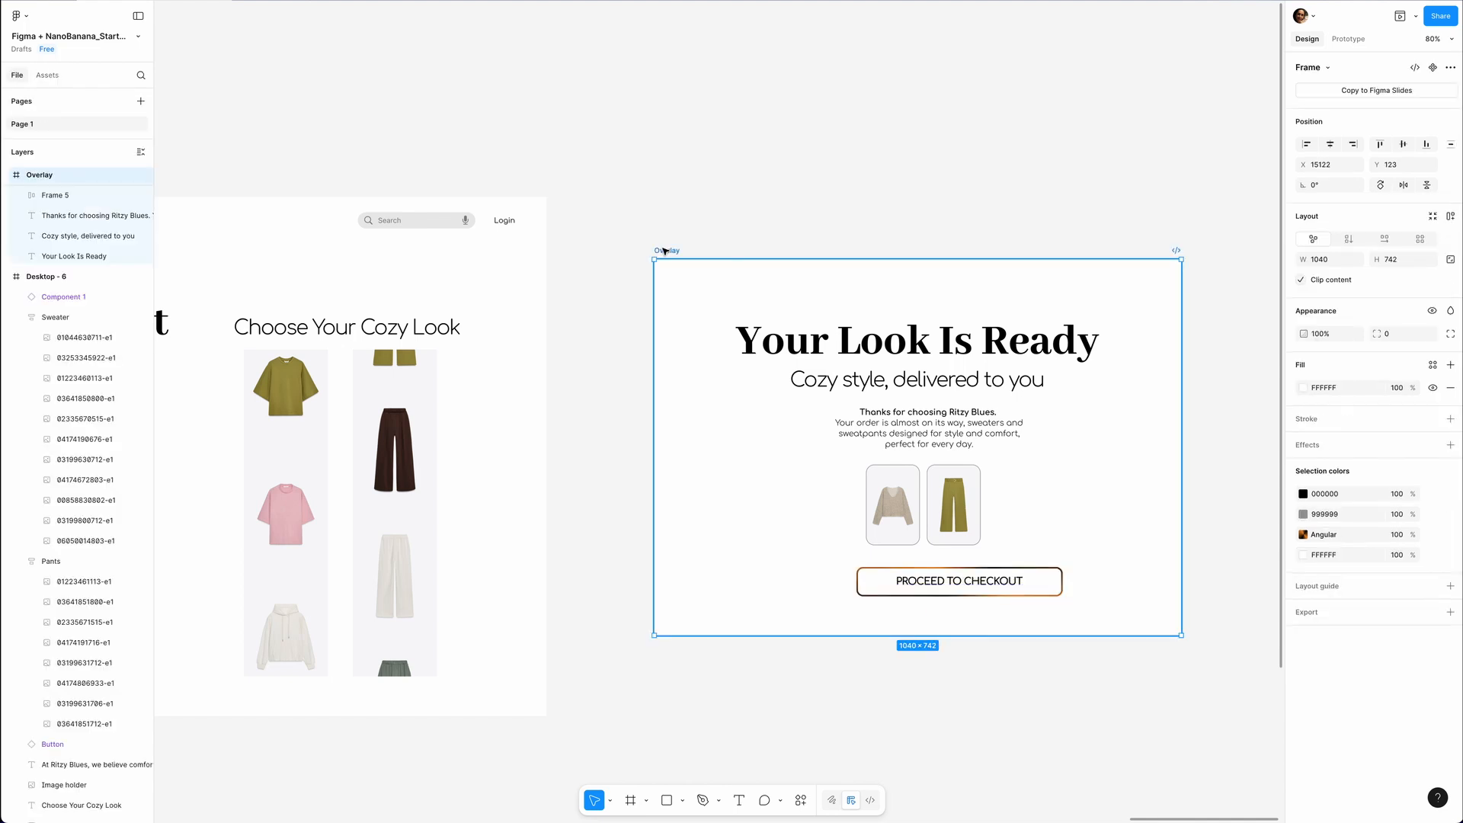
left_click(1450, 216)
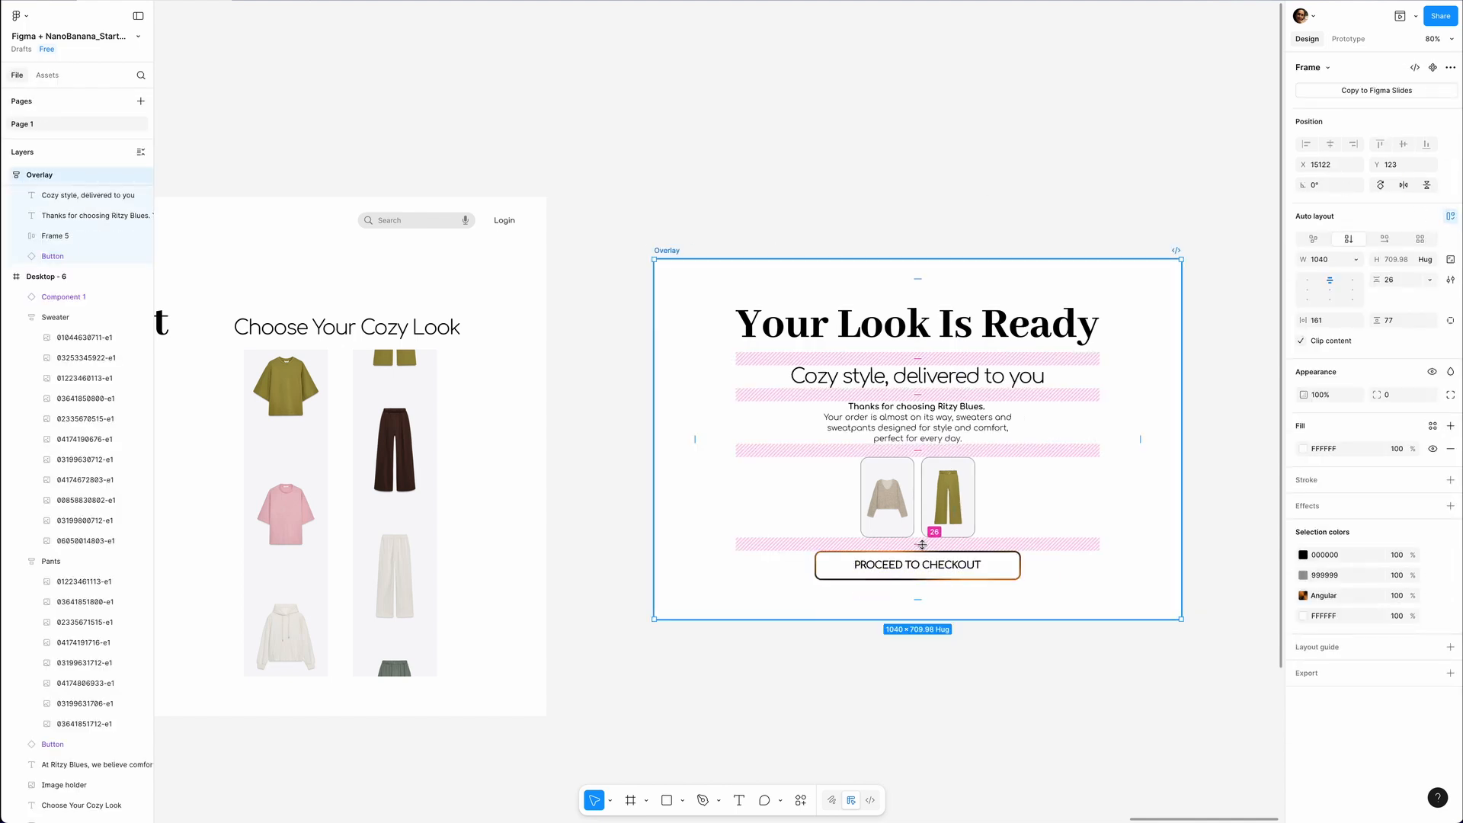
key("Escape")
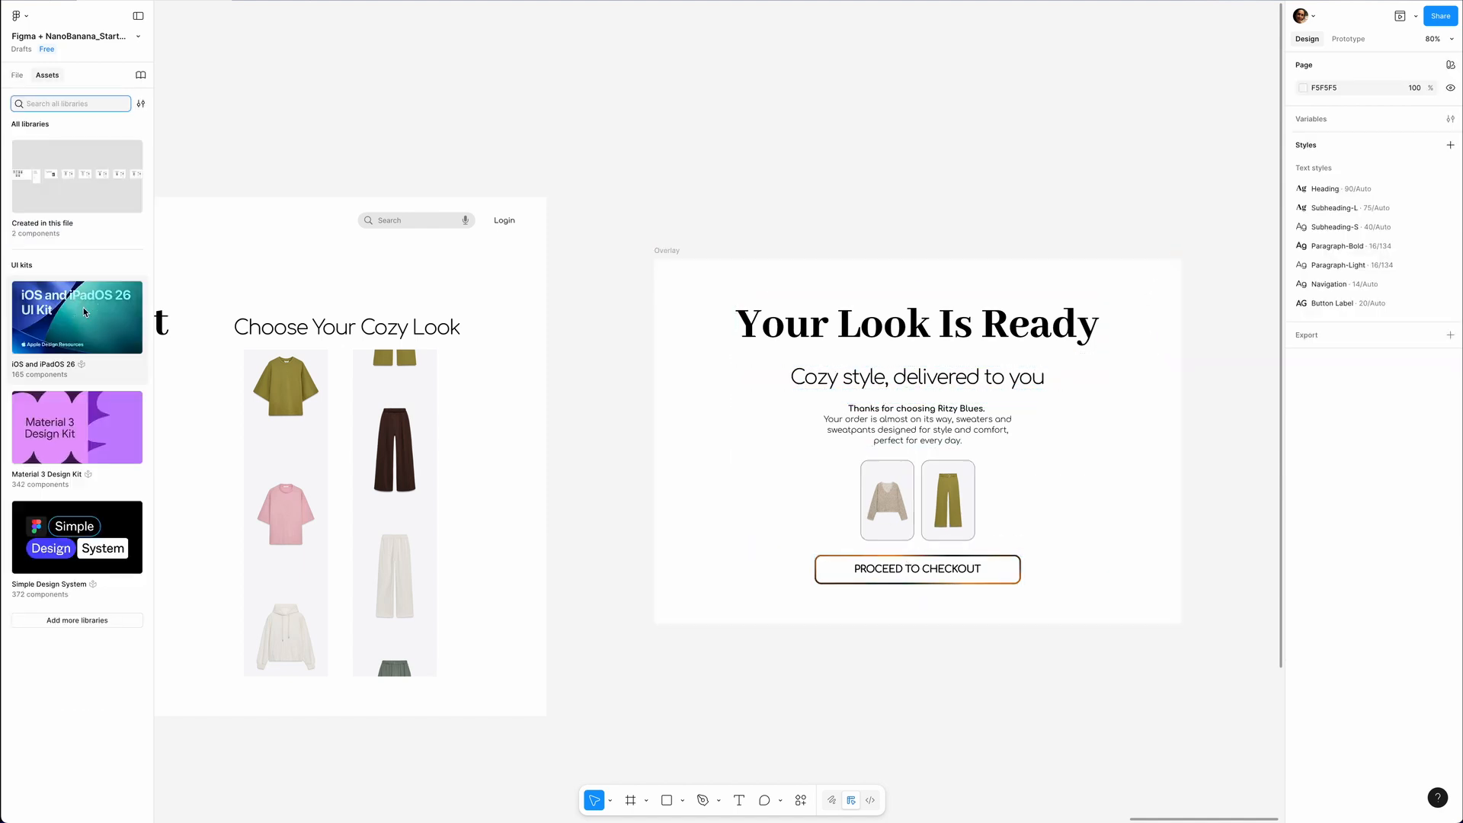
Insert the Button - Liquid Glass - Symbol component from the iOS and iPadOS 26 kit and set its label to X.
left_click(101, 267)
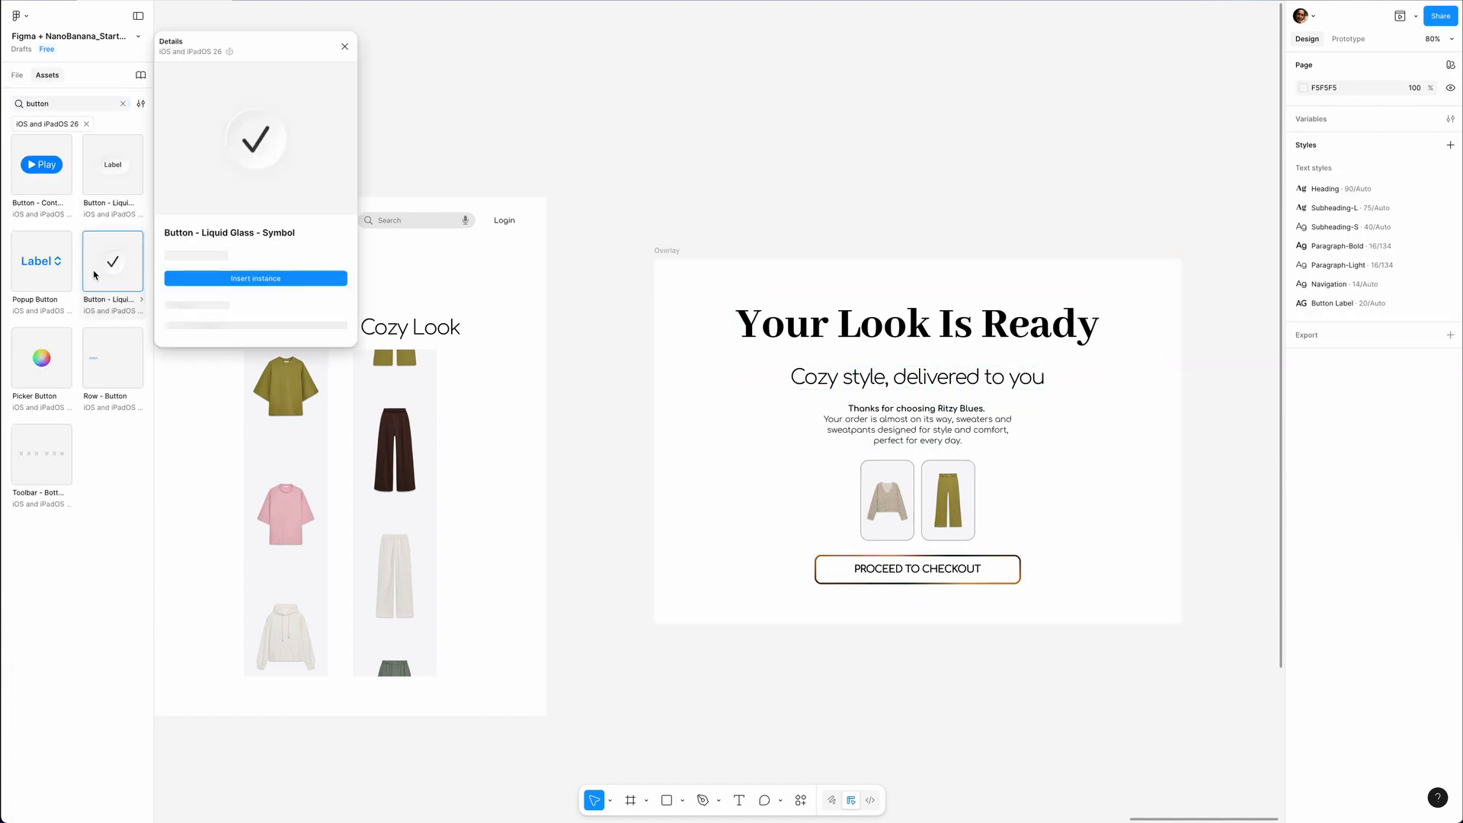
left_click(246, 277)
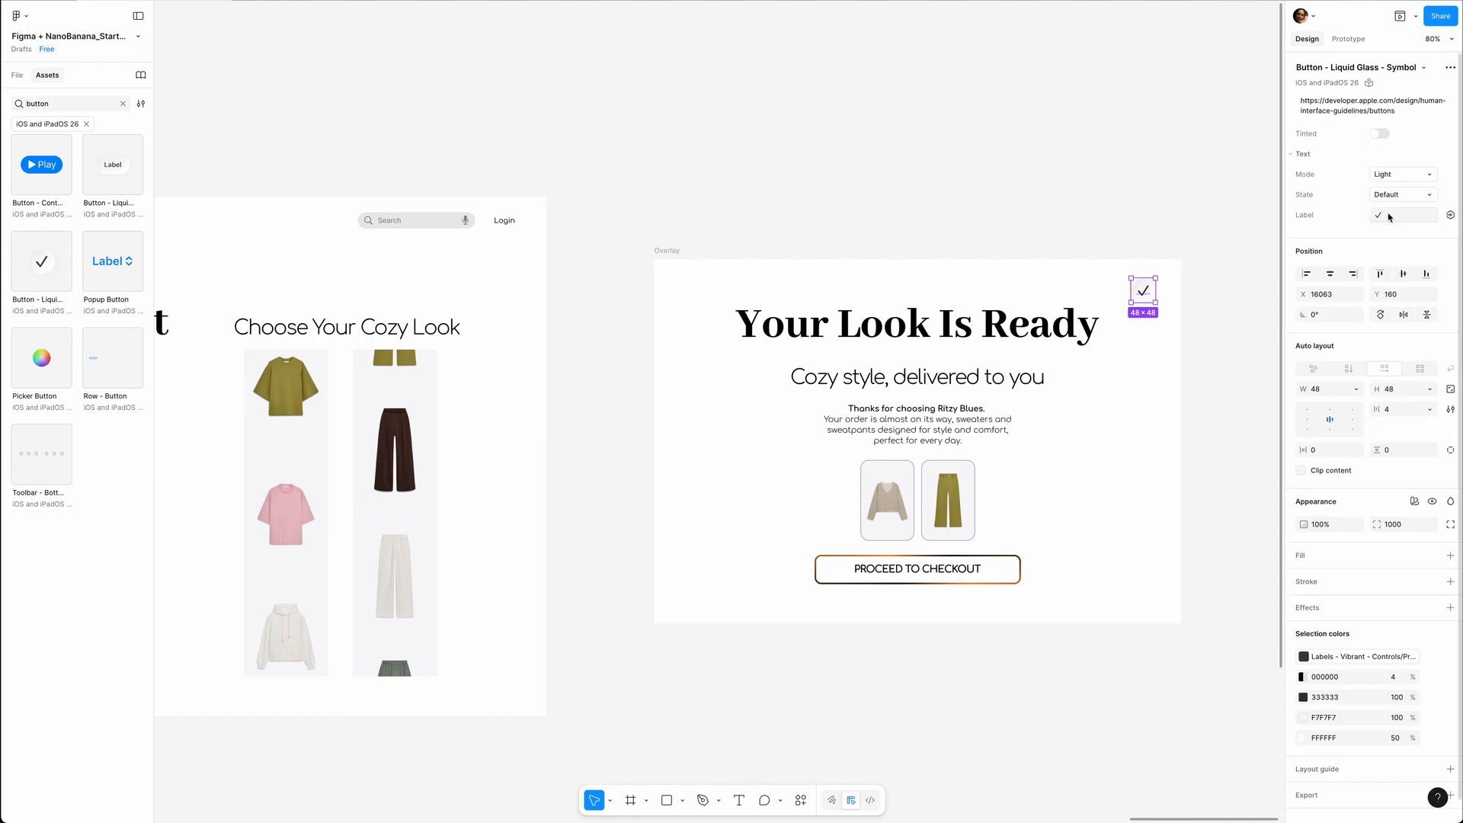
left_click(1391, 215)
type("X")
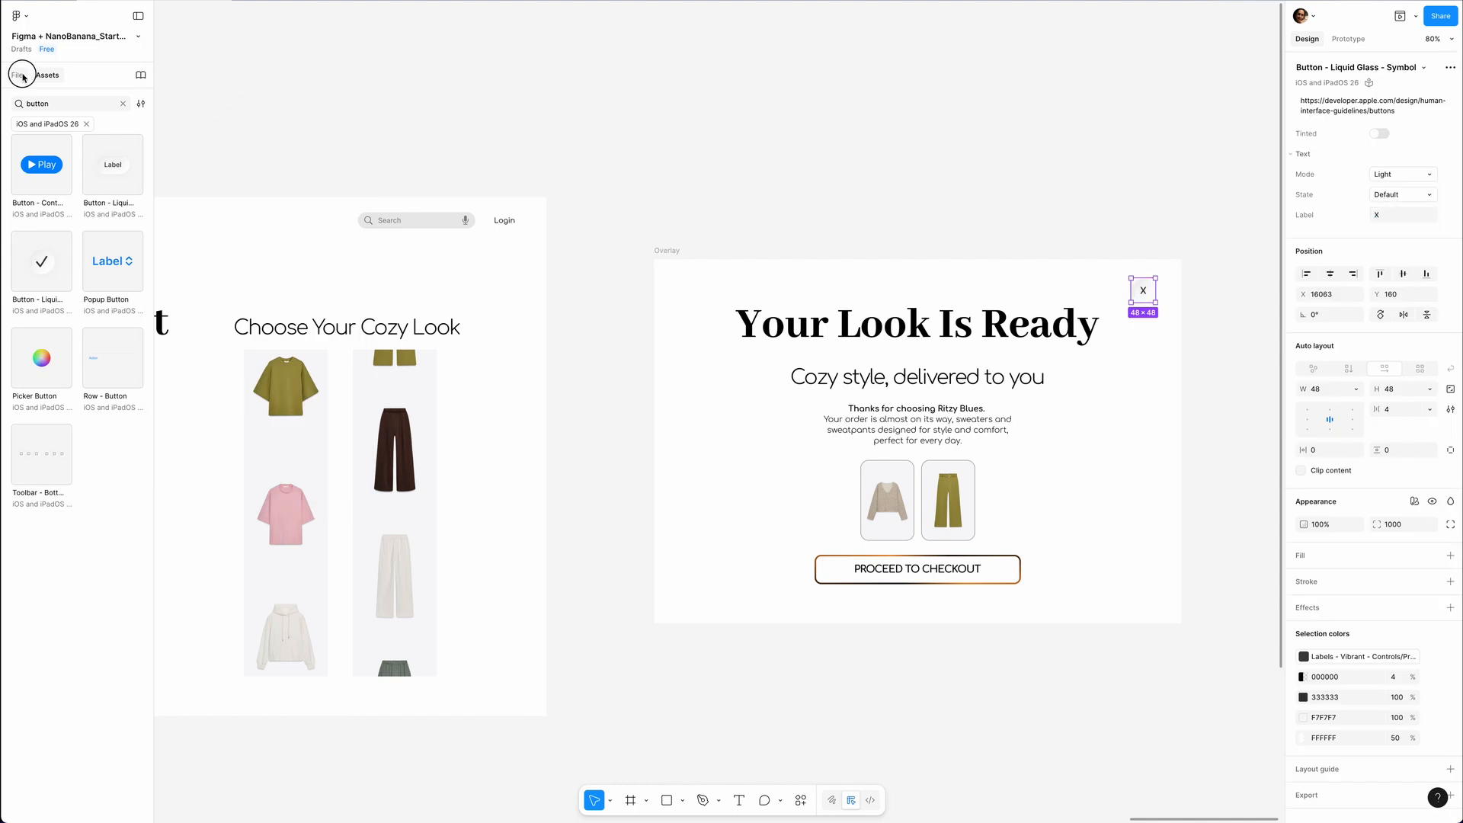
Nest the X button in the Overlay frame, make it ignore auto layout, and place it in the frame's upper-right corner.
left_click(22, 75)
left_click_drag(35, 176, 29, 201)
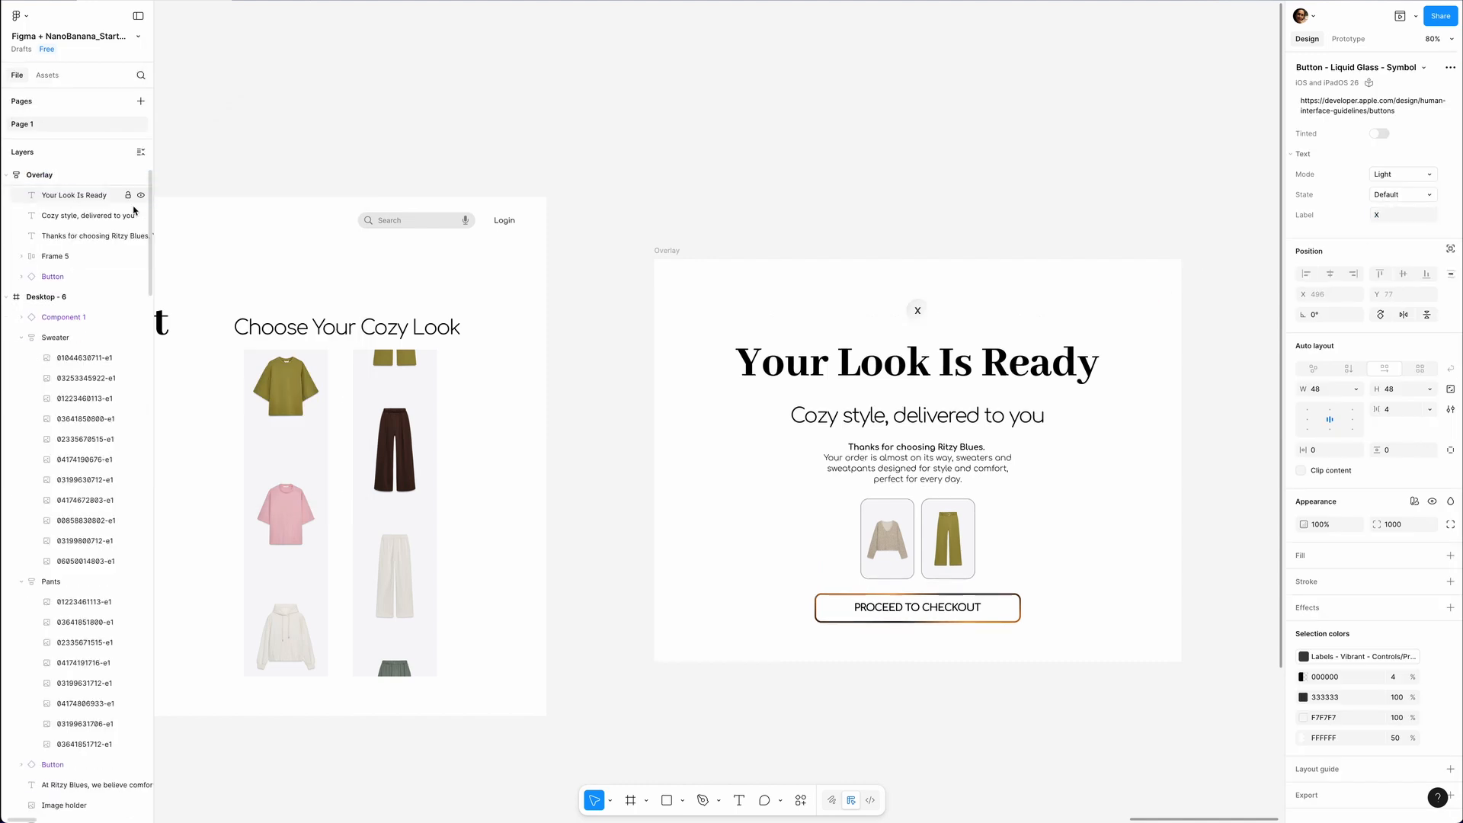
left_click(924, 318)
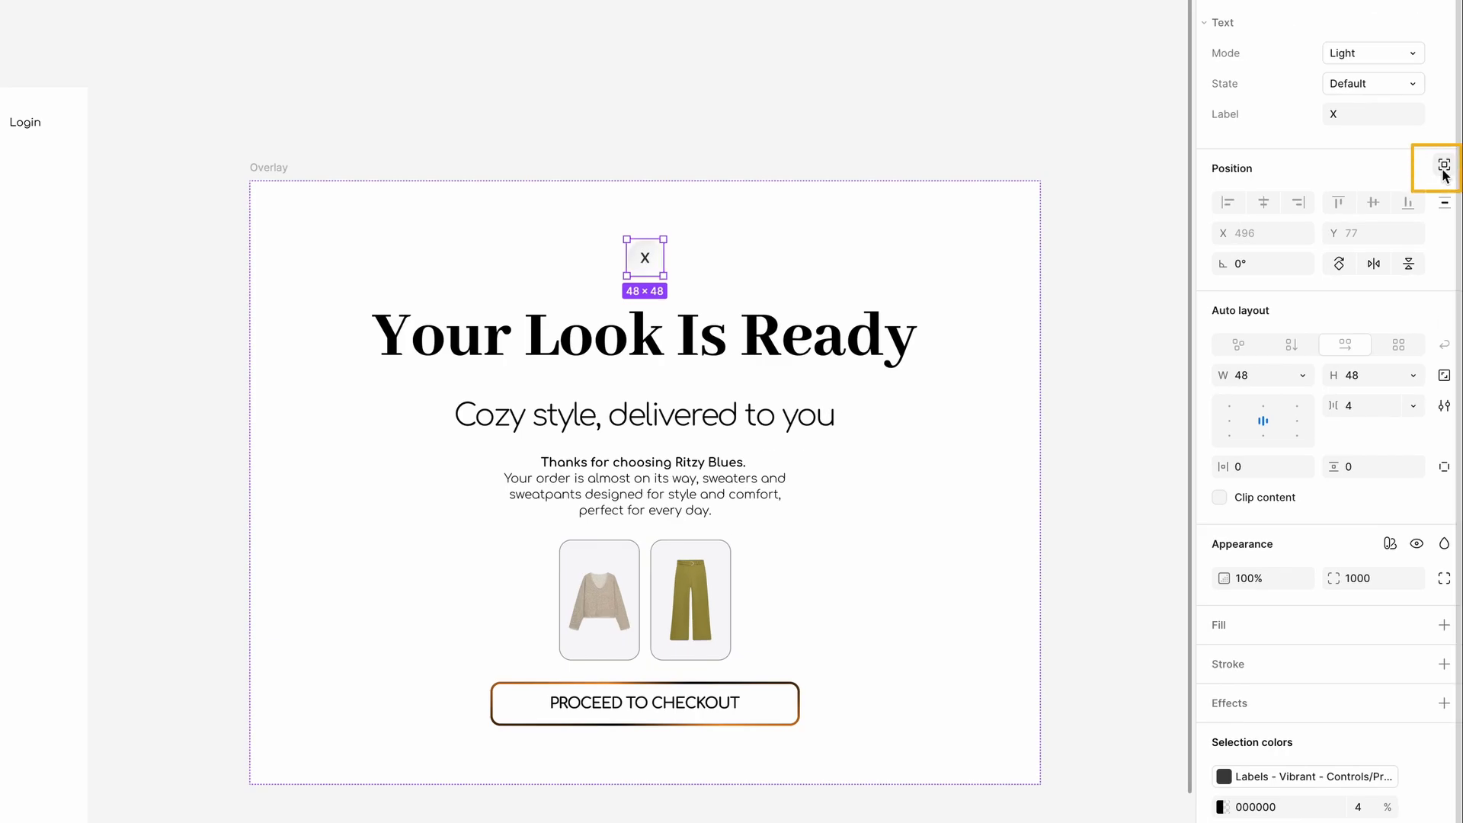
left_click(1444, 170)
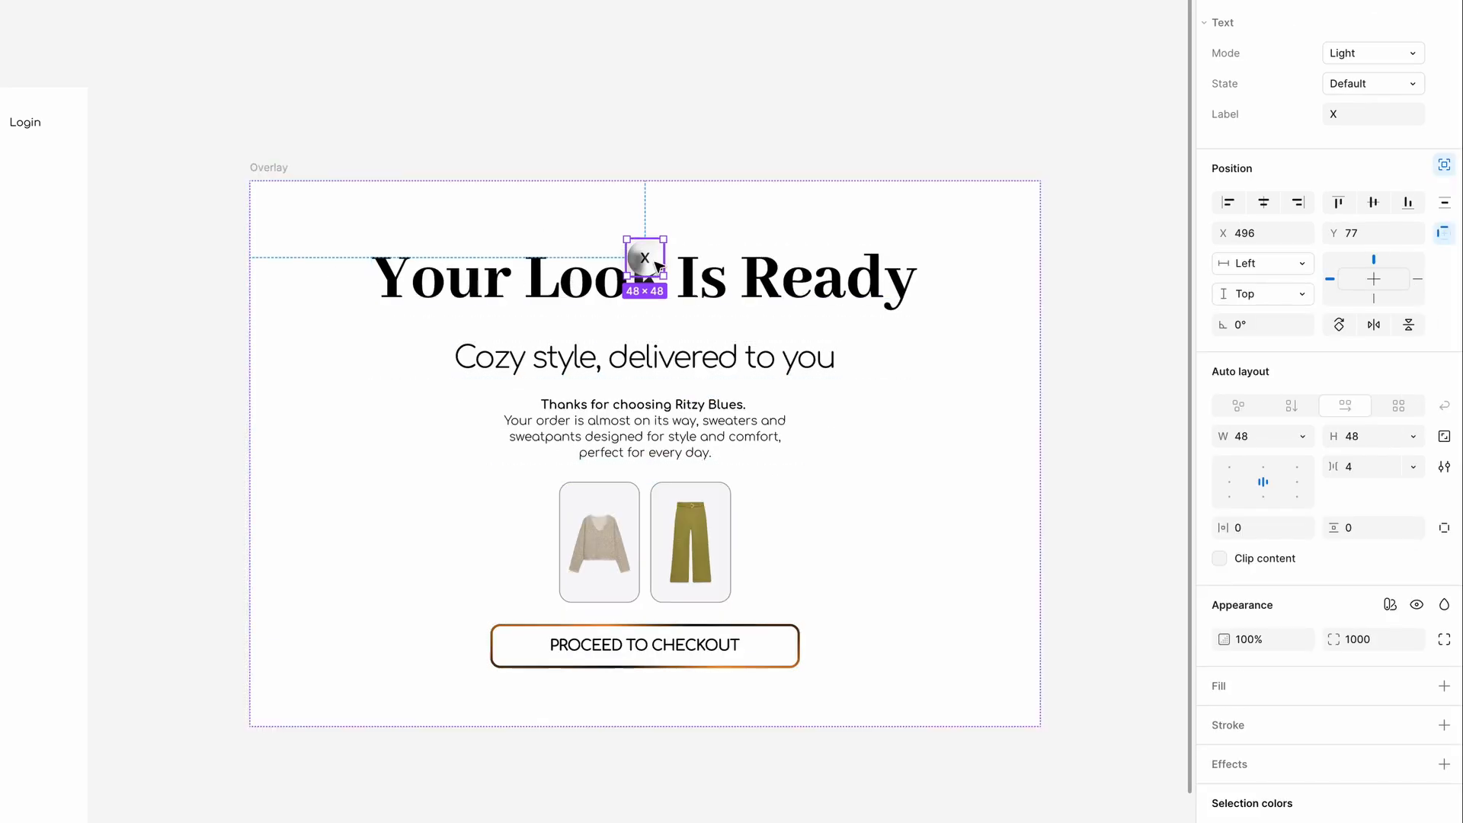
left_click_drag(644, 255, 990, 237)
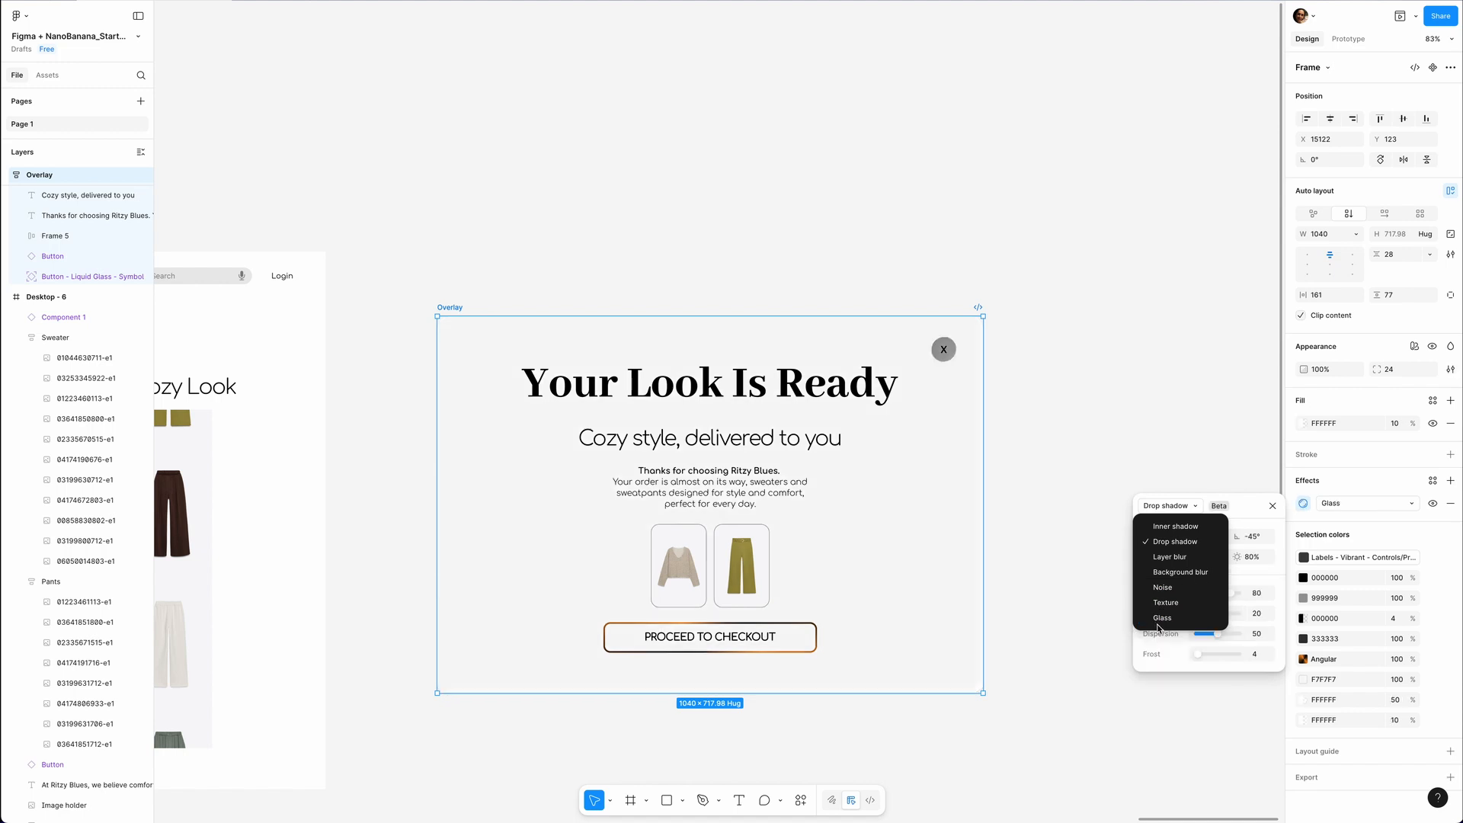
Apply a Glass effect to the Overlay frame and place it over Desktop - 6.
left_click(1158, 619)
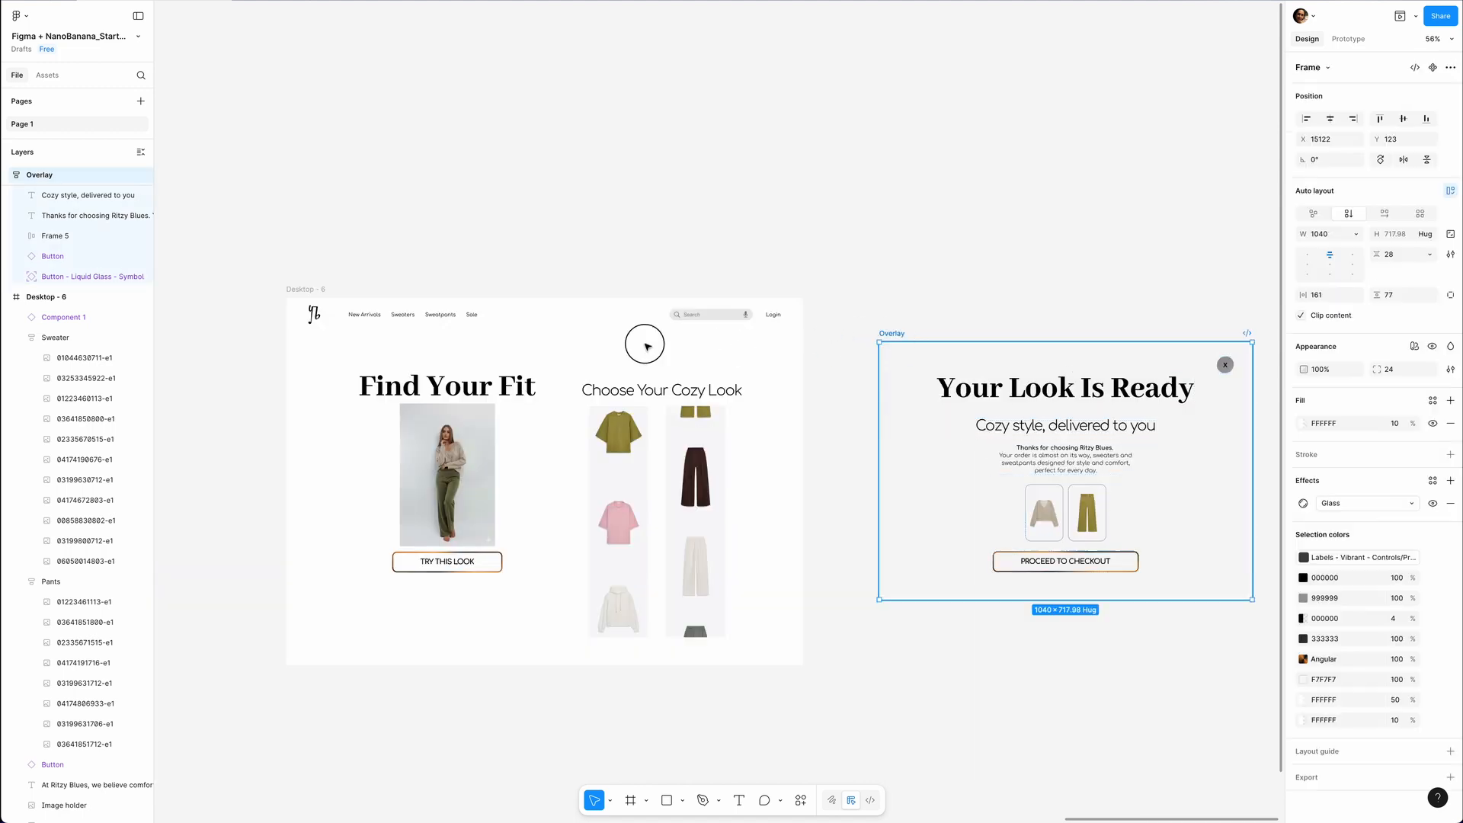
left_click_drag(647, 347, 368, 345)
scroll(422, 412, "up", 3)
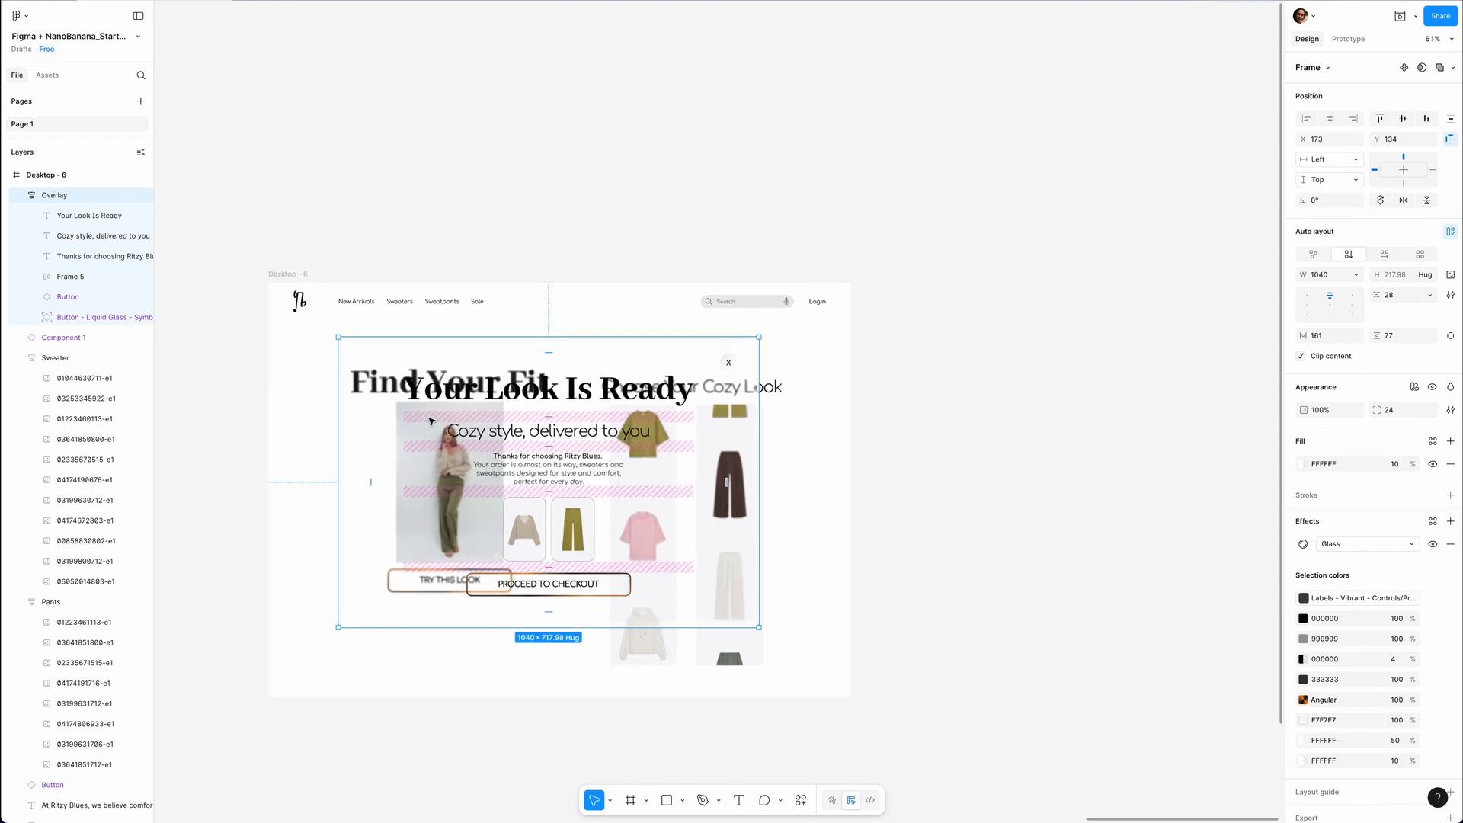
Raise the Overlay frame's fill opacity to 44% and increase the frost of its Glass effect.
scroll(430, 422, "up", 3)
scroll(430, 421, "down", 2)
left_click_drag(1413, 457, 1458, 464)
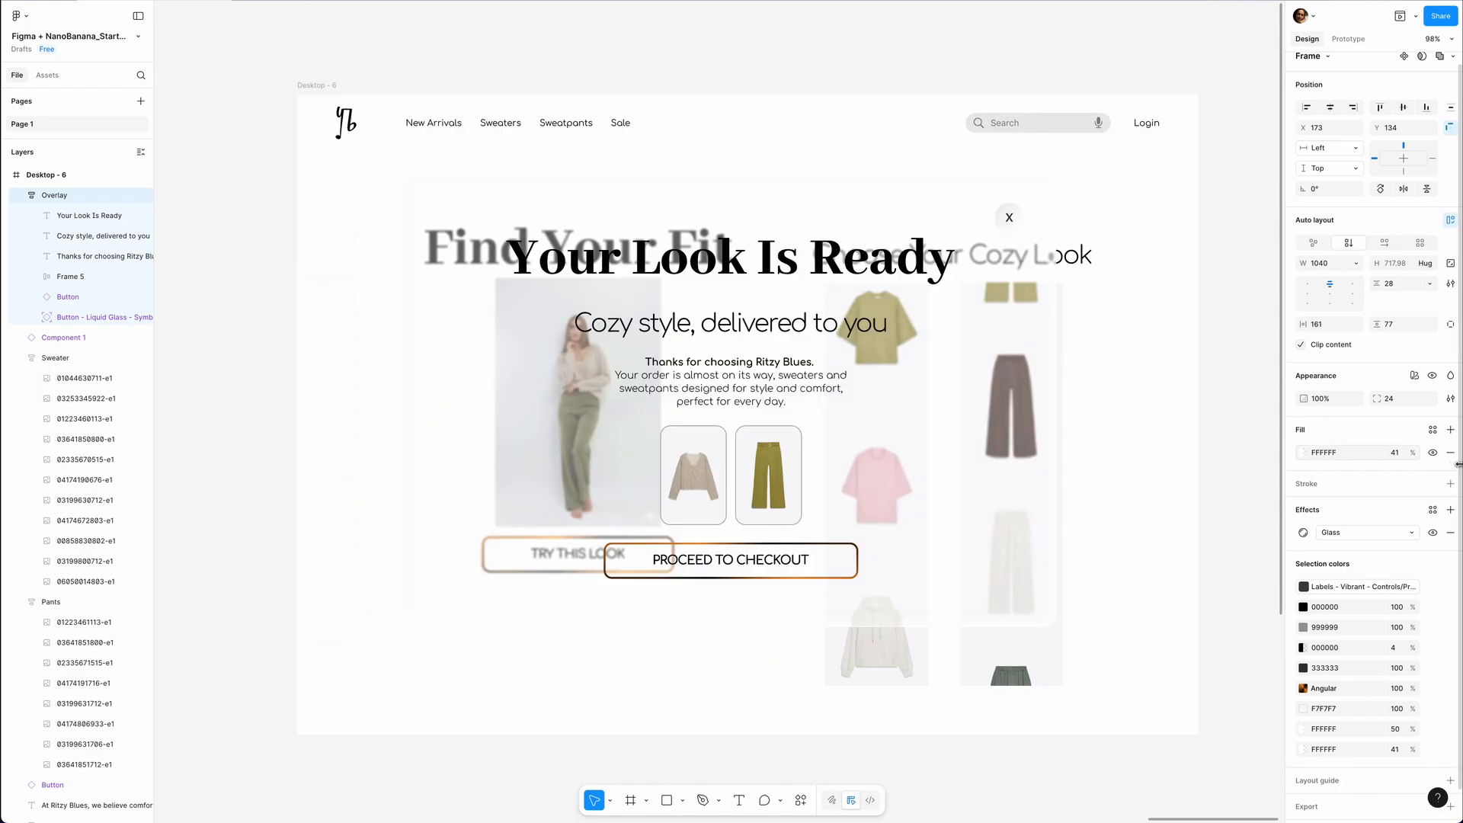
left_click(1303, 543)
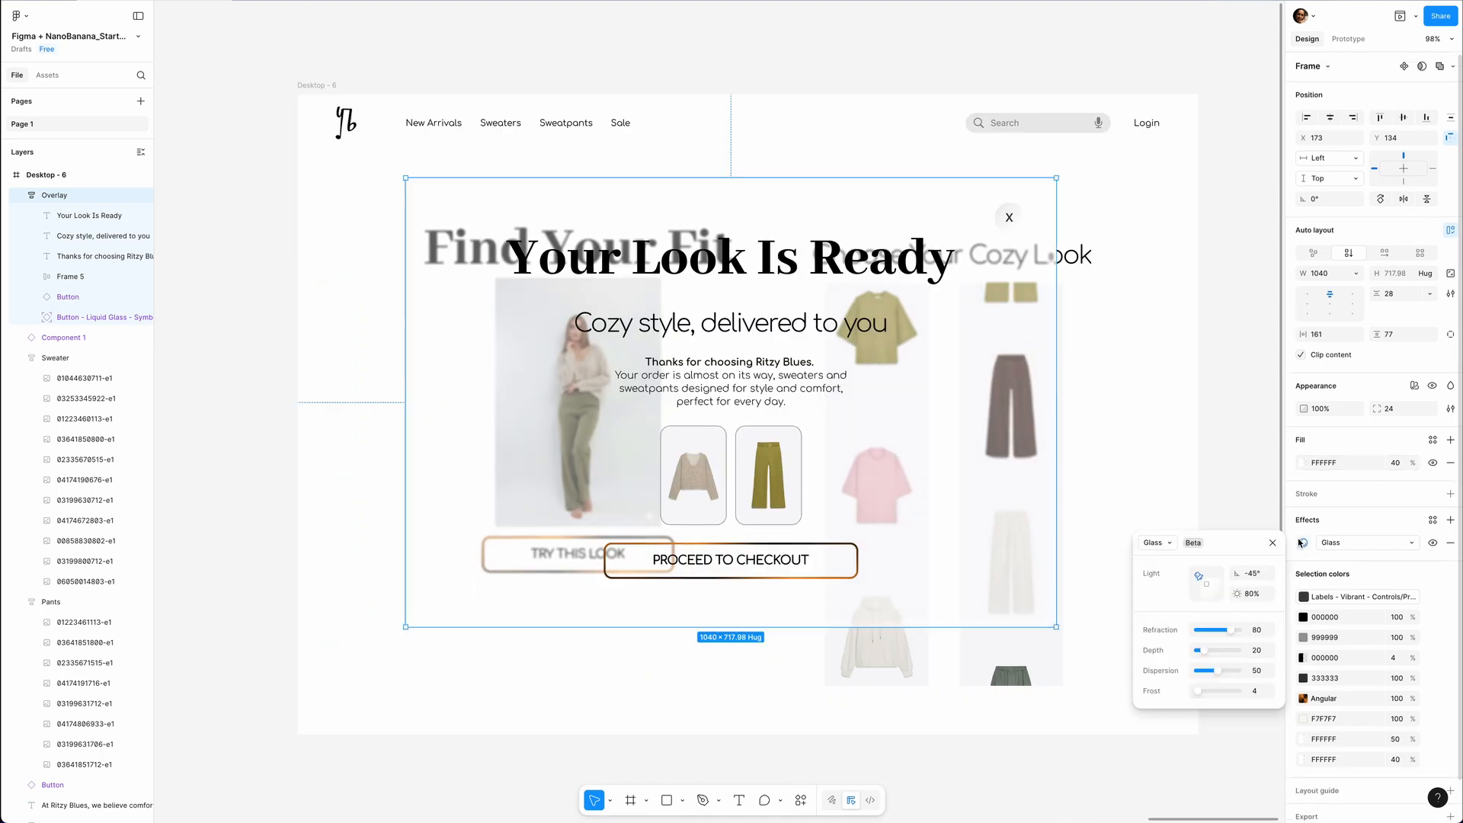
left_click_drag(1210, 650, 1220, 652)
Add a drop shadow with X 1, Y 1 and blur 4.6 to the Overlay frame, plus an inner shadow.
left_click(1449, 521)
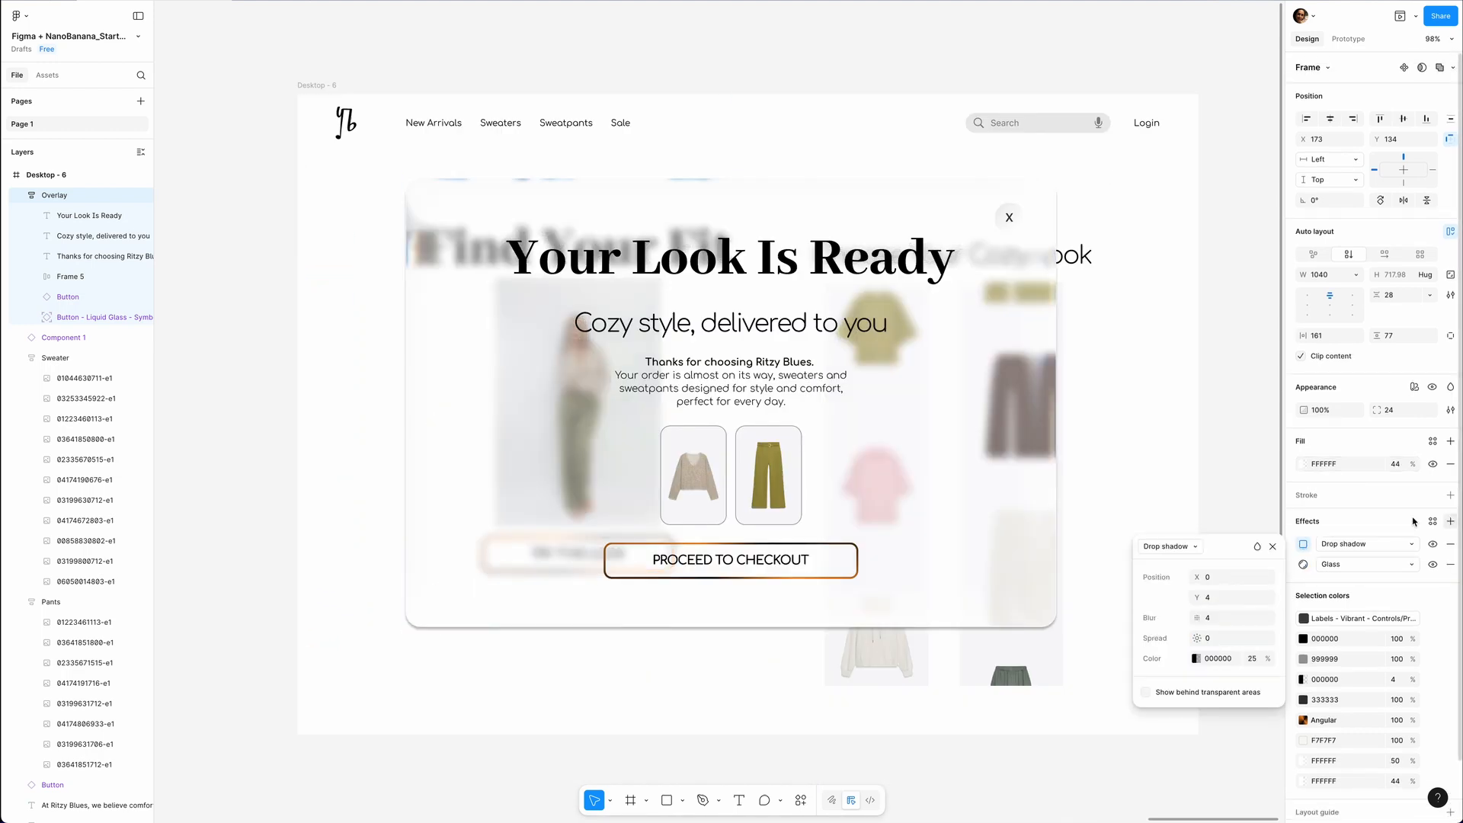
left_click_drag(1197, 598, 1200, 598)
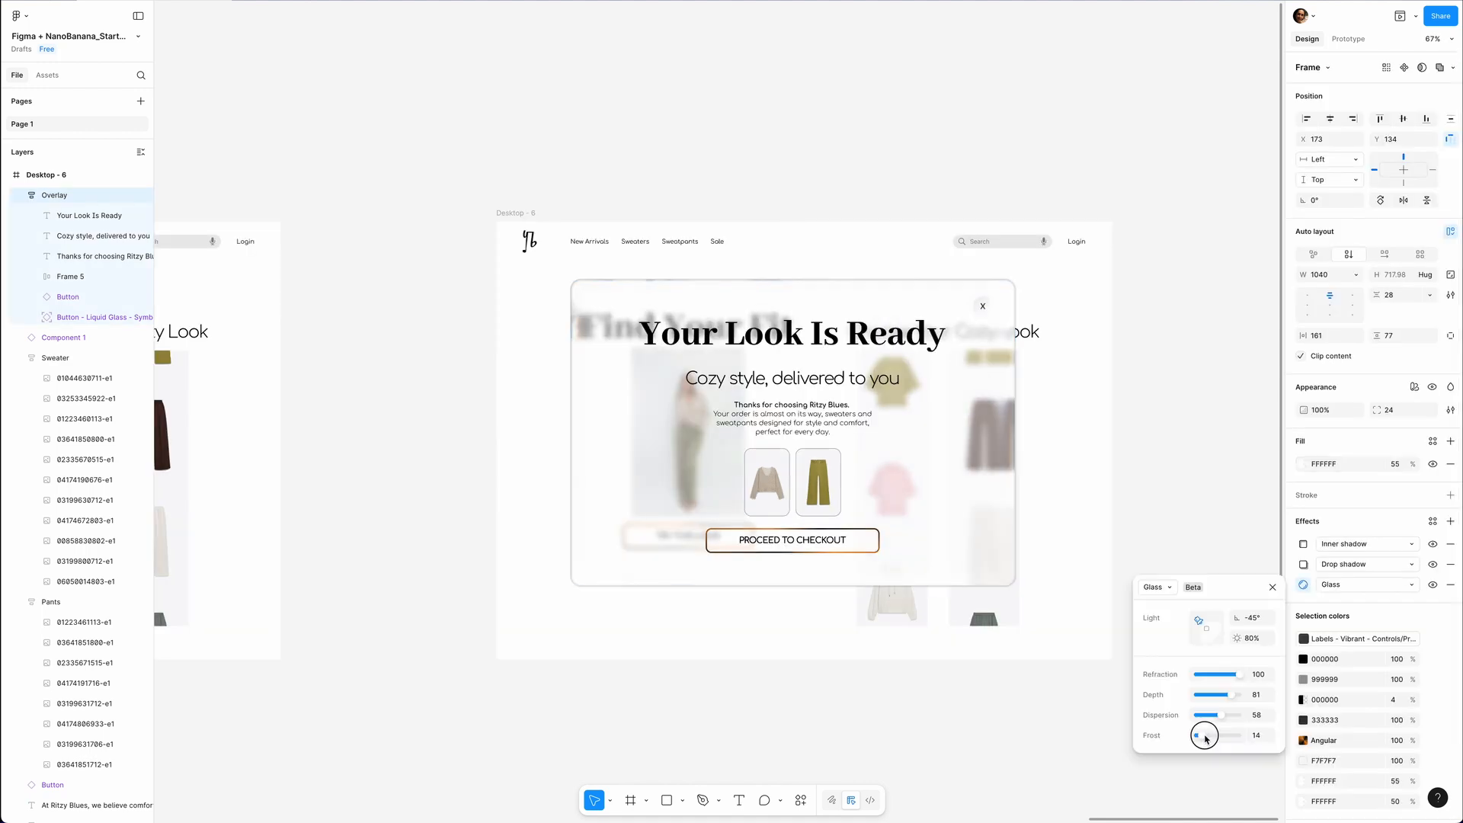
left_click_drag(1198, 736, 1212, 736)
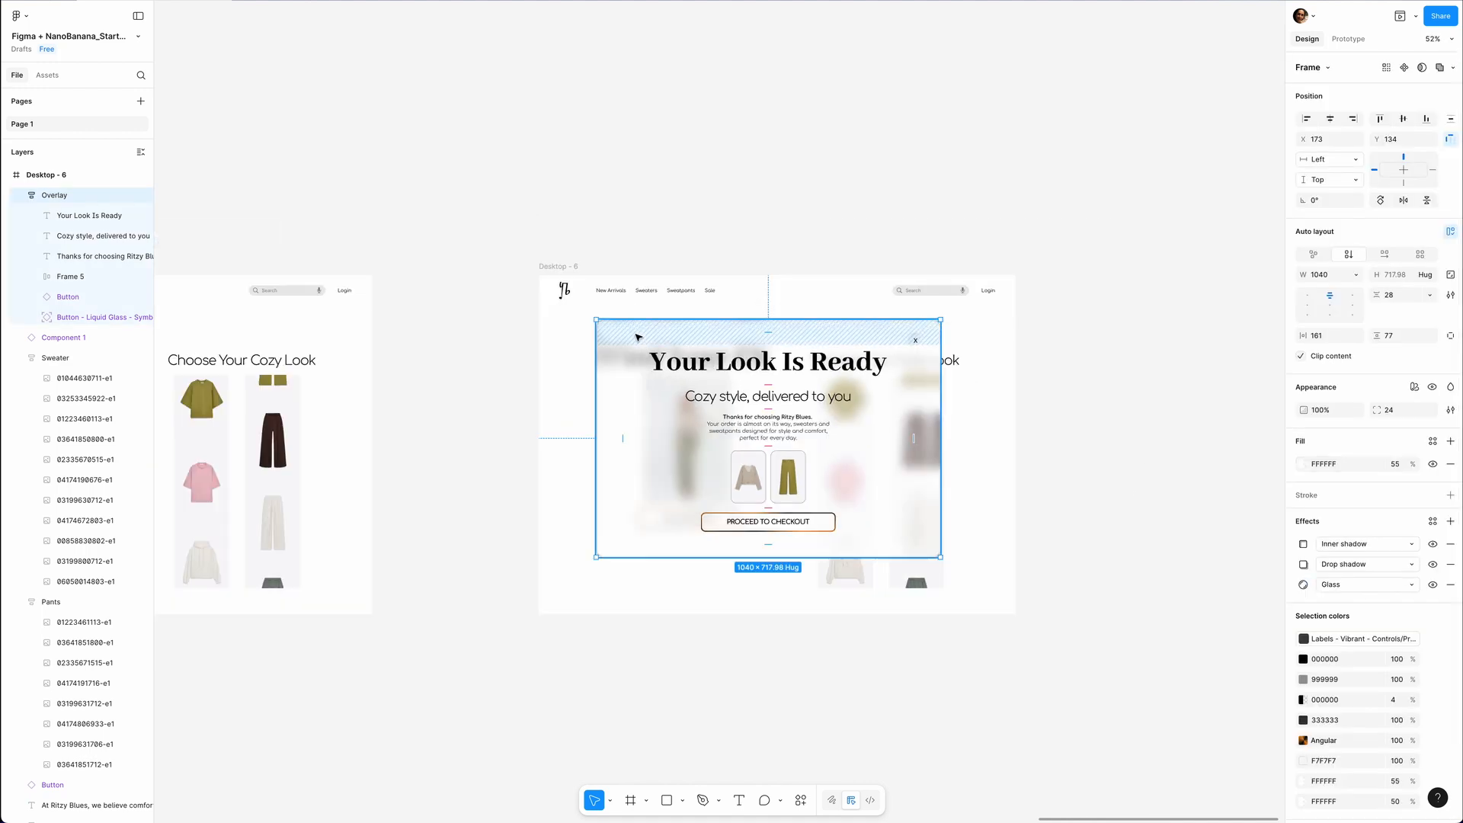
Move the Overlay frame back out of Desktop - 6 and make the TRY THIS LOOK button open it as an overlay on click.
left_click_drag(639, 338, 1116, 327)
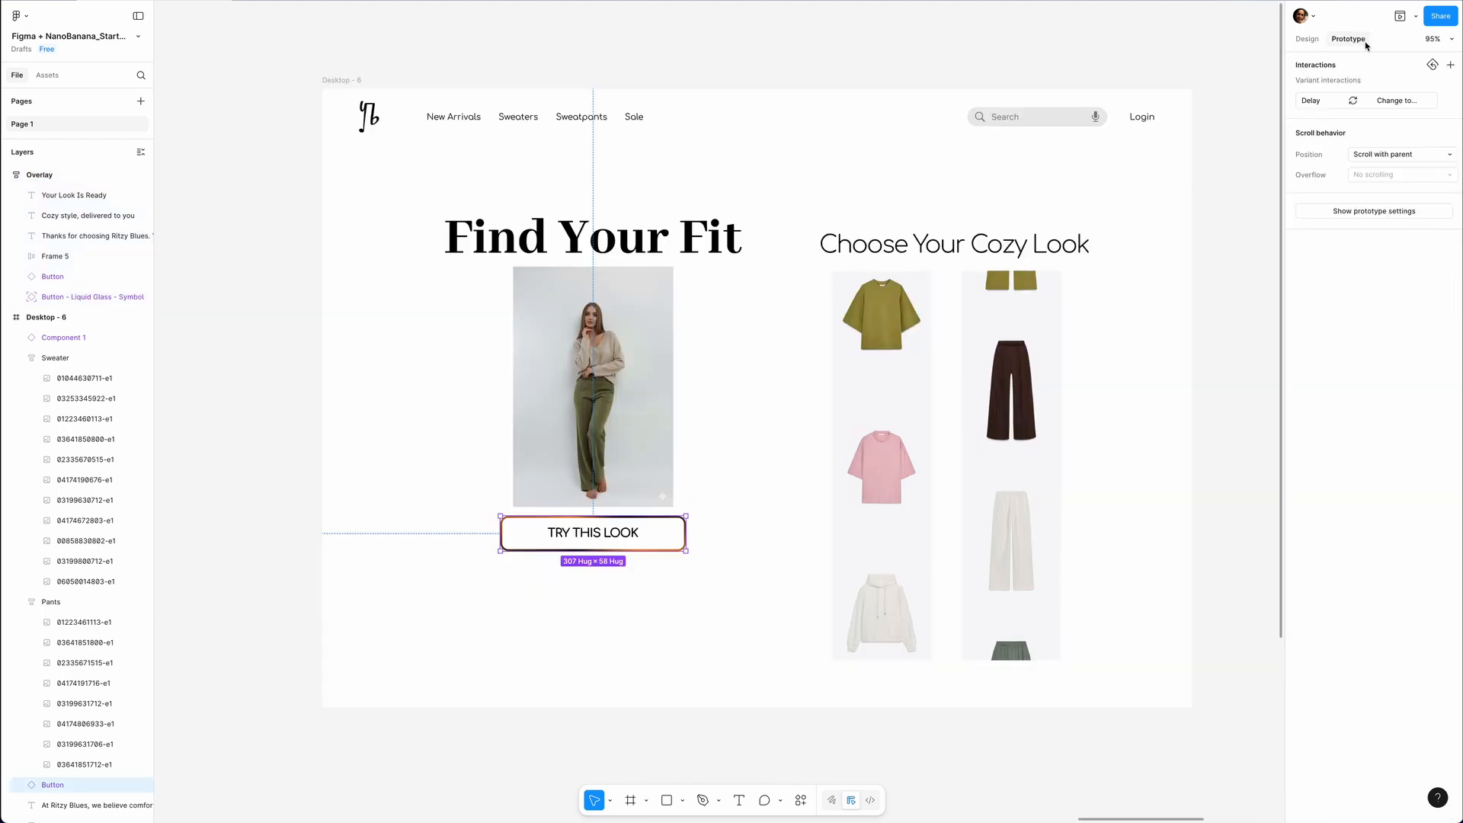
left_click(1451, 65)
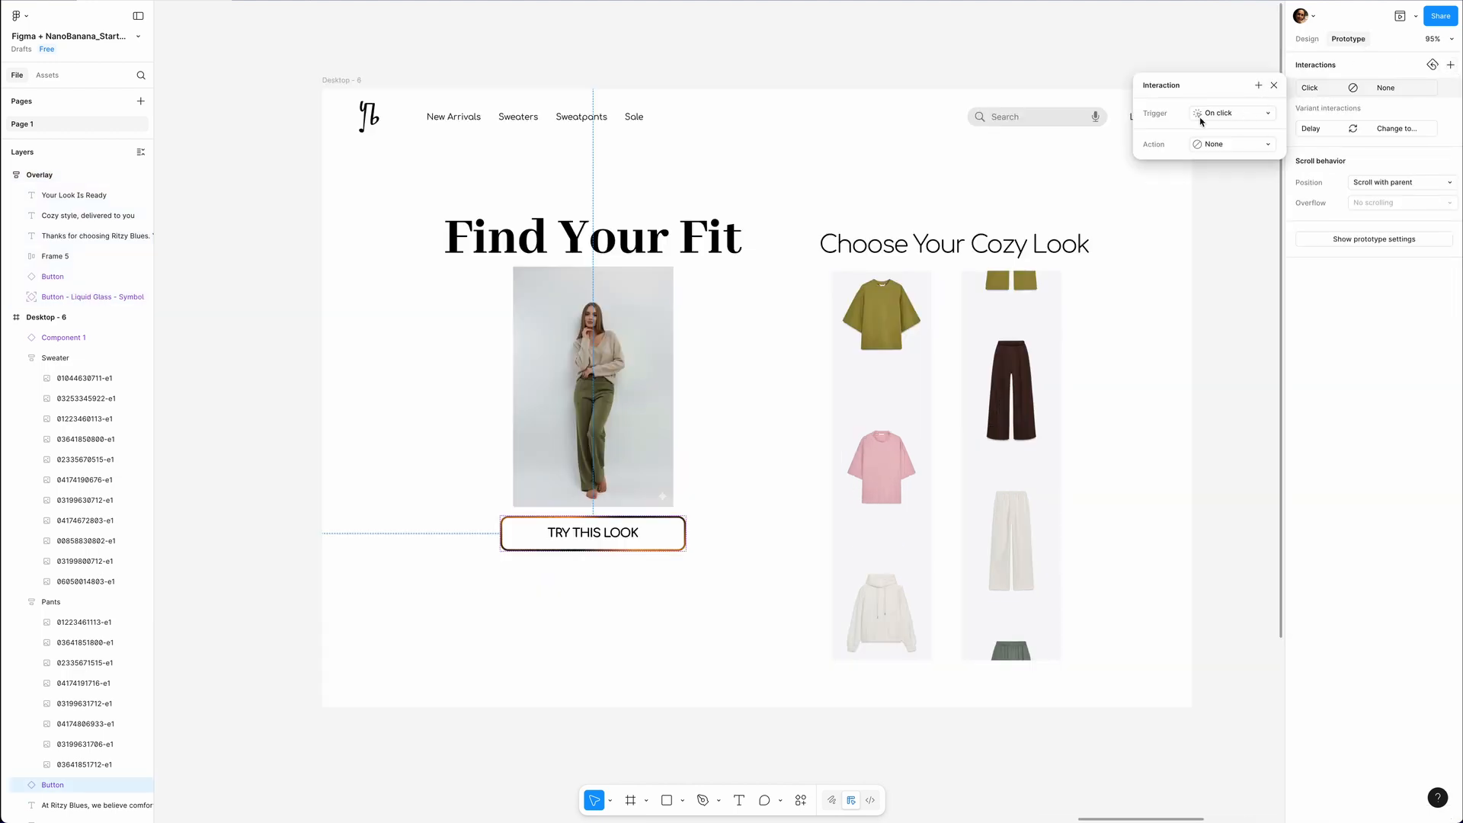
left_click(1230, 145)
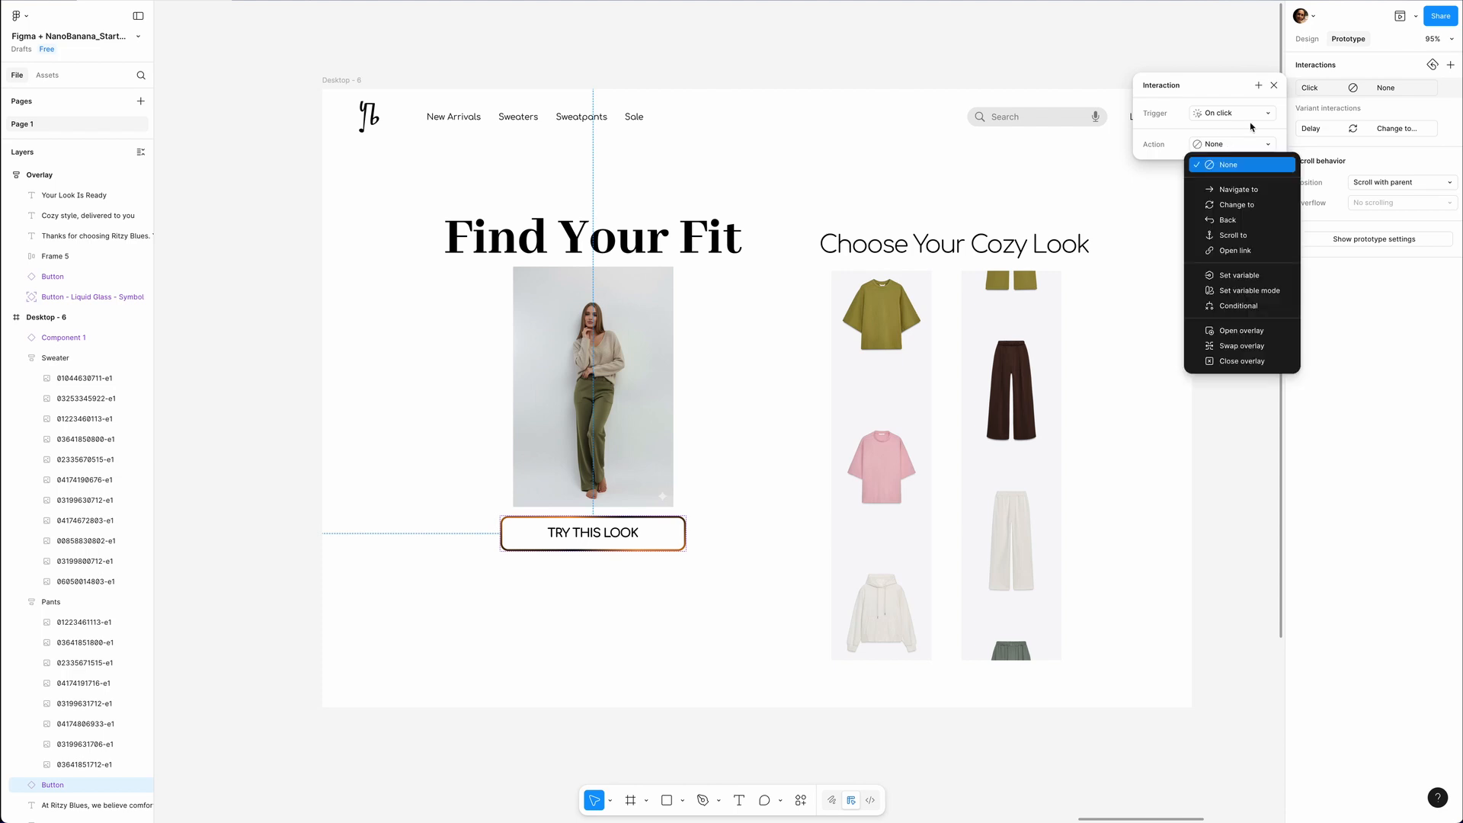
left_click(1234, 331)
left_click(1231, 164)
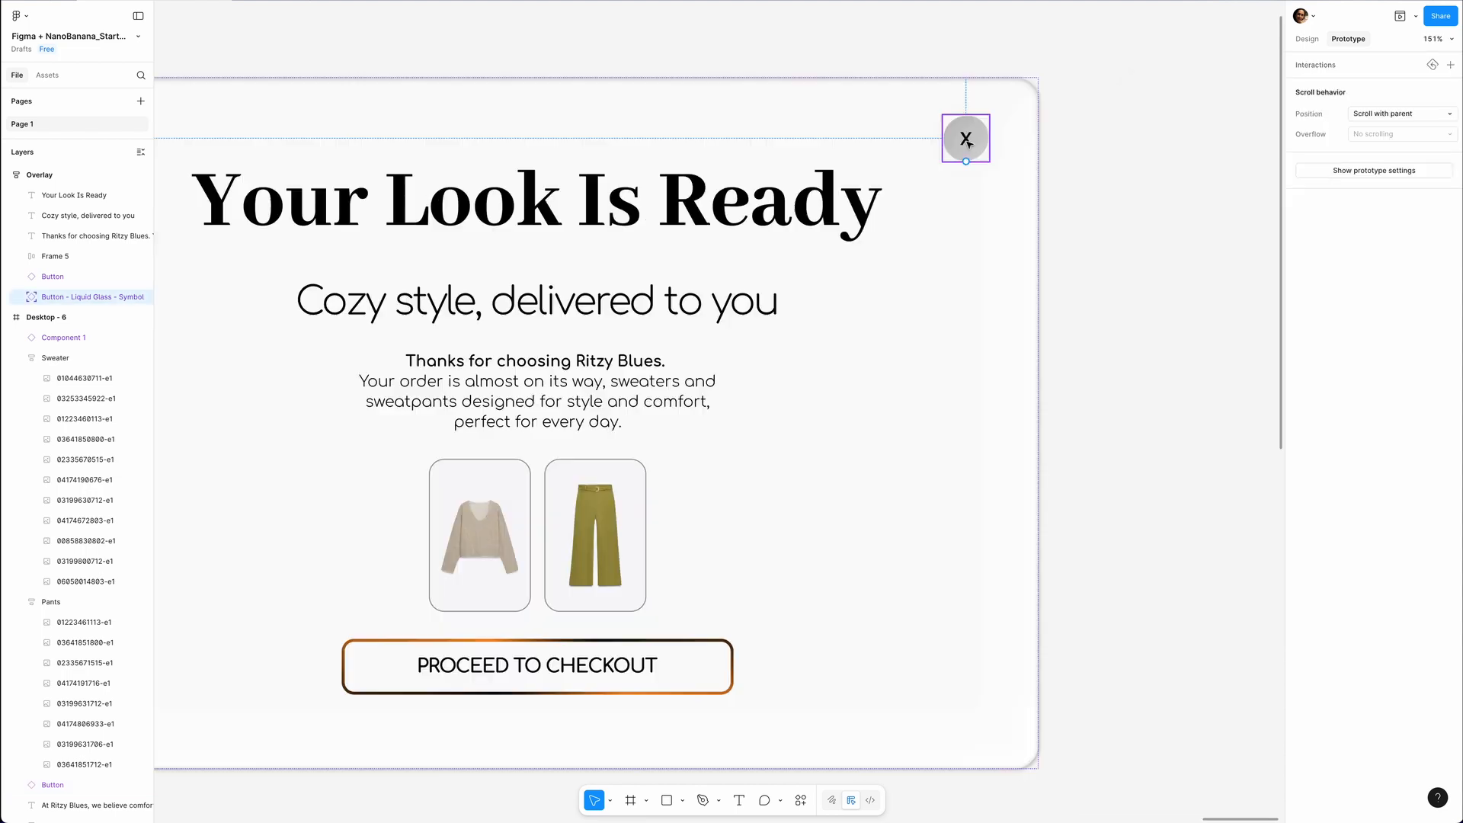
Add an On click interaction to the overlay's X button that closes the overlay.
left_click(1451, 65)
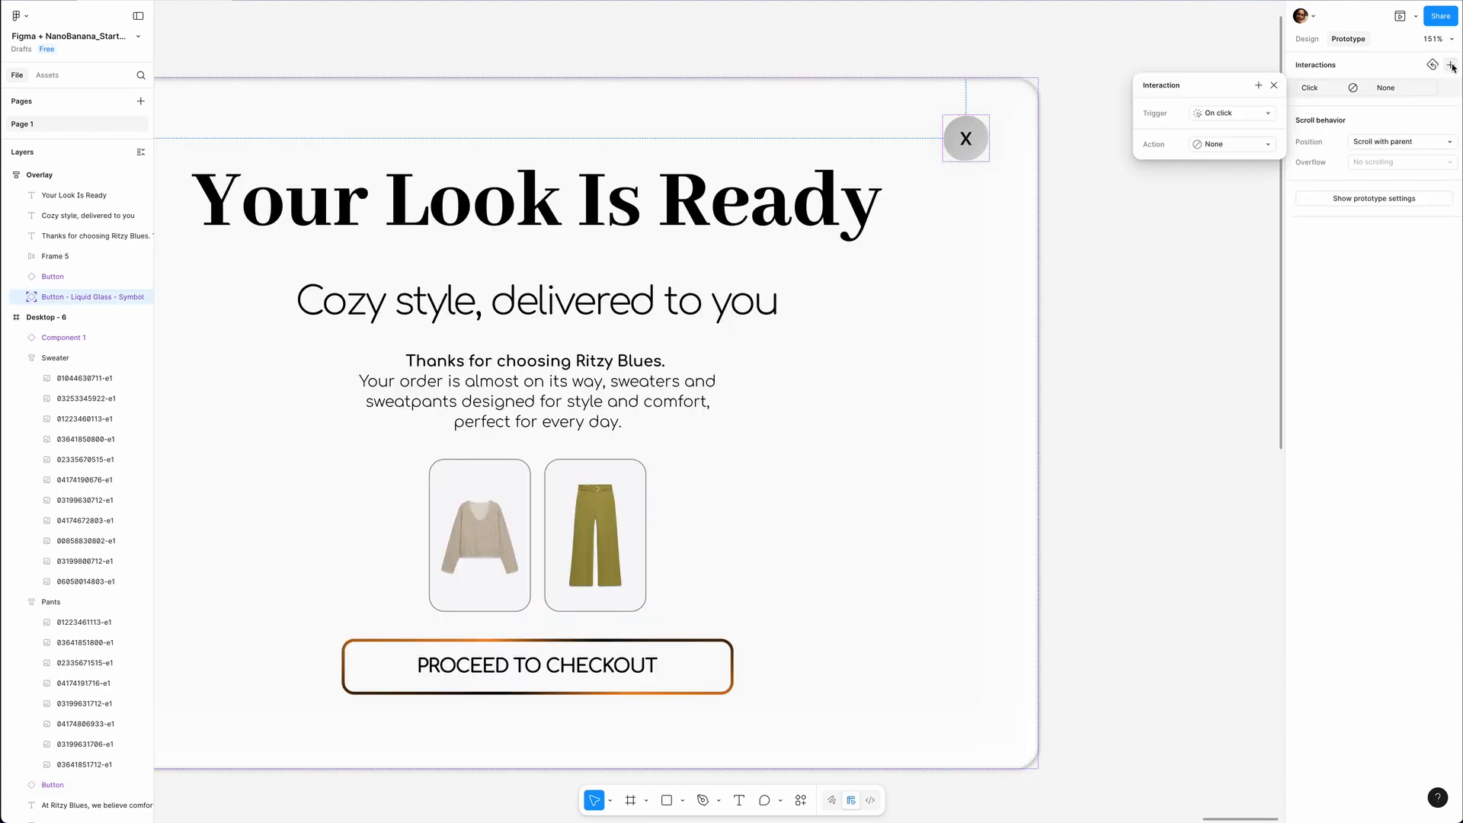
left_click(1217, 145)
left_click(1243, 361)
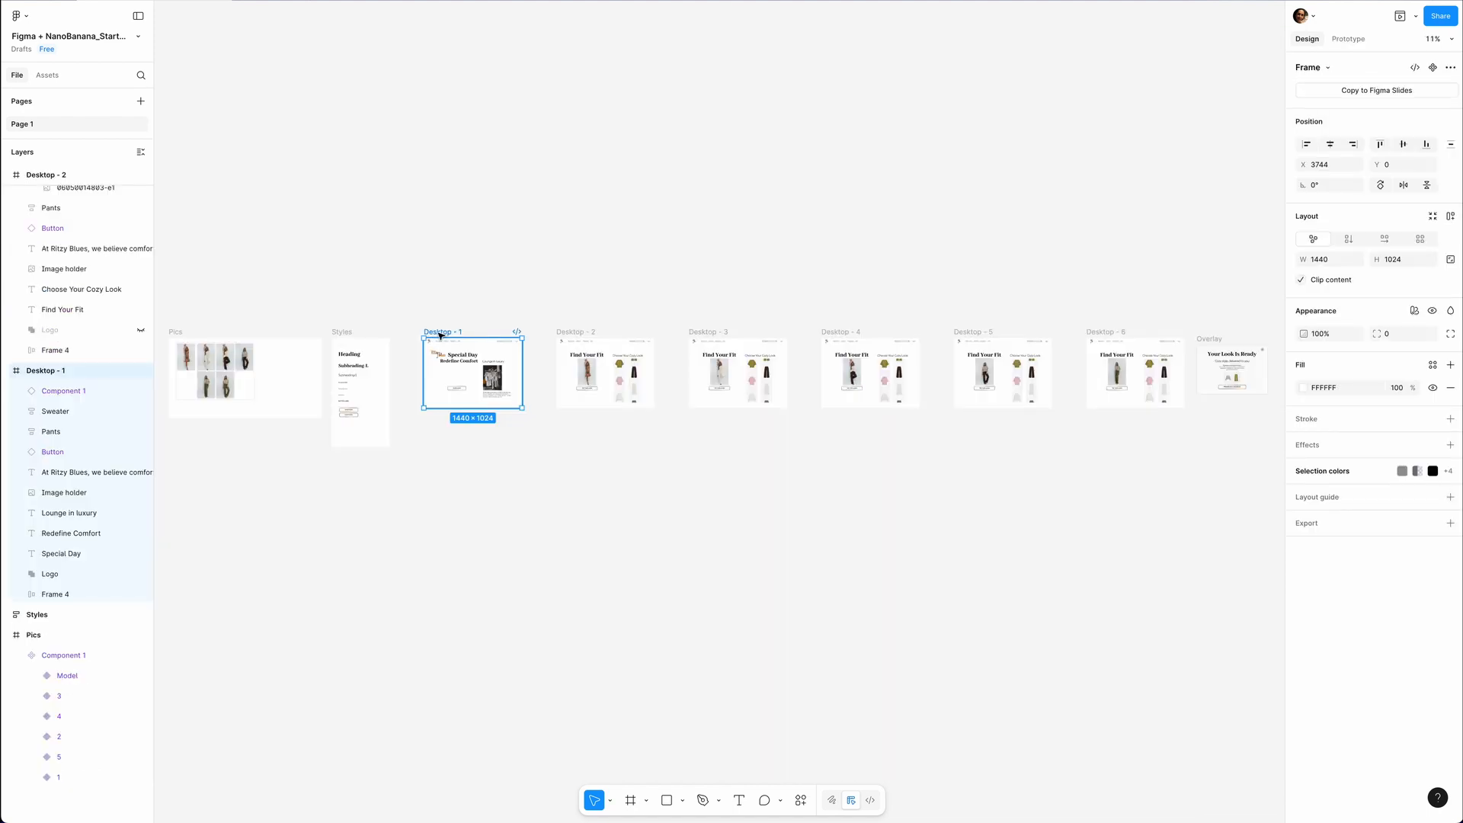
Preview the prototype from Desktop - 1 and test the TRY THIS LOOK button on the outfit picker.
key("shift+space")
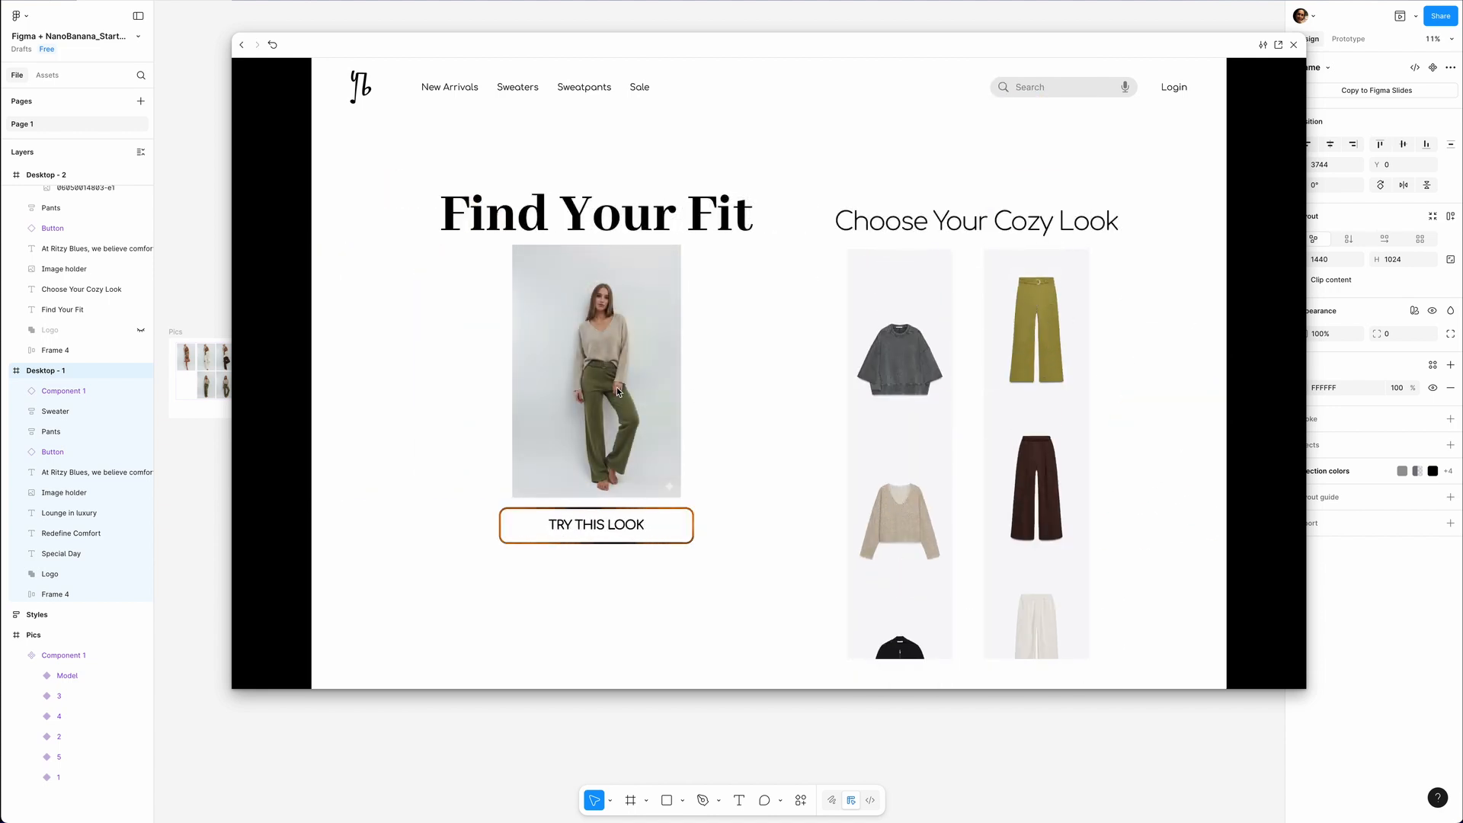
left_click(585, 525)
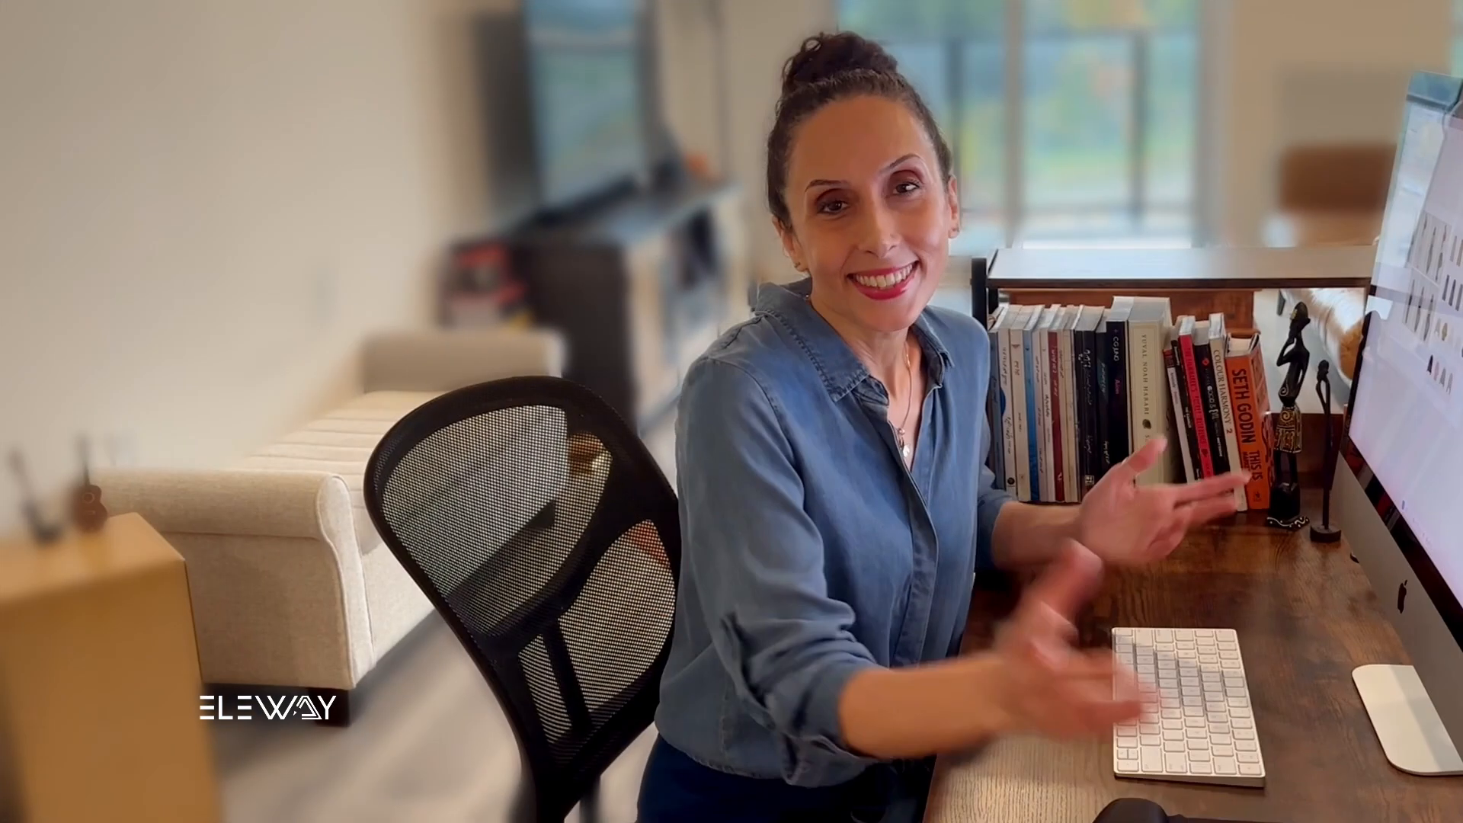